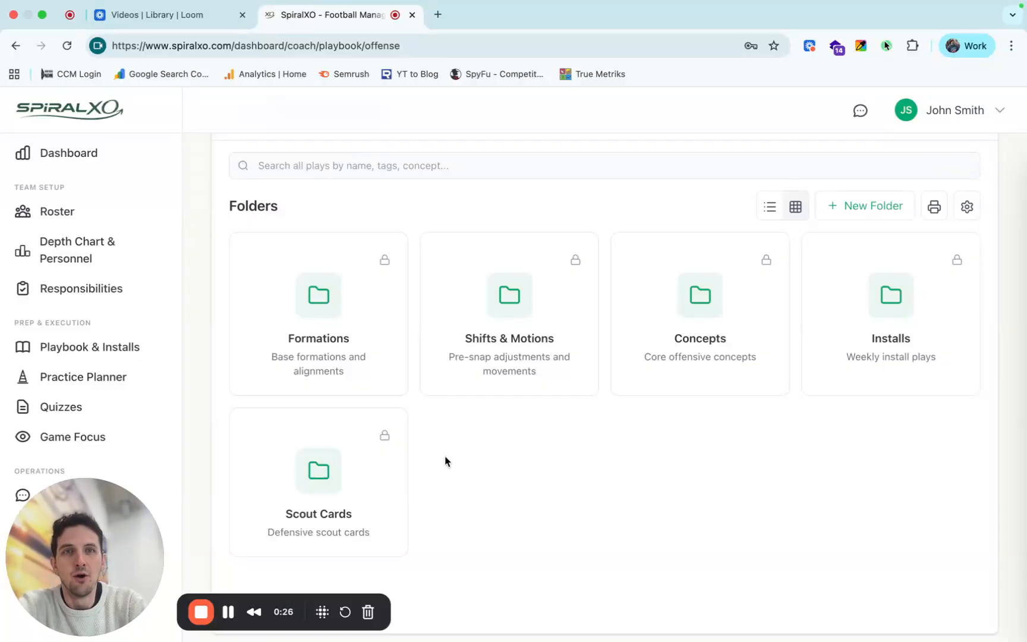
# Create a new folder named Offensive Identity in the offense playbook.
pyautogui.click(870, 213)
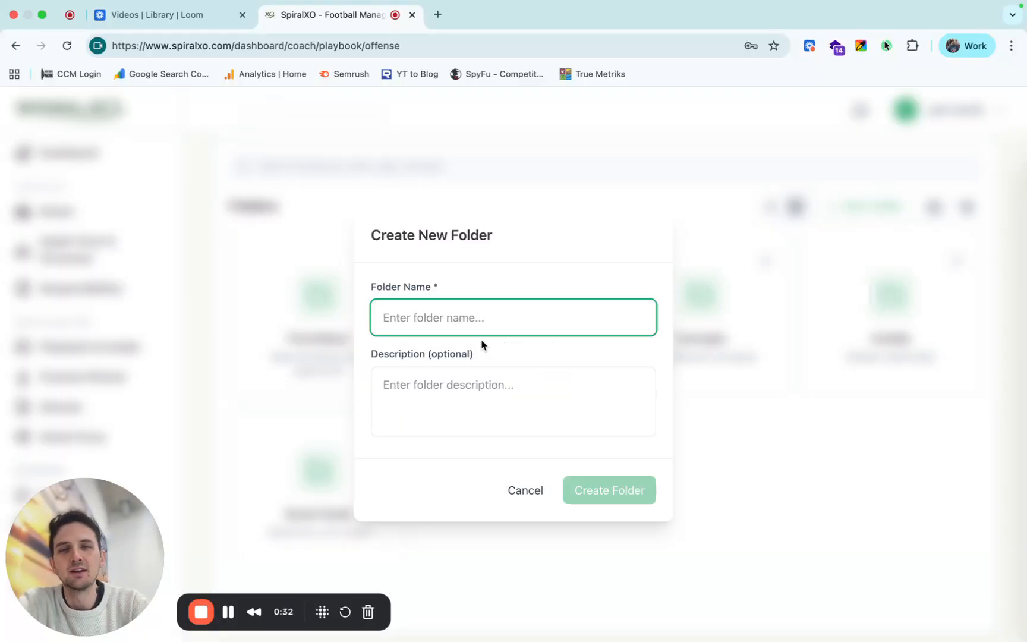
pyautogui.write('Off')
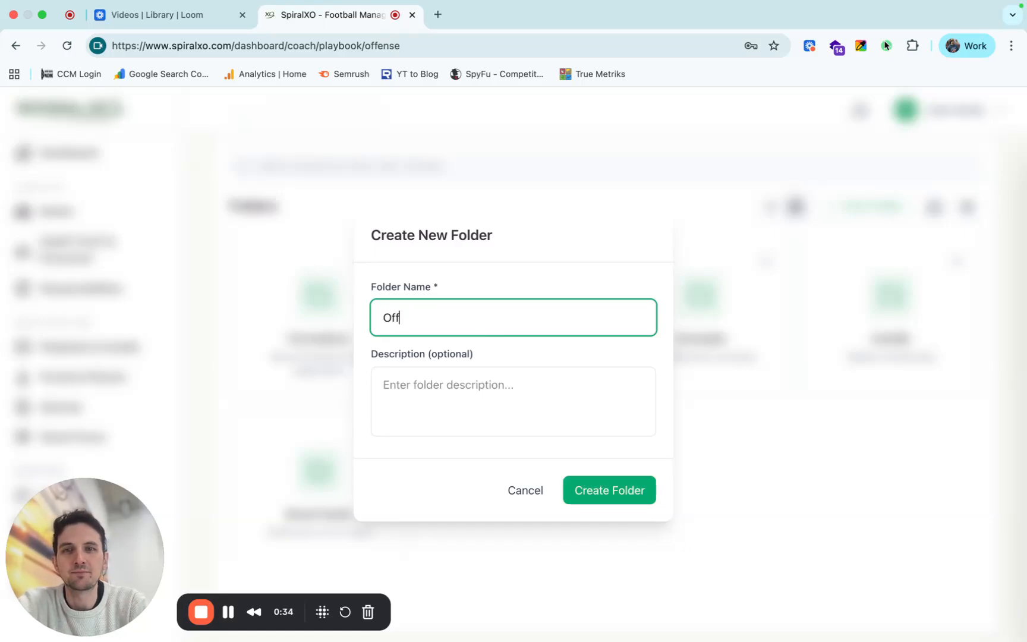
pyautogui.write('ensive Identity')
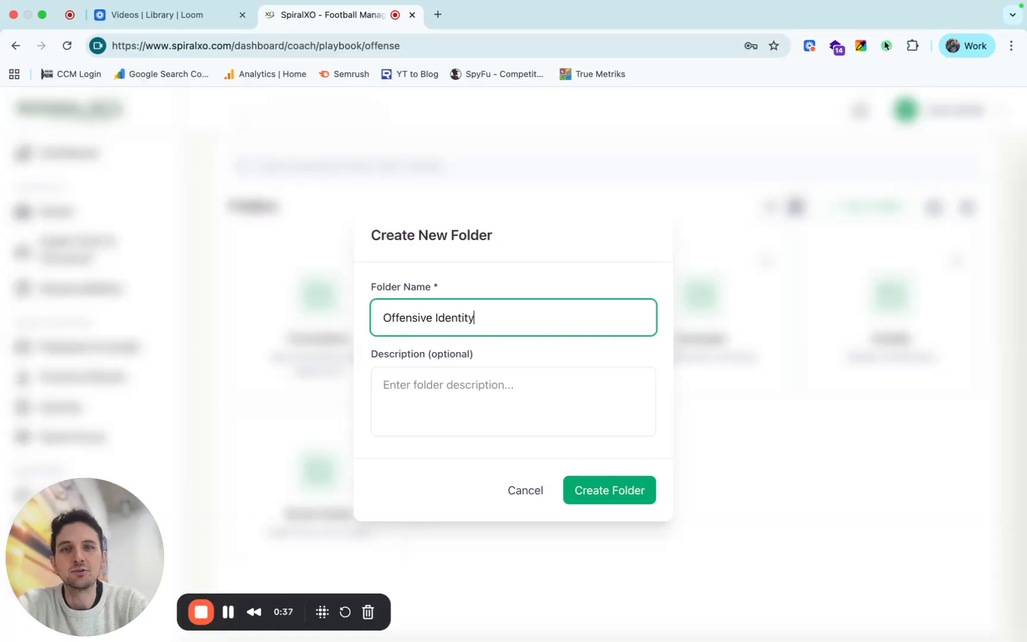
pyautogui.click(596, 488)
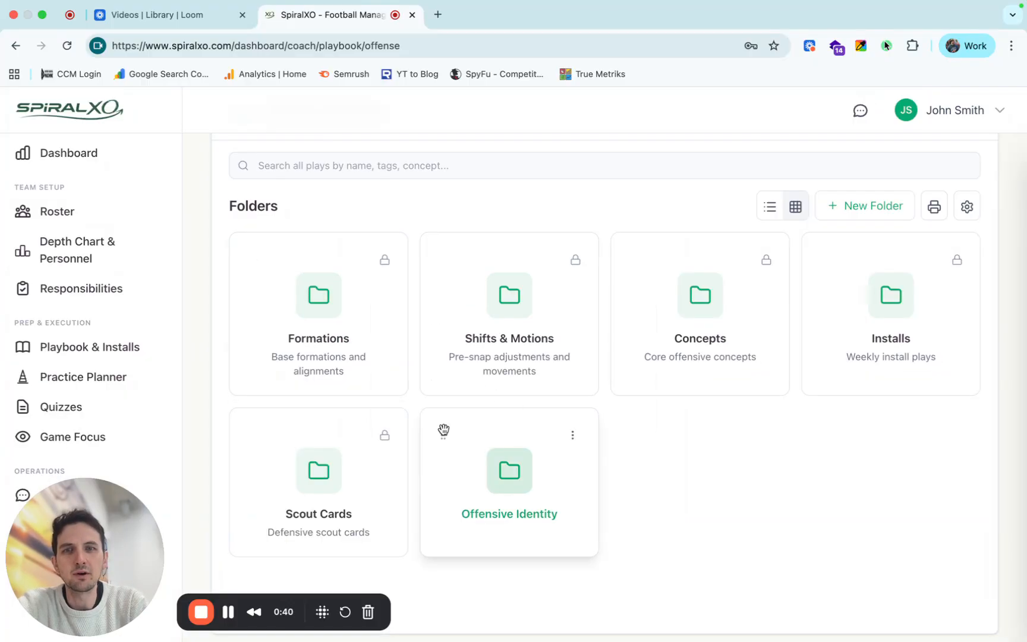
# Move the Offensive Identity folder to the front of the folder grid and open it.
pyautogui.moveTo(443, 429); pyautogui.dragTo(226, 191)
pyautogui.moveTo(446, 344); pyautogui.dragTo(319, 295)
pyautogui.click(320, 296)
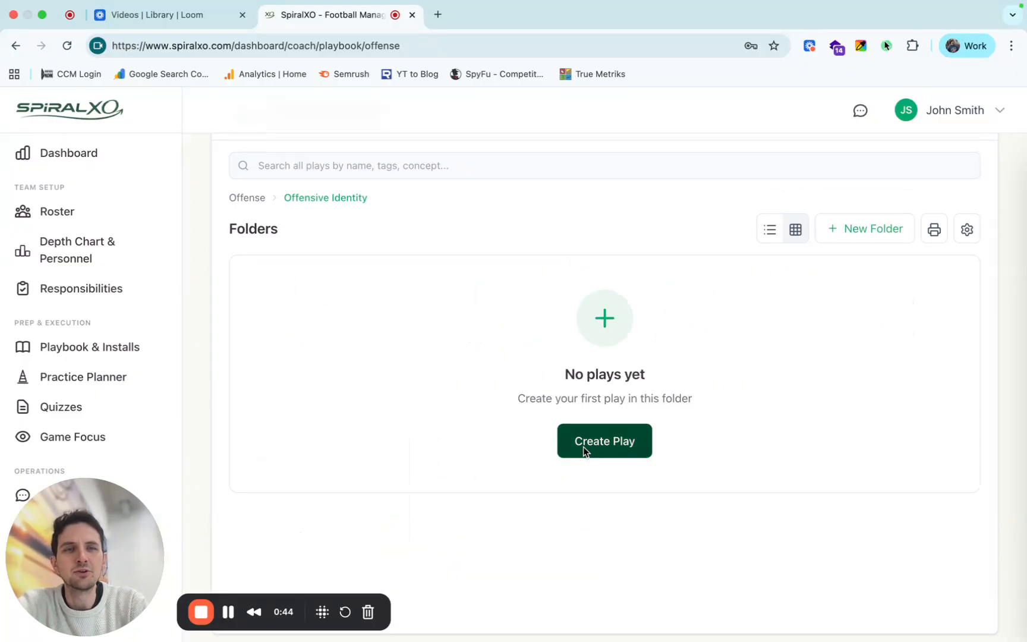
# Create a play in the Offensive Identity folder and name it "Who are we?".
pyautogui.click(583, 447)
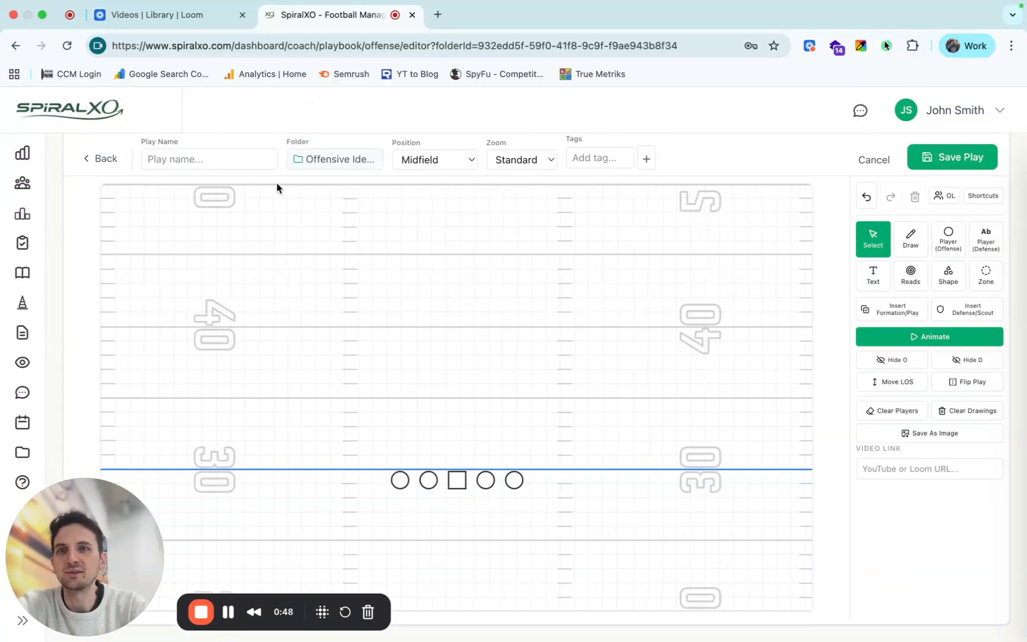
pyautogui.click(249, 159)
pyautogui.write('Wh')
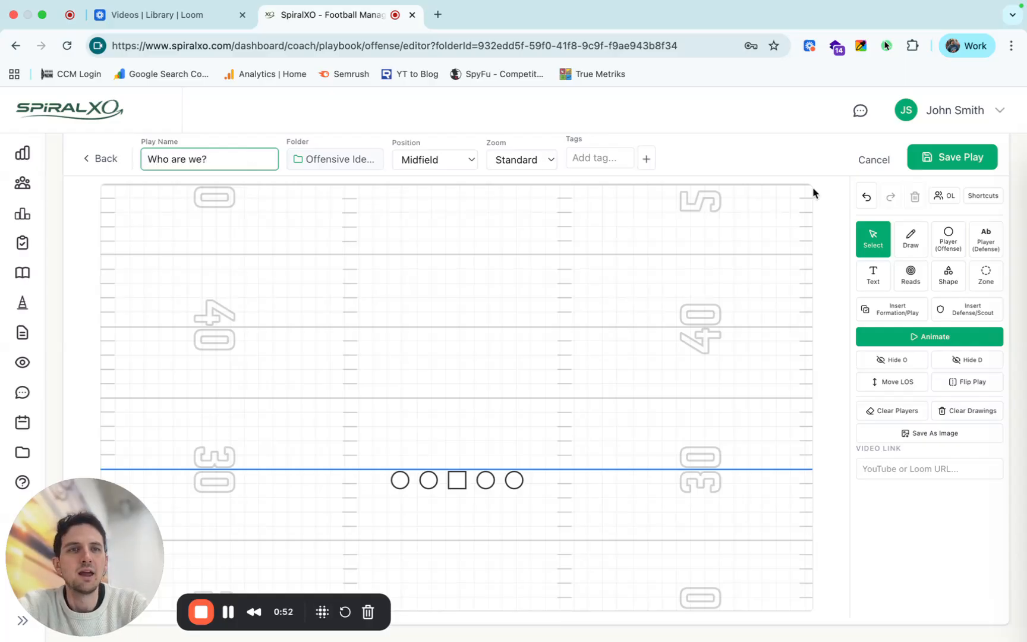
# Look over the zoom options, keeping Standard, and try the Red Zone and Goal Line field positions.
pyautogui.click(541, 162)
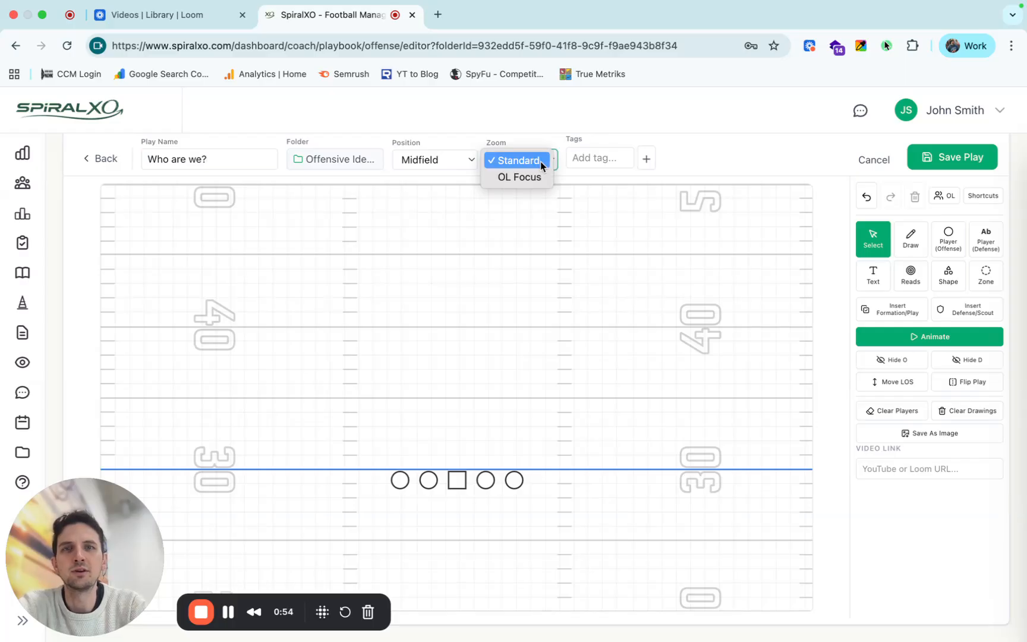
pyautogui.click(540, 161)
pyautogui.click(456, 161)
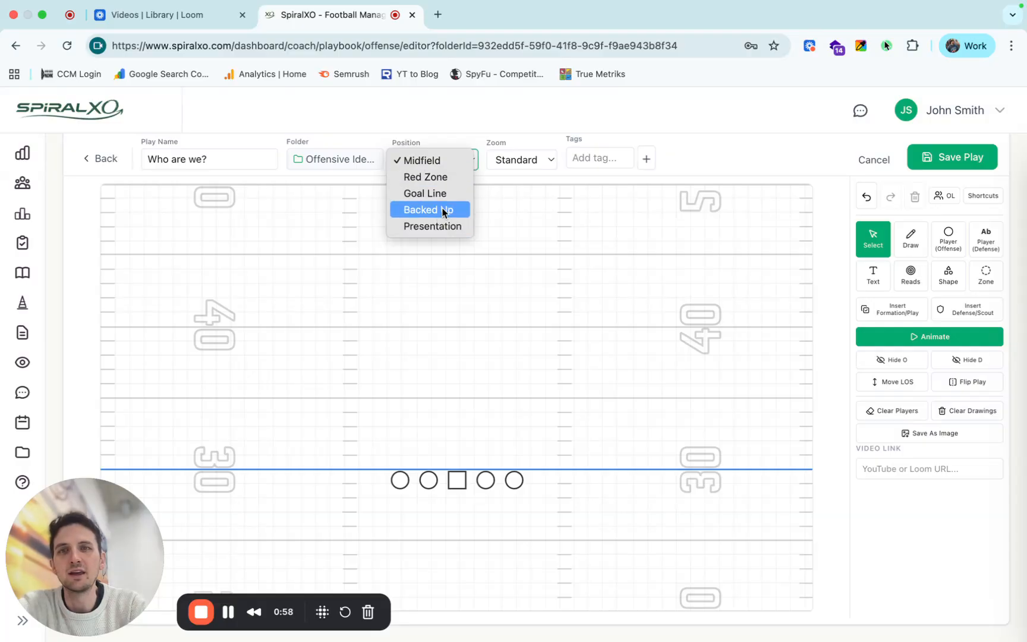
pyautogui.click(444, 175)
pyautogui.click(450, 169)
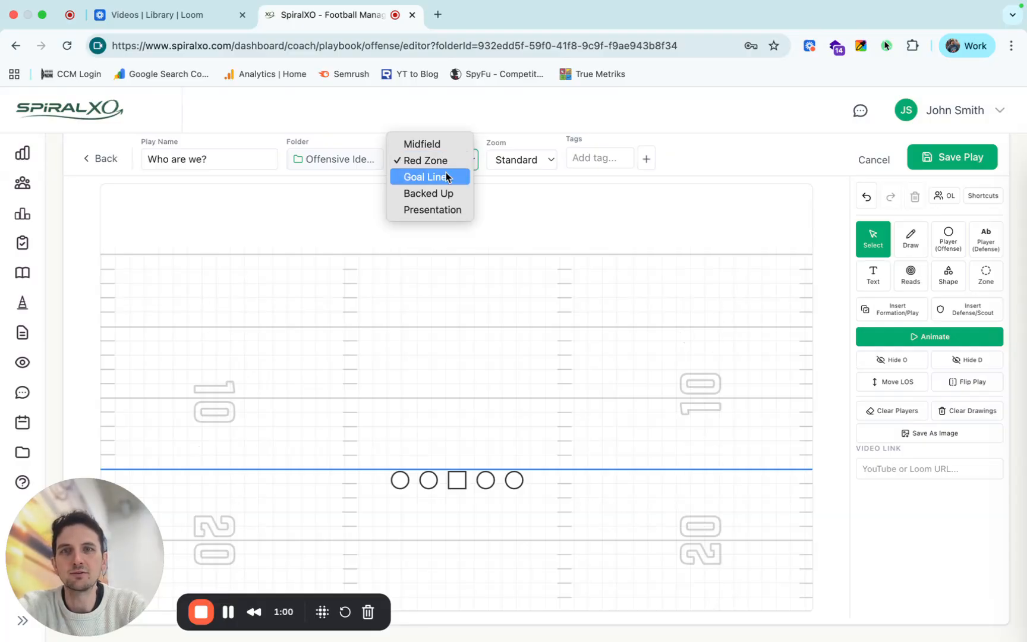
pyautogui.click(443, 175)
# Set the field position to Presentation and its background color to white (#ffffff).
pyautogui.click(443, 163)
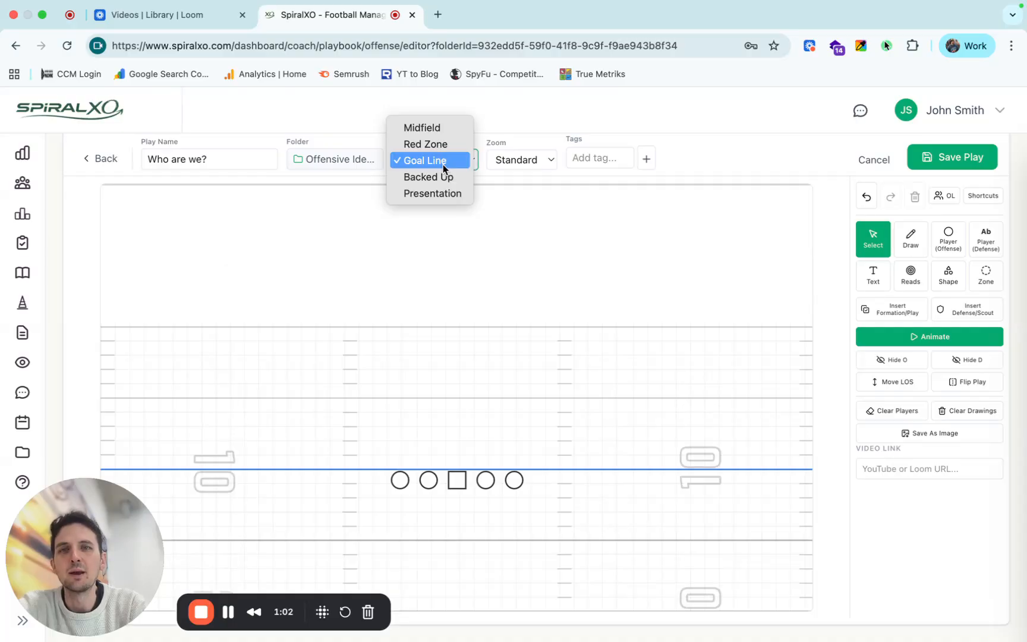
pyautogui.click(438, 193)
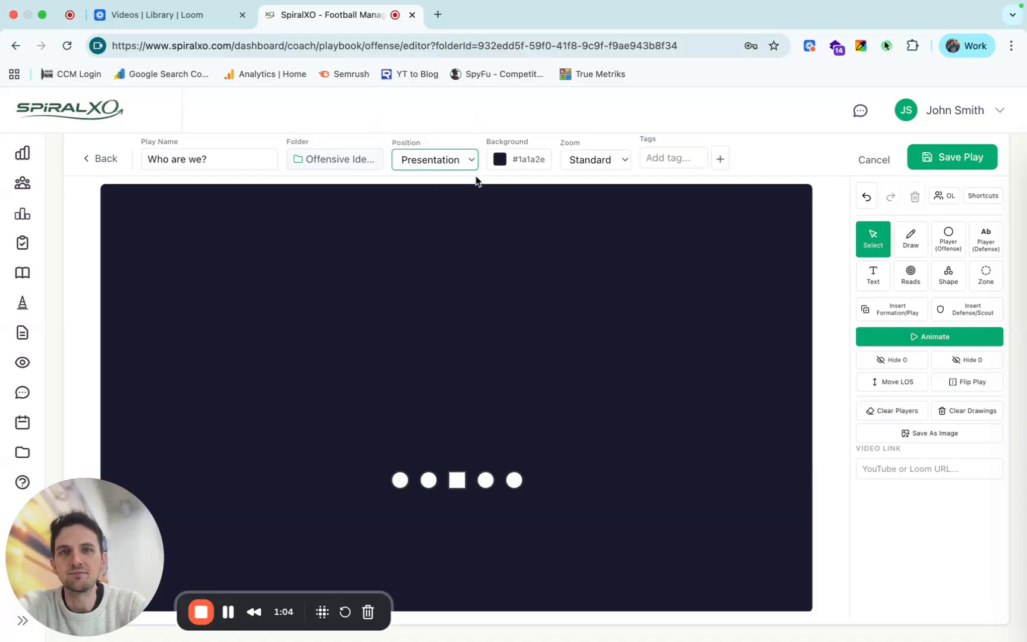
pyautogui.click(500, 159)
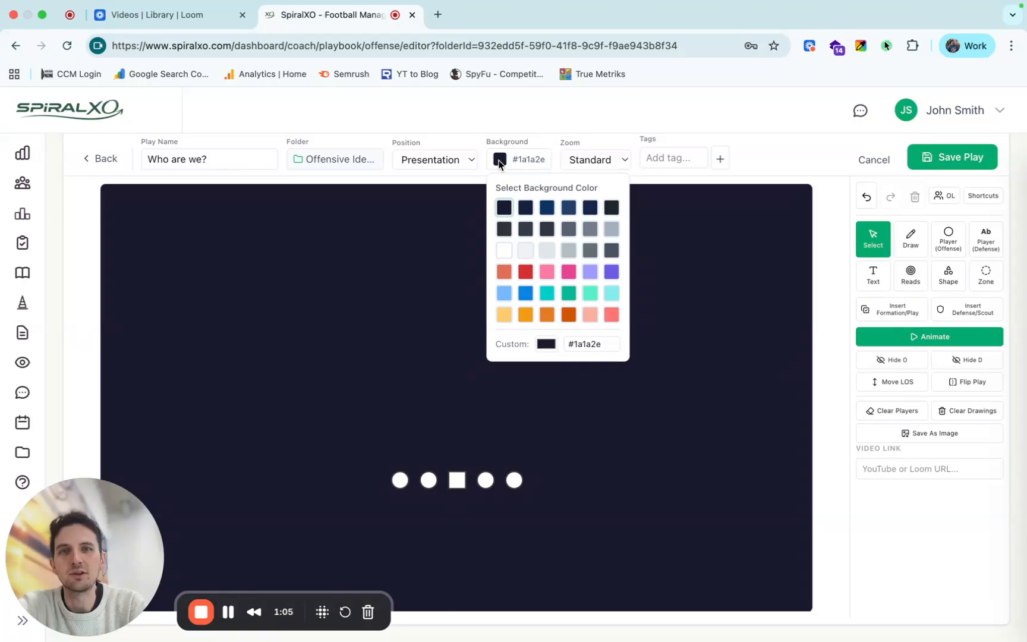
pyautogui.click(504, 250)
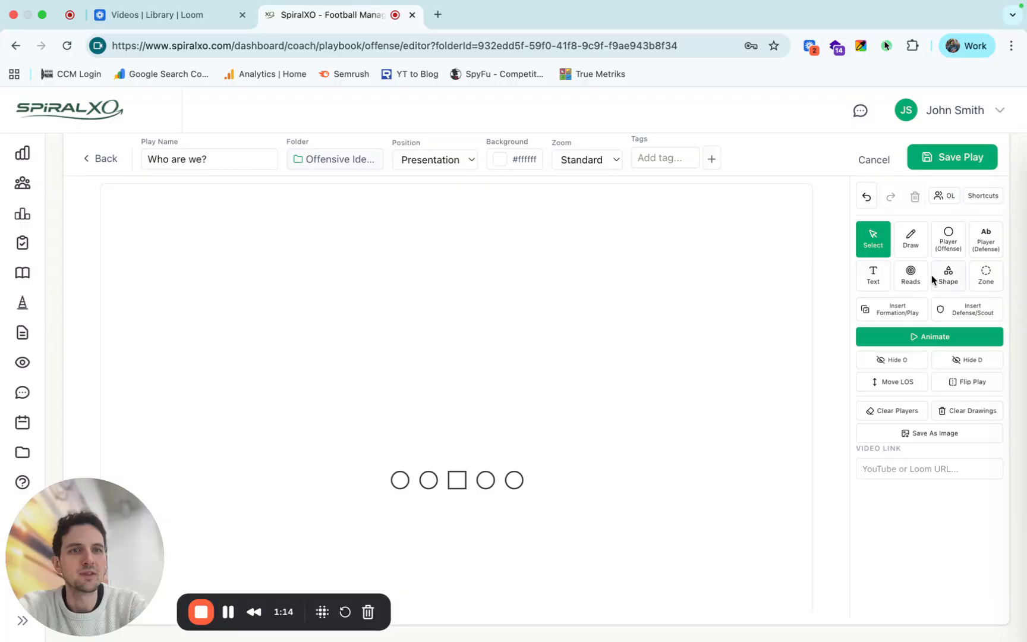
# Clear all players from the presentation canvas.
pyautogui.click(915, 411)
pyautogui.click(584, 301)
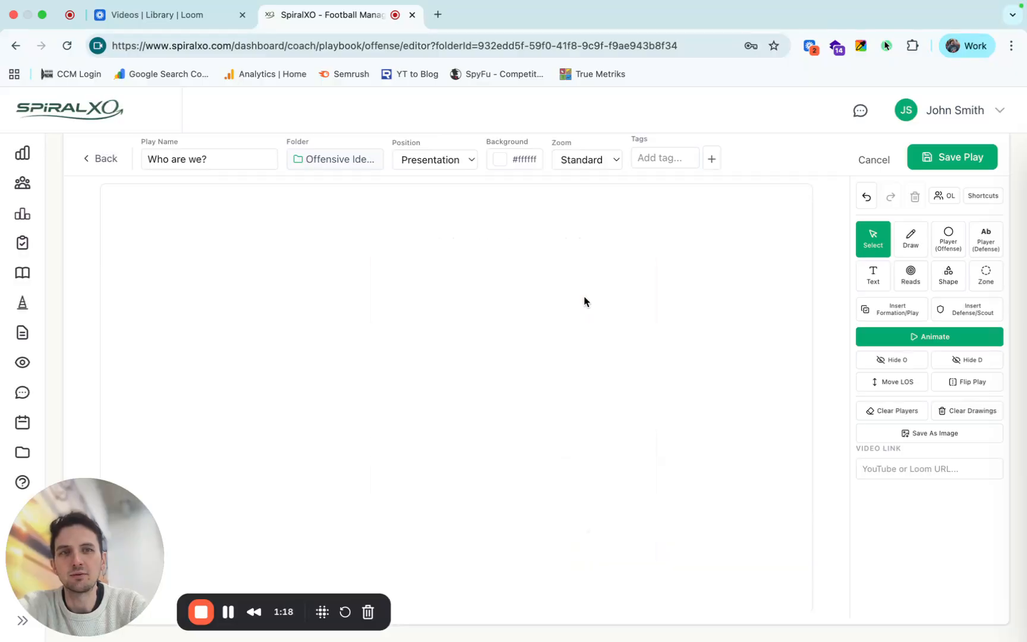
# Add a text element reading "Who Are We As A Team?" in the upper middle of the canvas.
pyautogui.click(875, 278)
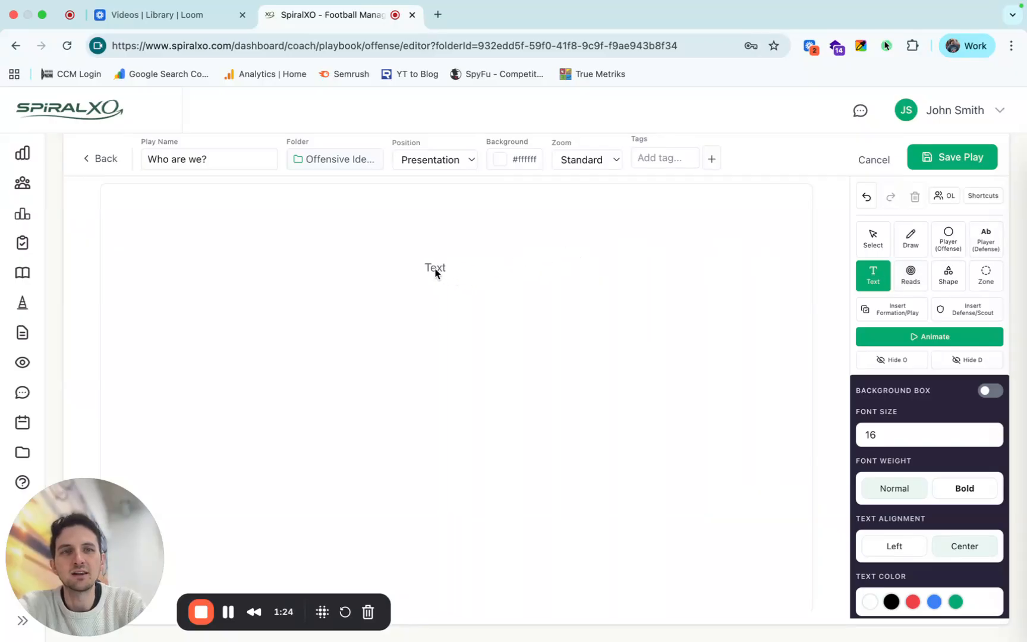
pyautogui.click(437, 269)
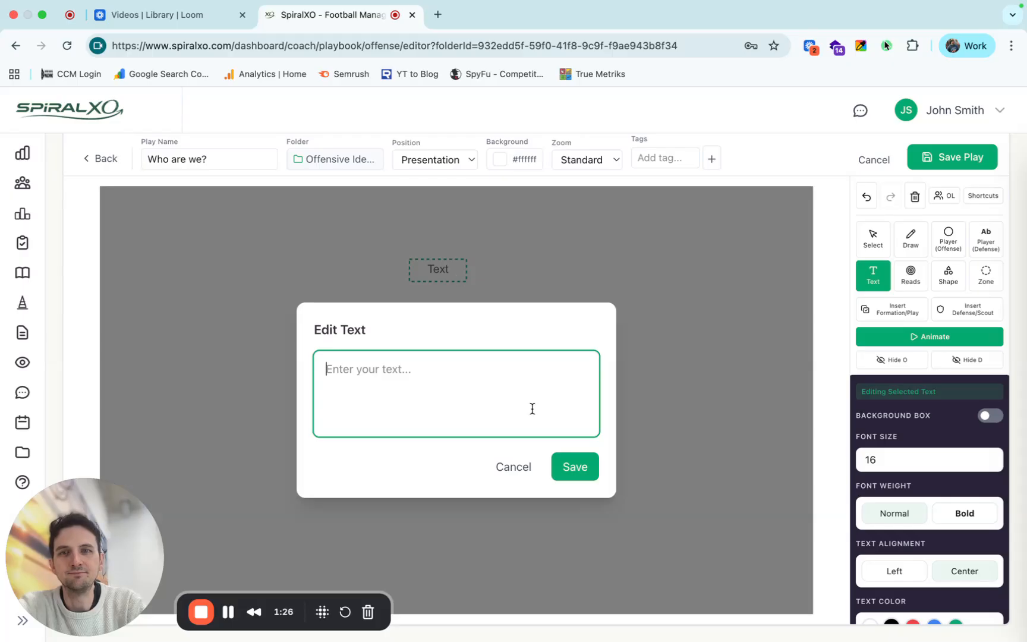
pyautogui.write('Who Are ')
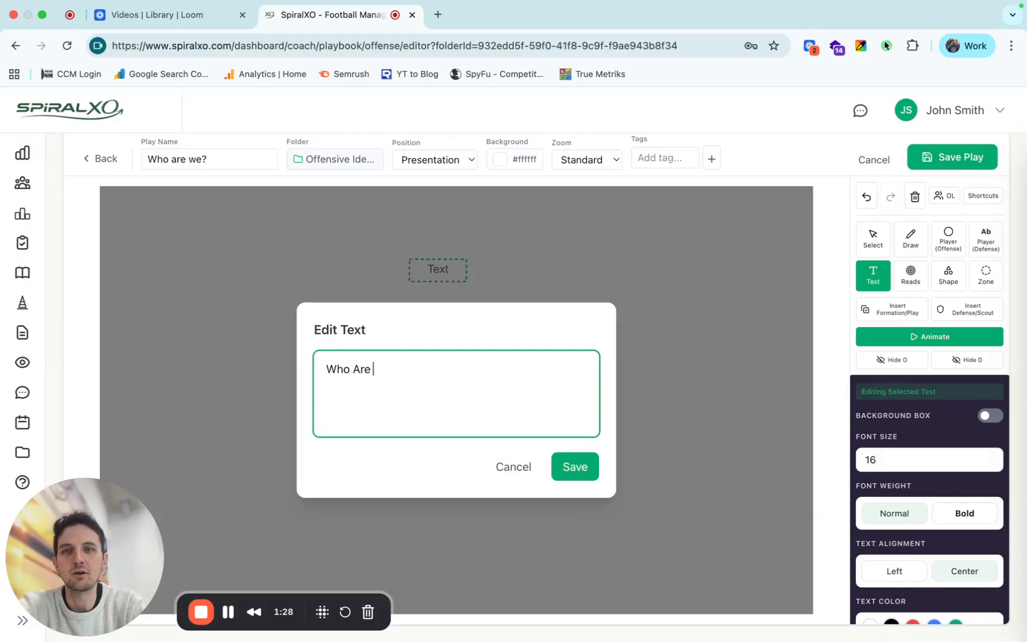
pyautogui.write('We As ')
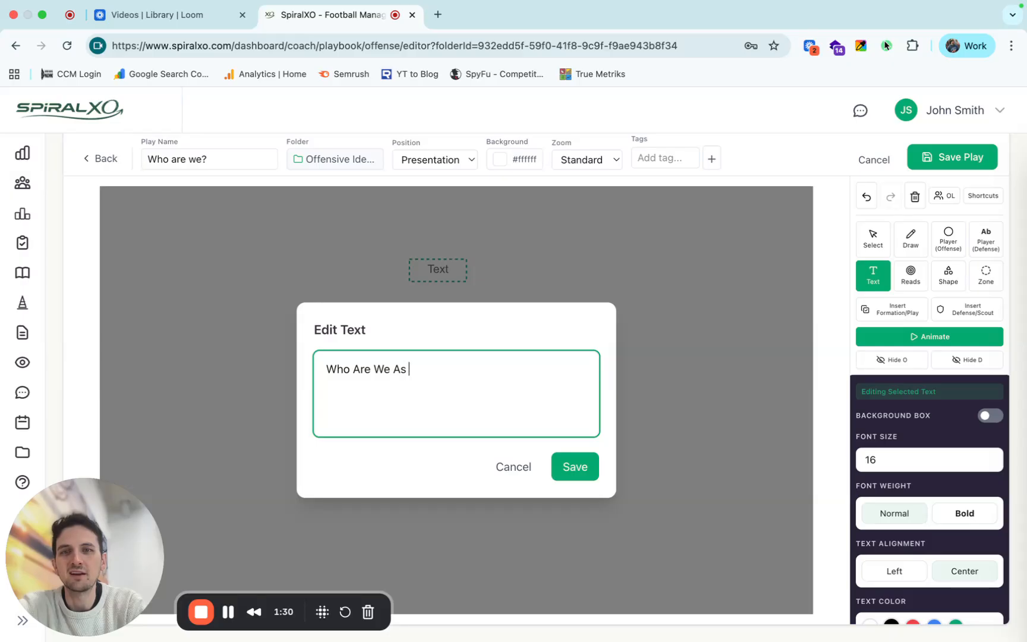
pyautogui.write('A Team?')
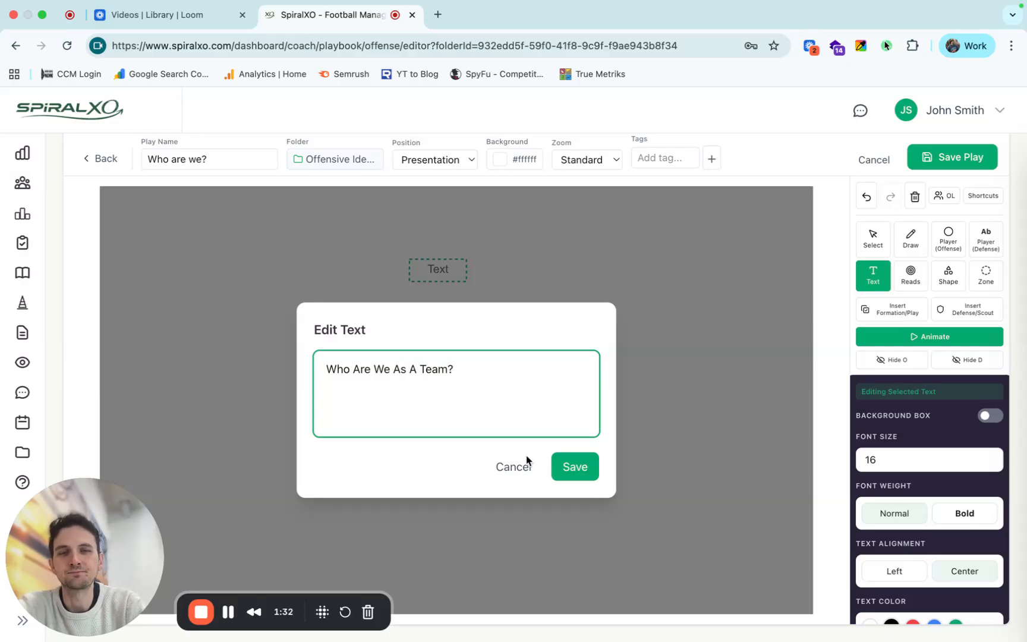
pyautogui.click(583, 471)
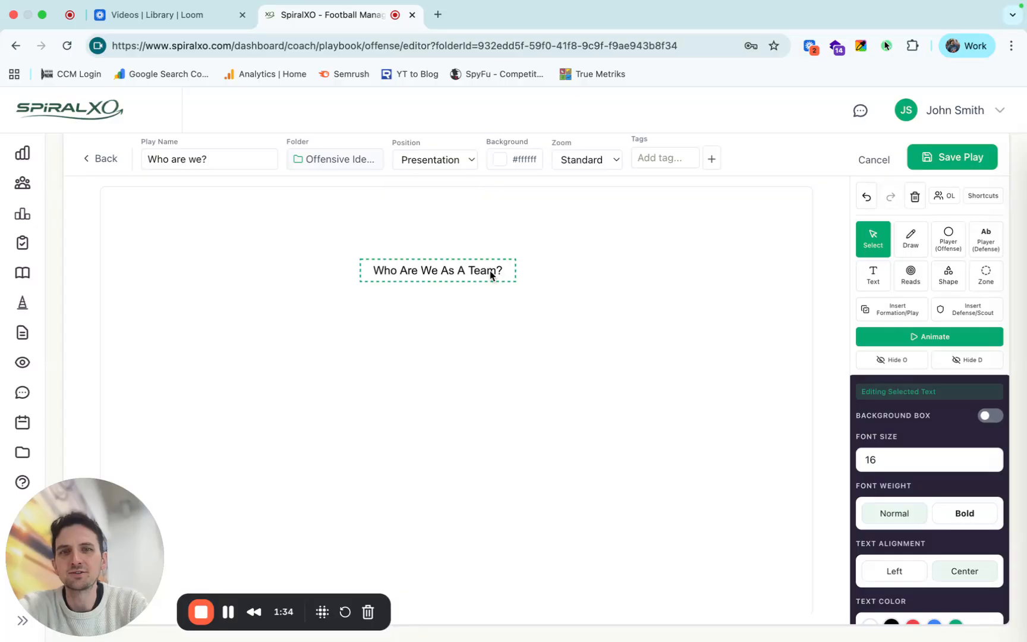
# Turn on the background box for the heading text and color it green.
pyautogui.scroll(-3, 938, 380)
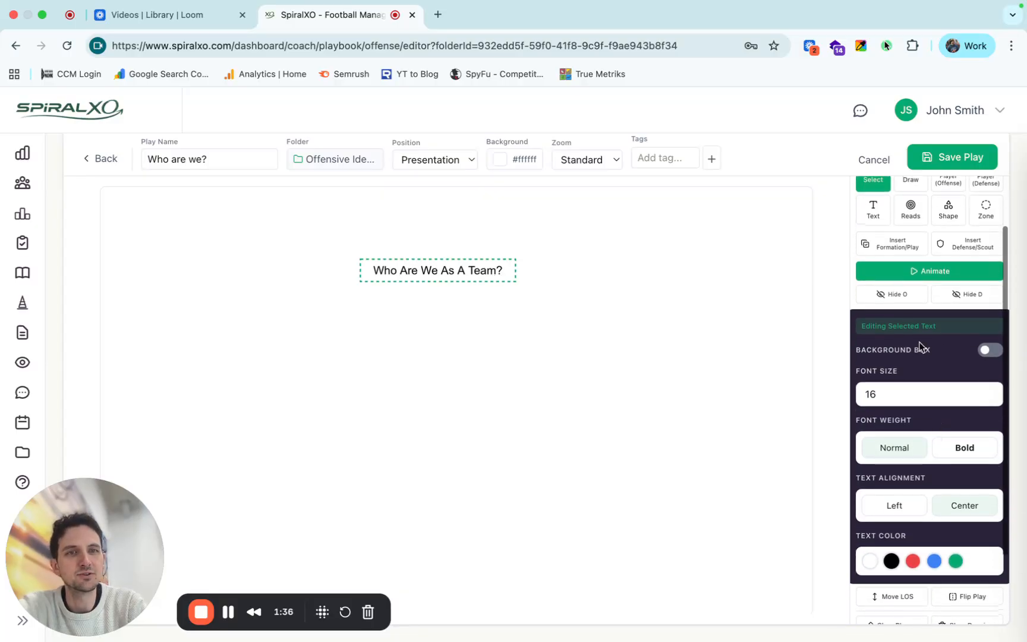
pyautogui.click(987, 351)
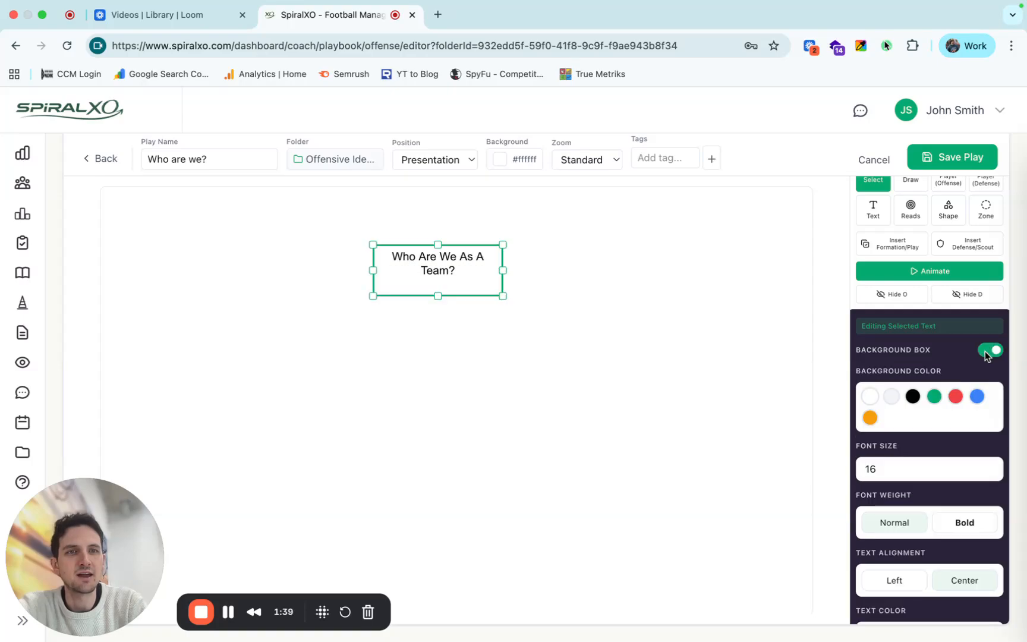
pyautogui.click(934, 397)
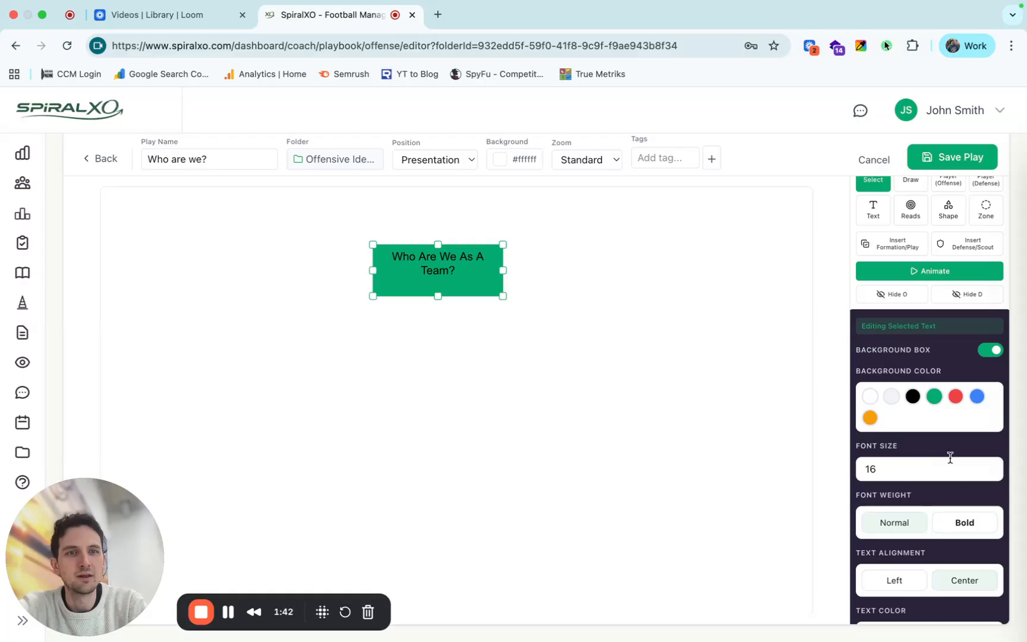
# Format the heading text at font size 27 in bold white.
pyautogui.click(989, 468)
pyautogui.click(989, 468)
pyautogui.click(989, 468)
pyautogui.click(989, 468)
pyautogui.click(989, 468)
pyautogui.click(989, 468)
pyautogui.click(989, 468)
pyautogui.doubleClick(989, 468)
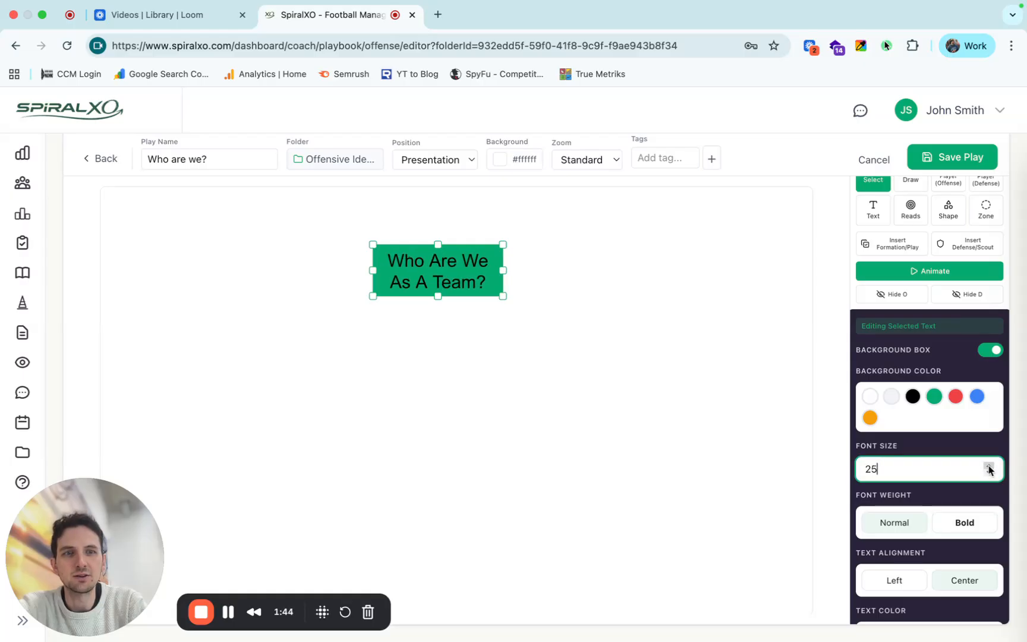
pyautogui.click(989, 468)
pyautogui.click(989, 468)
pyautogui.click(961, 523)
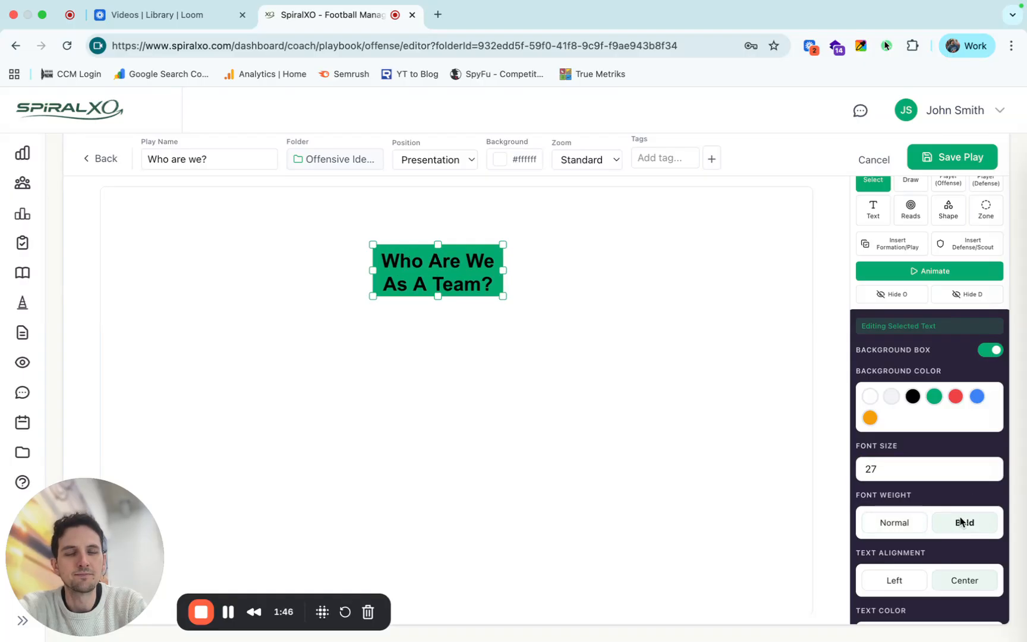
pyautogui.scroll(-3, 961, 522)
pyautogui.click(870, 568)
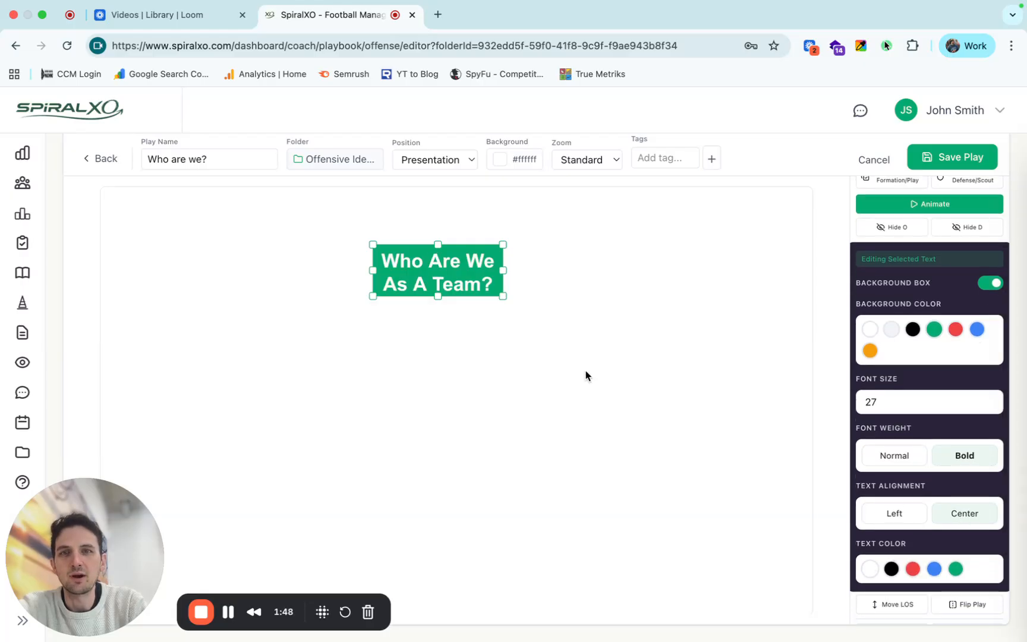
# Resize the green heading box into a wide, one-line banner and move it higher on the canvas.
pyautogui.moveTo(502, 270); pyautogui.dragTo(632, 271)
pyautogui.moveTo(437, 295); pyautogui.dragTo(436, 287)
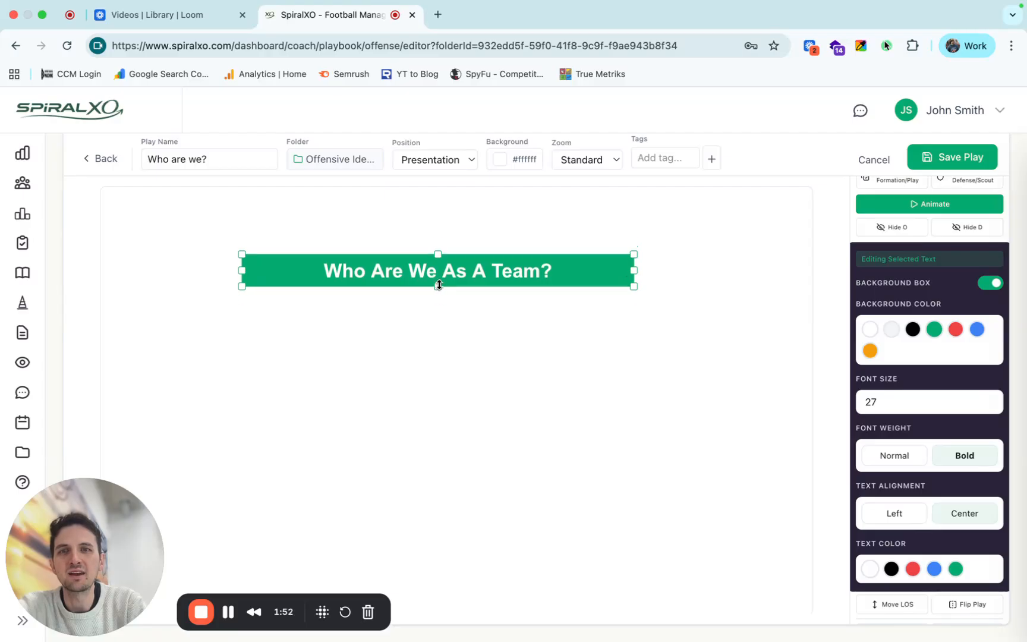
pyautogui.moveTo(590, 272); pyautogui.dragTo(599, 241)
# Increase the heading's font size to 42.
pyautogui.click(989, 398)
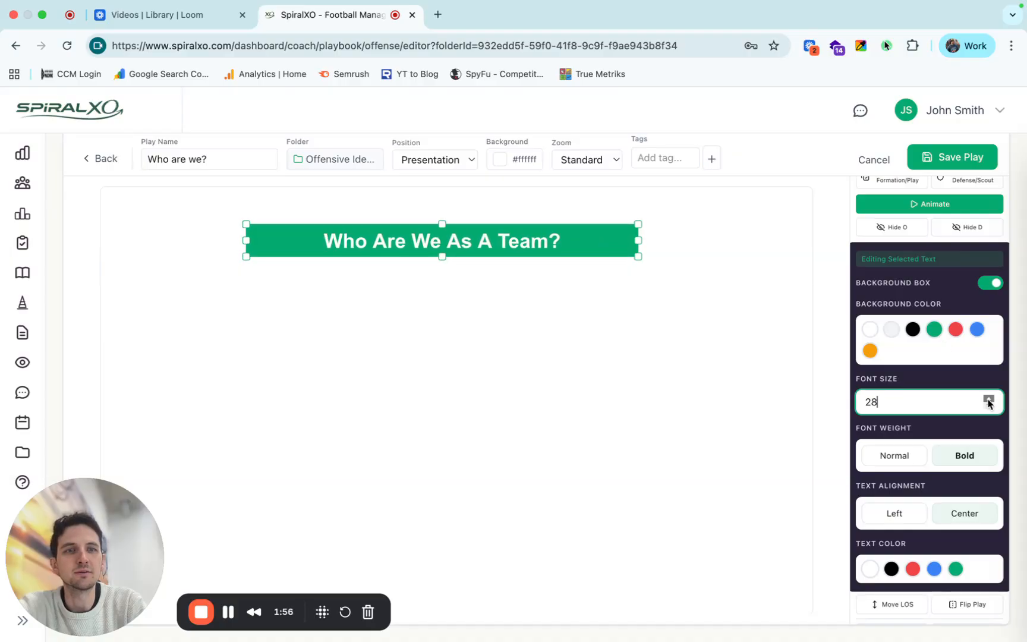
pyautogui.click(988, 398)
pyautogui.click(988, 399)
pyautogui.click(989, 399)
pyautogui.click(988, 398)
pyautogui.click(989, 398)
pyautogui.click(988, 399)
pyautogui.click(989, 398)
pyautogui.click(988, 398)
pyautogui.click(989, 399)
pyautogui.click(988, 398)
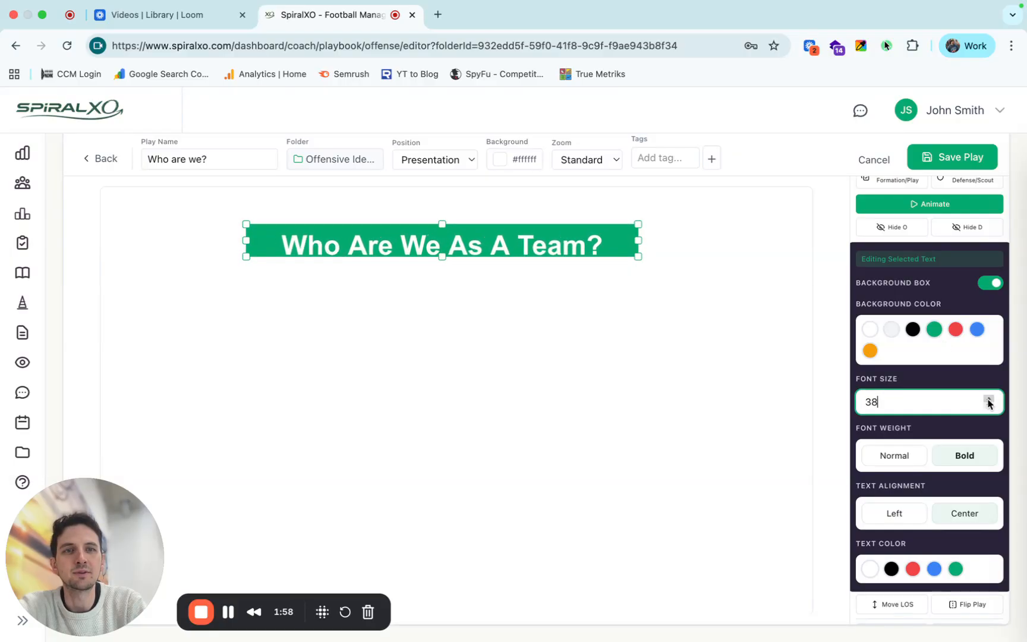
pyautogui.click(988, 398)
pyautogui.click(988, 398)
pyautogui.click(988, 398)
pyautogui.click(988, 398)
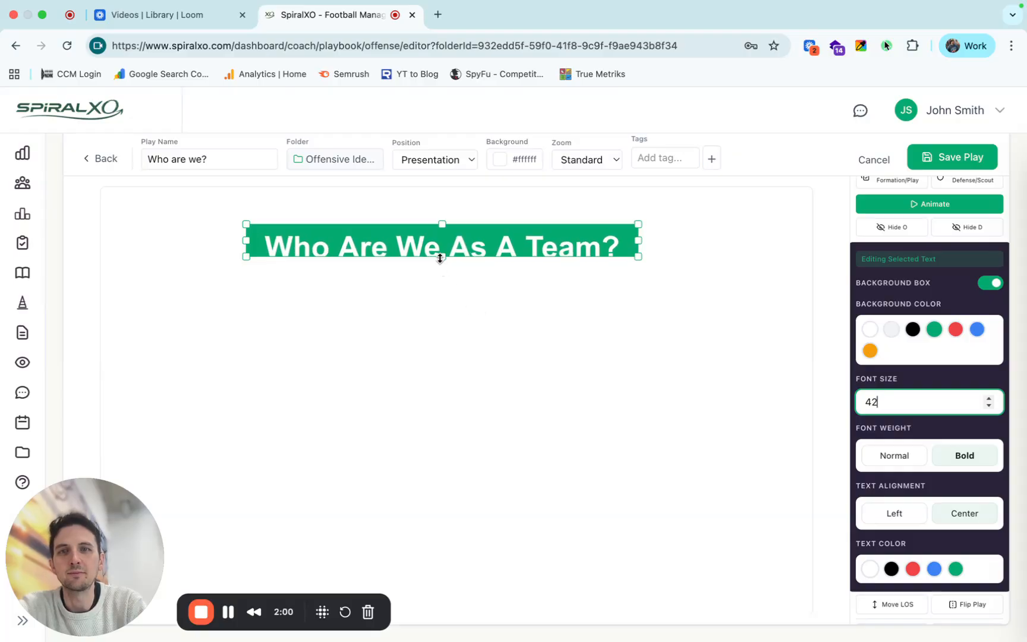
# Make the heading box taller to fit the enlarged text and nudge it slightly upward.
pyautogui.moveTo(441, 257); pyautogui.dragTo(440, 267)
pyautogui.click(513, 381)
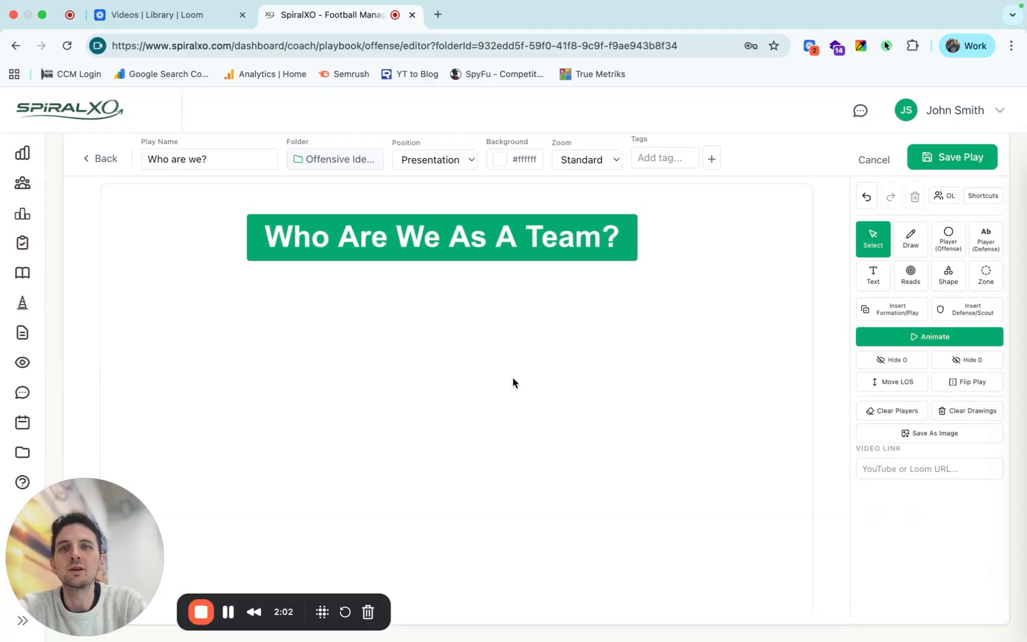
pyautogui.moveTo(554, 235); pyautogui.dragTo(554, 227)
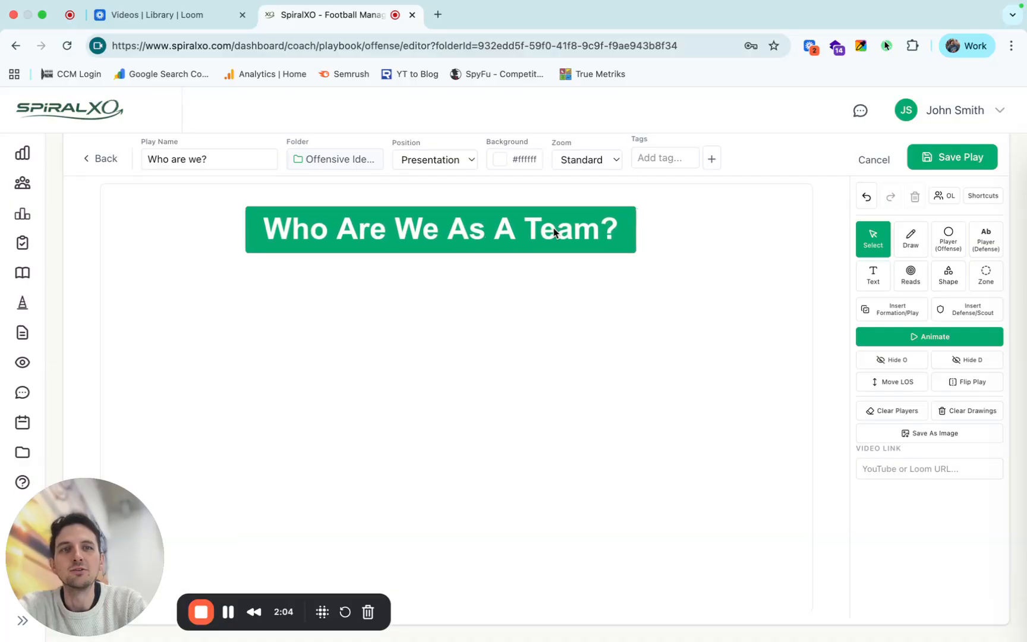
# Add the text "Identity 1" in the left part of the canvas below the heading banner and shift it slightly right and down.
pyautogui.click(871, 277)
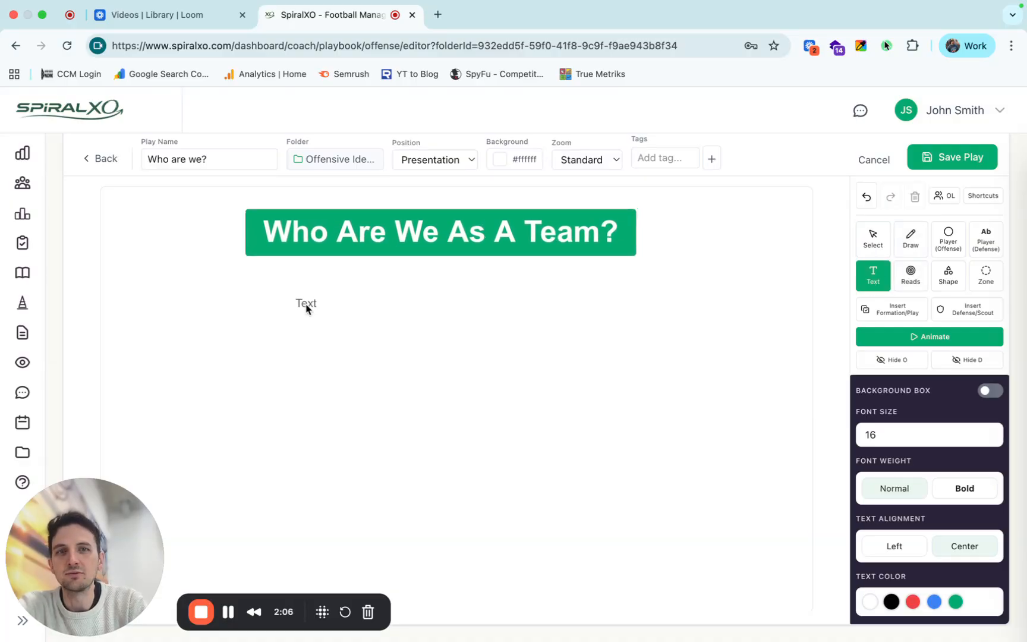
pyautogui.click(213, 305)
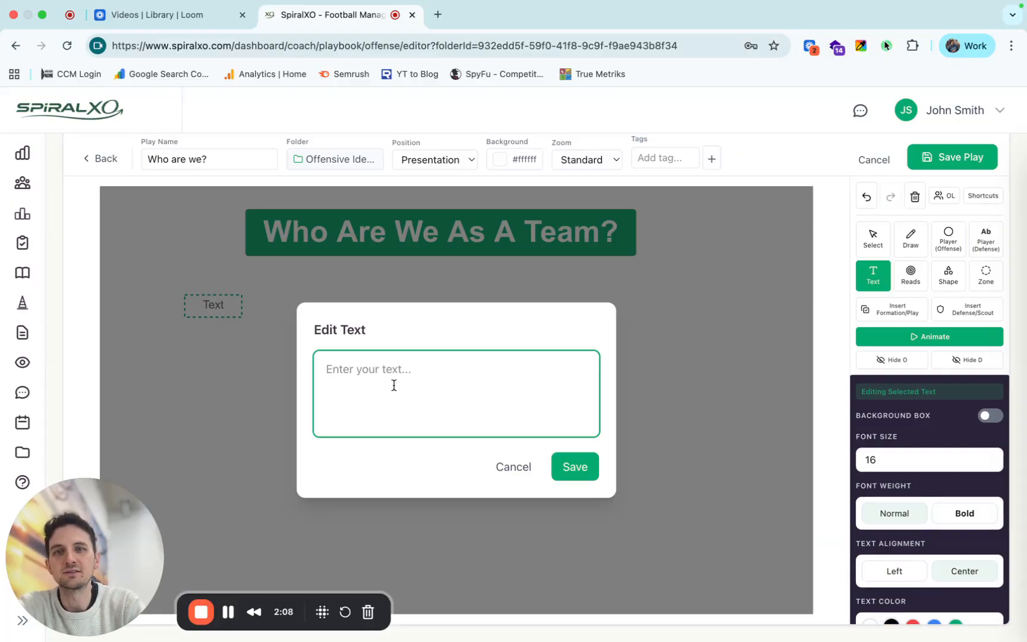
pyautogui.write('Identity 1')
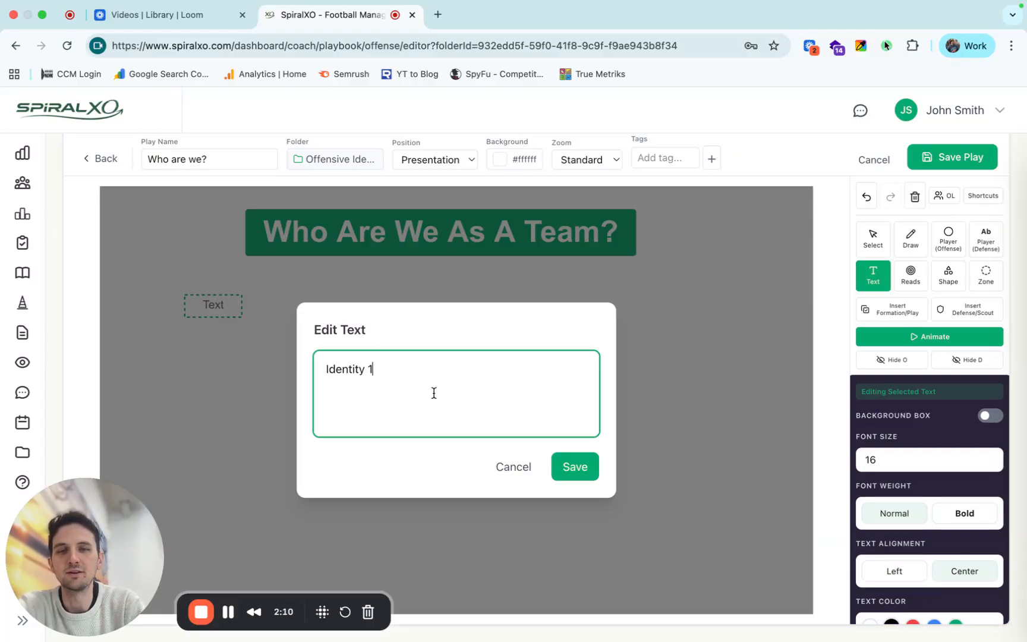
pyautogui.click(575, 467)
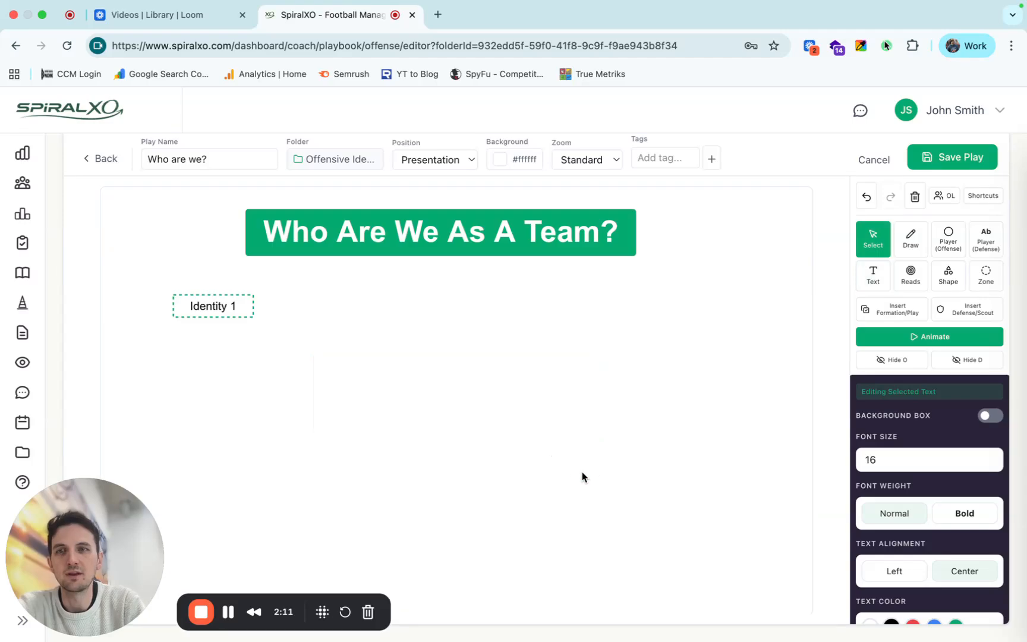
pyautogui.moveTo(232, 307); pyautogui.dragTo(257, 313)
pyautogui.click(338, 327)
pyautogui.click(231, 308)
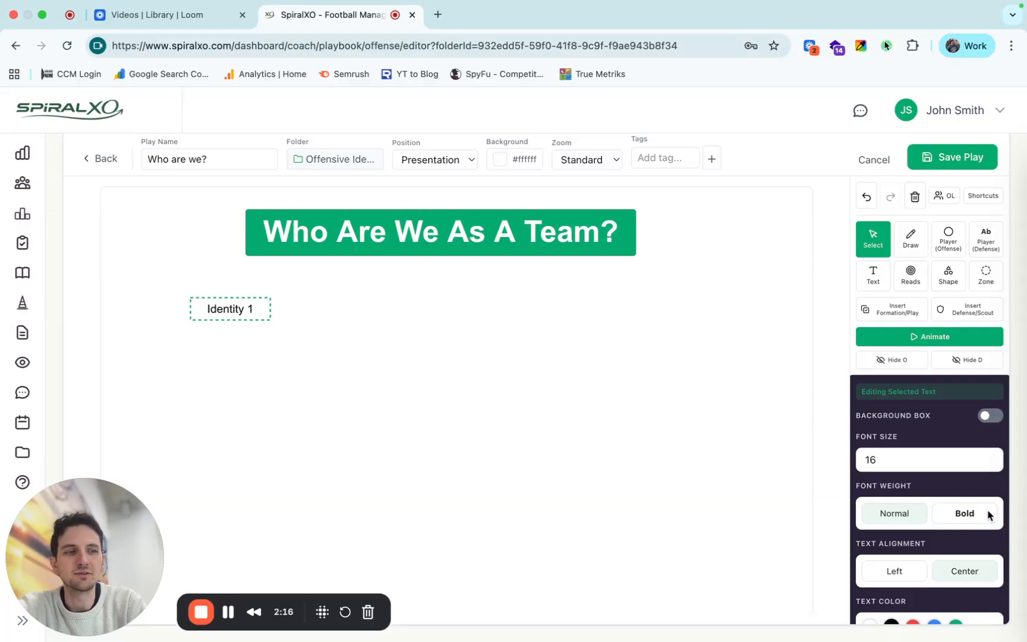
pyautogui.click(645, 458)
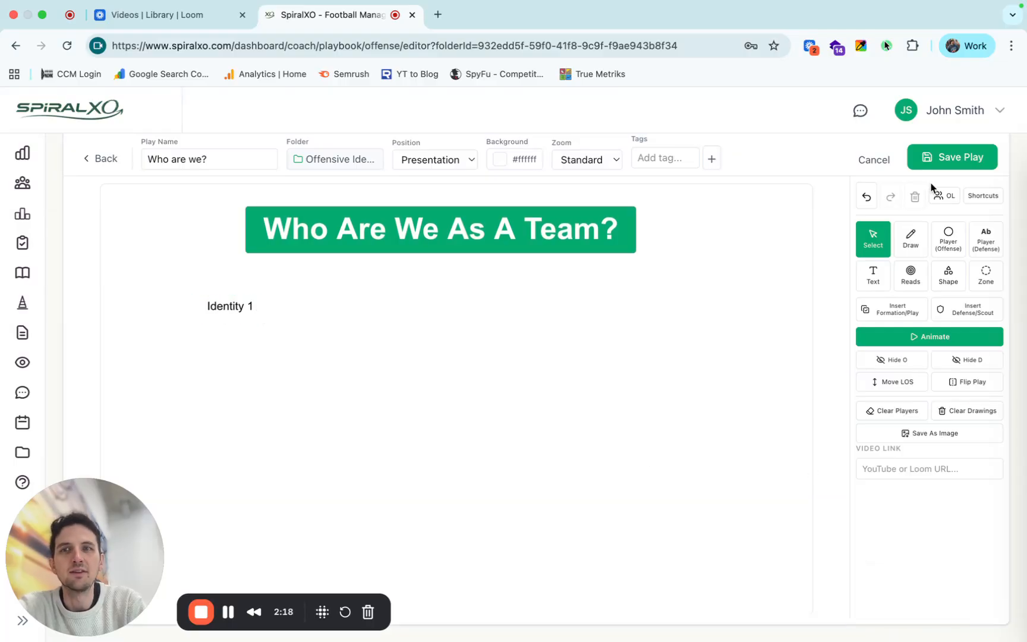
# Save the "Who are we?" play and check its preview from the Offensive Identity folder.
pyautogui.click(951, 161)
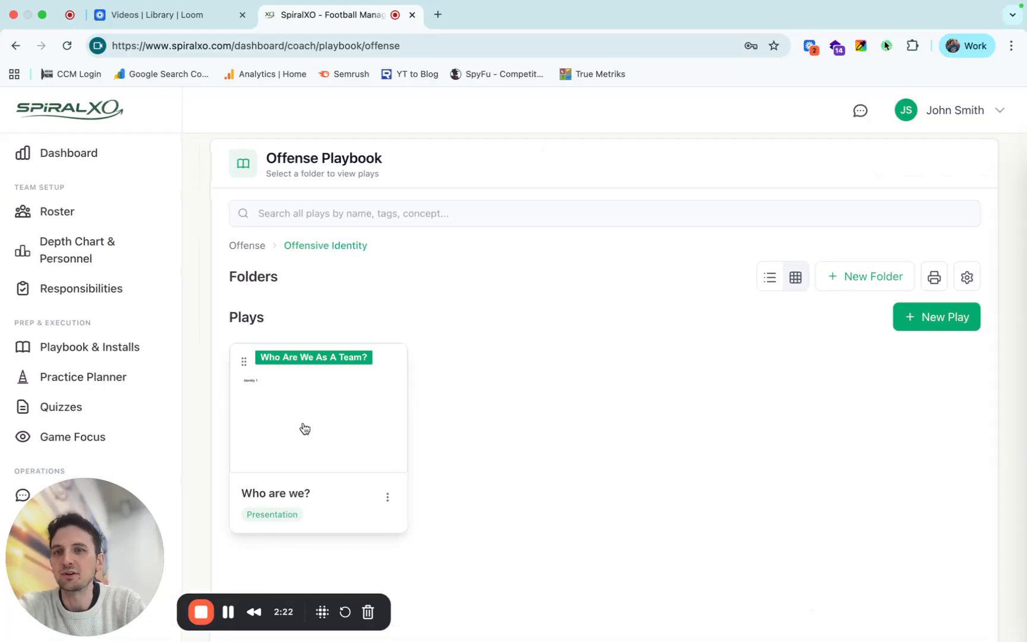
pyautogui.click(324, 422)
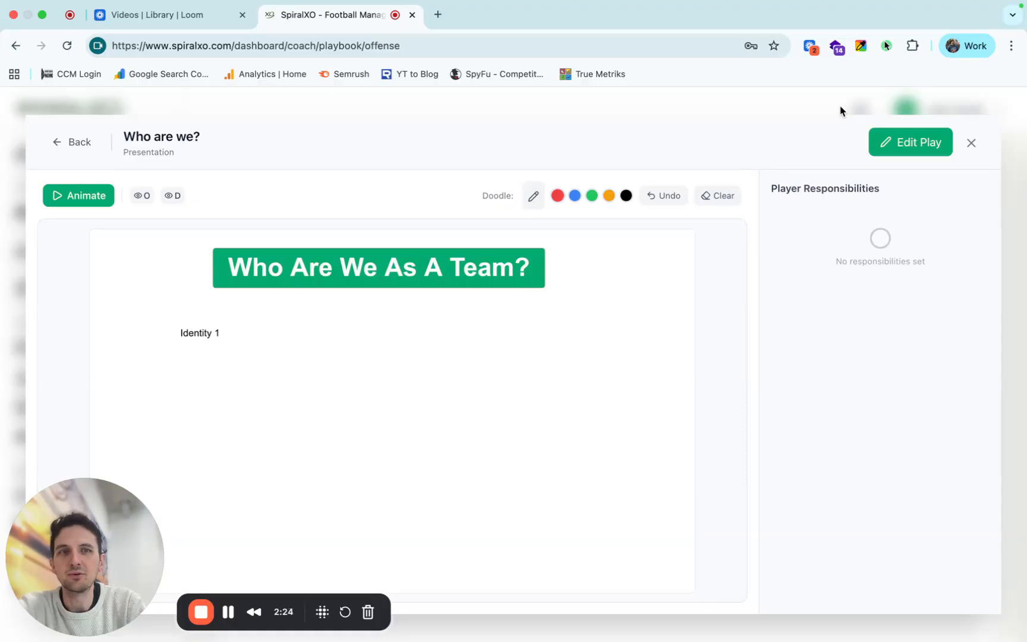
pyautogui.click(971, 143)
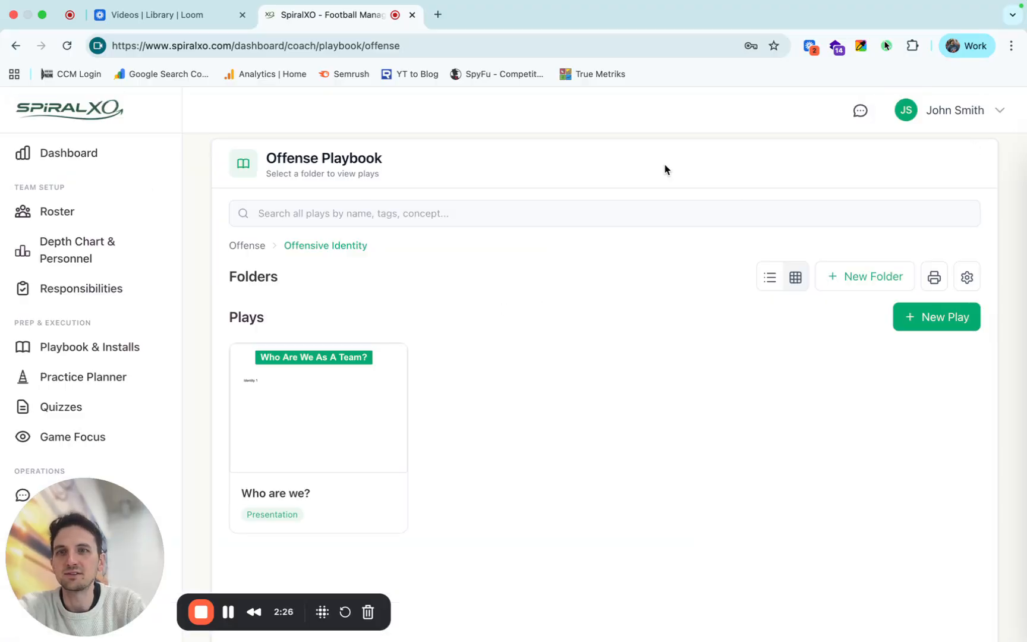
# Return to the offense playbook's top-level folders and open the Formations folder to view its subfolders.
pyautogui.click(256, 247)
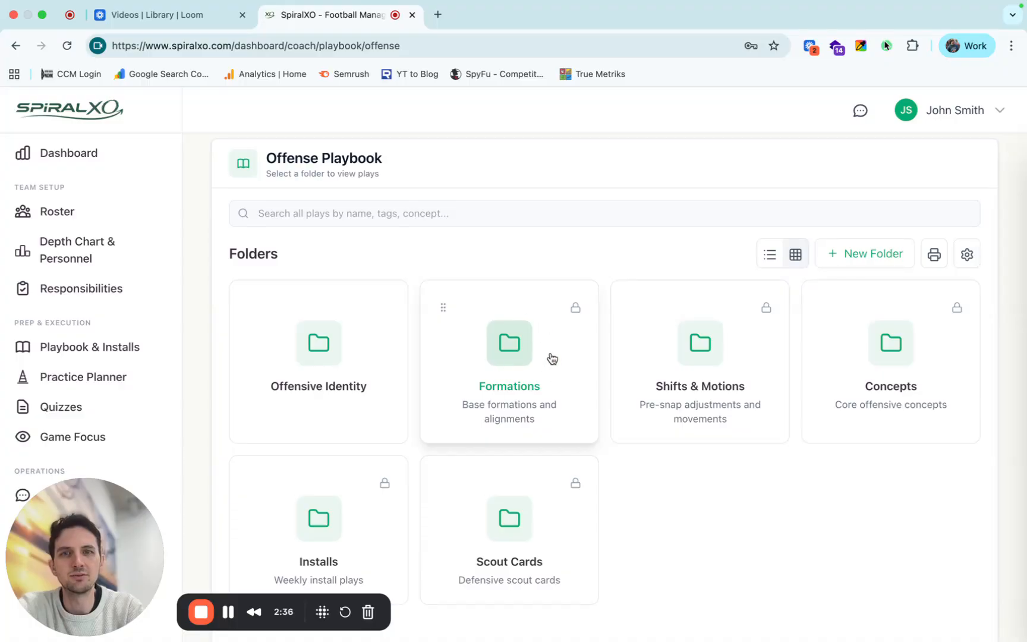
pyautogui.click(510, 365)
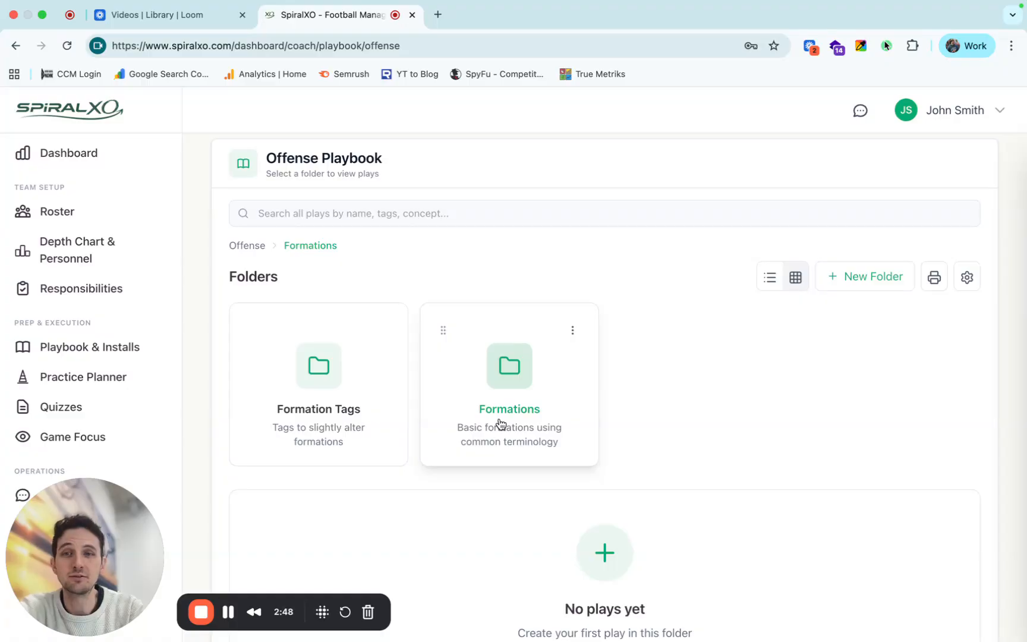
pyautogui.click(248, 246)
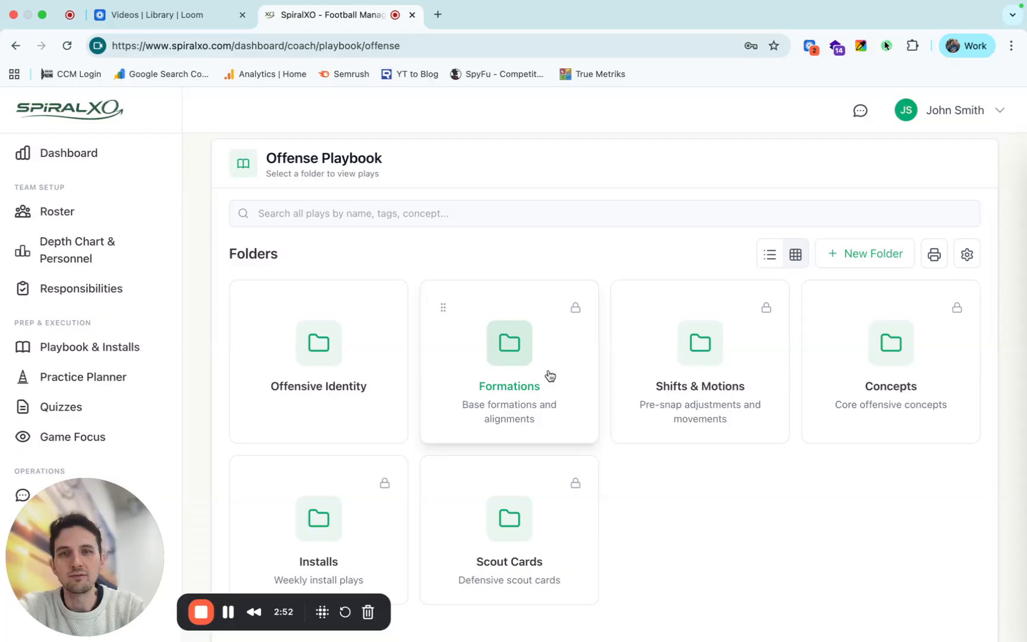
pyautogui.click(550, 374)
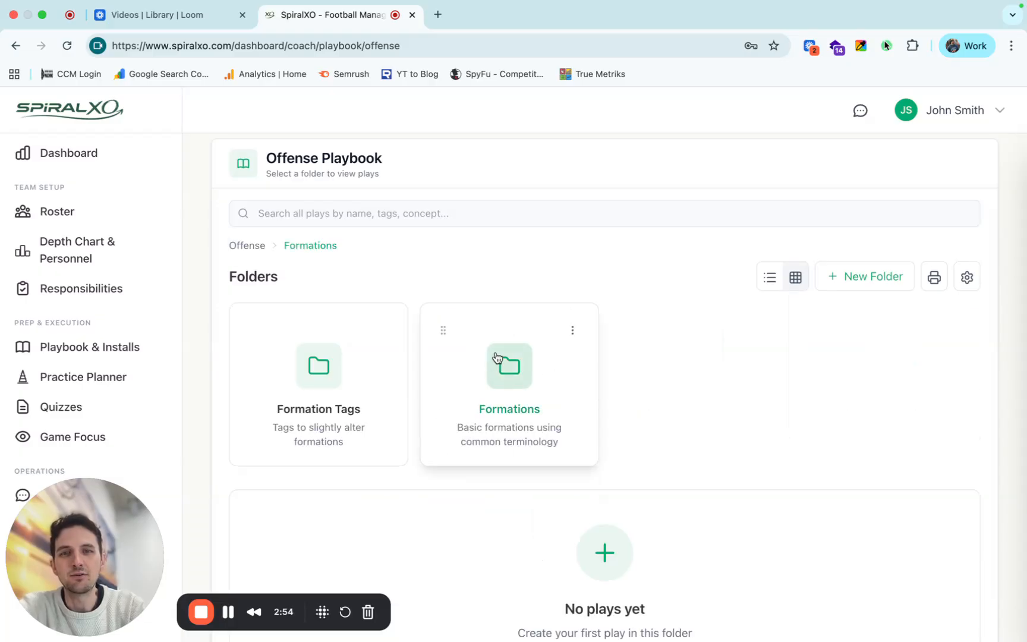
# Insert the Bunch formation template into a new play in the Formations folder and discard the play.
pyautogui.scroll(-3, 508, 367)
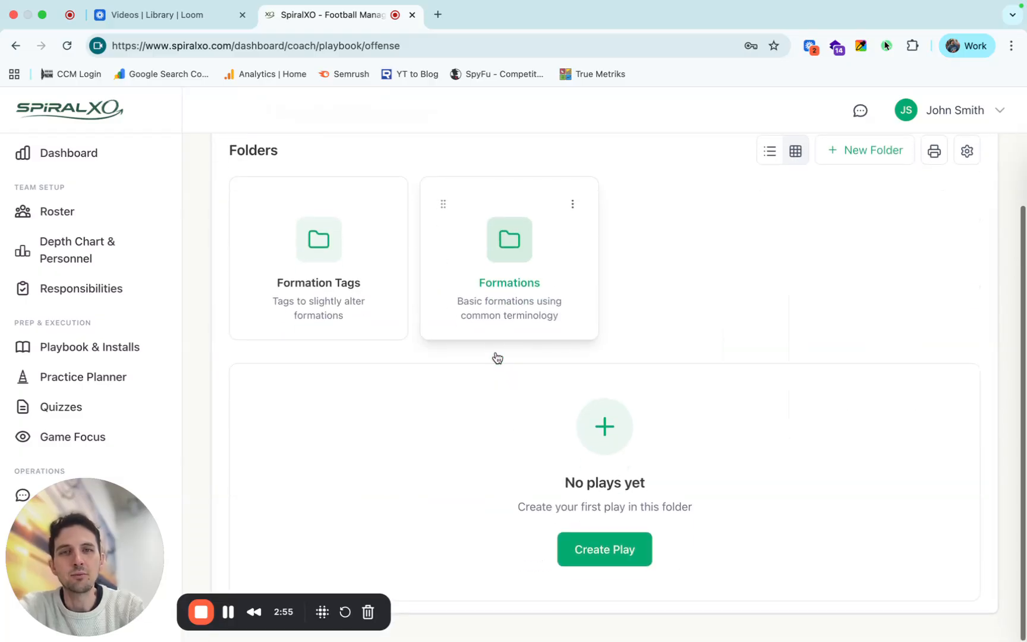
pyautogui.click(592, 557)
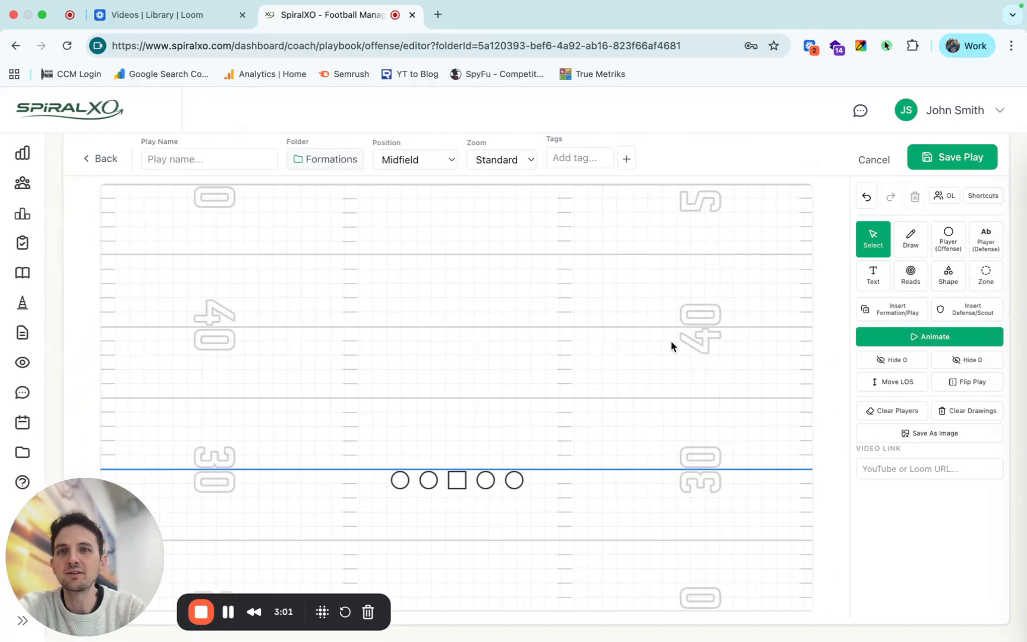
pyautogui.click(896, 308)
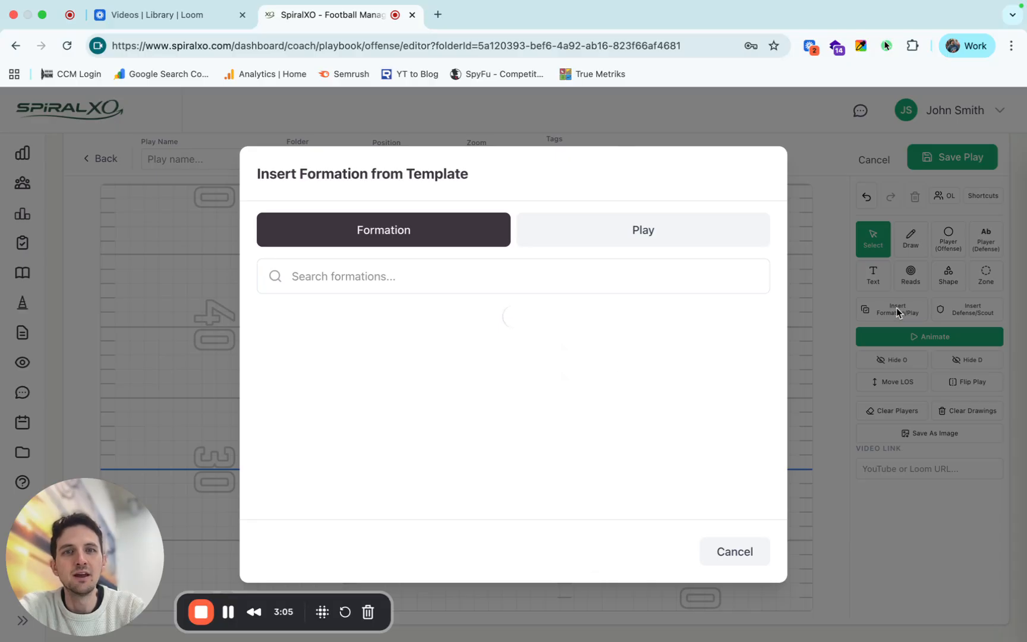
pyautogui.scroll(-3, 526, 426)
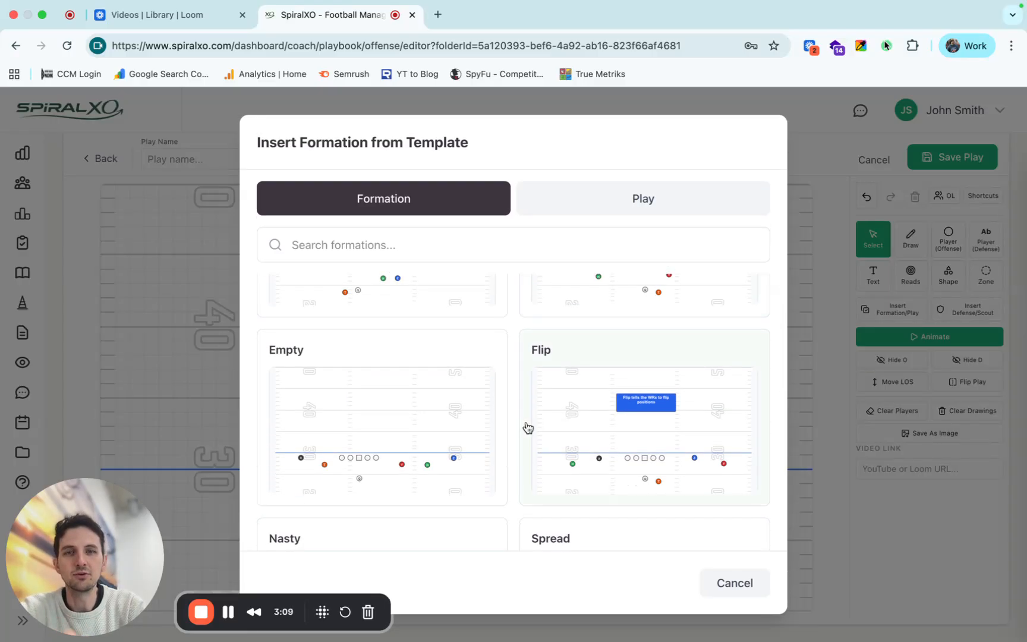
pyautogui.scroll(3, 526, 427)
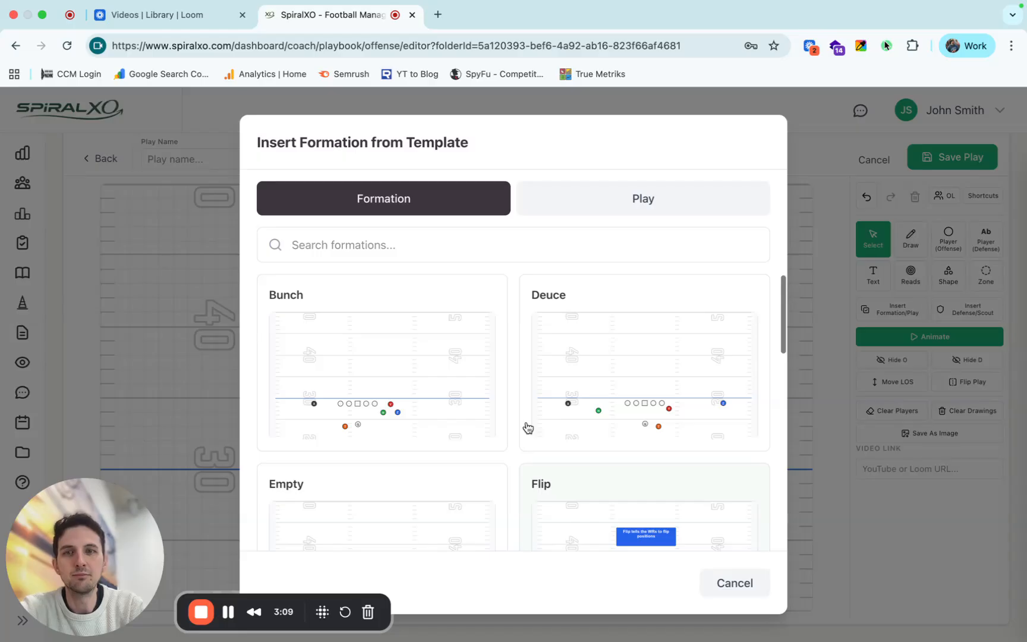
pyautogui.click(374, 359)
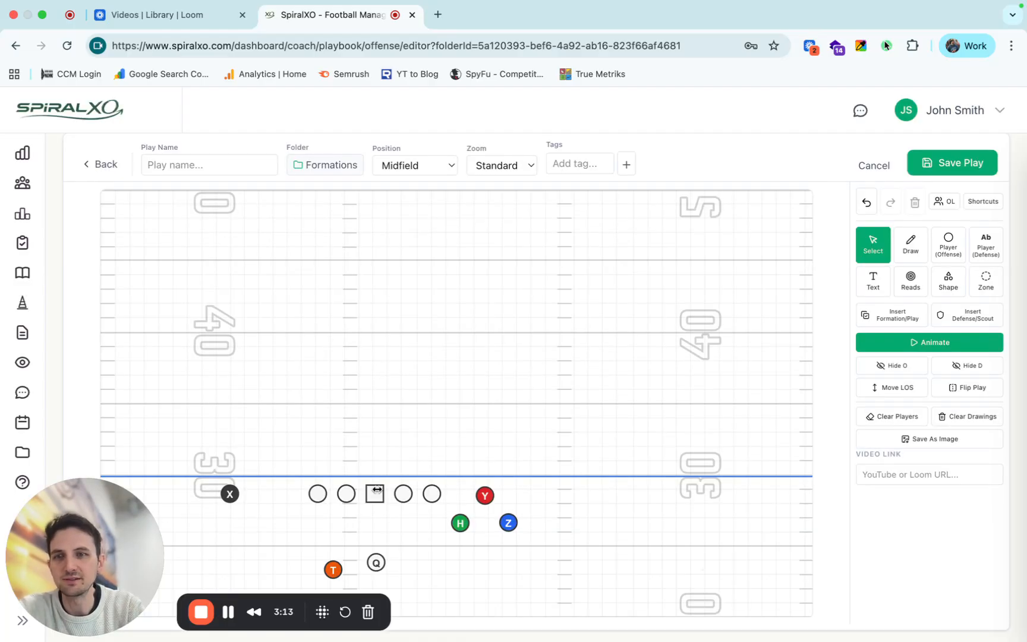
pyautogui.click(861, 169)
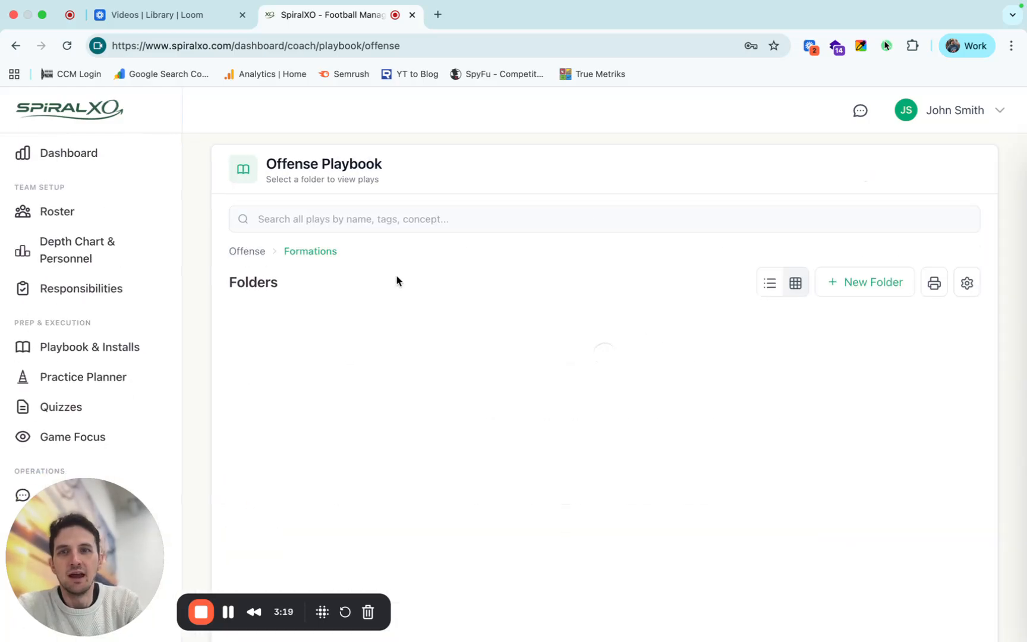
# View the Cross play in the Motions subfolder of Shifts & Motions and run its animation.
pyautogui.click(254, 252)
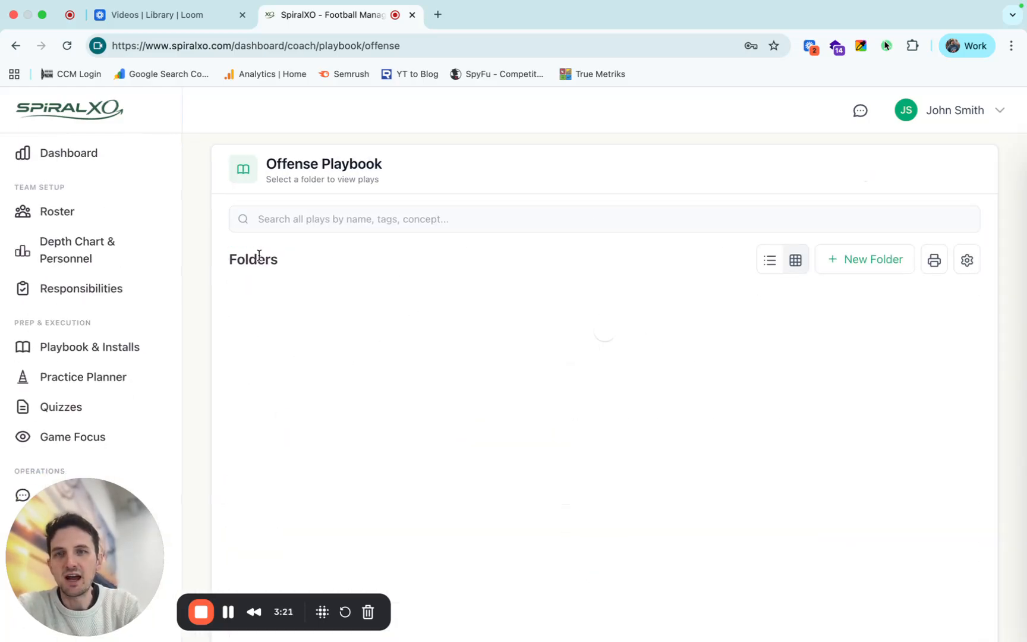
pyautogui.click(699, 378)
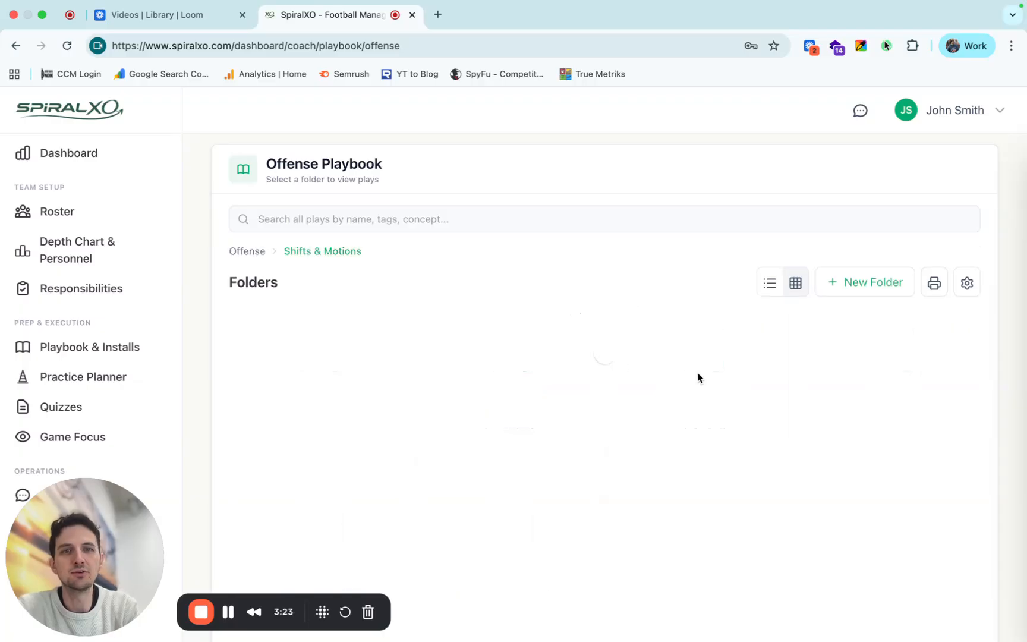
pyautogui.click(337, 389)
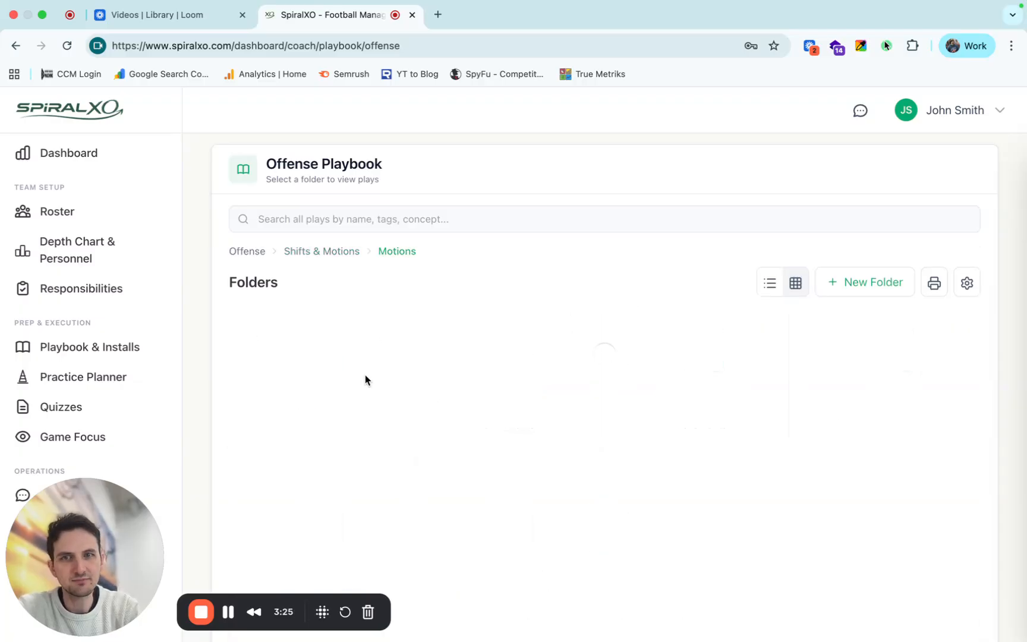
pyautogui.click(357, 431)
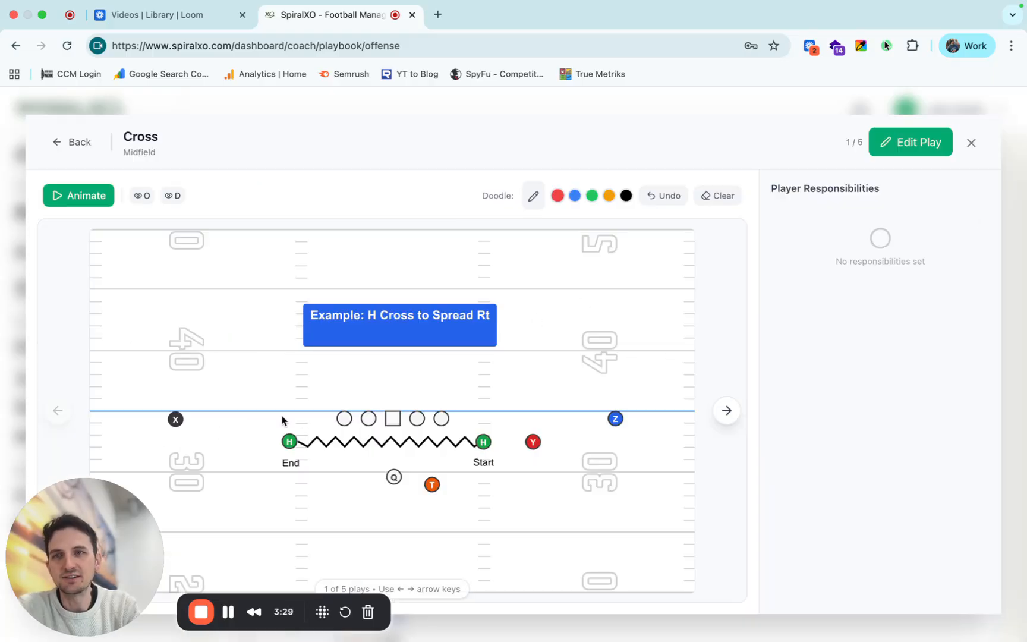
pyautogui.click(96, 198)
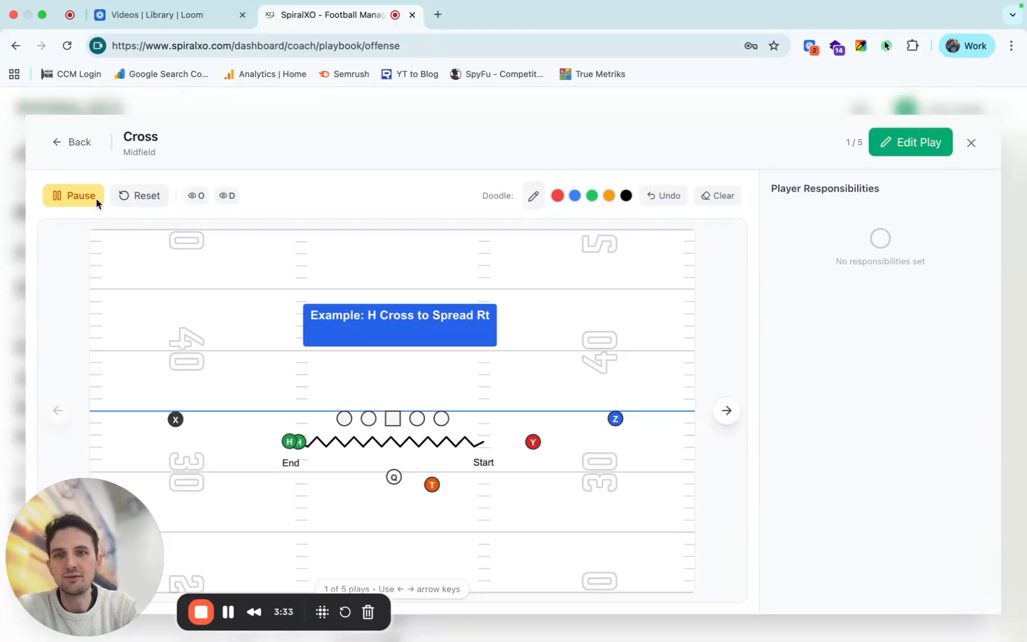
pyautogui.click(96, 200)
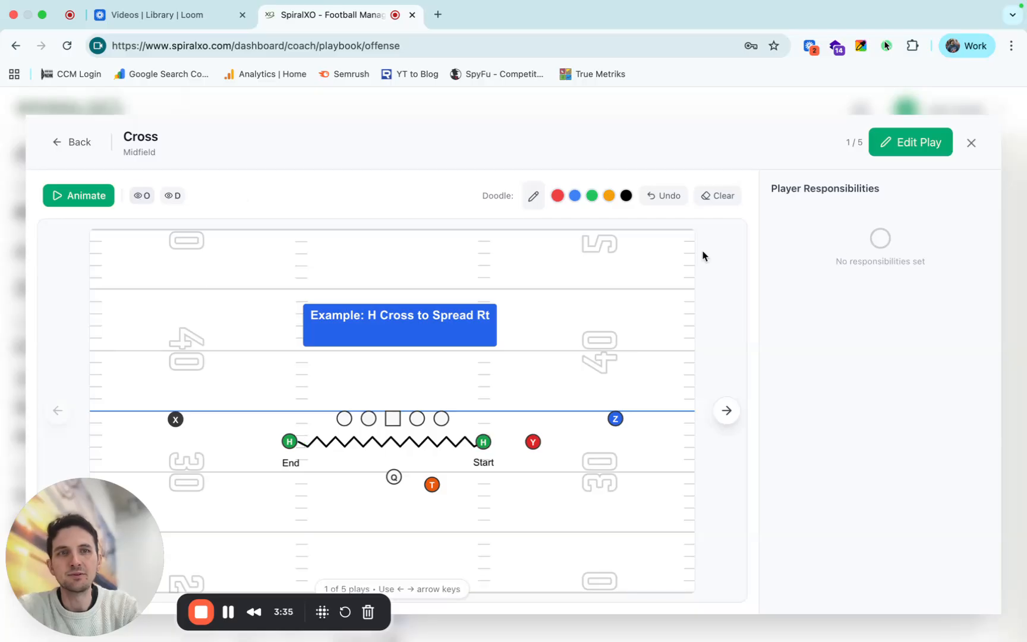
pyautogui.click(971, 143)
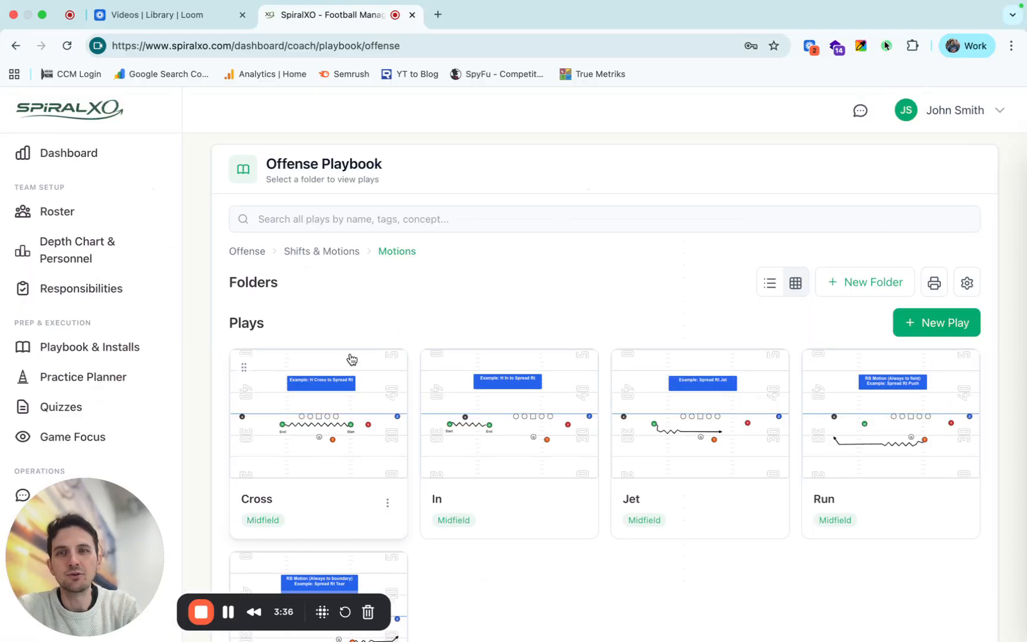
# Reopen the Cross play's preview briefly and go back to the offense playbook's top-level folders.
pyautogui.click(332, 399)
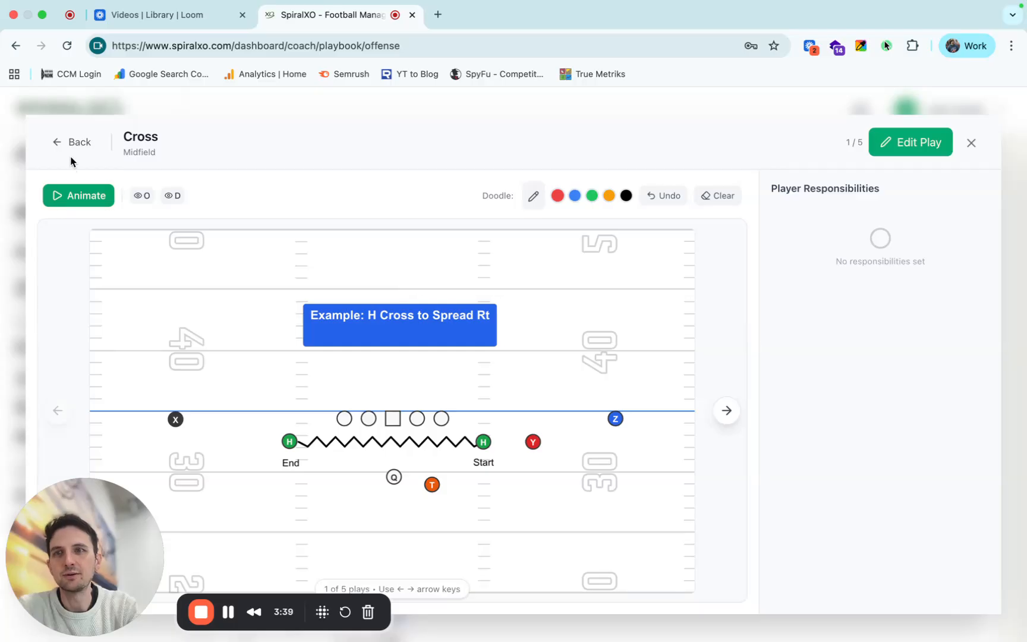
pyautogui.click(77, 143)
pyautogui.click(303, 253)
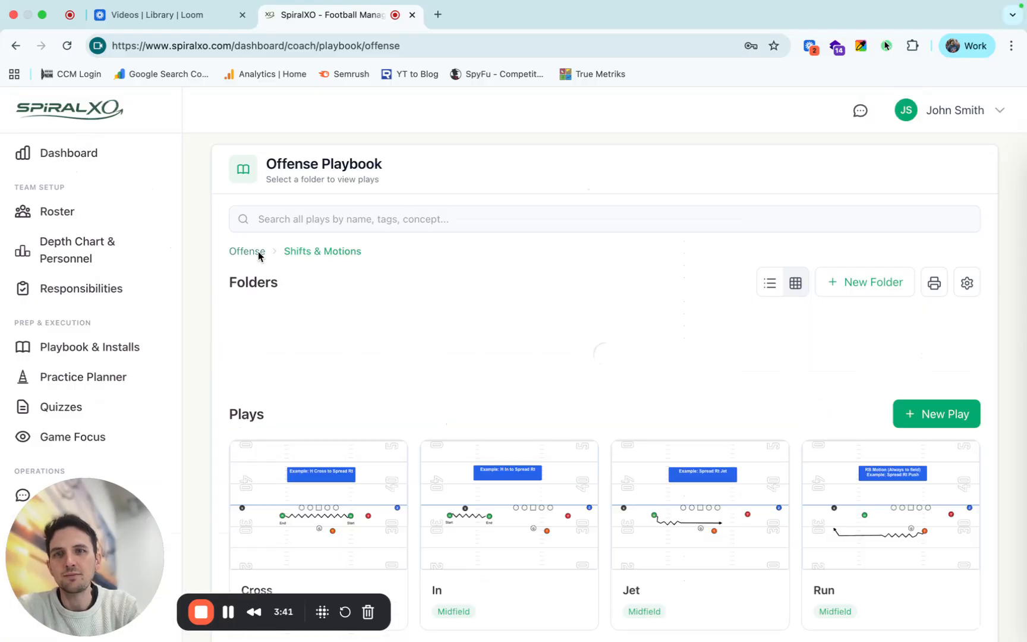
pyautogui.click(255, 248)
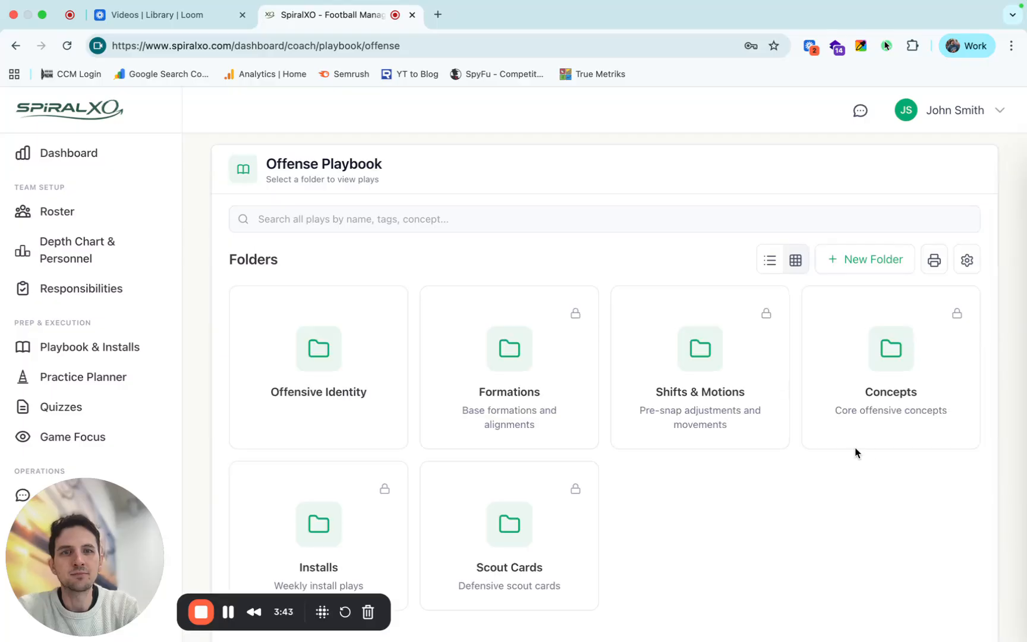
# Start a new play in the Concepts folder and display the editor's keyboard shortcuts.
pyautogui.scroll(-2, 871, 395)
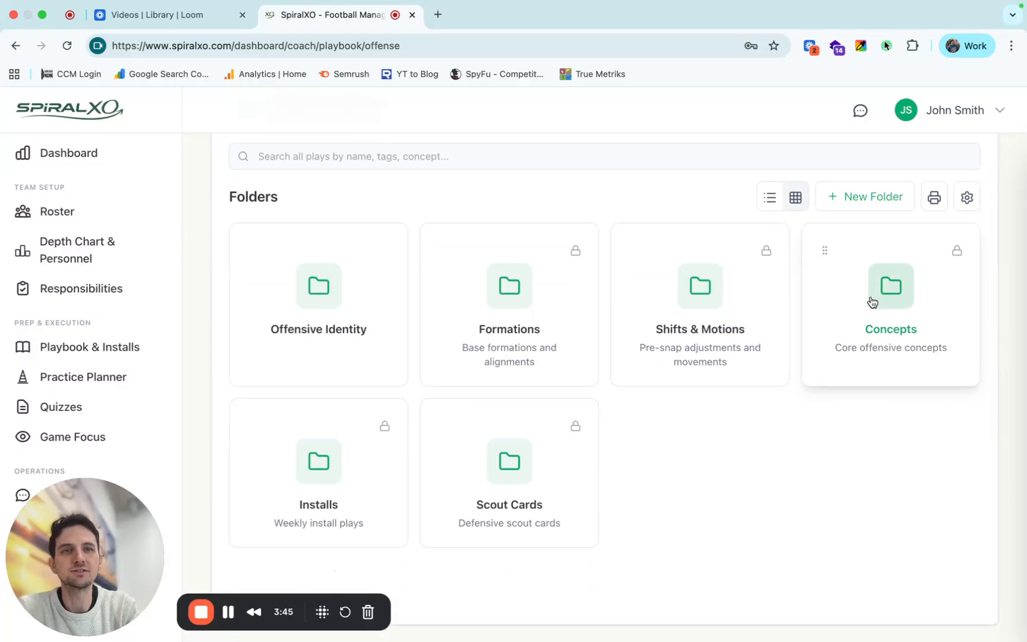
pyautogui.click(871, 300)
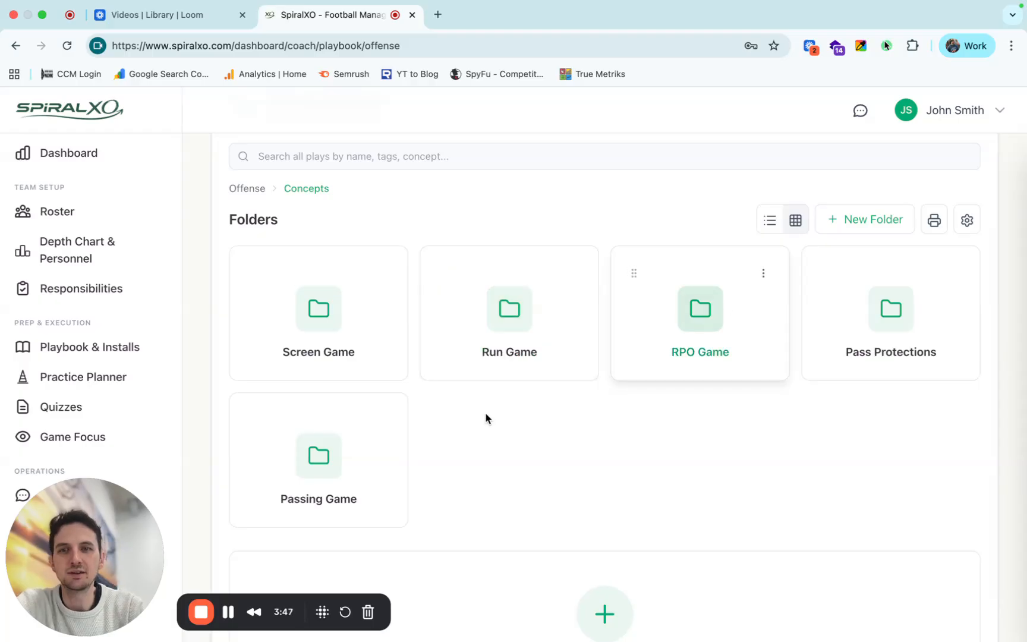
pyautogui.scroll(-3, 436, 468)
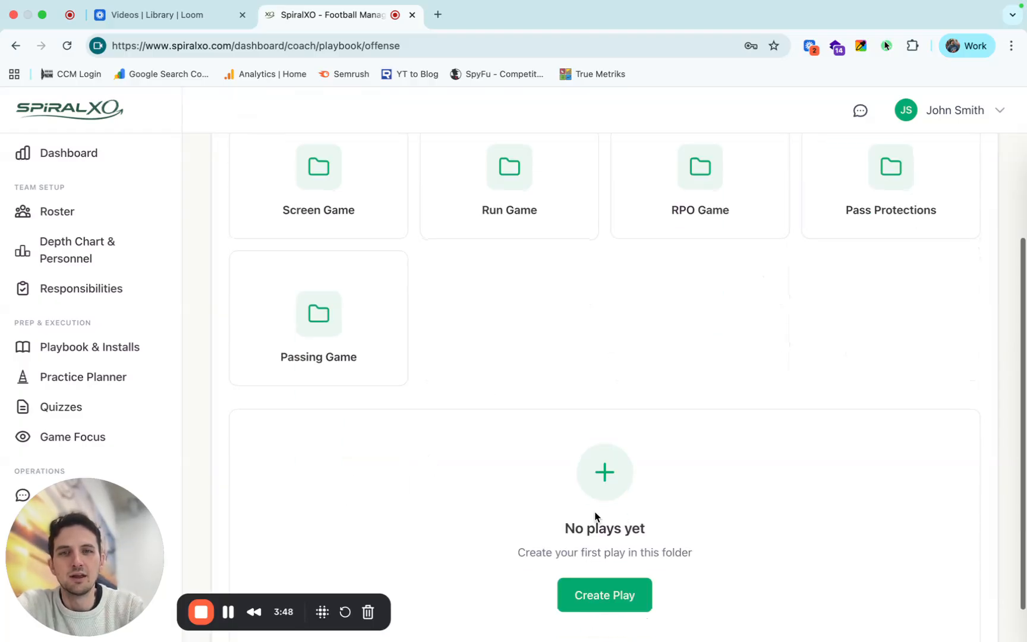
pyautogui.click(585, 594)
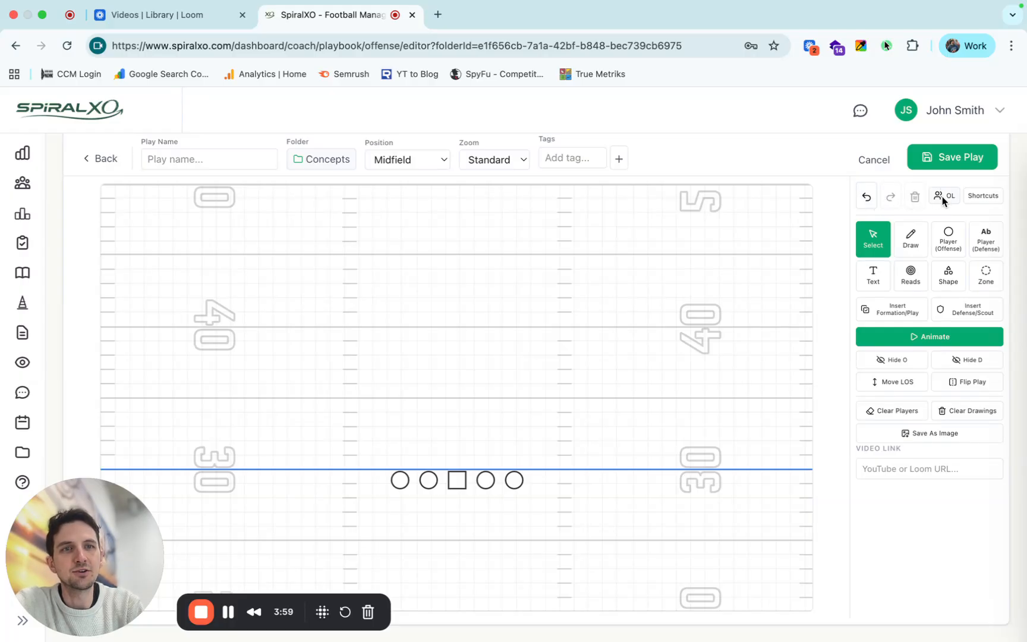
pyautogui.click(982, 196)
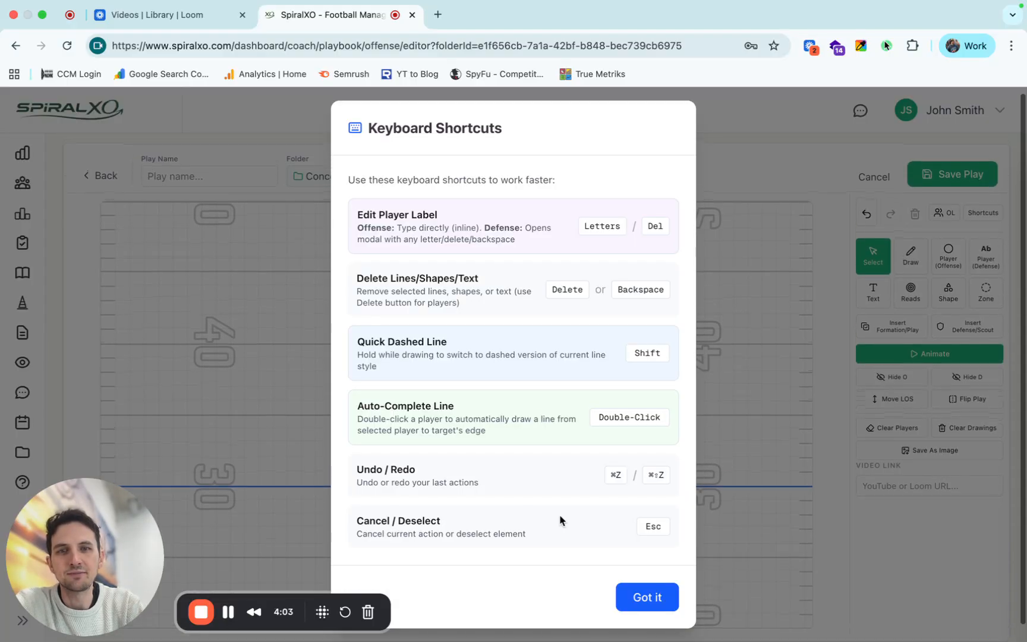
# Close the shortcuts overview and look through the Deep 1/2, Deep 1/3 and Deep 1/4 zone types and the shape options.
pyautogui.click(637, 600)
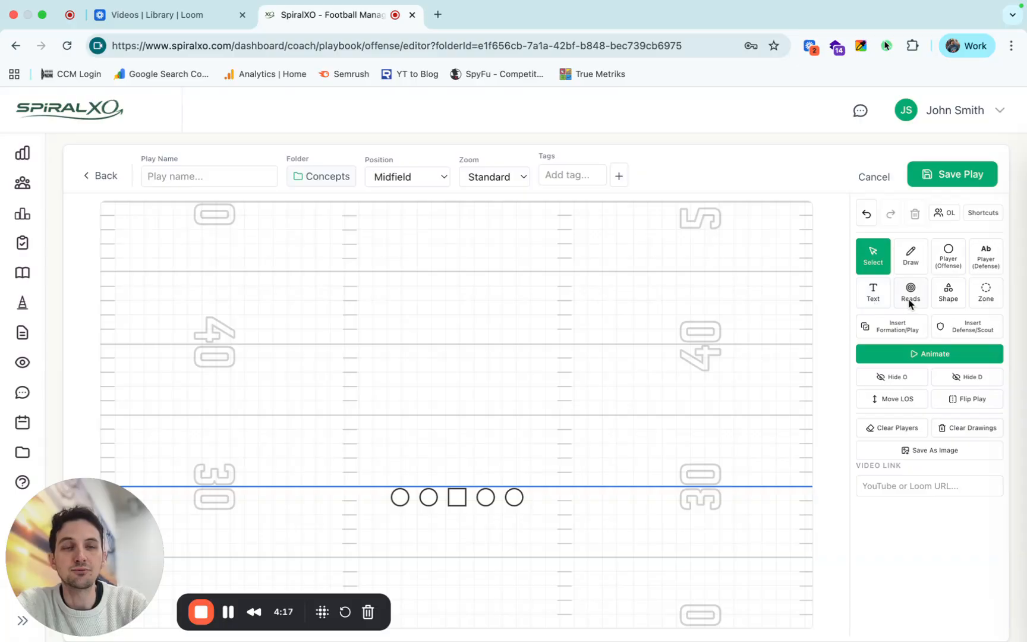
pyautogui.click(987, 293)
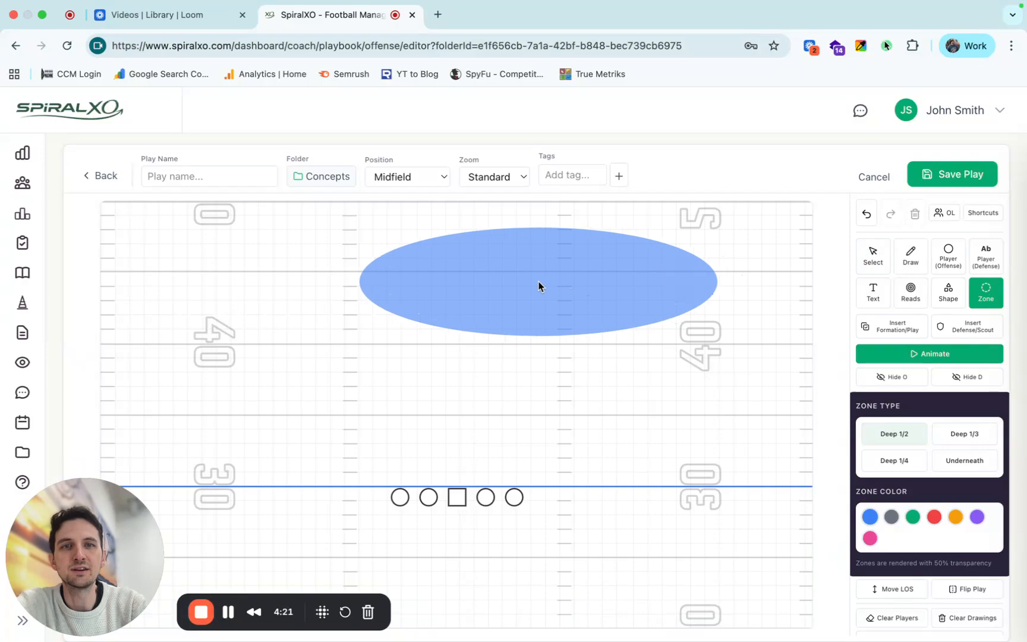
pyautogui.click(964, 435)
pyautogui.click(895, 461)
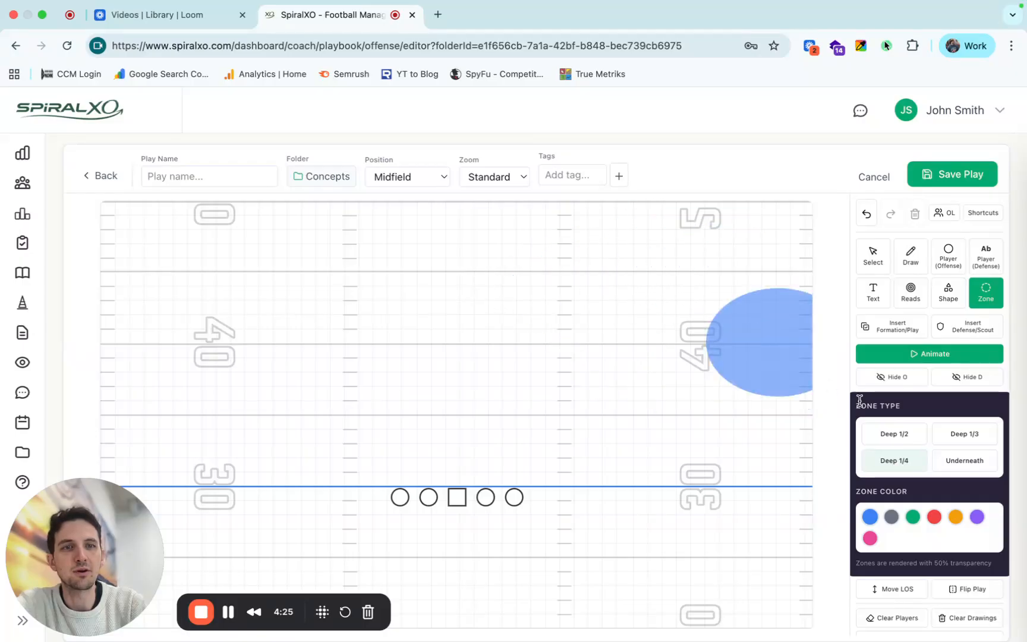
pyautogui.click(896, 432)
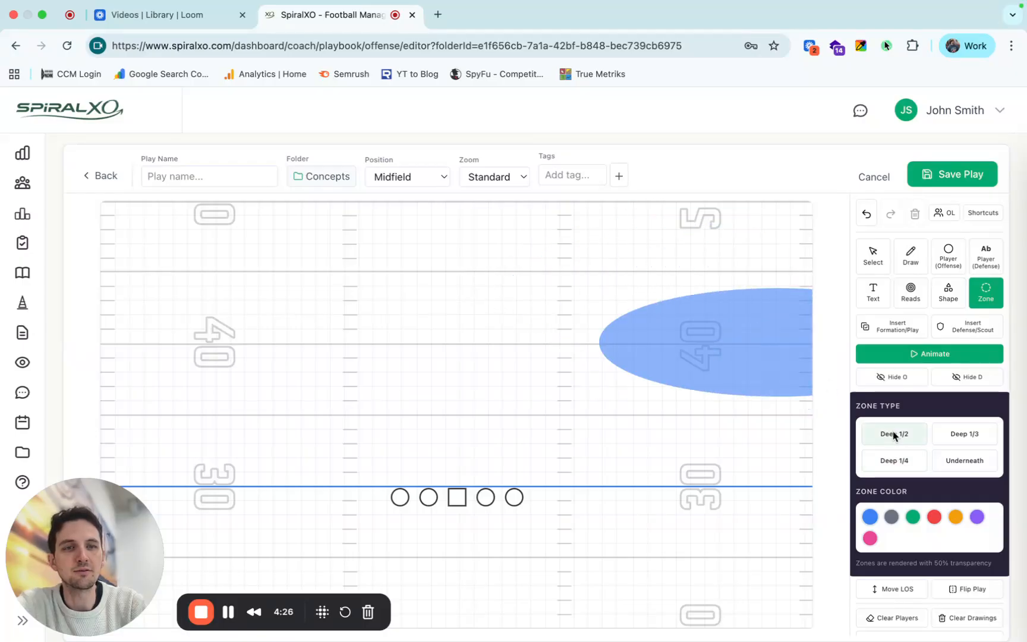
pyautogui.click(950, 297)
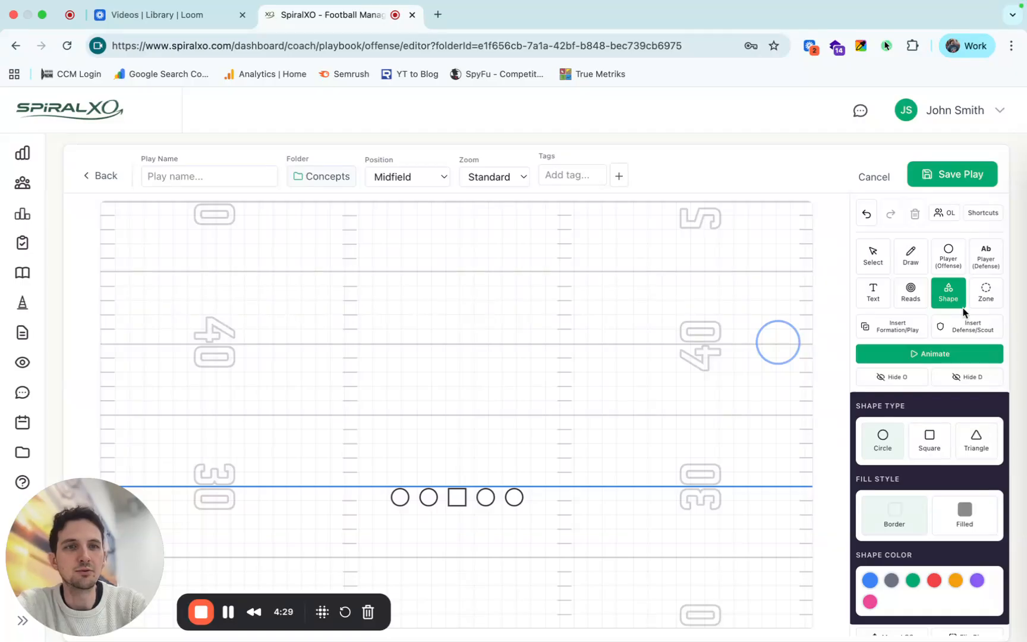
pyautogui.click(875, 254)
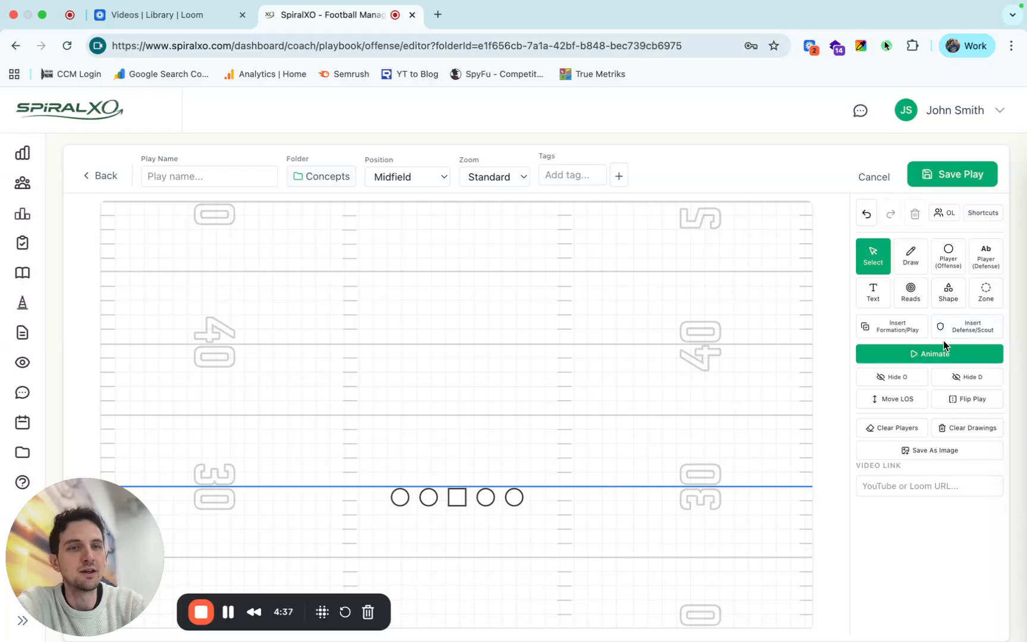
# Move the line of scrimmage and the offensive line up to the 35-yard line.
pyautogui.click(901, 402)
pyautogui.moveTo(668, 485); pyautogui.dragTo(665, 413)
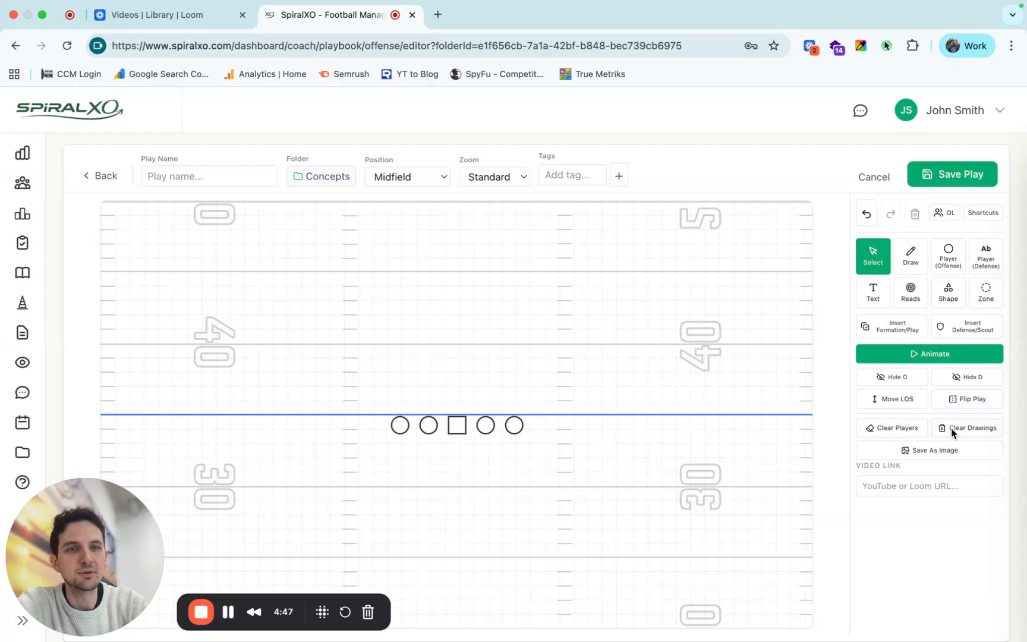
# Check the video link field and the responsibilities table below the field, and name the play Stick.
pyautogui.click(910, 487)
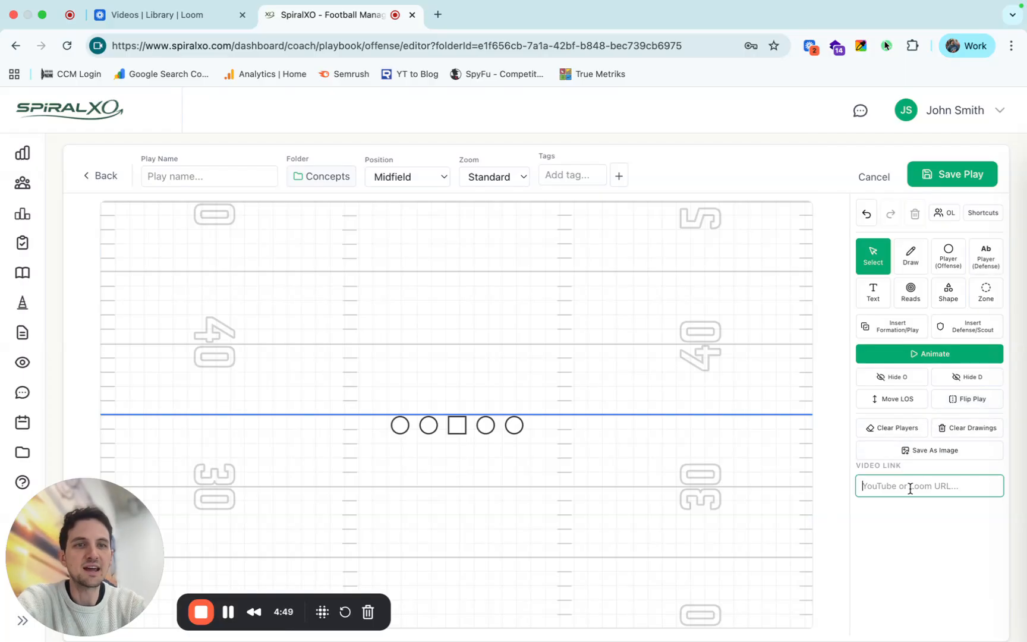
pyautogui.scroll(-4, 910, 487)
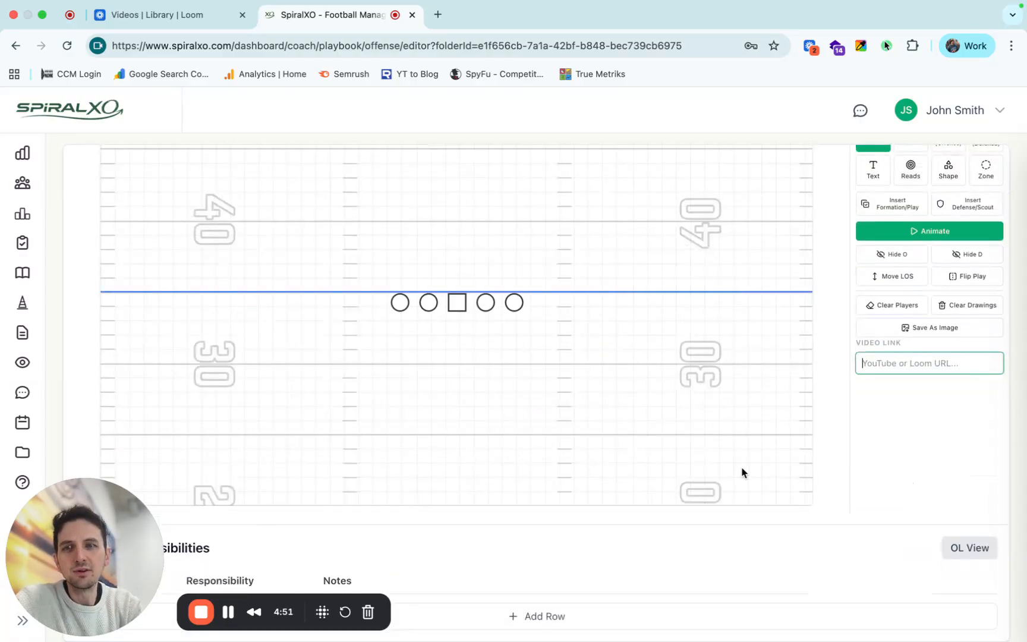
pyautogui.scroll(-1, 740, 473)
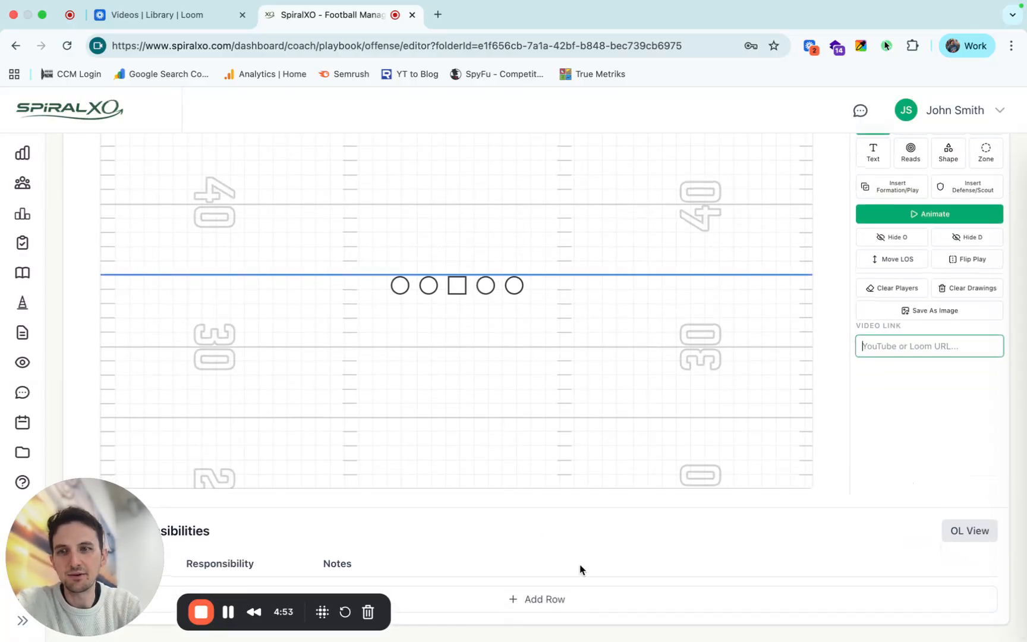
pyautogui.scroll(3, 791, 555)
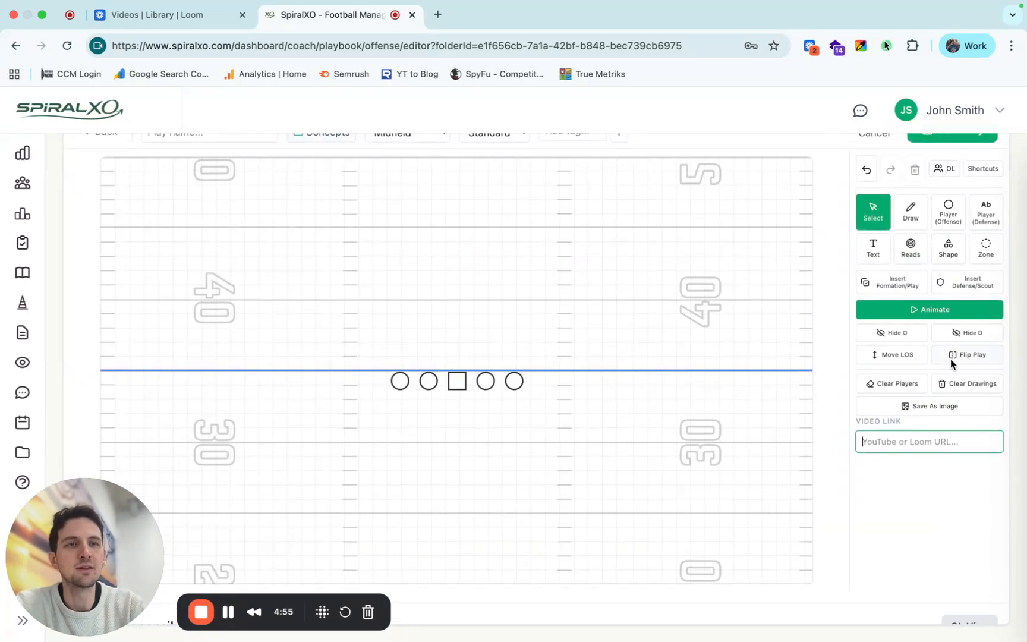
pyautogui.scroll(1, 949, 241)
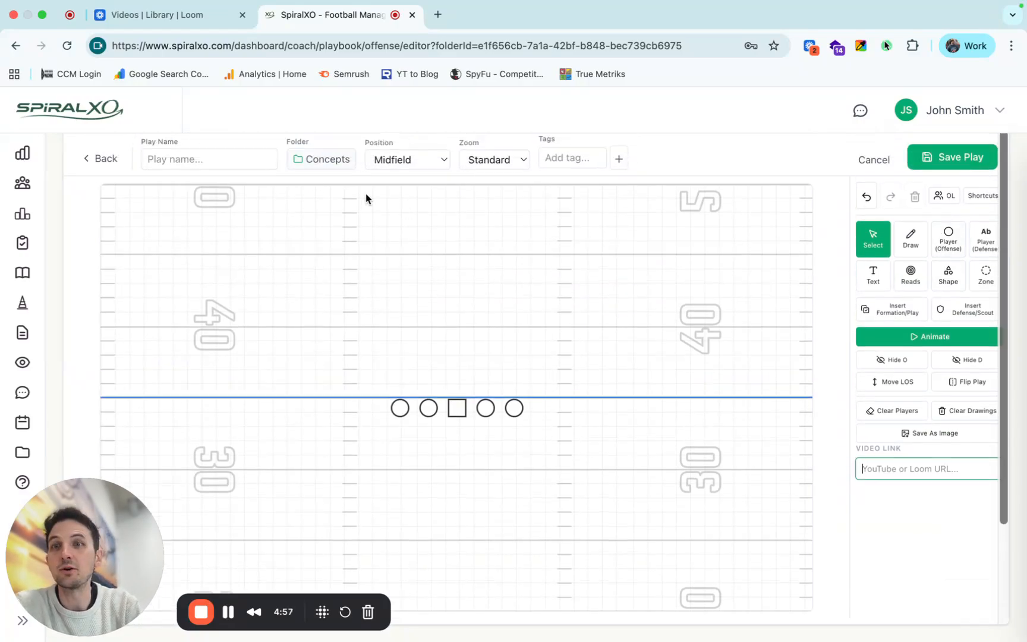
pyautogui.click(234, 165)
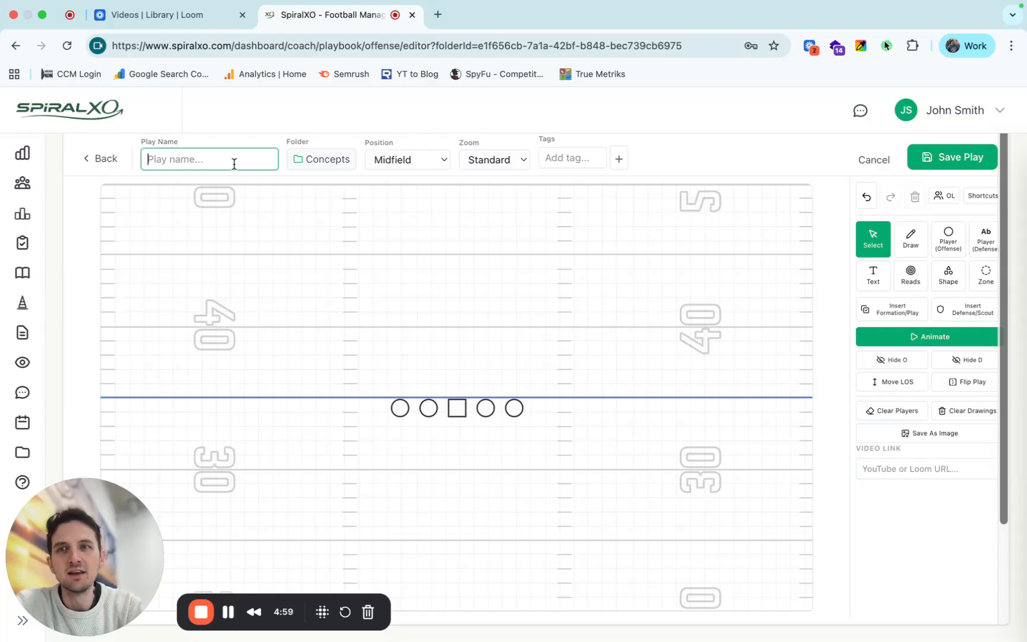
pyautogui.write('Stick')
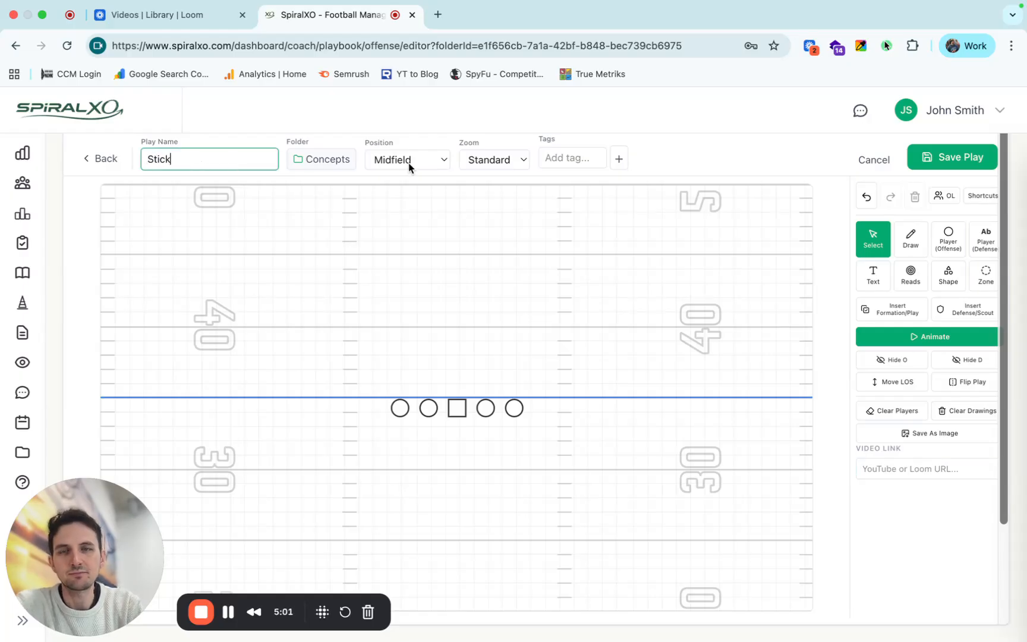
# Try the Backed Up field position and the OL Focus zoom, restoring Midfield and Standard.
pyautogui.click(404, 158)
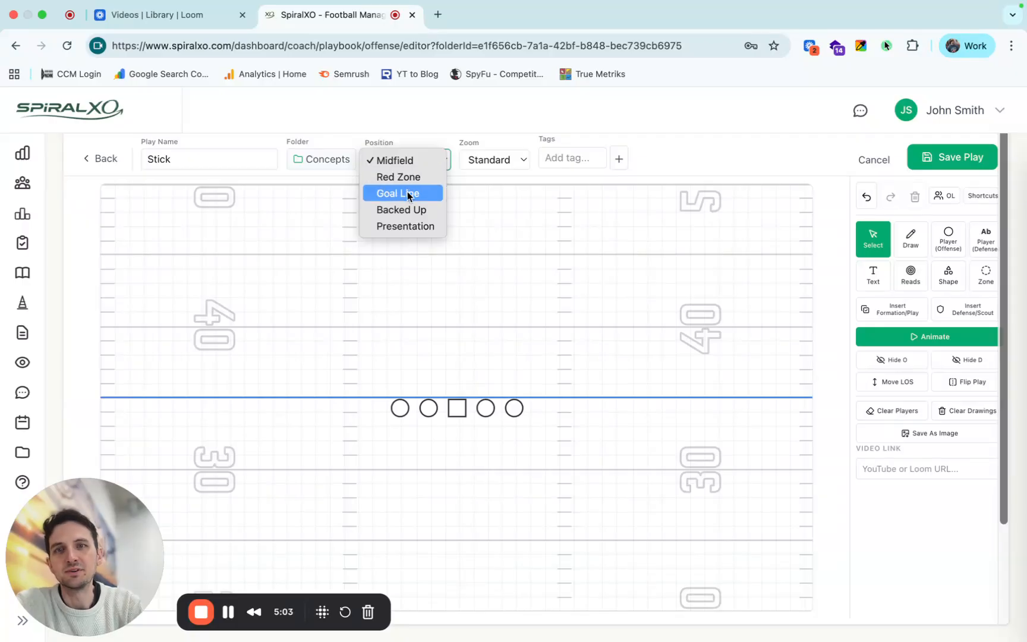
pyautogui.click(403, 210)
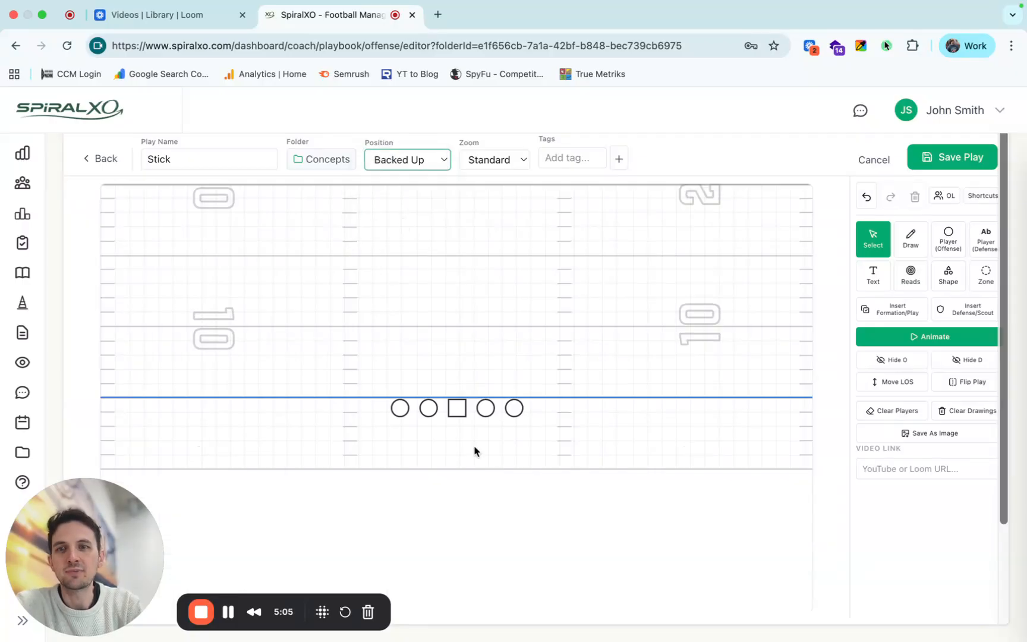
pyautogui.click(414, 164)
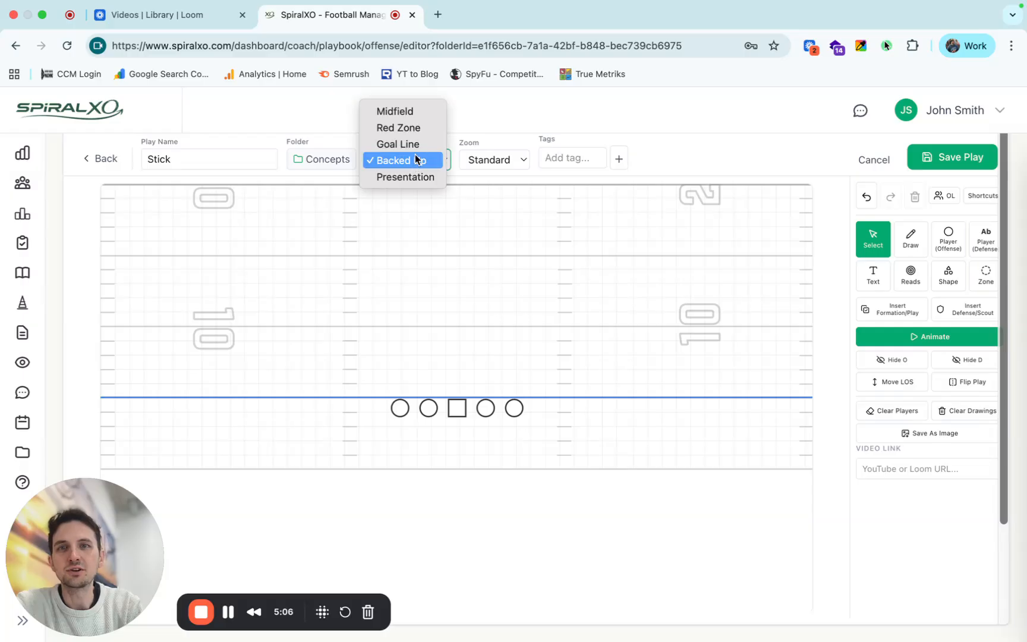
pyautogui.click(409, 110)
pyautogui.click(514, 160)
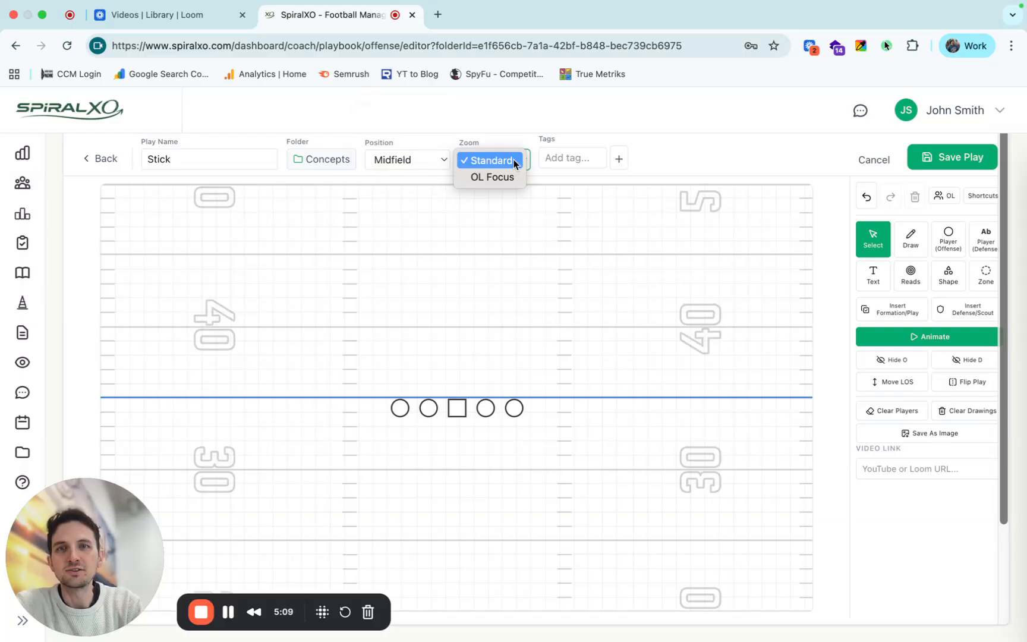
pyautogui.click(503, 179)
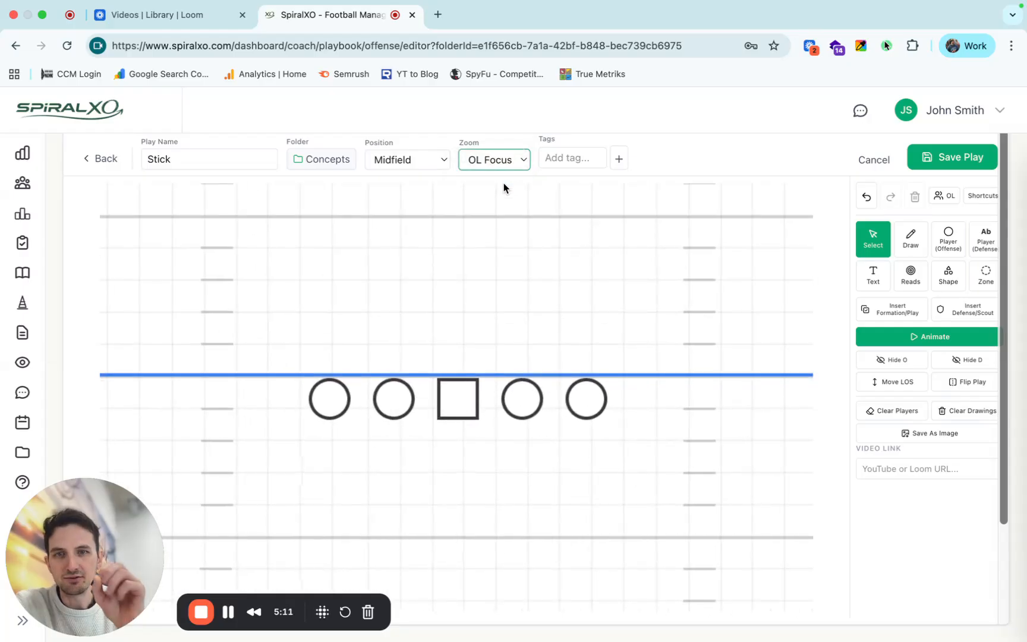
pyautogui.click(506, 159)
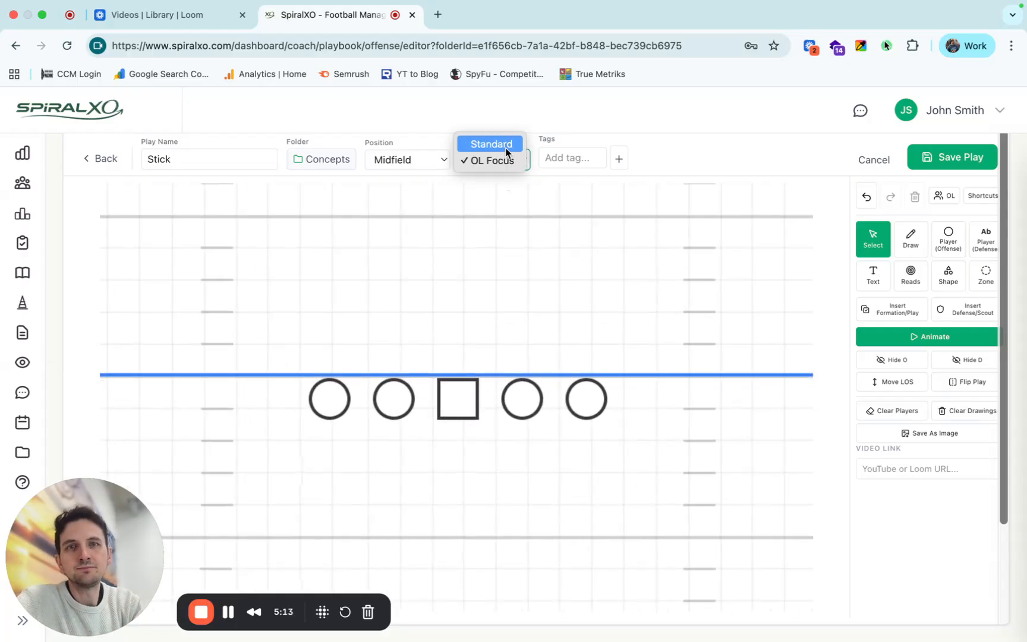
pyautogui.click(485, 143)
# Add the tags stick and trips to the play.
pyautogui.click(557, 159)
pyautogui.write('stick')
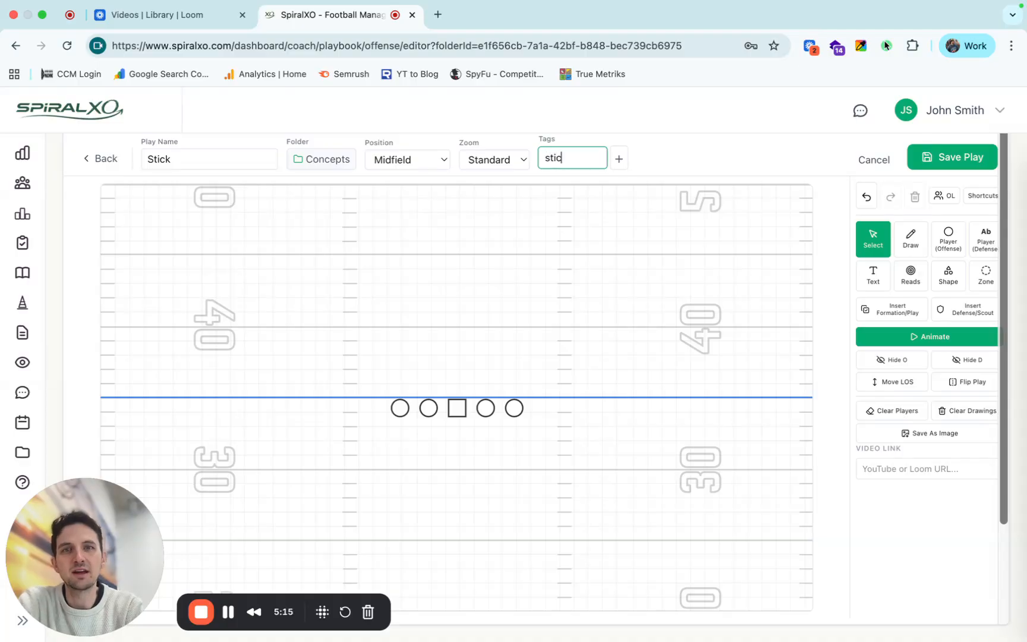
pyautogui.press('Return')
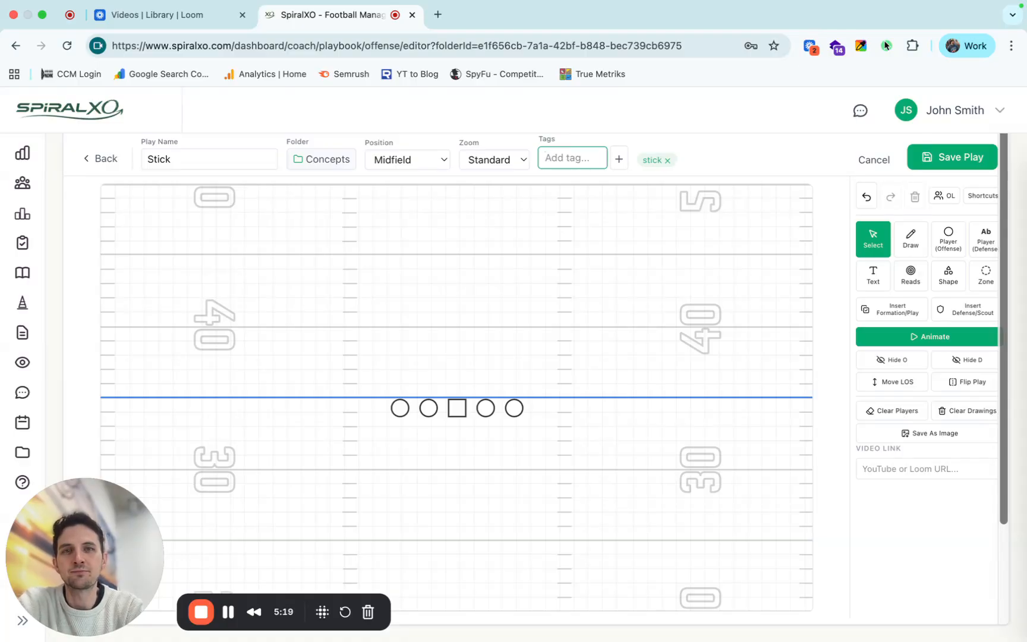
pyautogui.write('trips')
pyautogui.press('Return')
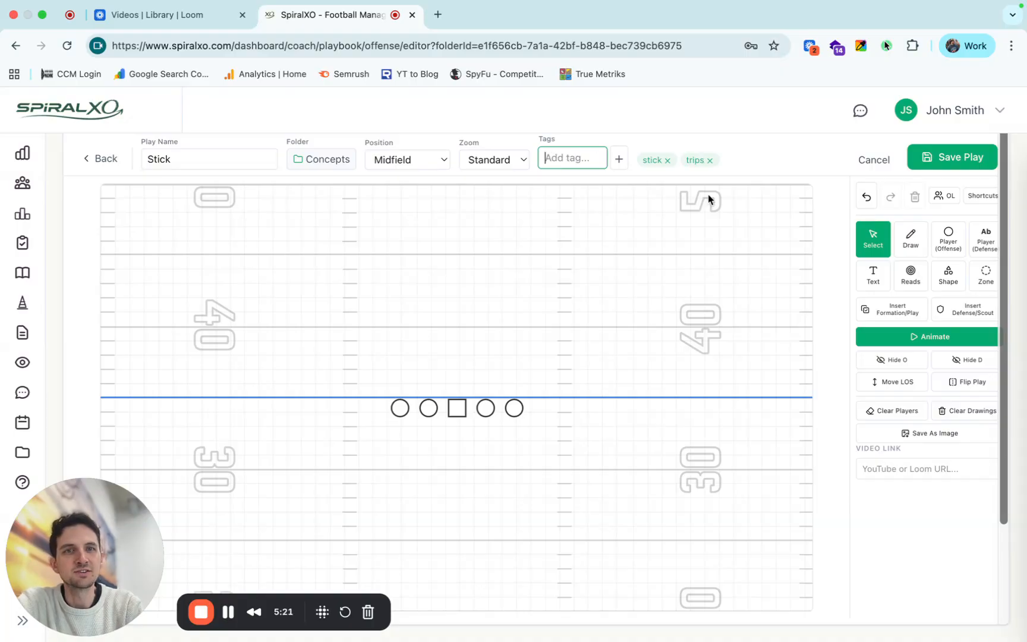
# Shift the offensive line to the left hash and place a white Q player in the backfield behind the center.
pyautogui.moveTo(457, 408); pyautogui.dragTo(374, 410)
pyautogui.click(948, 238)
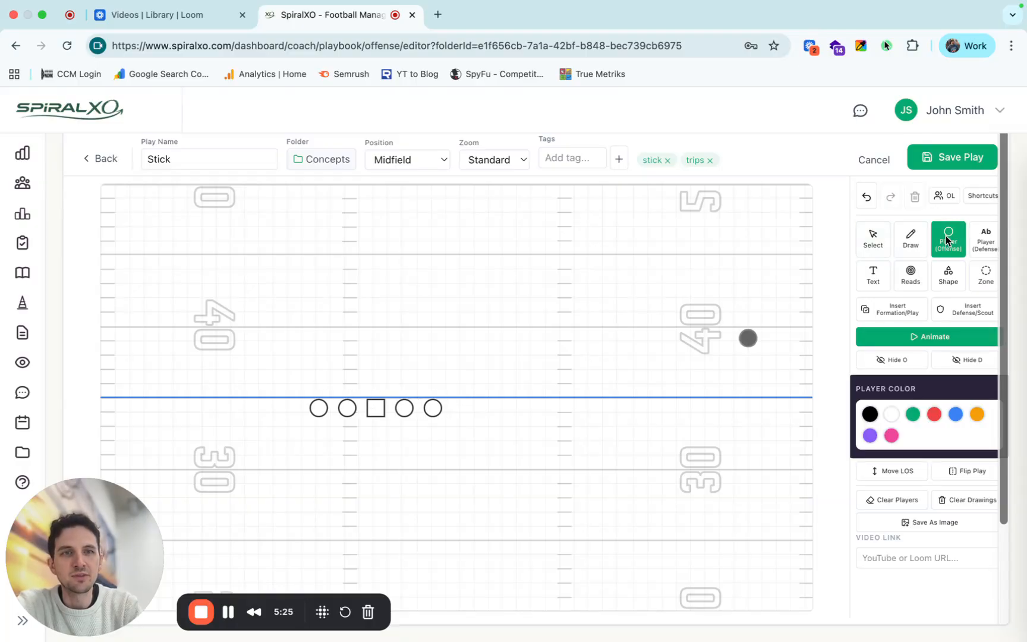
pyautogui.click(891, 416)
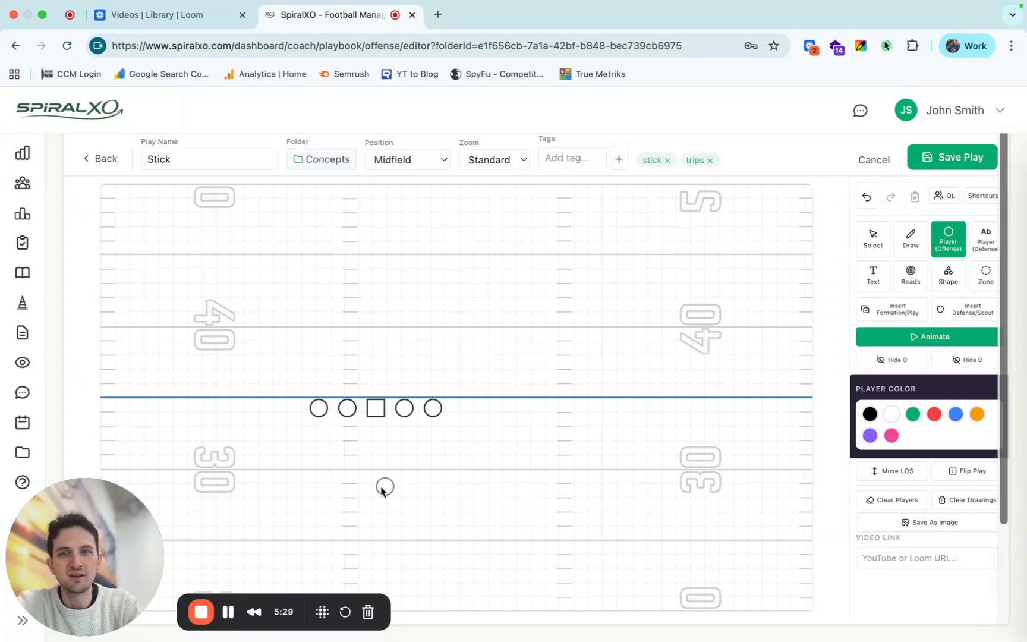
pyautogui.click(376, 471)
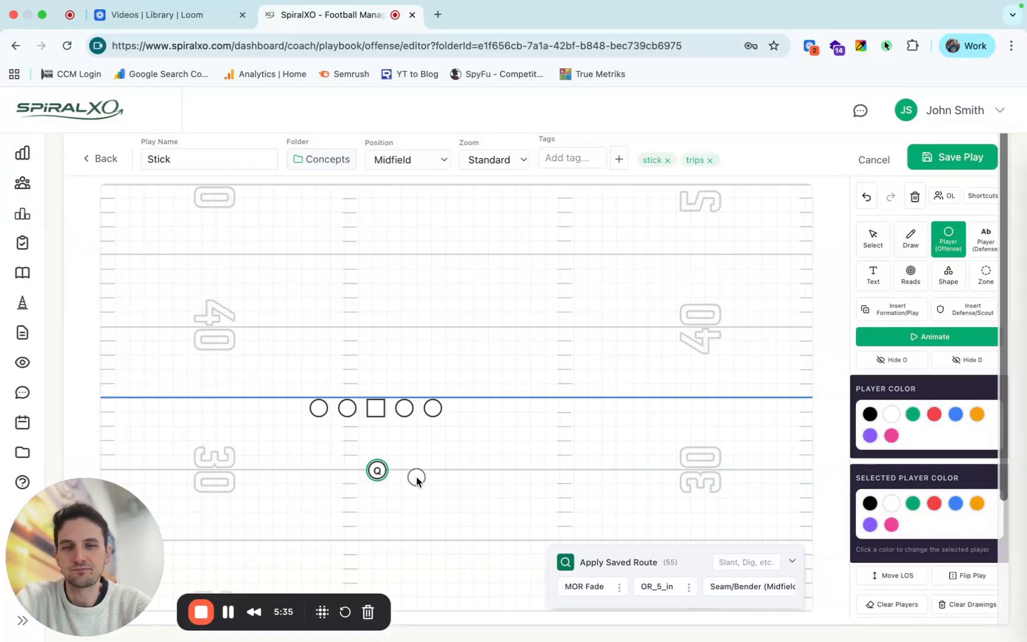
# Place a red B player beside the quarterback and a green Y player off the line to the right of the offensive line.
pyautogui.click(931, 413)
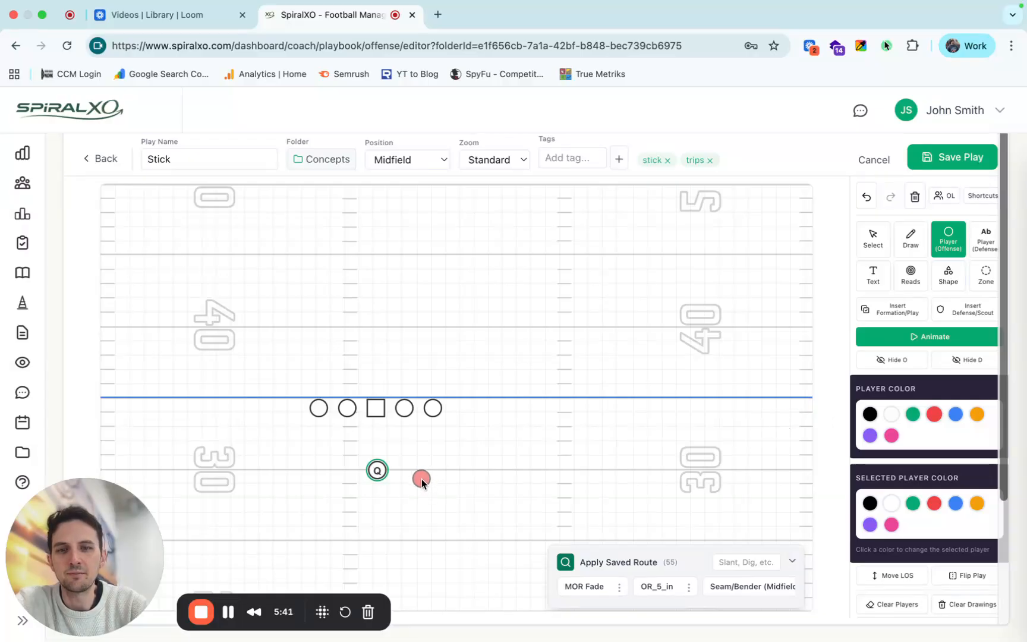
pyautogui.click(420, 480)
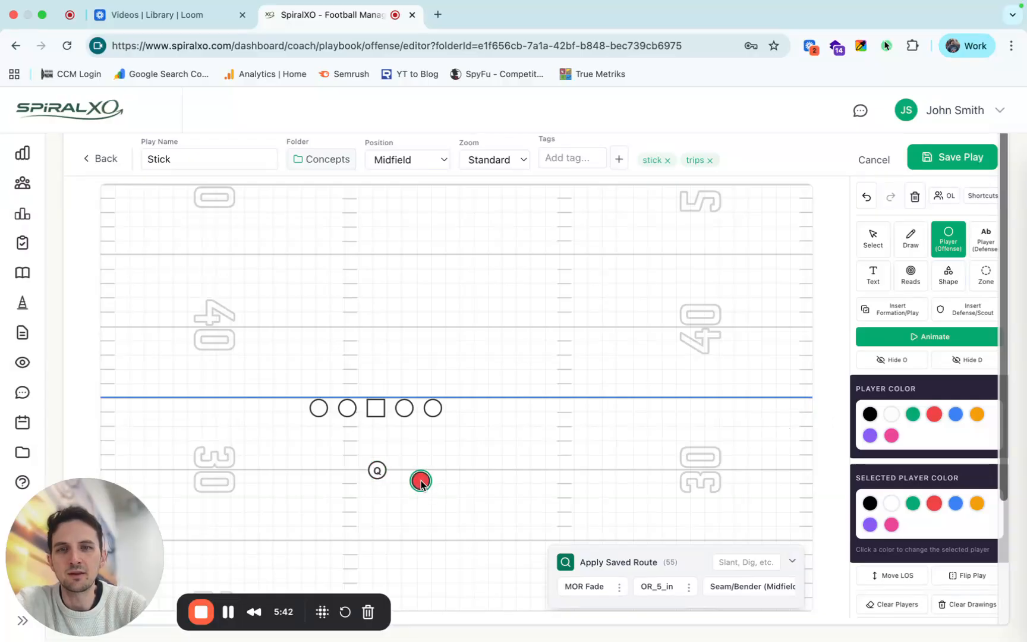
pyautogui.click(913, 415)
pyautogui.click(529, 424)
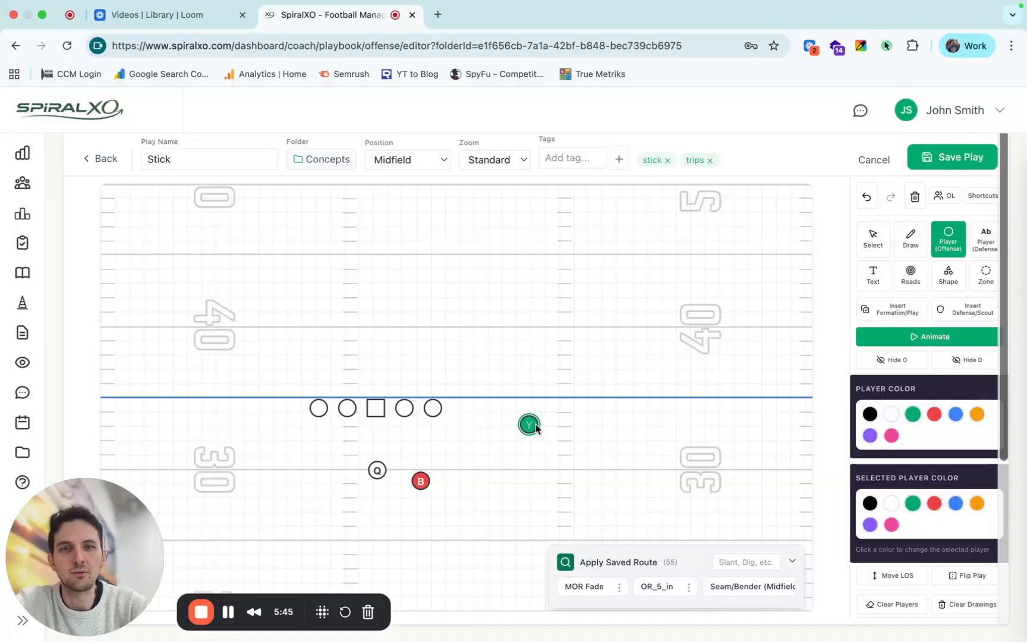
# Place a blue H player outside Y and an orange Z player widest right, near the line of scrimmage.
pyautogui.click(953, 416)
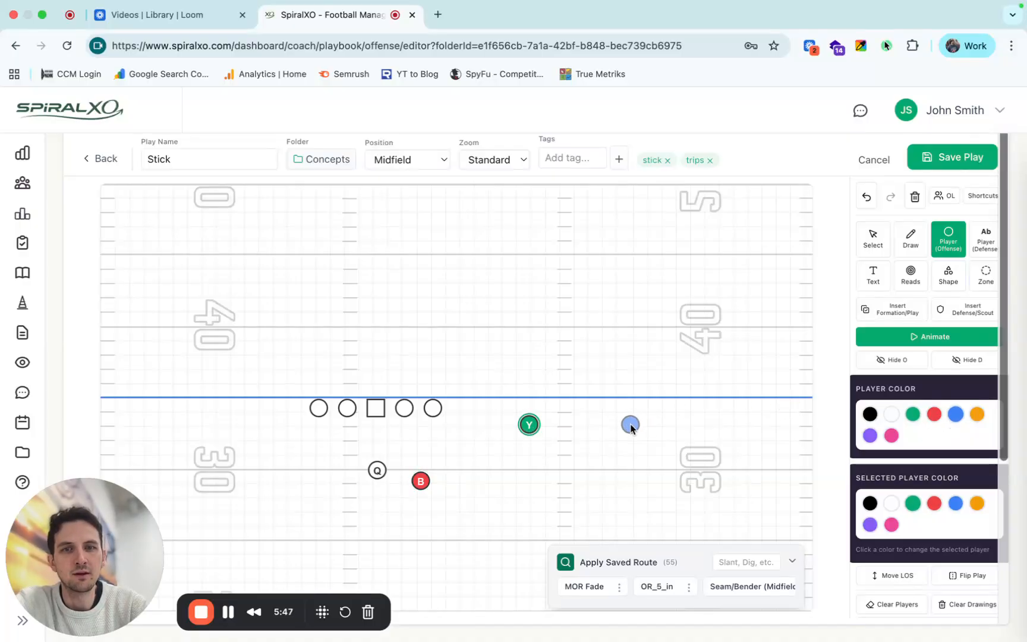
pyautogui.click(630, 425)
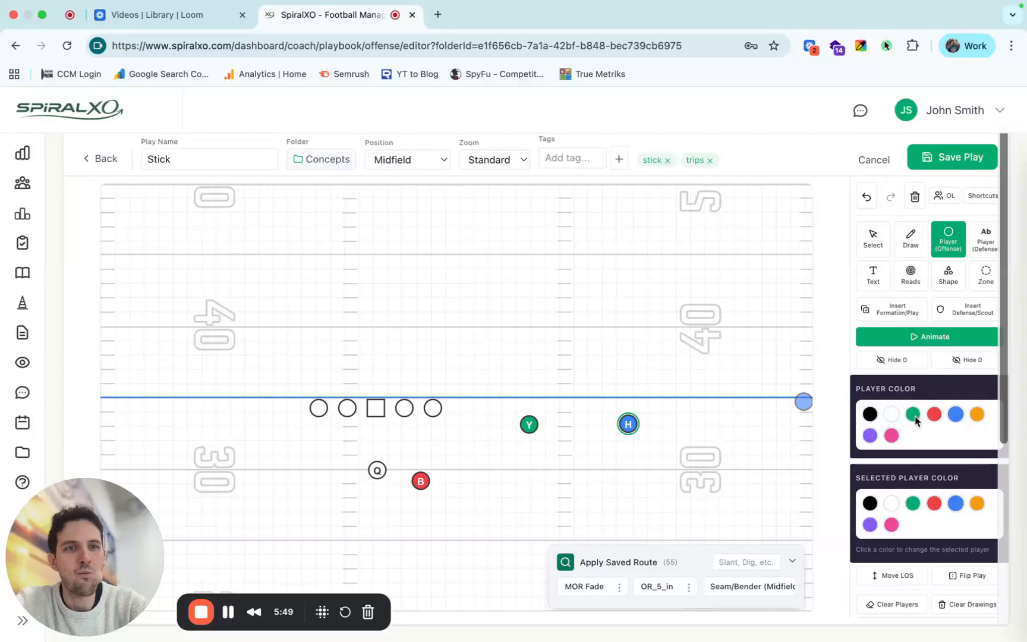
pyautogui.click(977, 414)
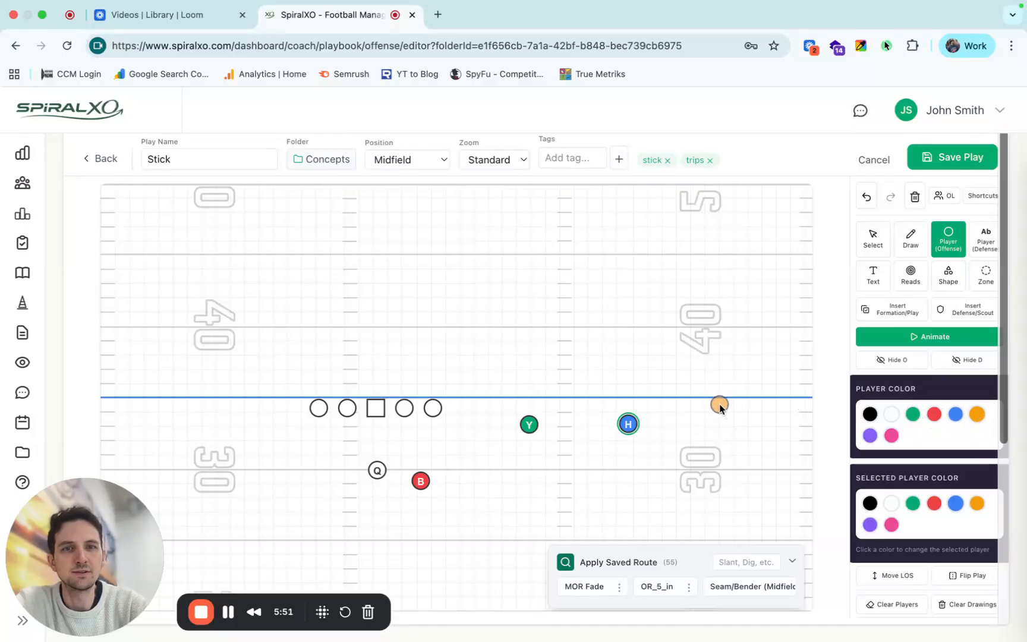
pyautogui.click(719, 410)
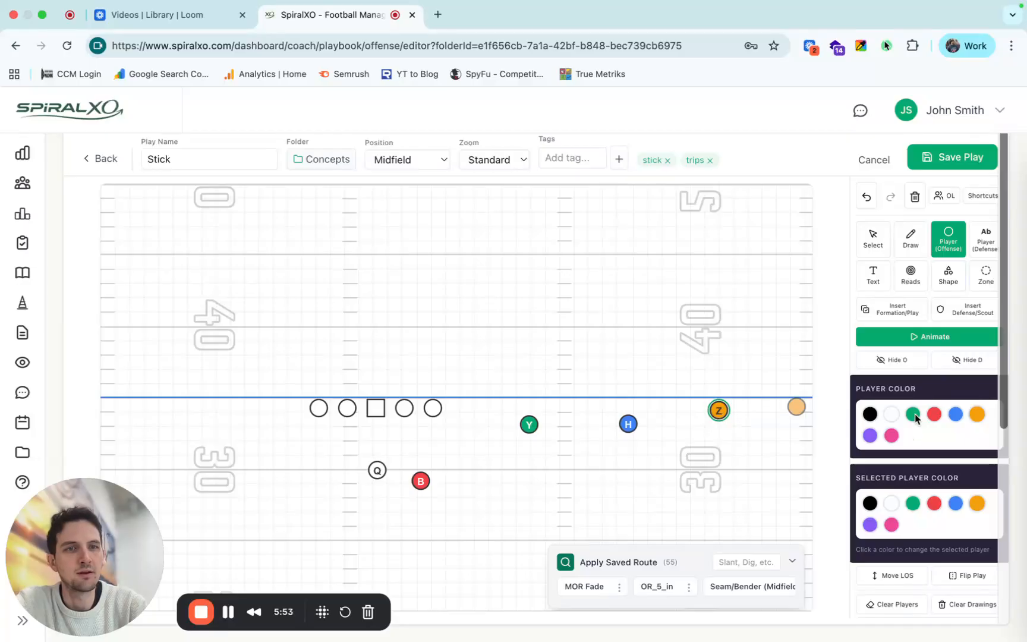
# Place a black X player wide left near the line of scrimmage and shift it slightly inward toward the offensive line.
pyautogui.click(869, 436)
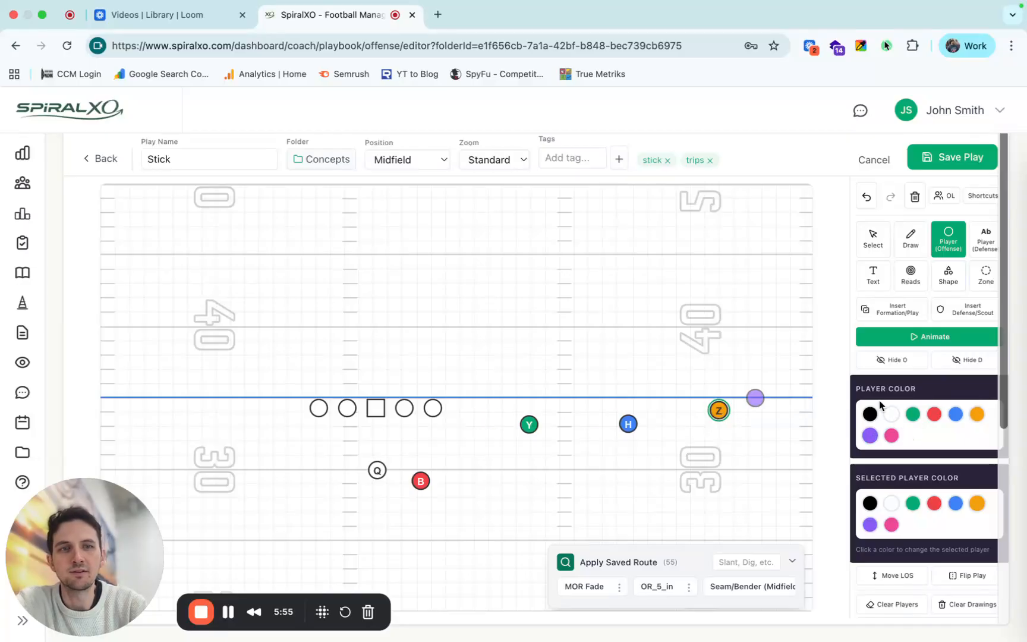
pyautogui.click(870, 414)
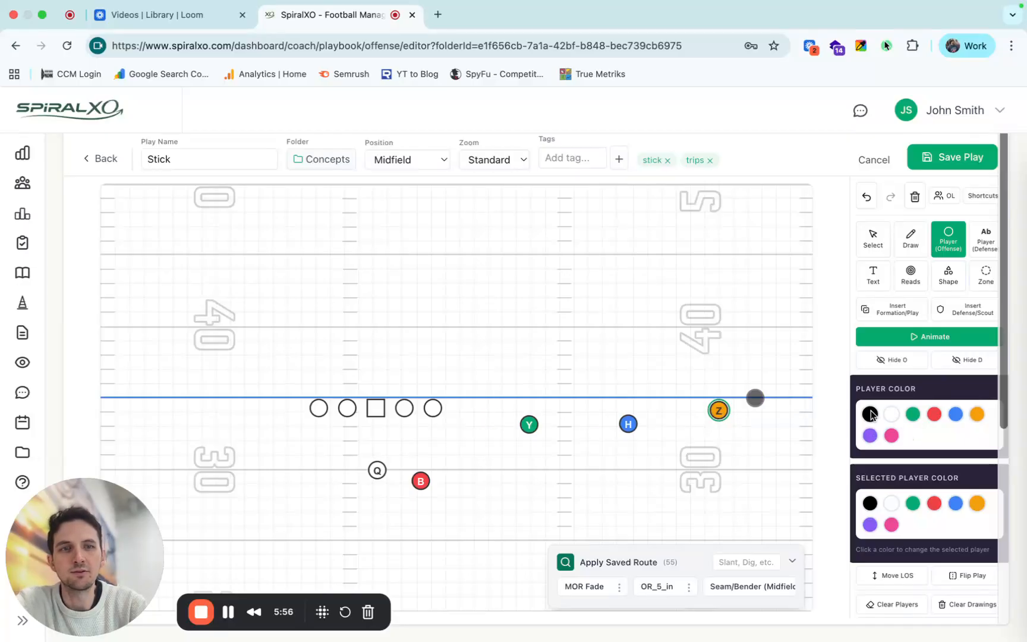
pyautogui.click(162, 336)
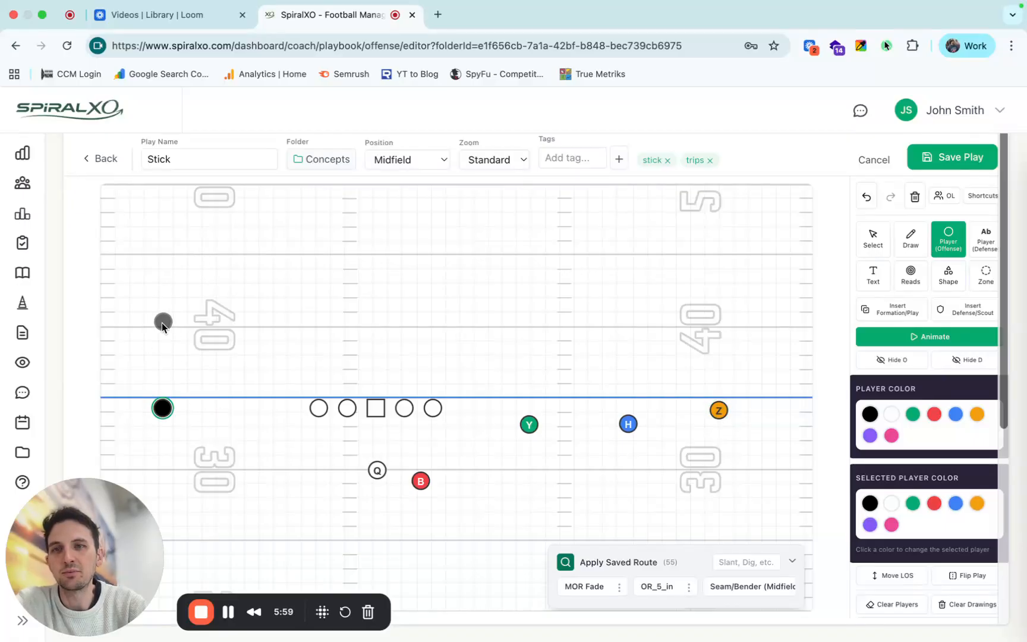
pyautogui.press('x')
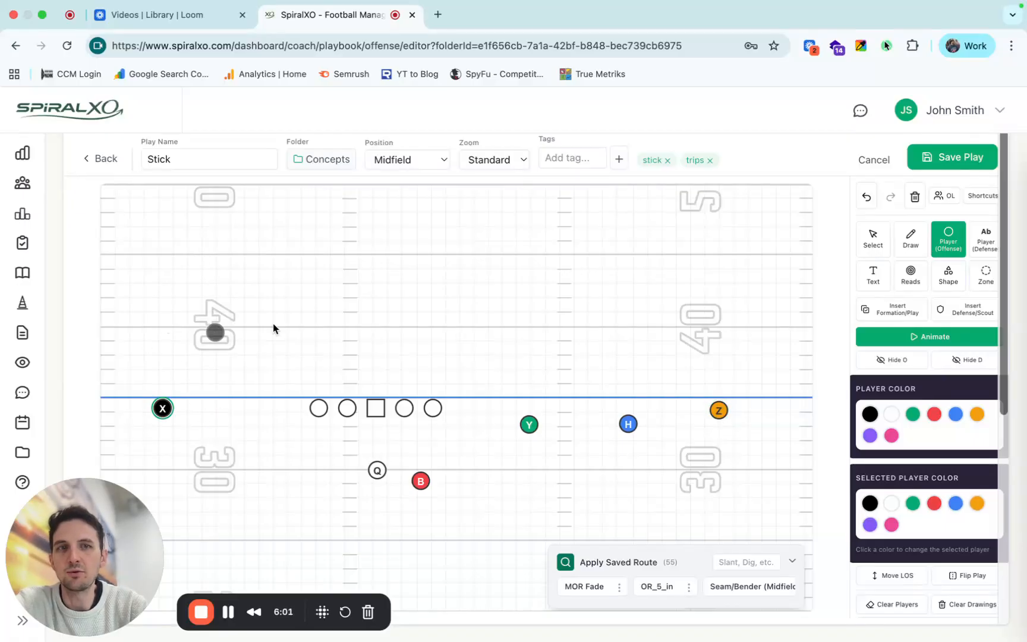
pyautogui.click(874, 237)
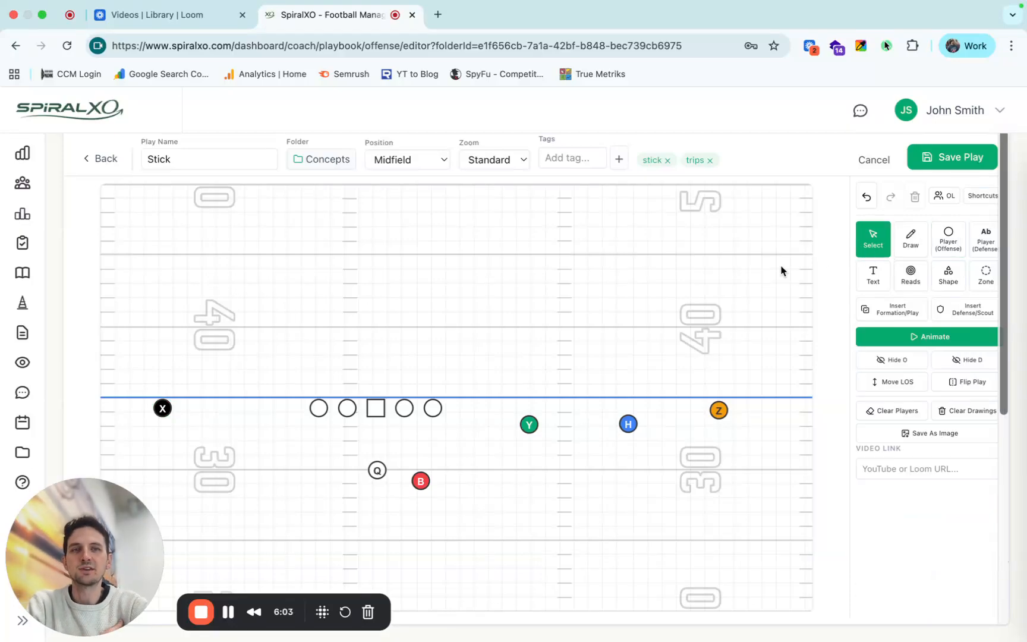
pyautogui.moveTo(162, 409); pyautogui.dragTo(201, 408)
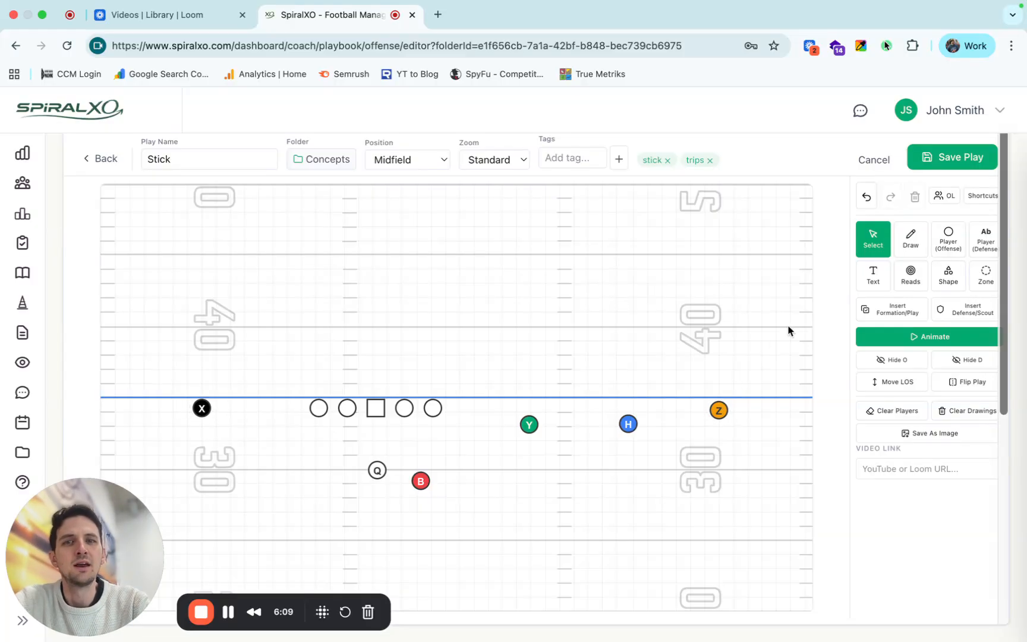
# Draw a solid black arrow fade route for Z, releasing slightly outside and running upfield to near the 50-yard line.
pyautogui.click(910, 240)
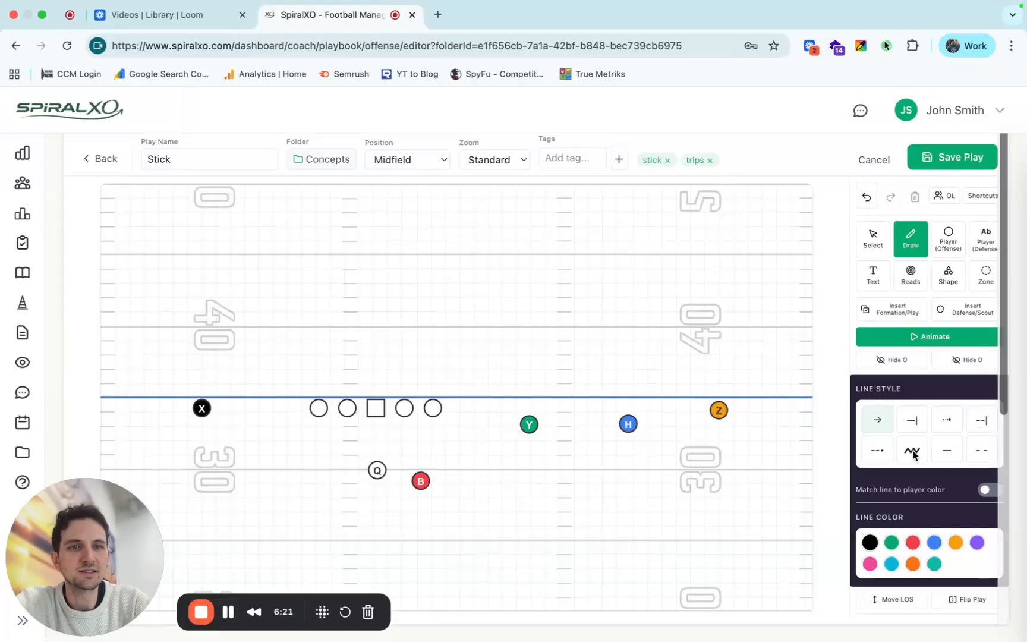
pyautogui.click(723, 412)
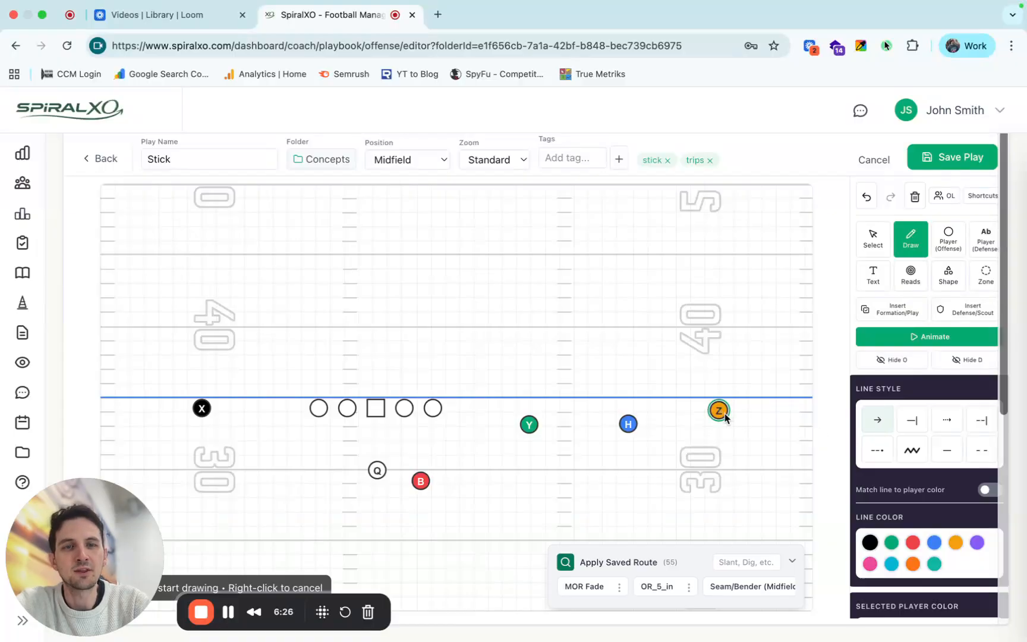
pyautogui.click(731, 382)
pyautogui.doubleClick(744, 200)
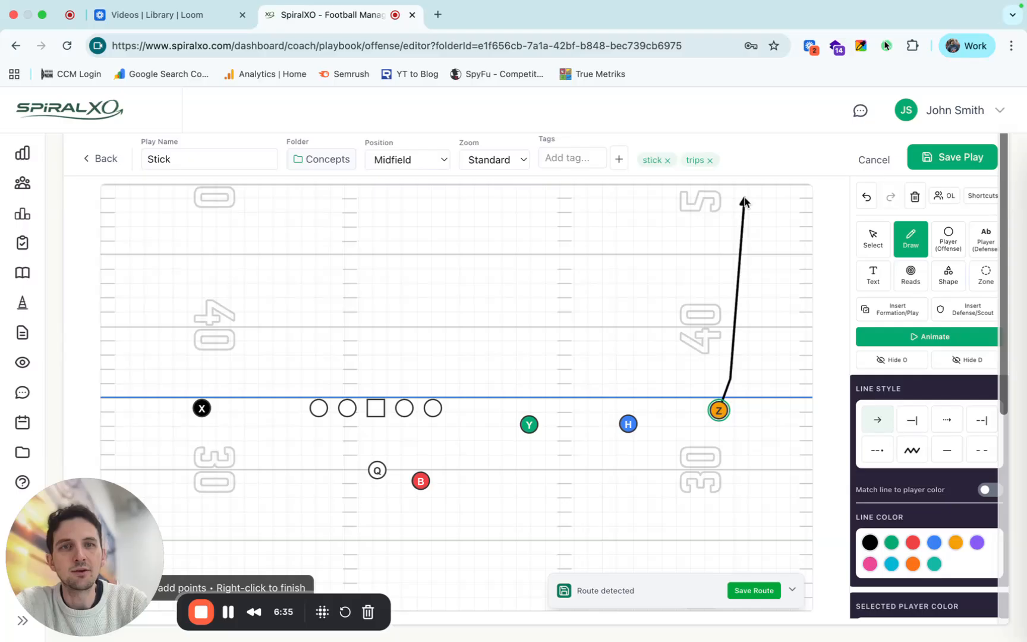
# Draw a solid arrow route for H that goes a few yards upfield and curves outside toward Z's route.
pyautogui.click(628, 424)
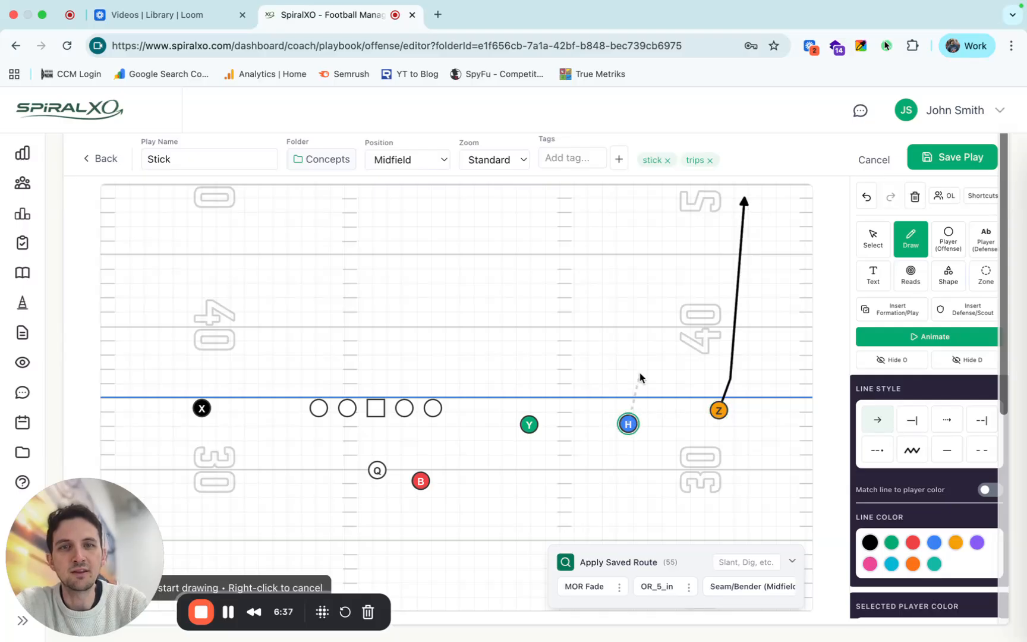
pyautogui.click(643, 364)
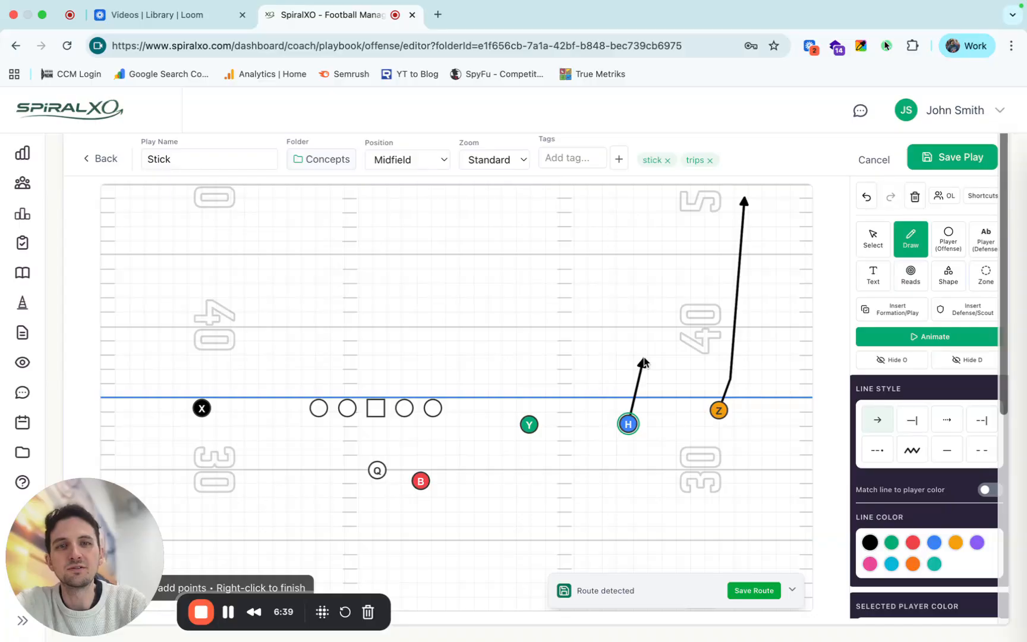
pyautogui.moveTo(643, 359); pyautogui.dragTo(683, 343)
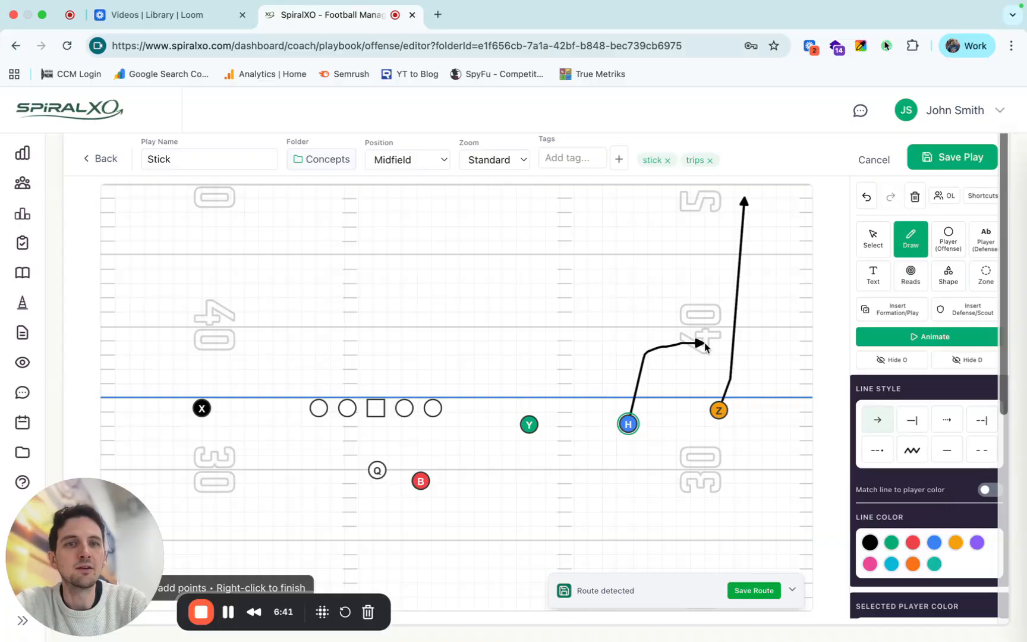
pyautogui.rightClick(705, 347)
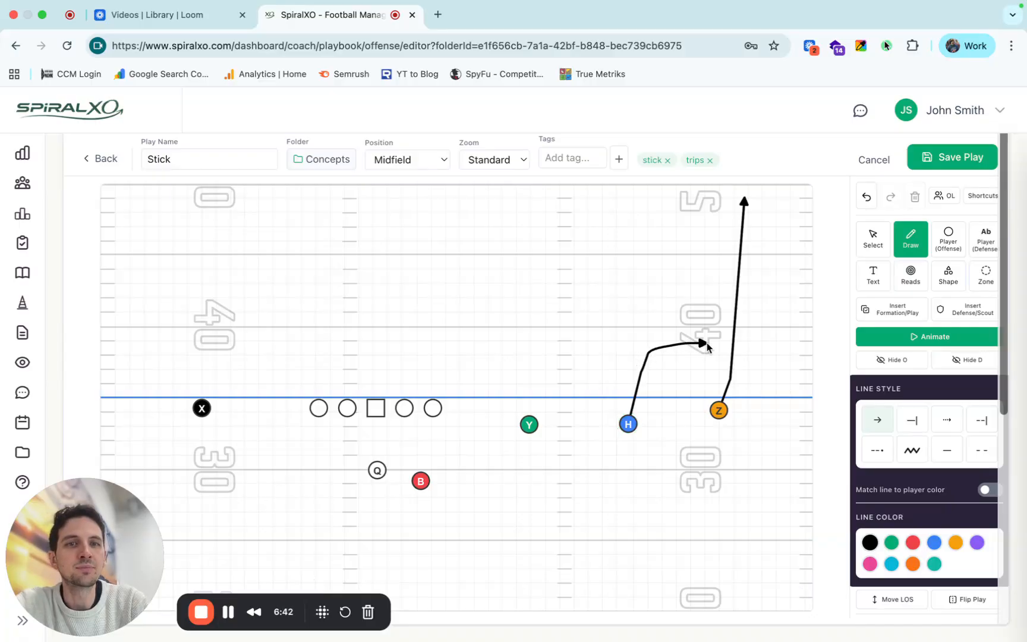
# Draw Y's stick route with a solid stem upfield, a short hook back inside and a dashed arrow breaking outside.
pyautogui.click(528, 425)
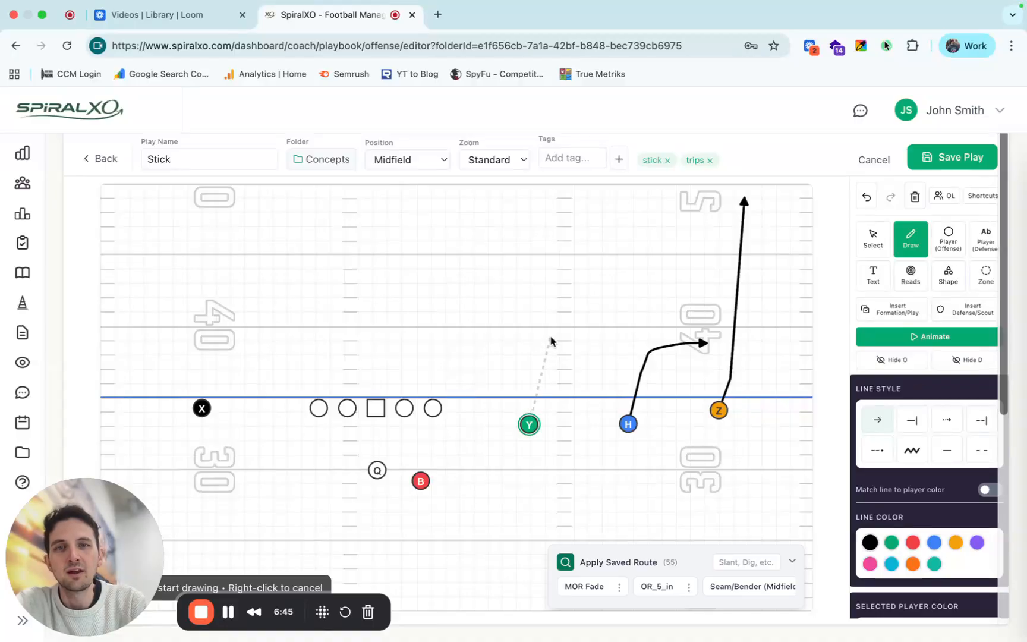
pyautogui.click(550, 342)
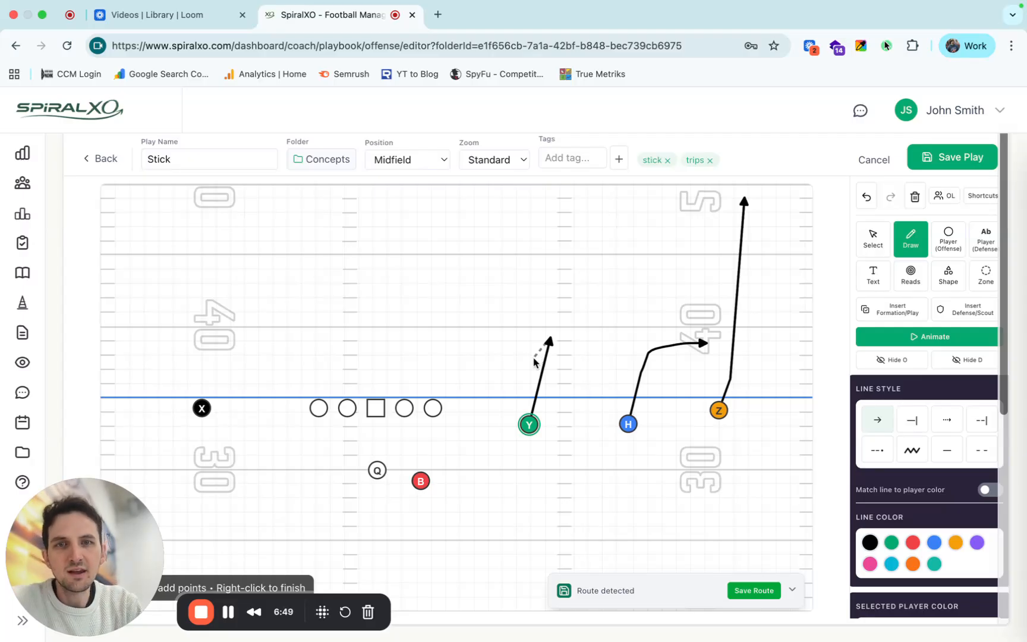
pyautogui.click(534, 359)
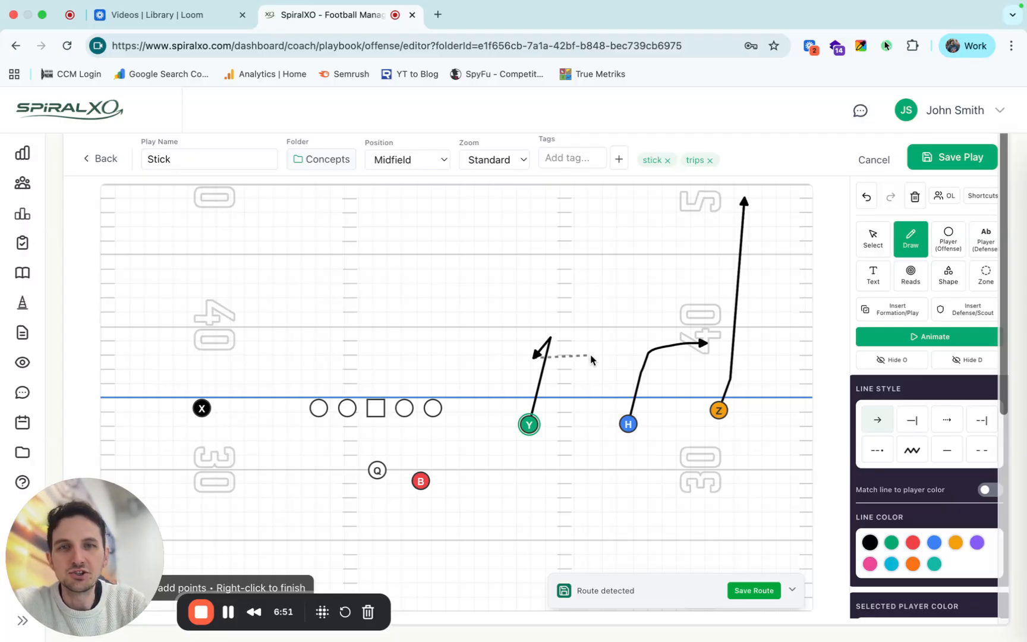
pyautogui.press('3')
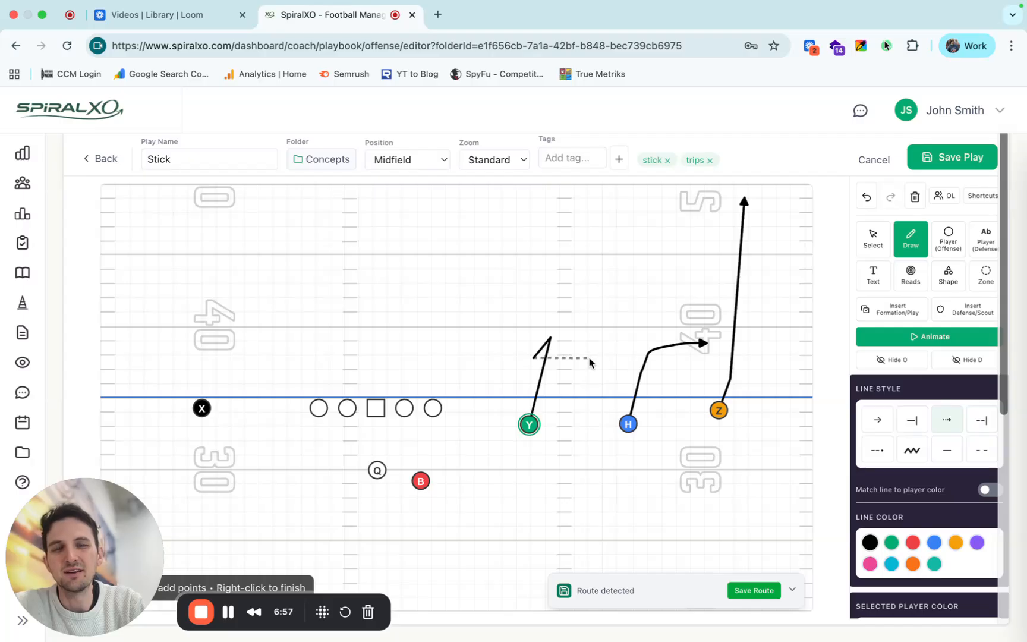
pyautogui.rightClick(590, 360)
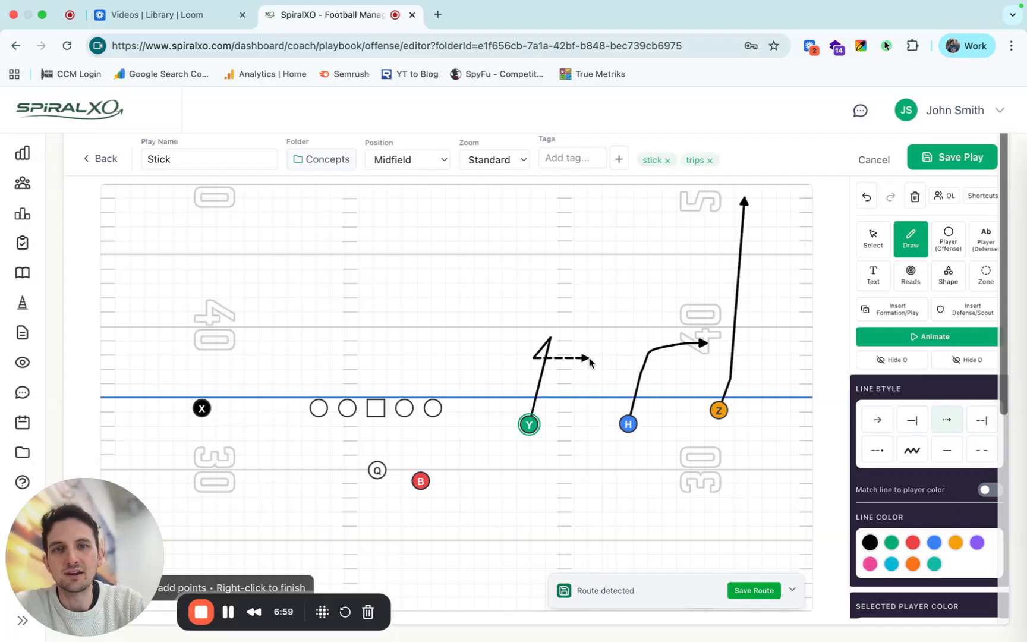
pyautogui.click(611, 343)
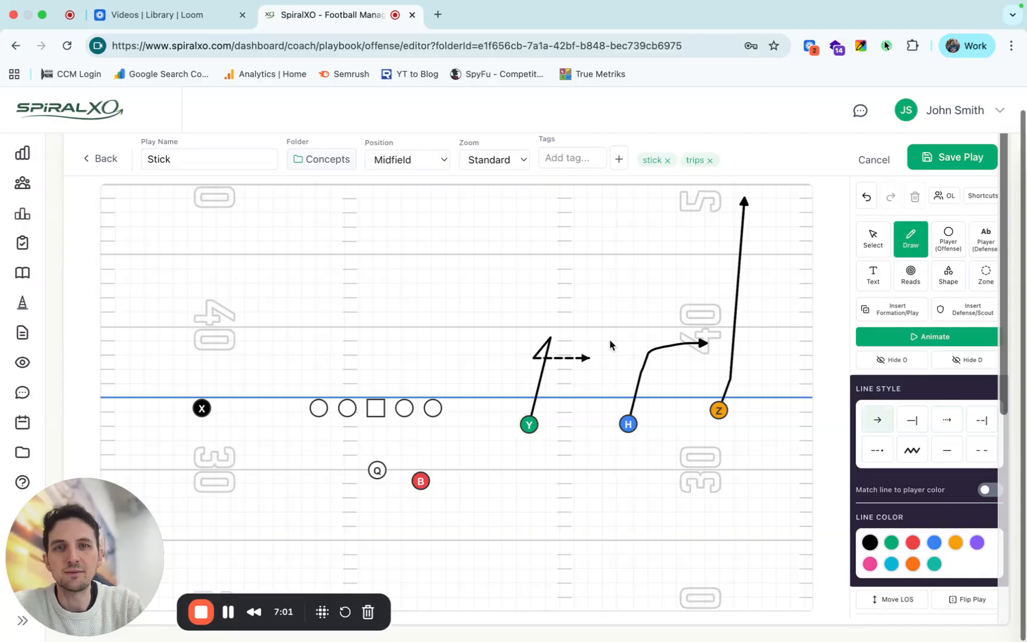
# Add a dashed comeback arrow branching from the upper part of Z's fade route down toward the sideline.
pyautogui.click(741, 256)
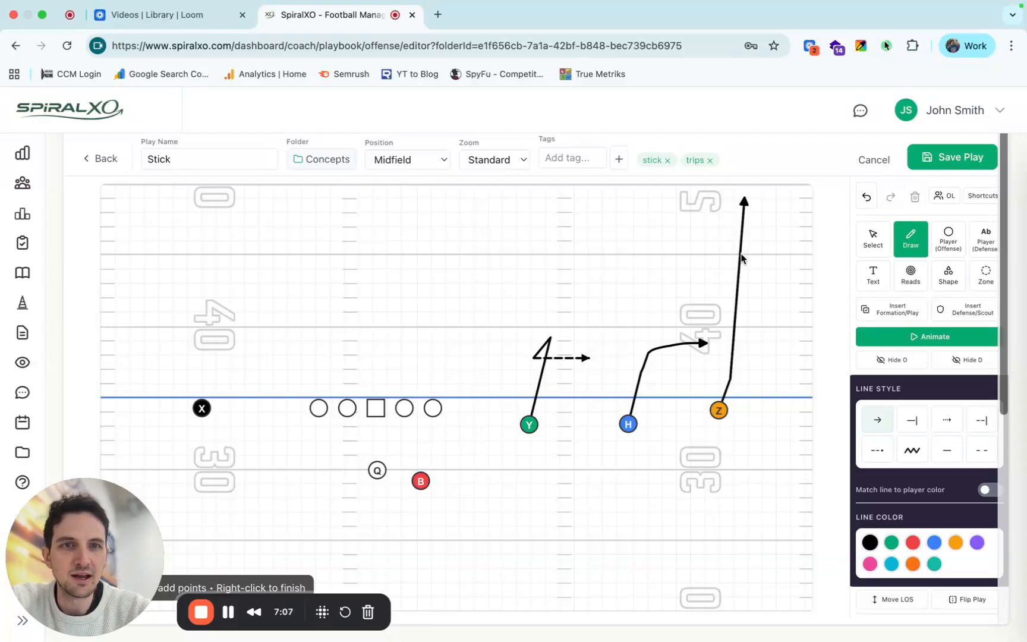
pyautogui.press('3')
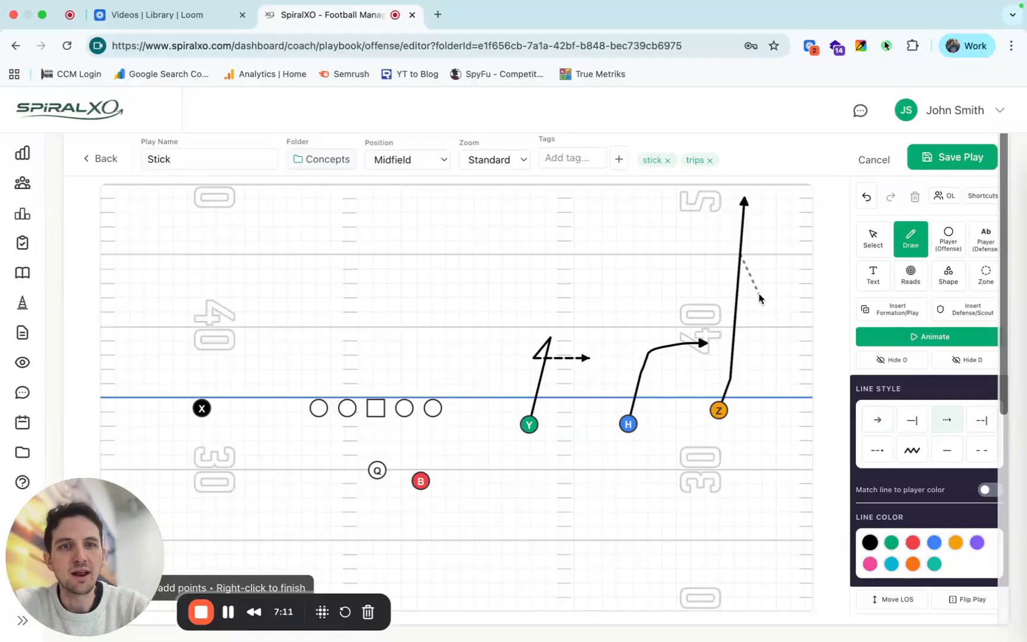
pyautogui.click(760, 299)
pyautogui.rightClick(775, 312)
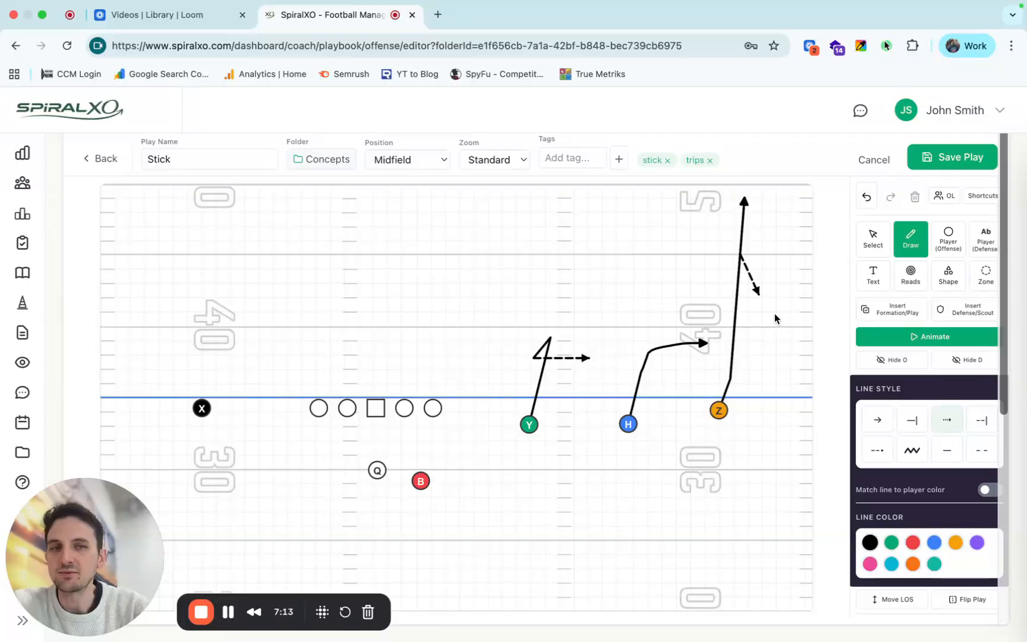
# Start saving Z's route as a reusable route with the display name MOR Fade/CB.
pyautogui.click(871, 240)
pyautogui.click(717, 411)
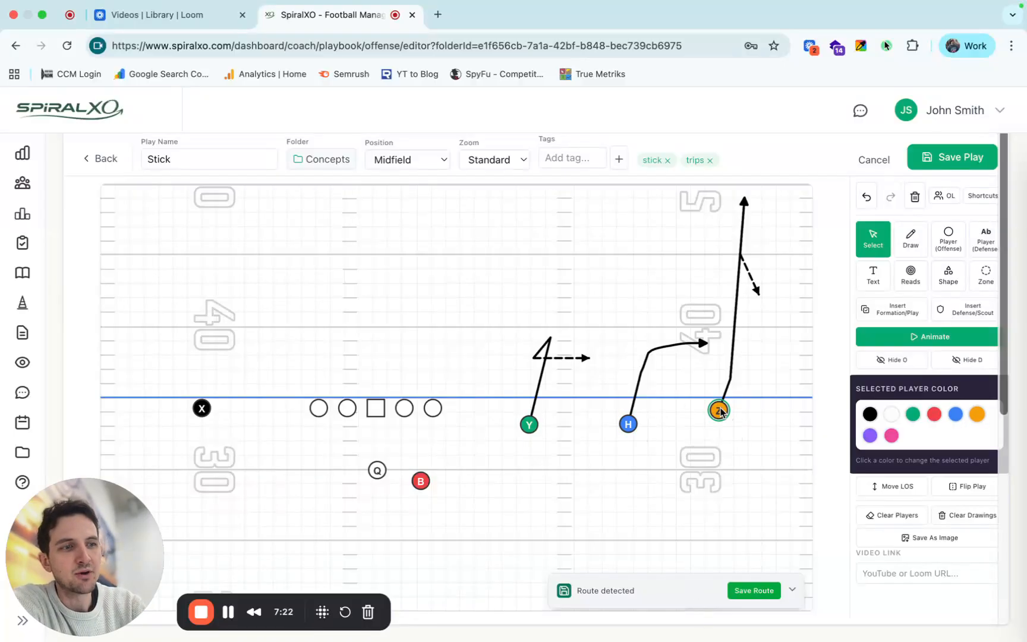
pyautogui.click(738, 590)
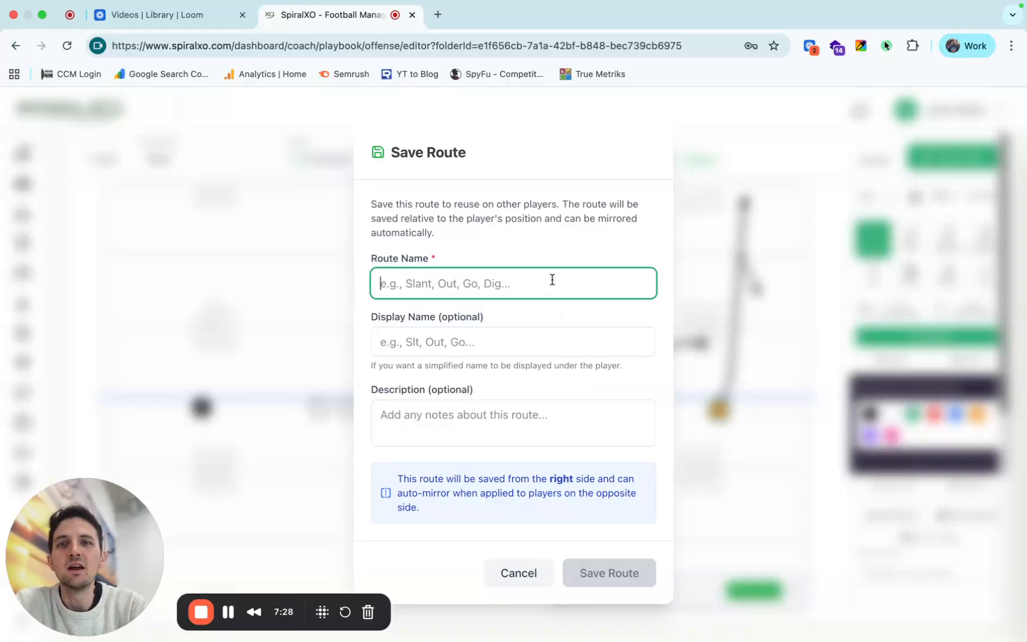
pyautogui.click(424, 336)
pyautogui.write('MOR Fade/CB')
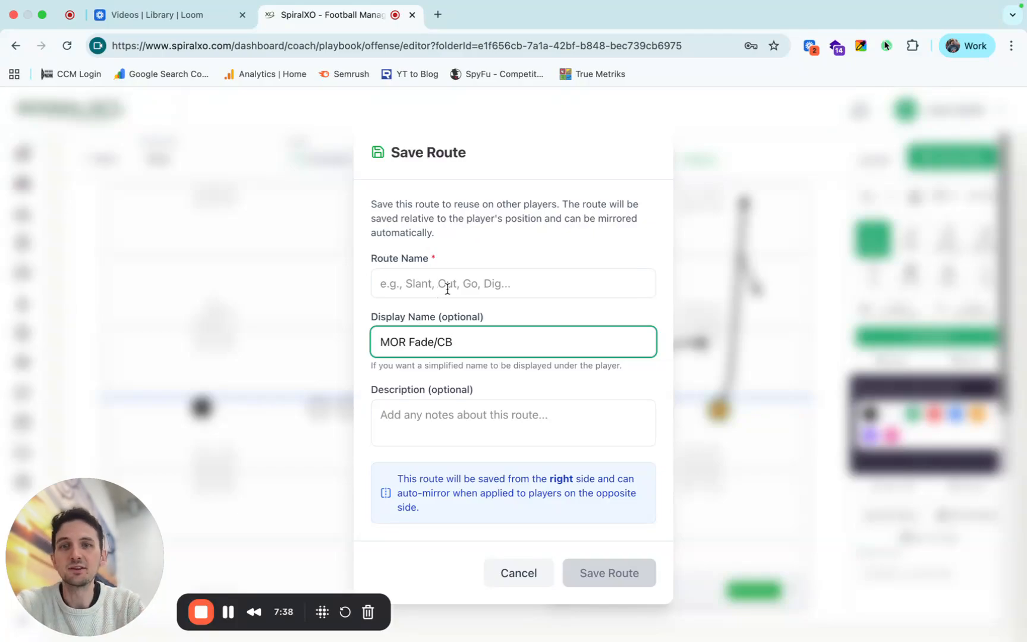
pyautogui.click(428, 403)
# Name the route PS1 Fade/CB and save it.
pyautogui.click(472, 282)
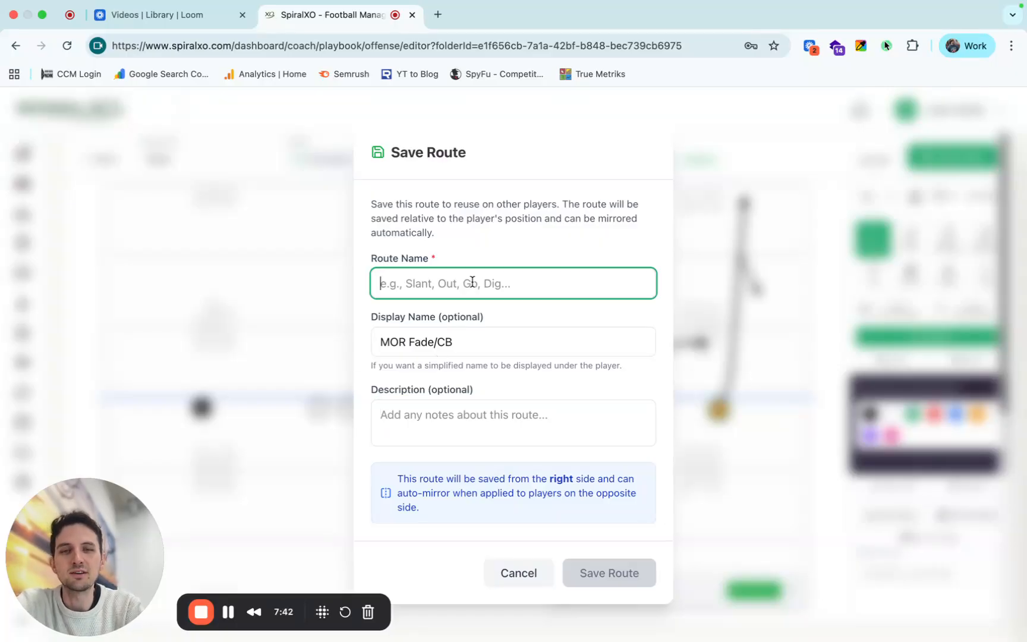
pyautogui.write('OFade/CB')
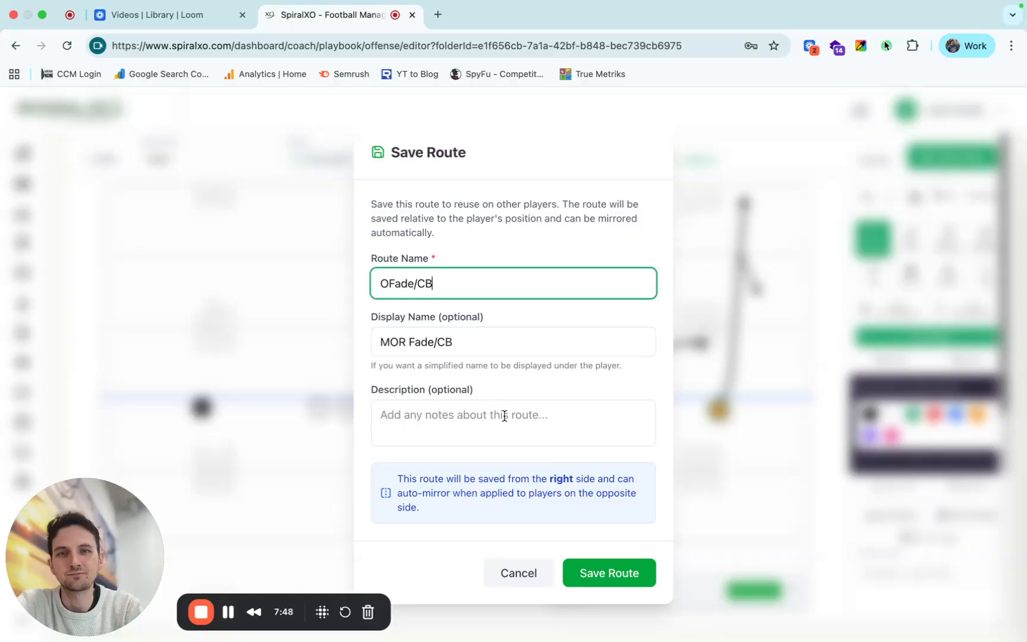
pyautogui.click(388, 285)
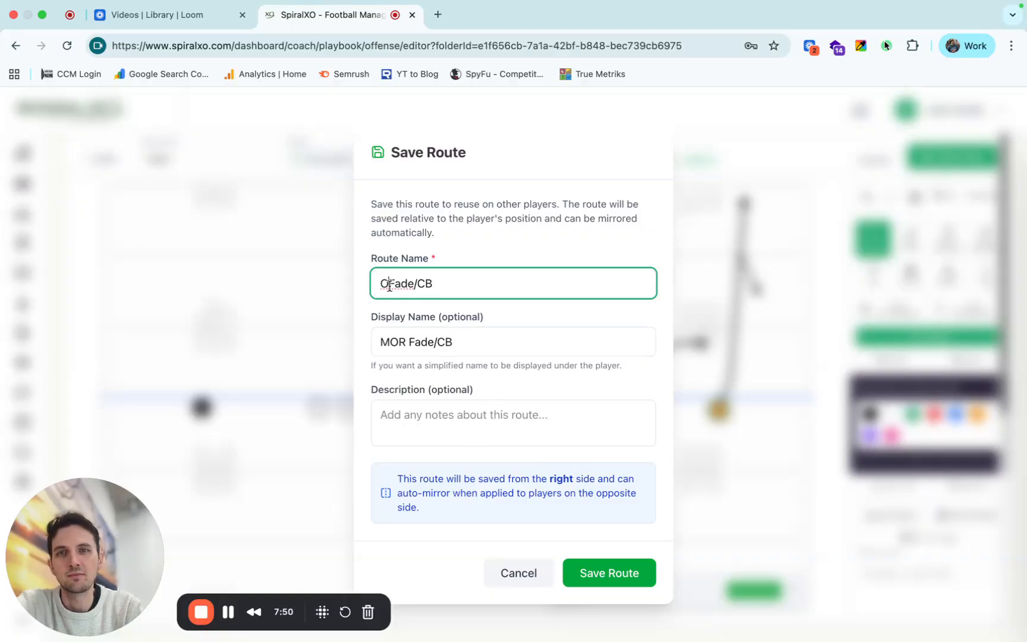
pyautogui.press('BackSpace')
pyautogui.write('PS1')
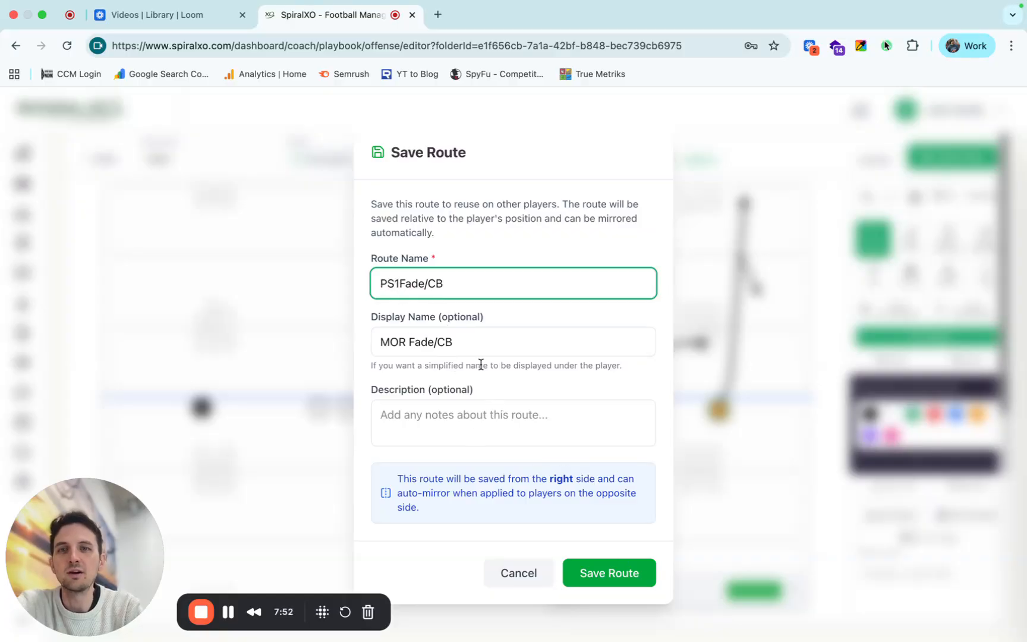
pyautogui.write('_')
pyautogui.press('BackSpace')
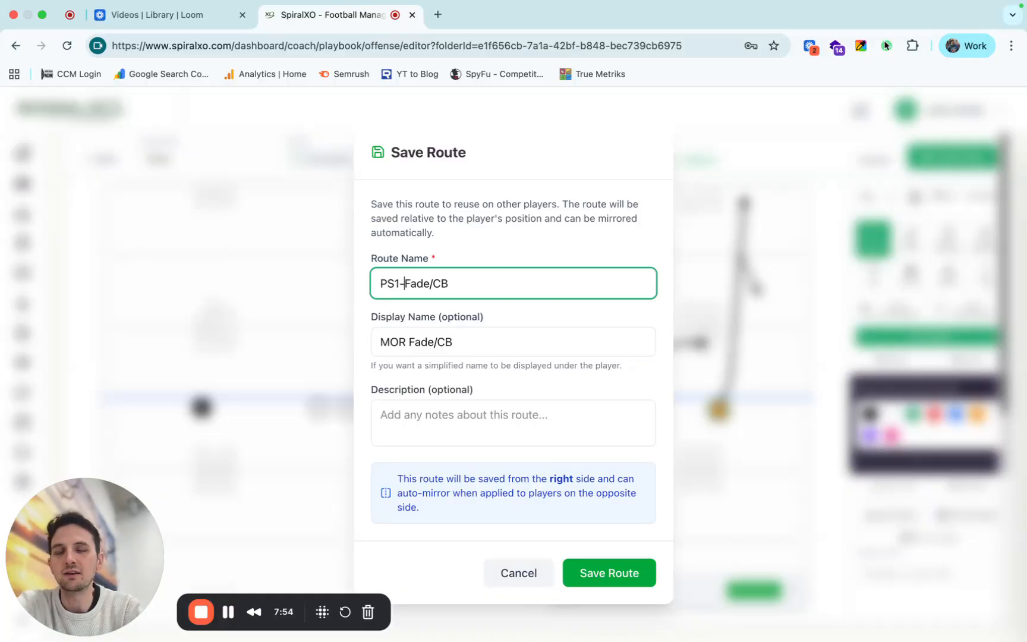
pyautogui.press('BackSpace')
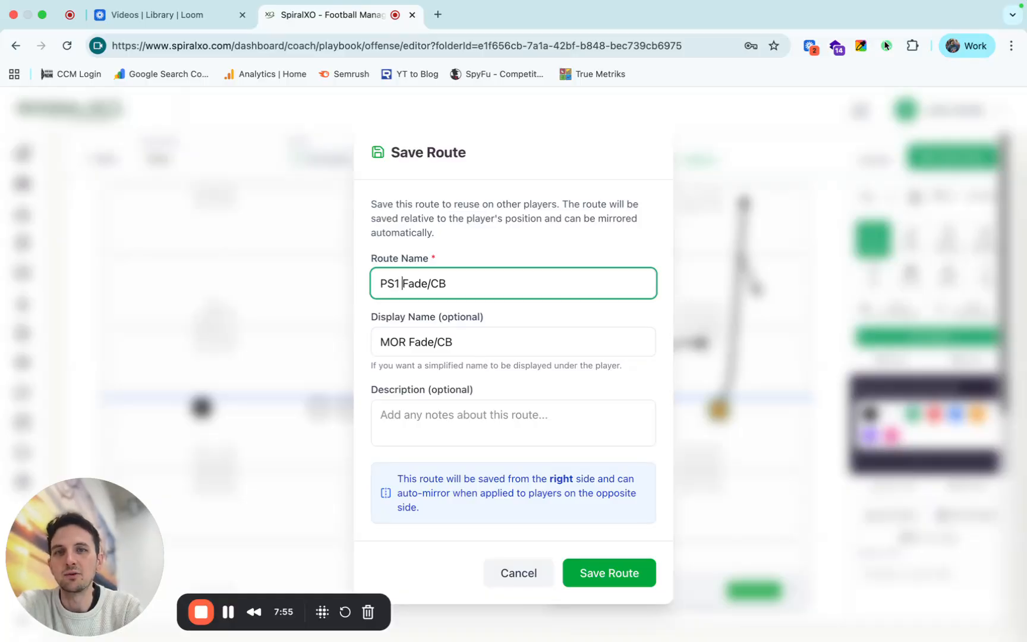
pyautogui.click(597, 573)
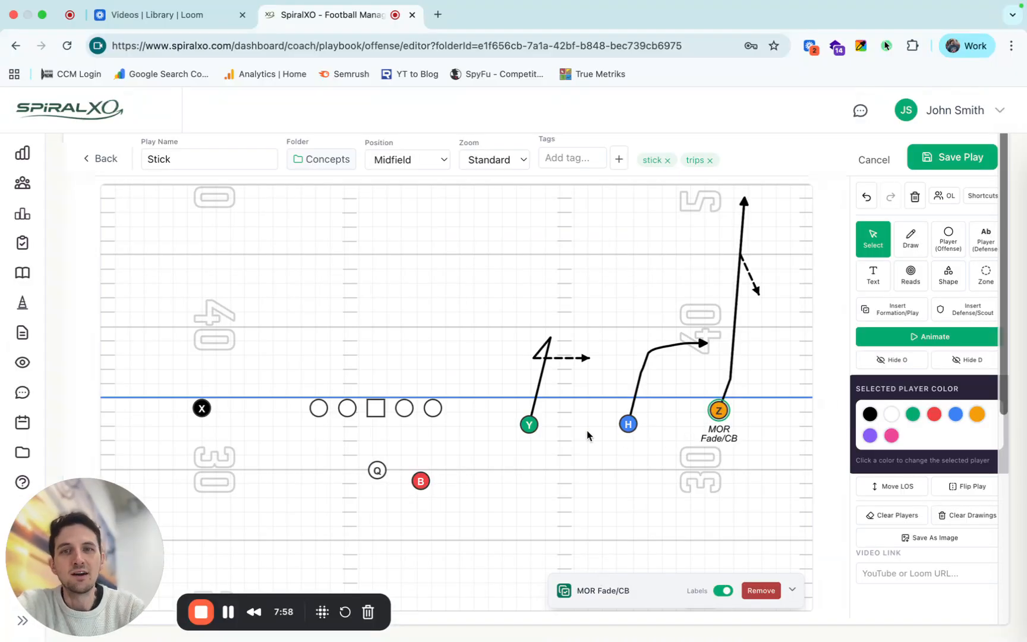
# Apply the saved PS1 Fade/CB route to the X player.
pyautogui.click(201, 408)
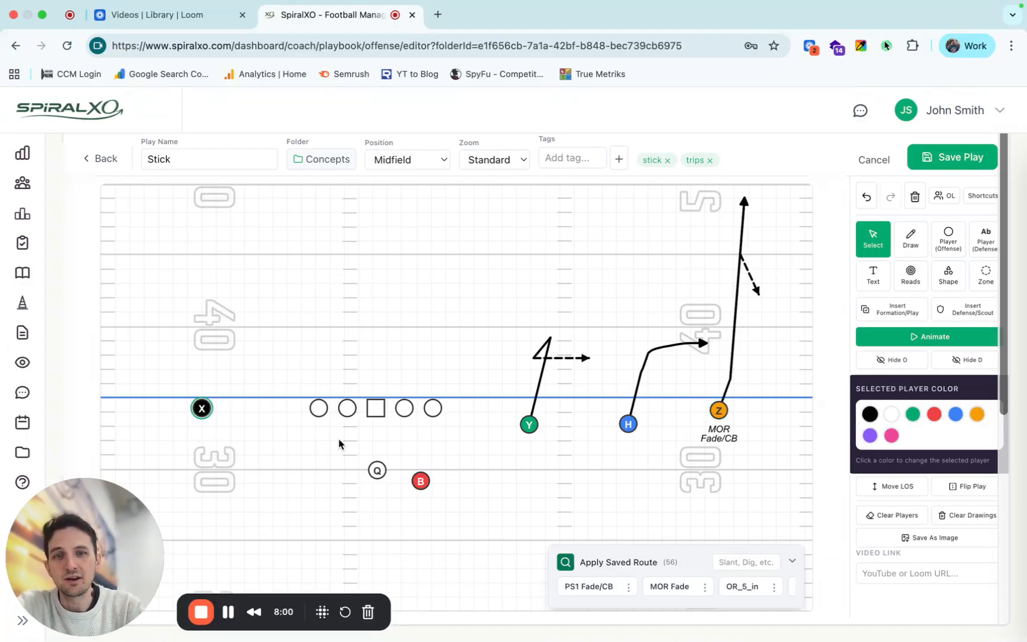
pyautogui.click(593, 590)
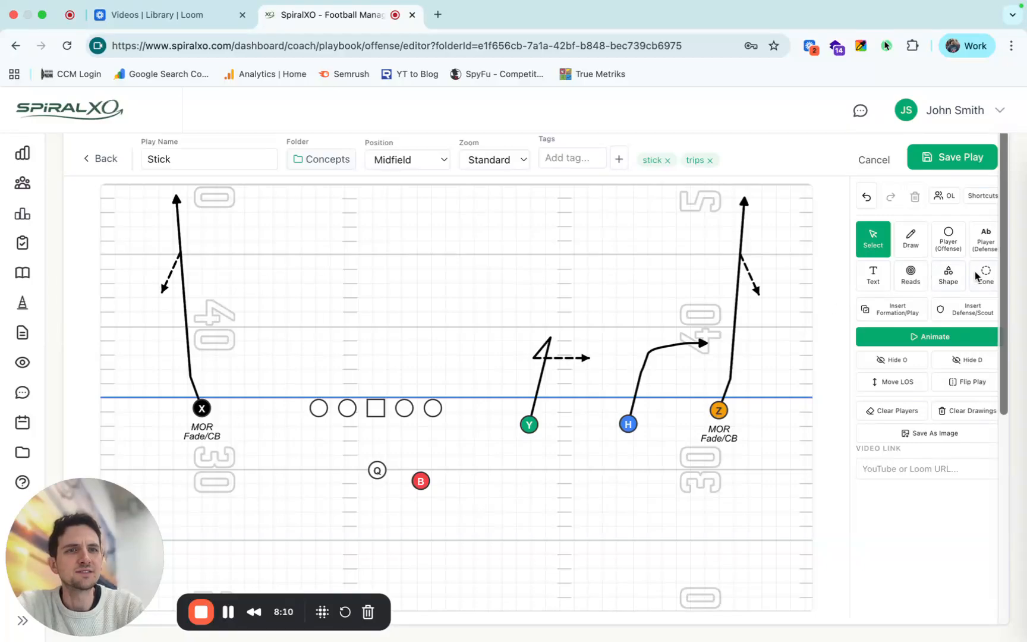
# Place four black defensive linemen labelled E, N, T and E from left to right just across from the offensive line.
pyautogui.click(982, 238)
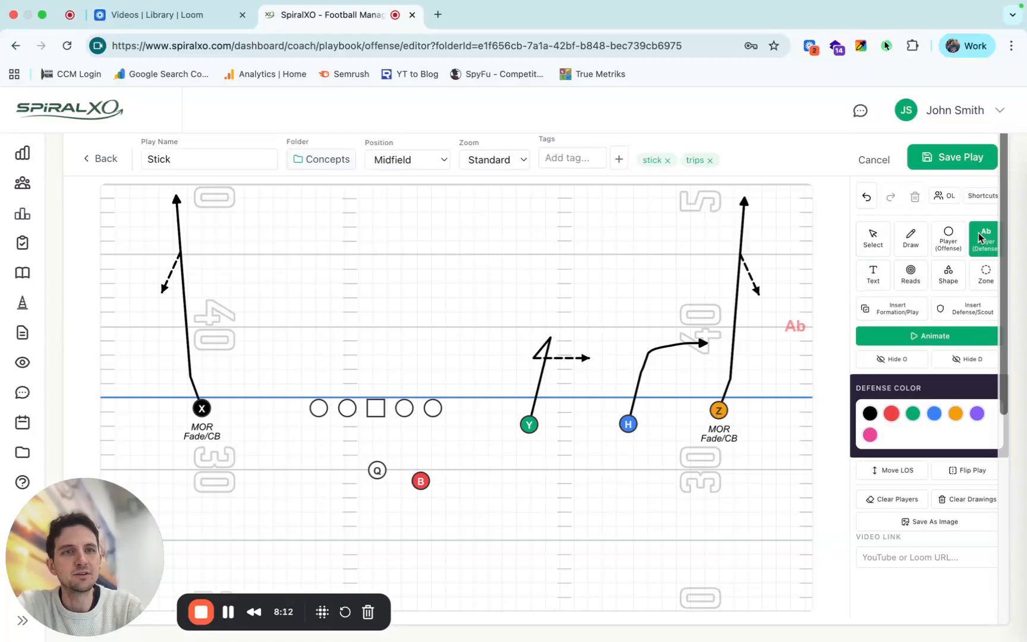
pyautogui.click(870, 415)
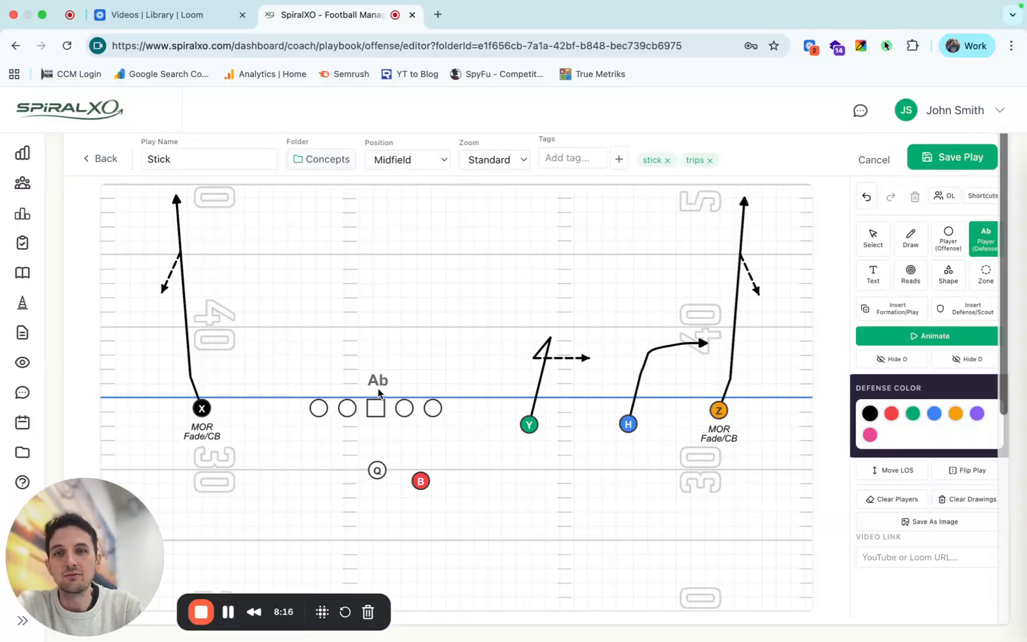
pyautogui.click(414, 393)
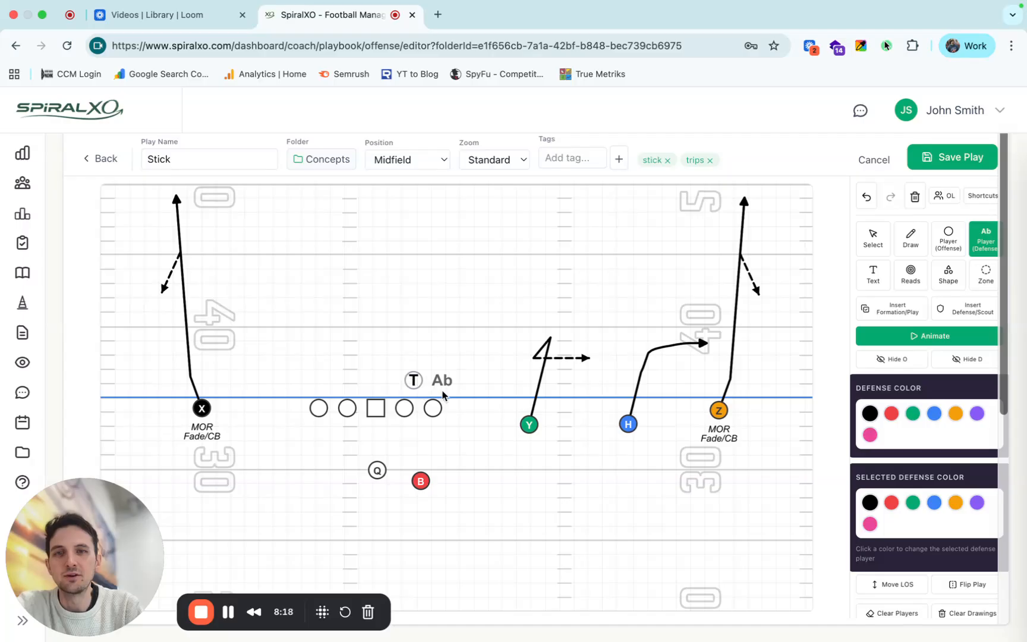
pyautogui.write('E')
pyautogui.press('BackSpace')
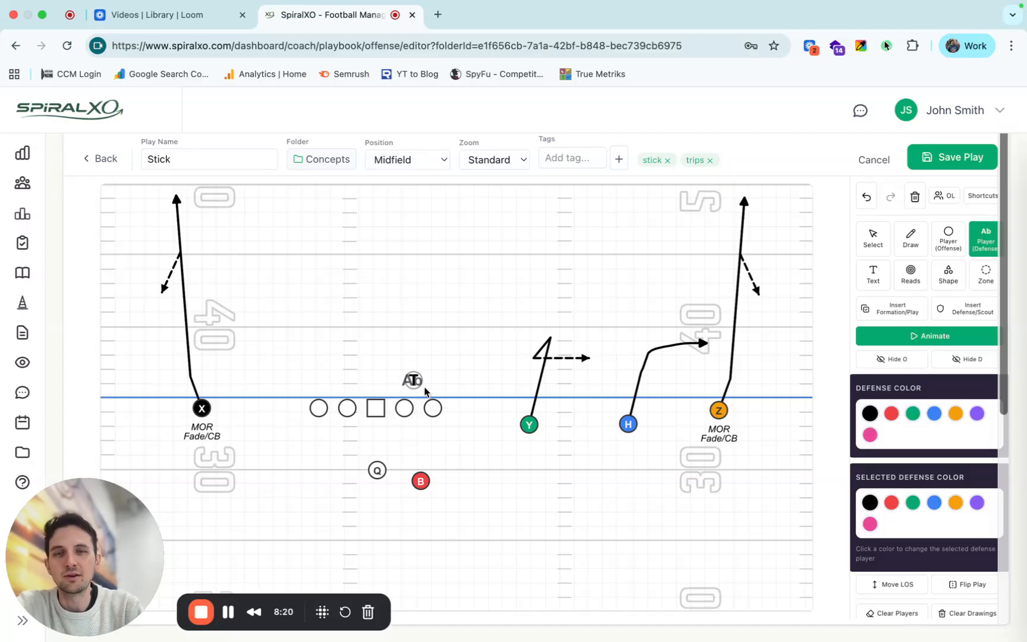
pyautogui.click(447, 393)
pyautogui.write('E')
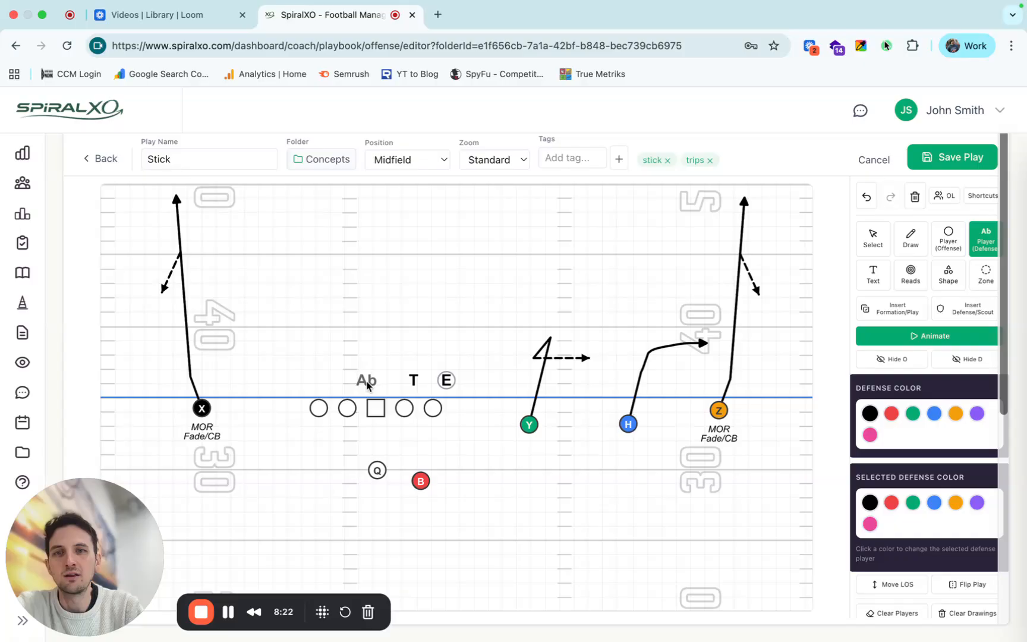
pyautogui.click(367, 382)
pyautogui.write('N')
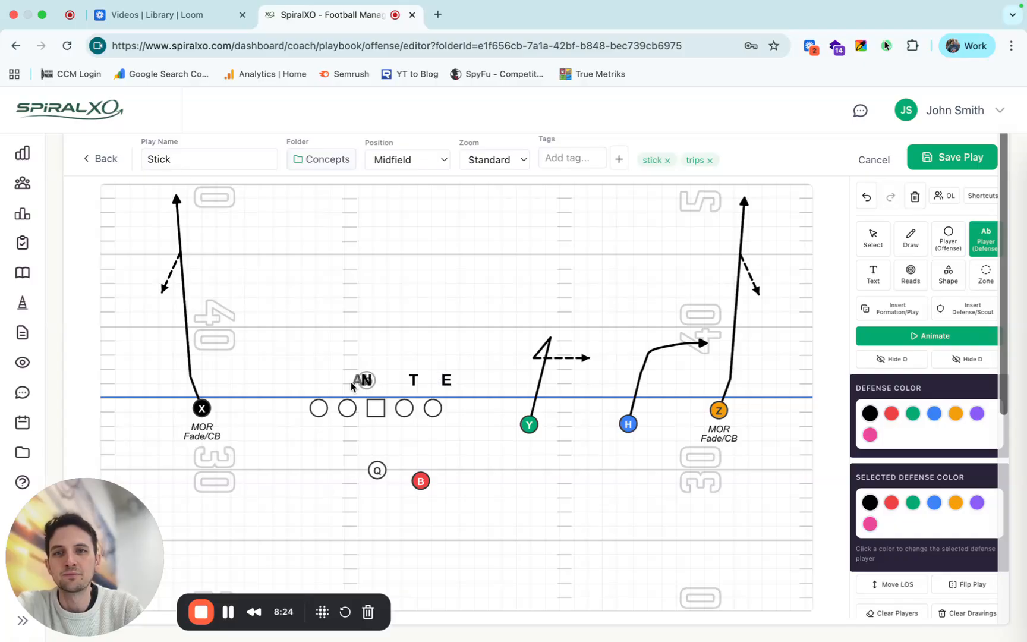
pyautogui.click(310, 383)
pyautogui.write('F')
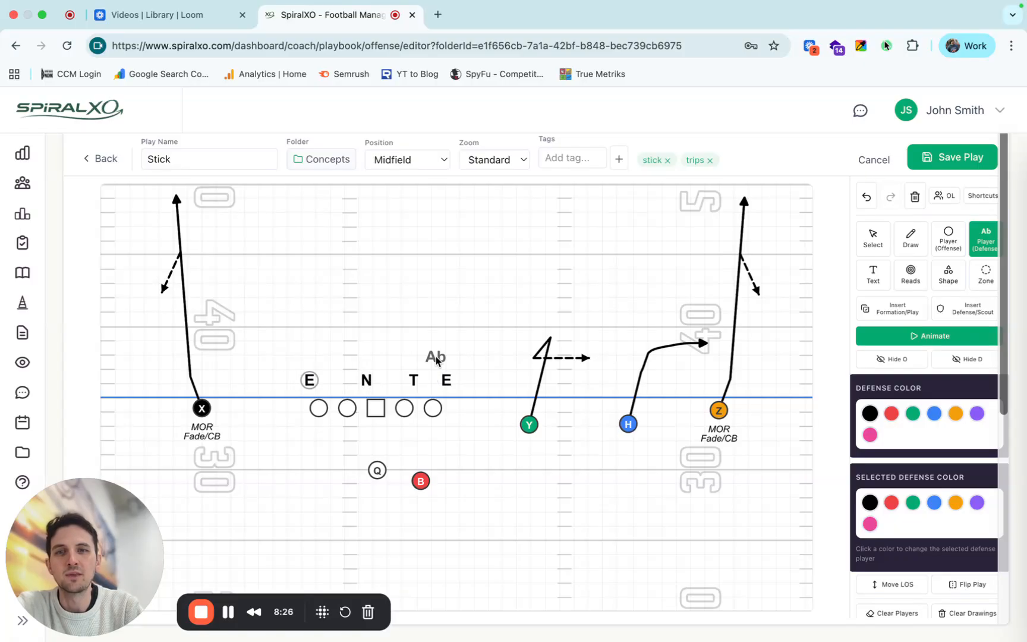
# Add second-level defenders behind the defensive line: M behind T, W behind the left E, and S beside Y's route.
pyautogui.click(410, 332)
pyautogui.write('N')
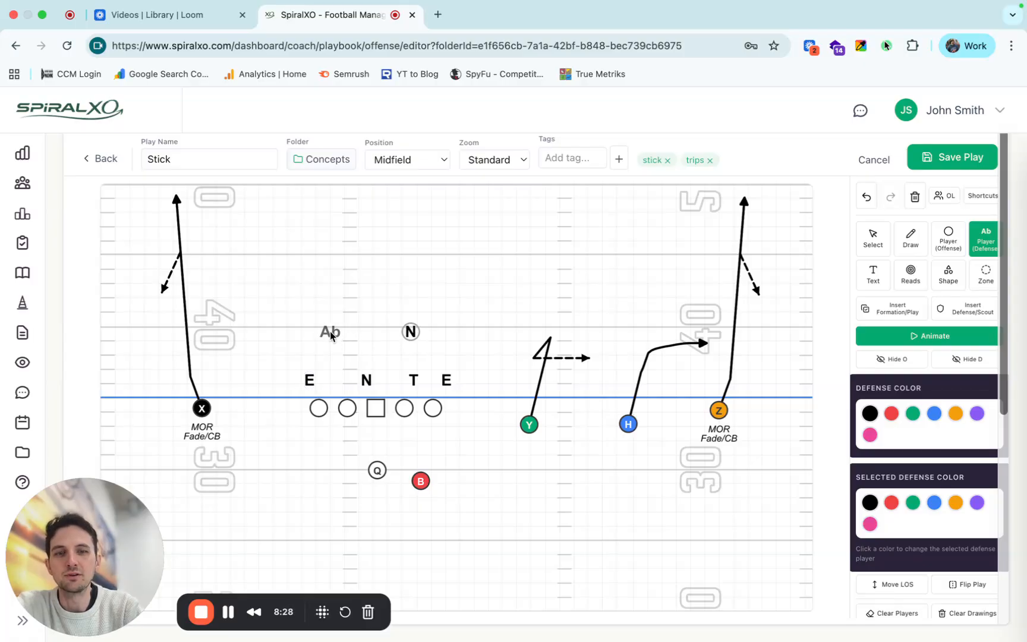
pyautogui.press('BackSpace')
pyautogui.write('M')
pyautogui.click(331, 332)
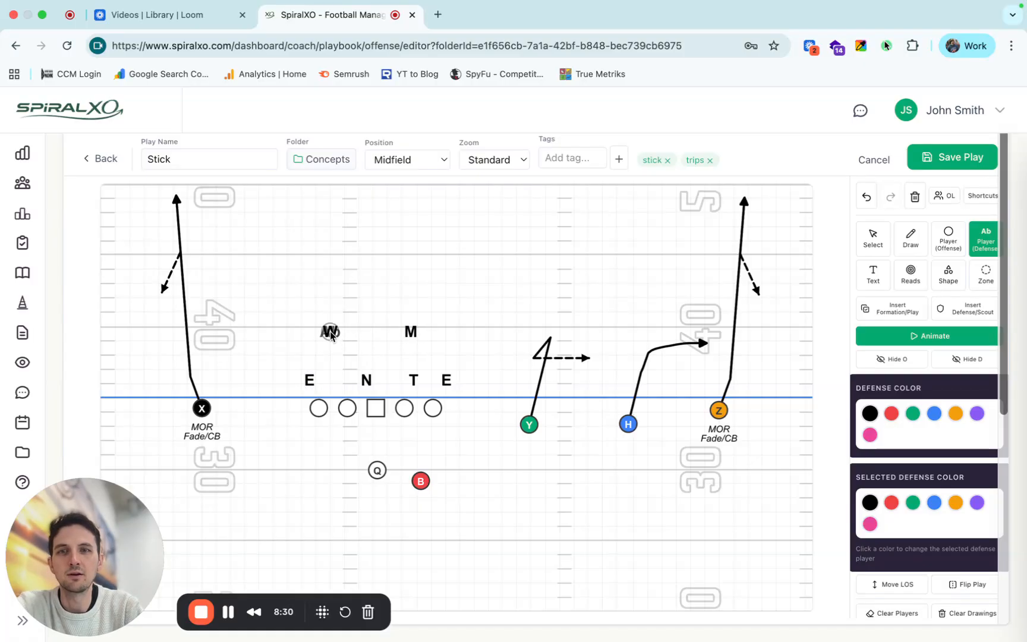
pyautogui.write('W')
pyautogui.click(519, 335)
pyautogui.write('S')
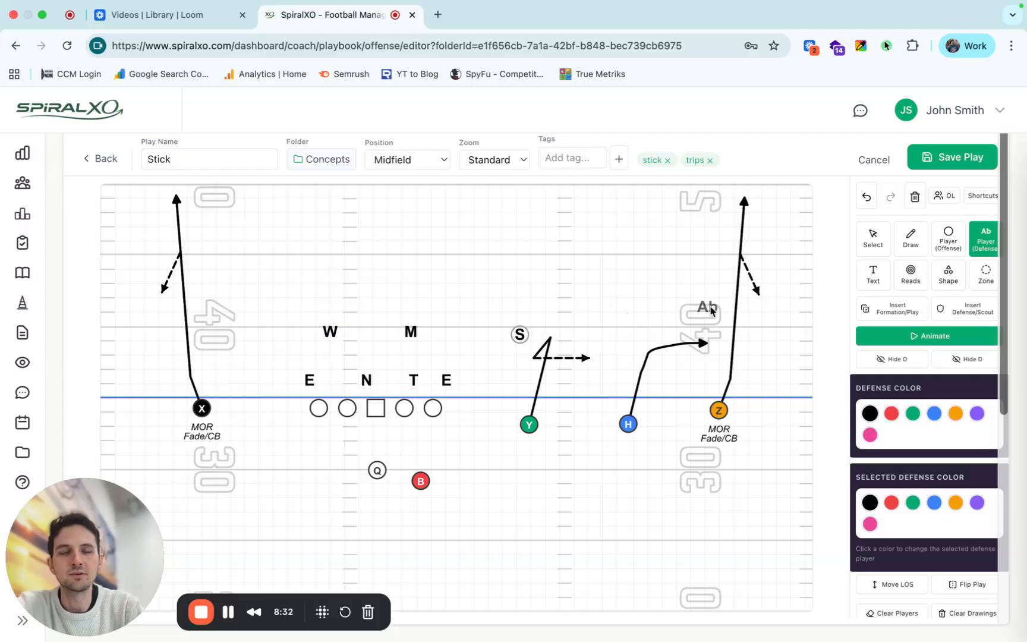
# Add C cornerbacks outside the Z and X routes and two deep S safeties, finishing defender placement.
pyautogui.click(755, 322)
pyautogui.write('C')
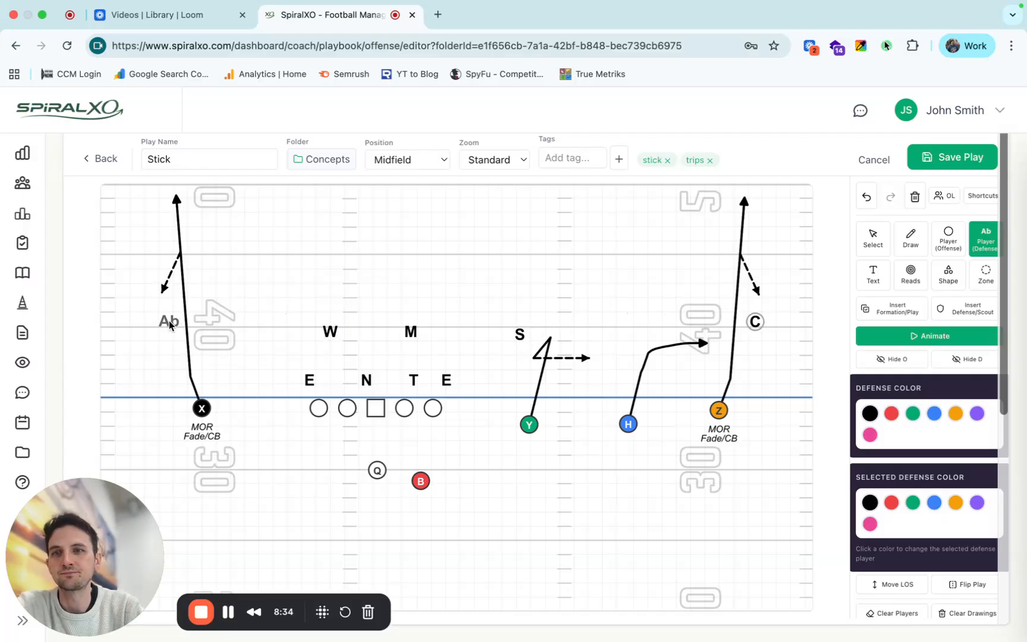
pyautogui.click(169, 321)
pyautogui.write('C')
pyautogui.click(312, 235)
pyautogui.write('S')
pyautogui.click(568, 264)
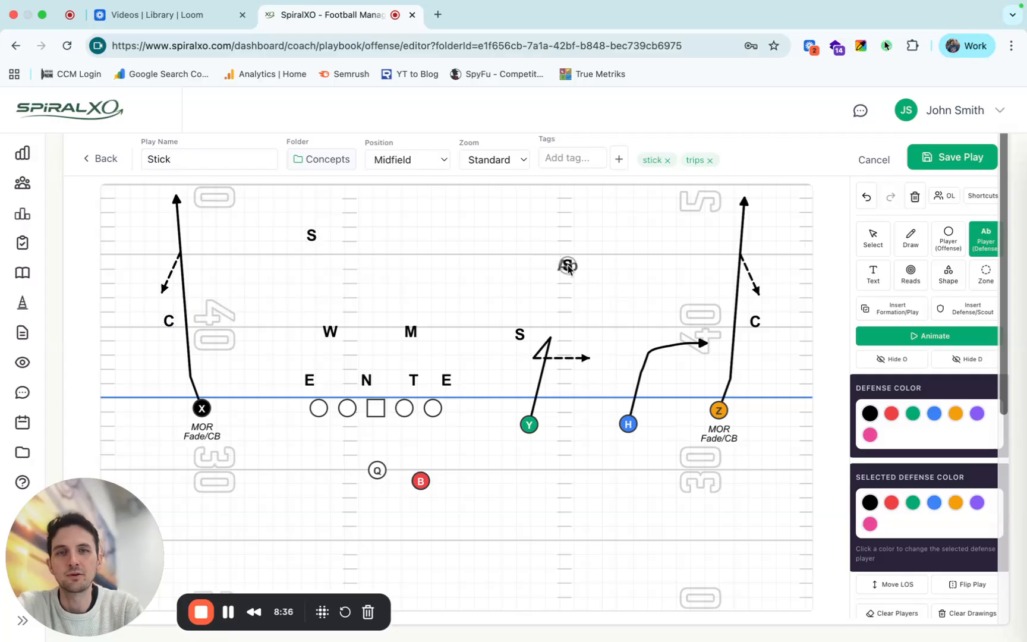
pyautogui.write('S')
pyautogui.click(872, 239)
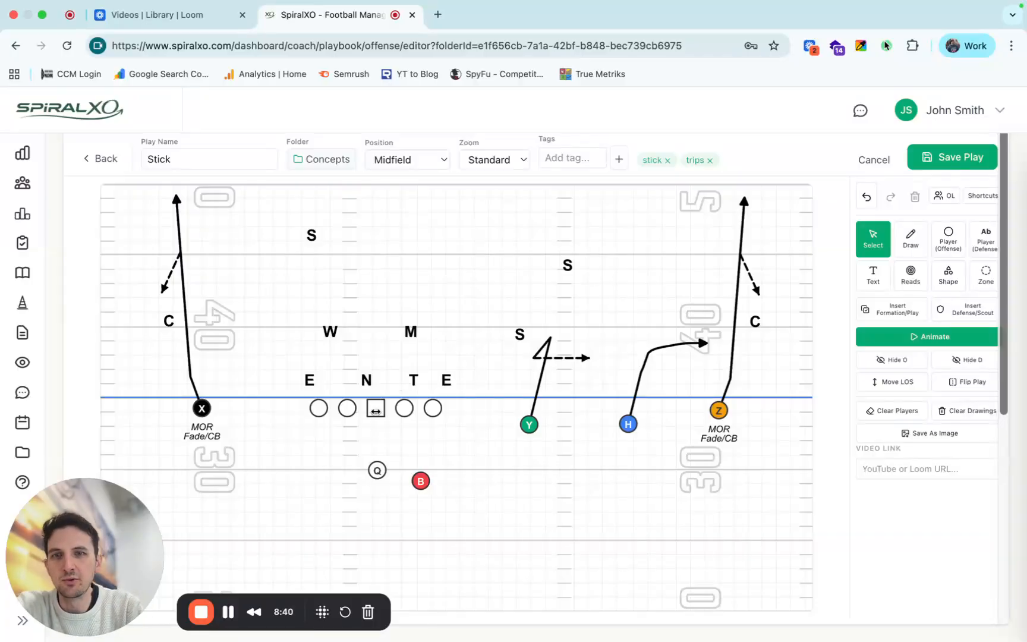
# Try right-half shading on the right guard and reset the guard to unshaded.
pyautogui.click(376, 409)
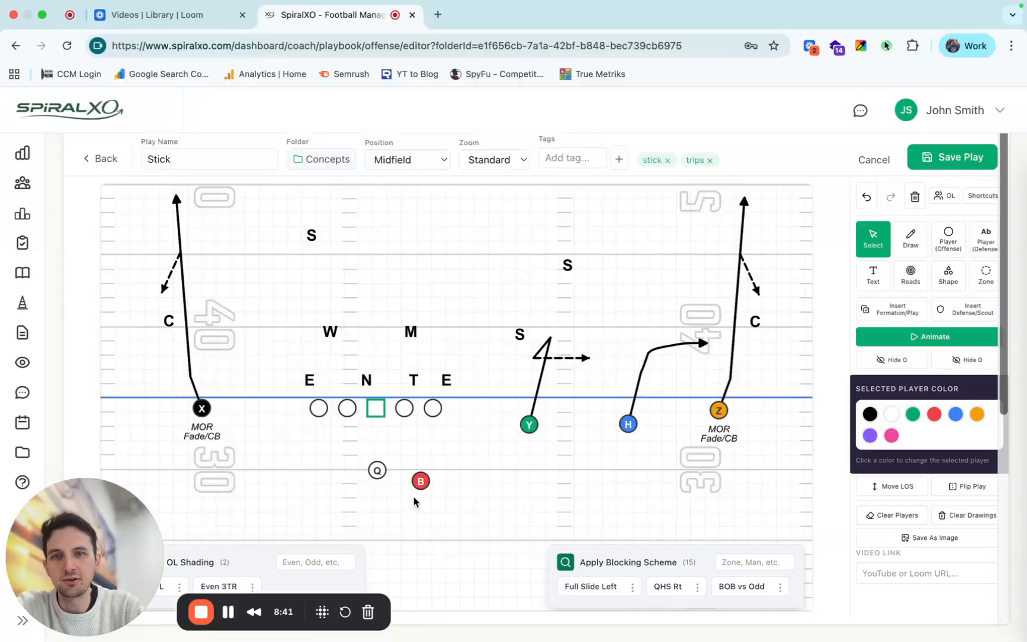
pyautogui.click(404, 409)
pyautogui.click(435, 586)
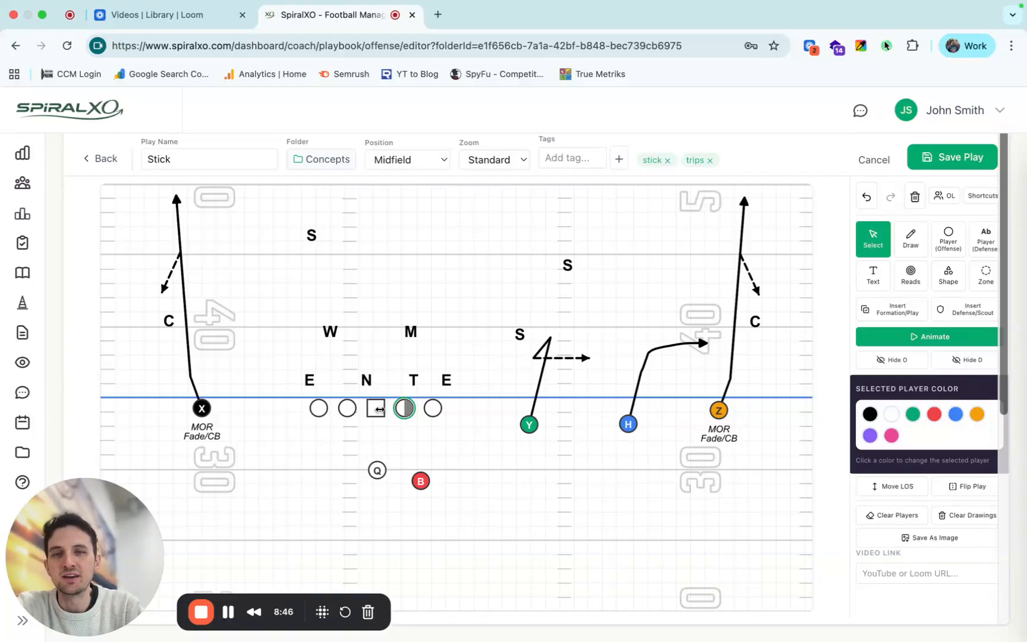
pyautogui.click(375, 408)
pyautogui.scroll(-1, 381, 520)
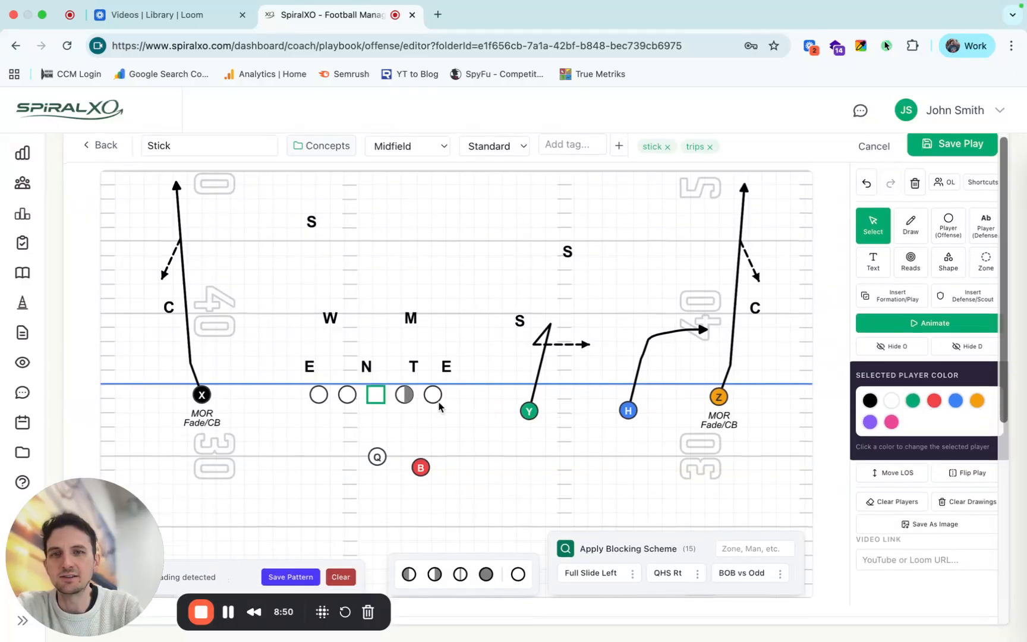
pyautogui.click(410, 398)
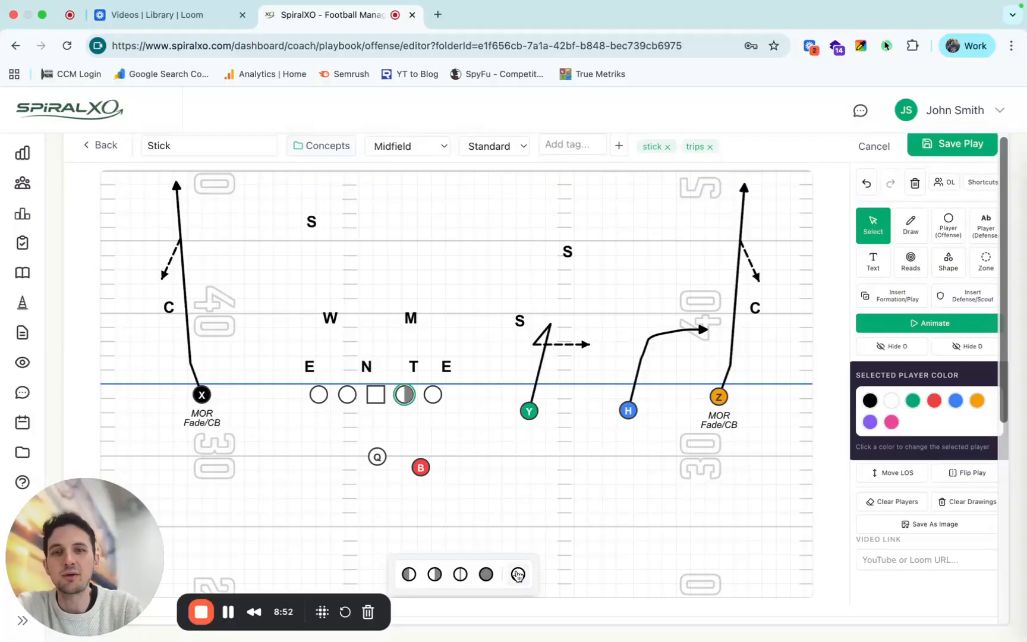
pyautogui.click(518, 574)
# Apply the saved Even 3TR shading pattern to the offensive line.
pyautogui.click(375, 396)
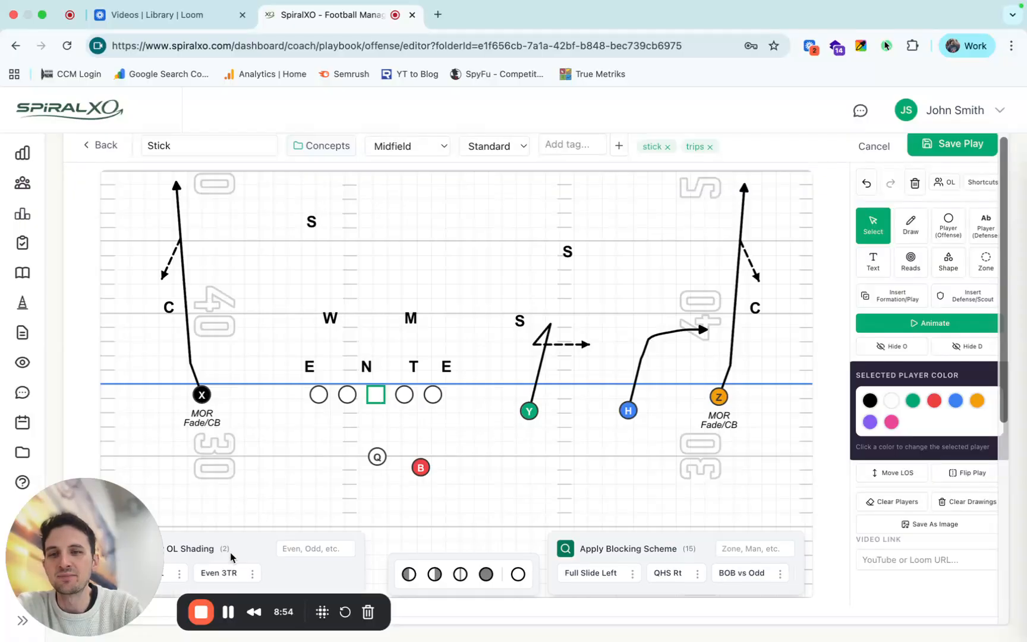
pyautogui.click(217, 573)
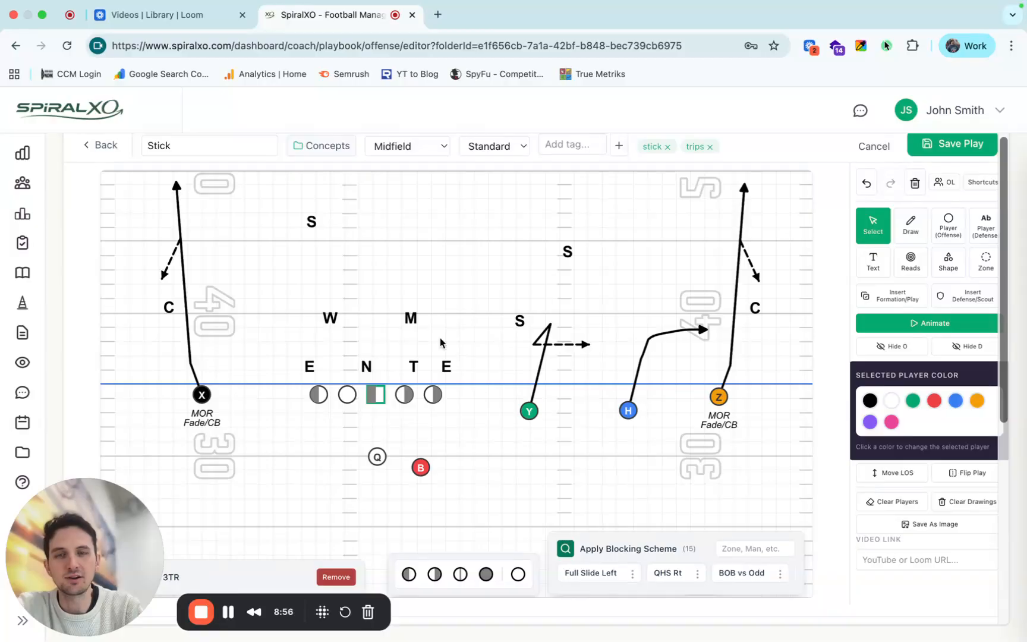
pyautogui.click(467, 280)
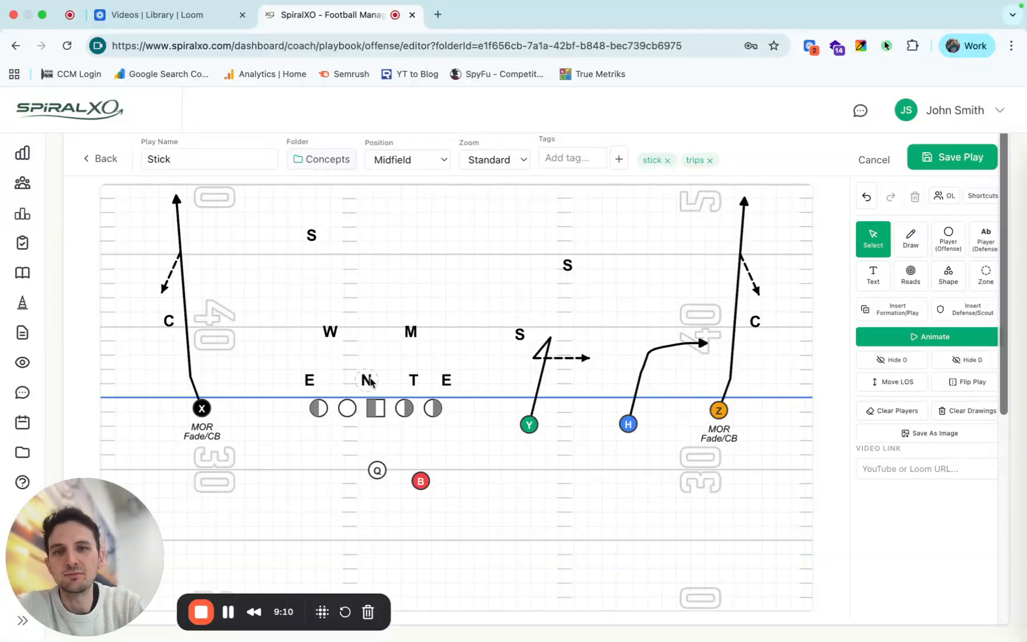
# Change the center's shading to the right half and shade the left half of the left guard.
pyautogui.click(376, 408)
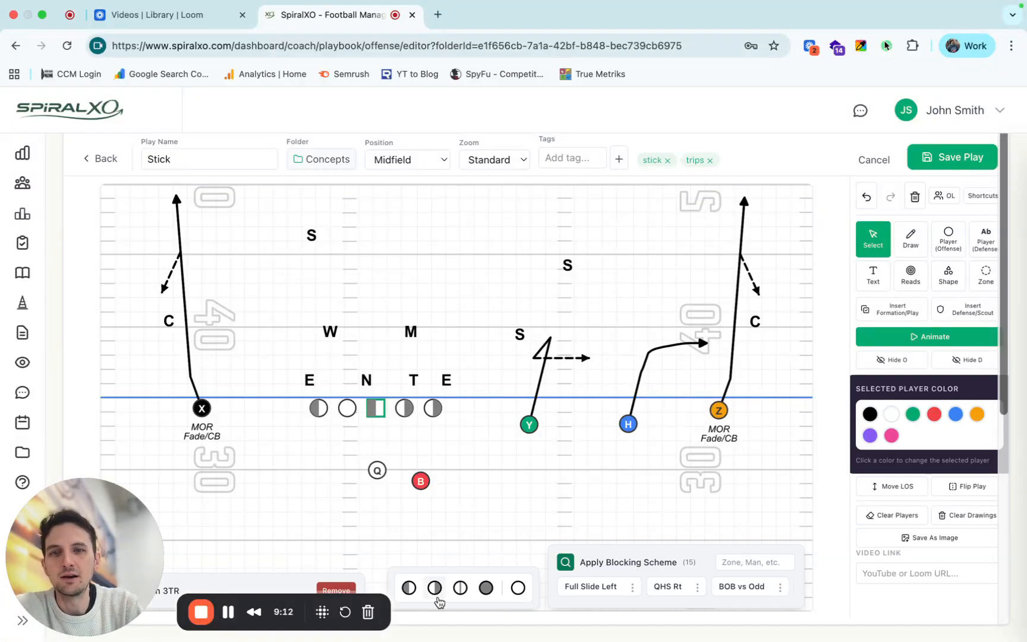
pyautogui.click(347, 409)
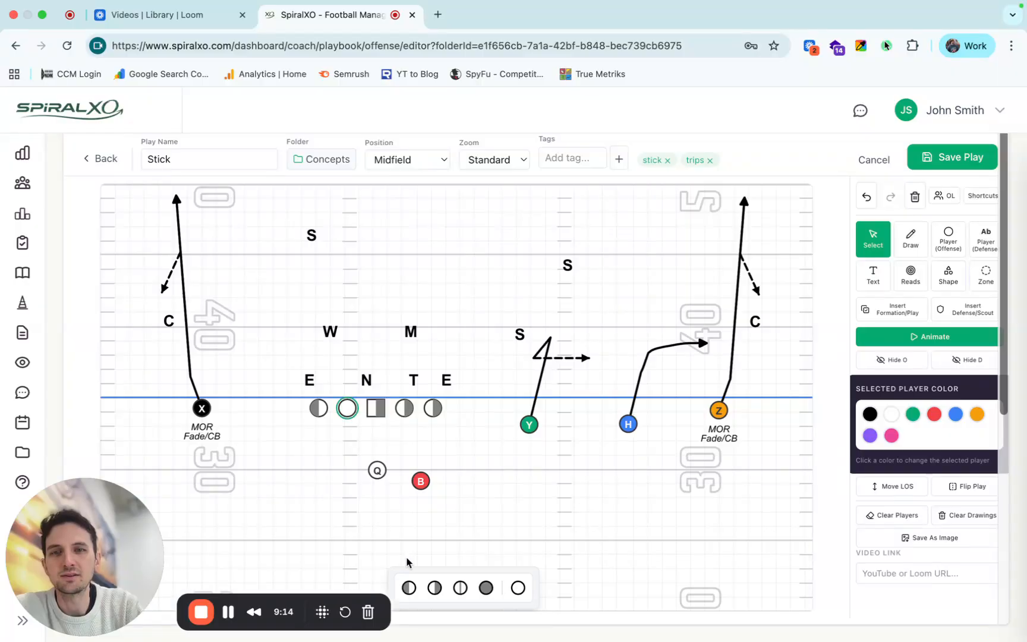
pyautogui.click(409, 587)
# Move the T defender over the left guard and the N defender to the center's right shoulder.
pyautogui.moveTo(367, 380); pyautogui.dragTo(332, 388)
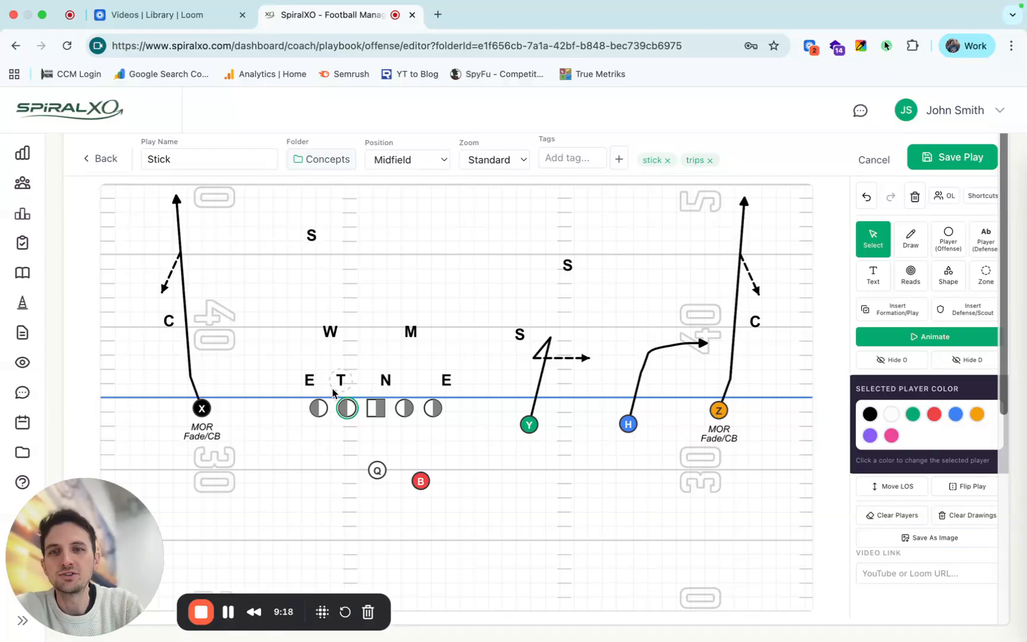
pyautogui.click(473, 405)
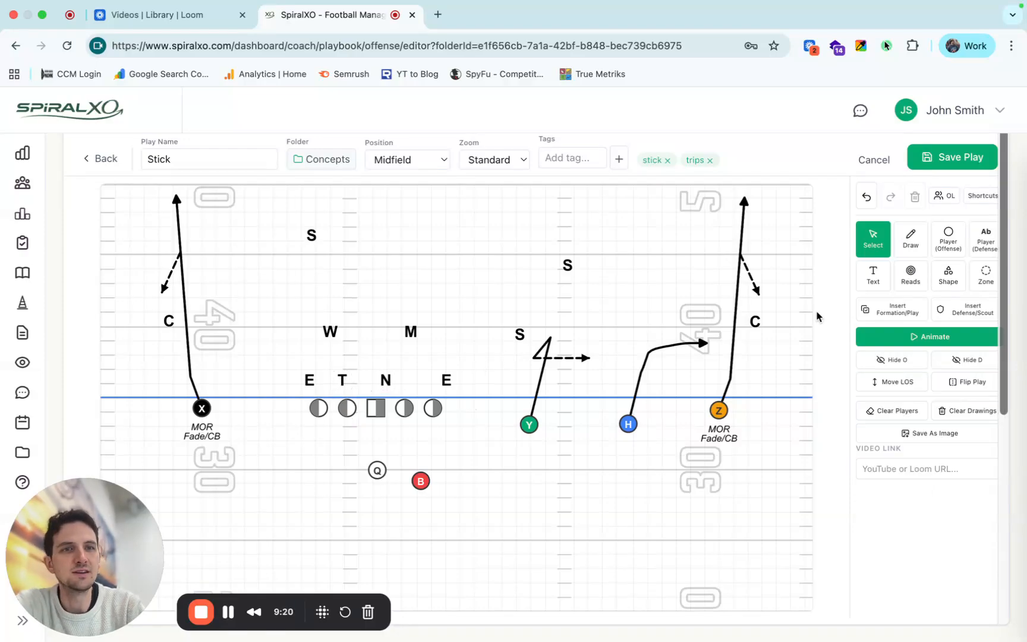
# Save the current defense as a defensive template named 4-2 Under (STR R) and check it in the template list.
pyautogui.click(962, 313)
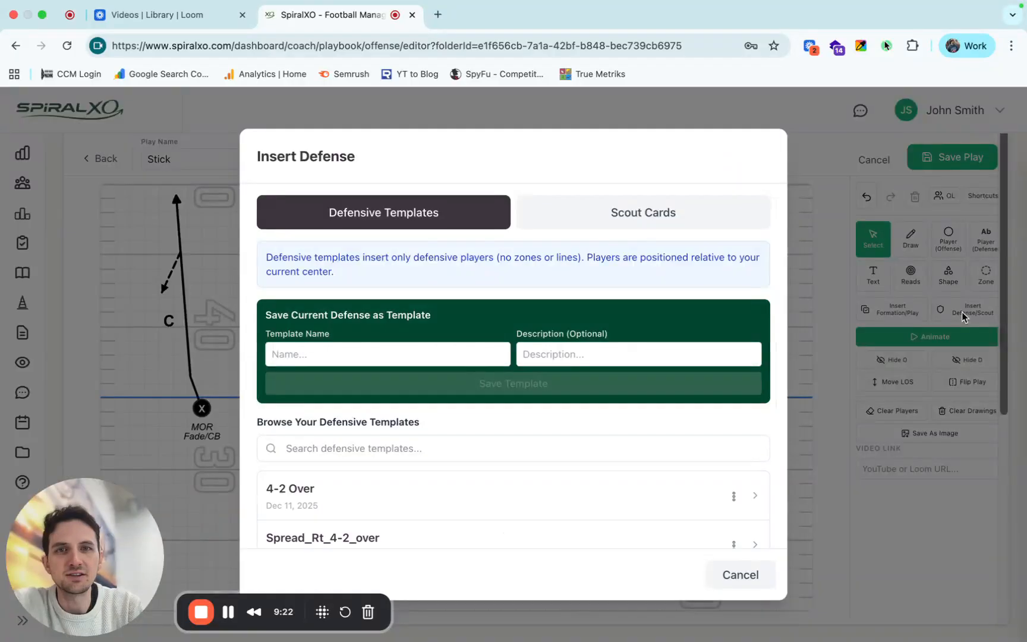
pyautogui.click(327, 357)
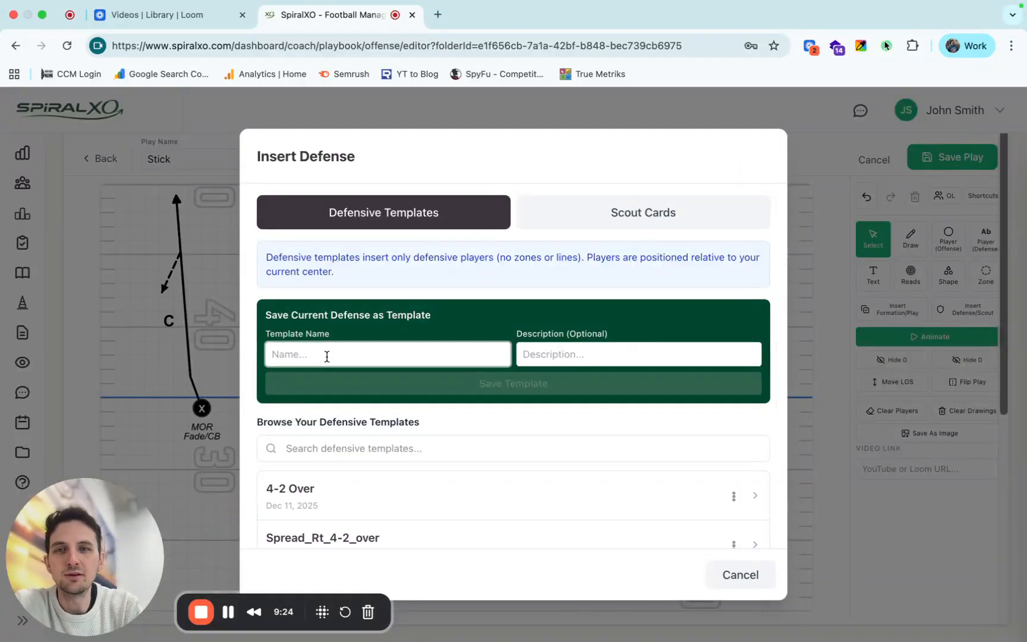
pyautogui.write('4-2 Under')
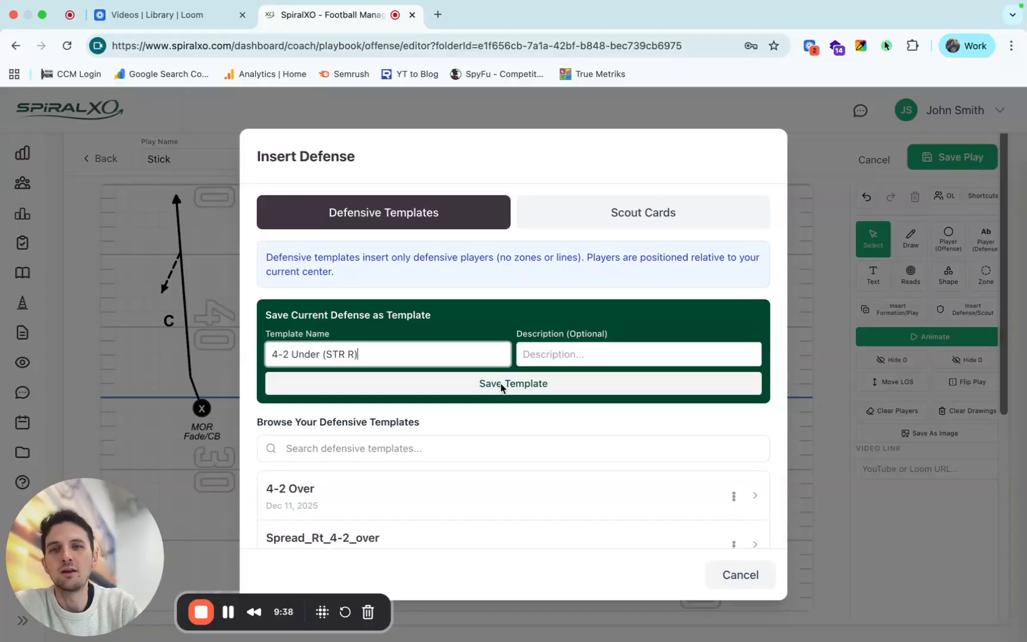
pyautogui.write('(STR R)')
pyautogui.click(451, 389)
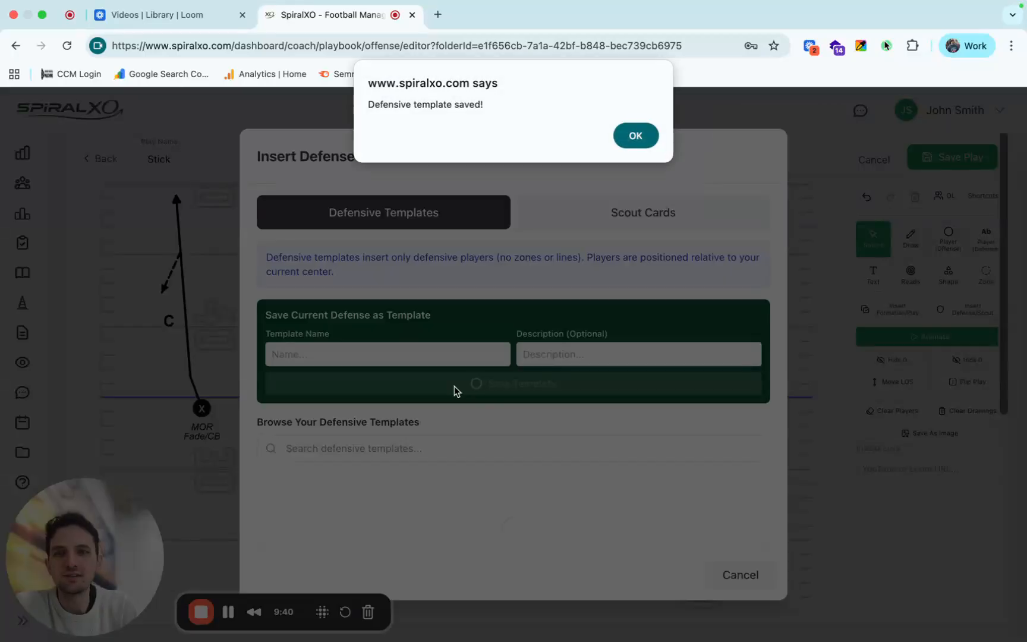
pyautogui.click(621, 143)
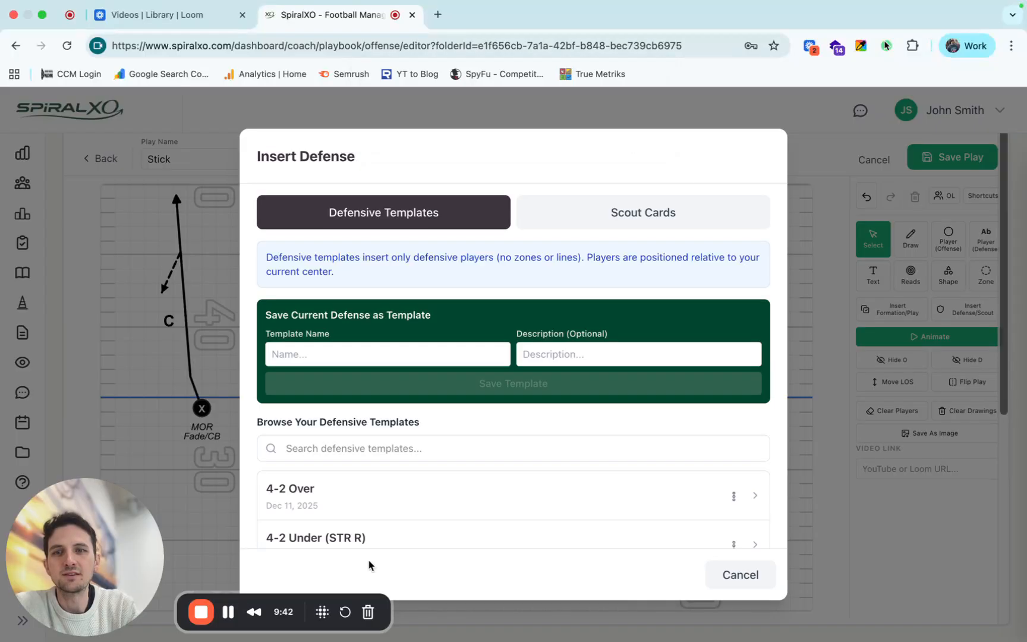
pyautogui.scroll(-2, 396, 522)
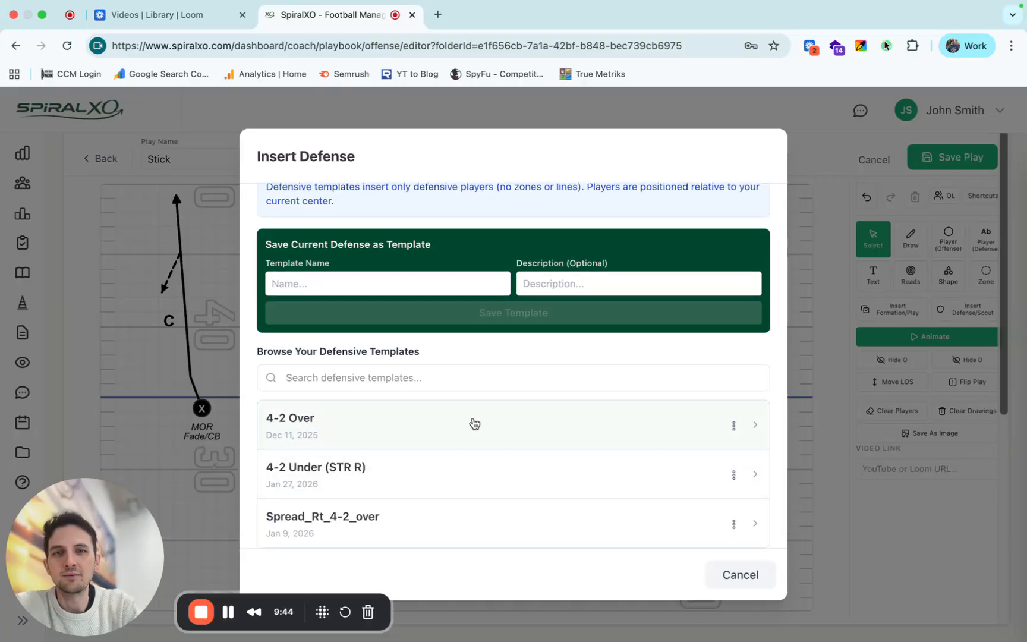
pyautogui.click(725, 577)
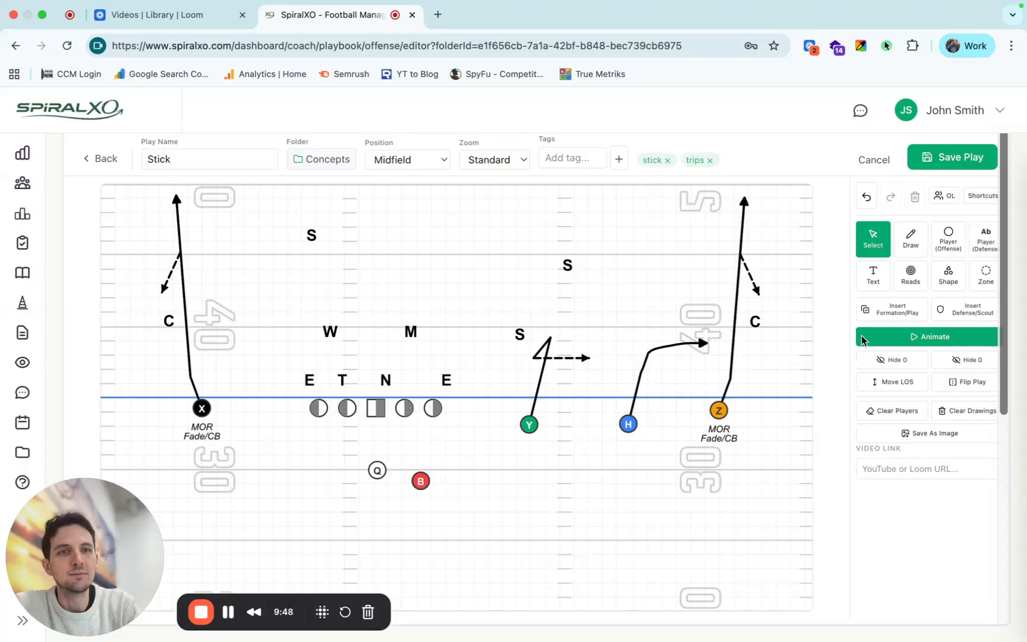
# Clear only the defensive players from the play and insert the 4-2 Under (STR R) defensive template.
pyautogui.click(898, 416)
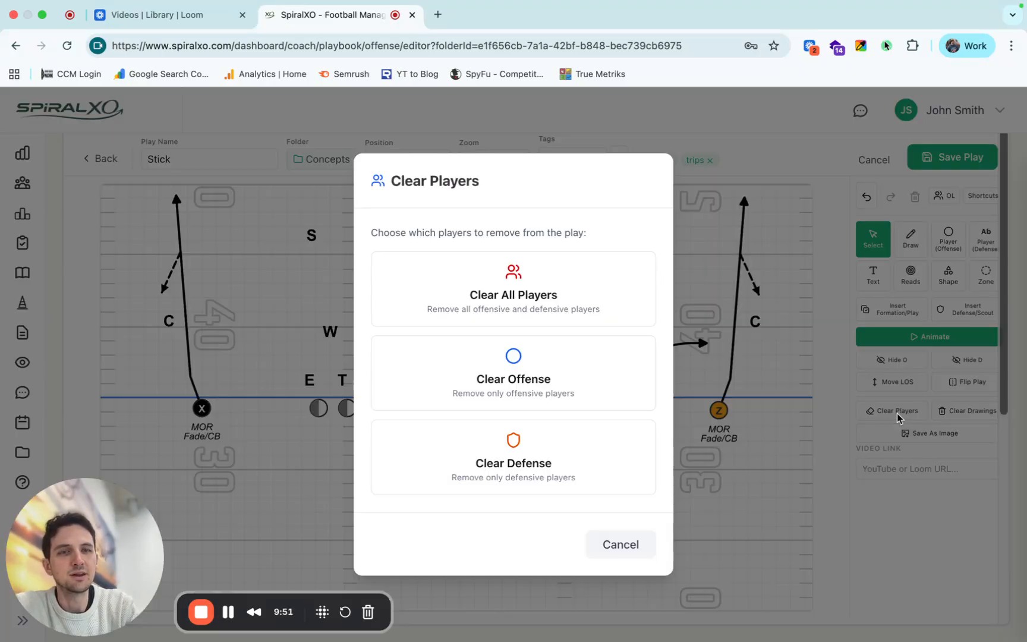
pyautogui.click(521, 453)
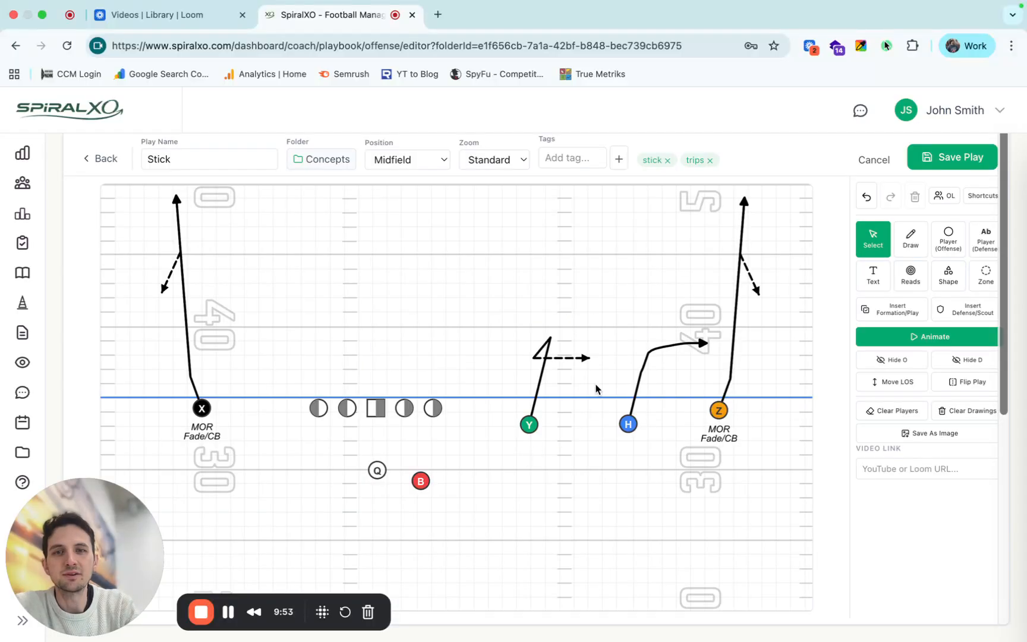
pyautogui.click(944, 308)
pyautogui.scroll(-2, 369, 475)
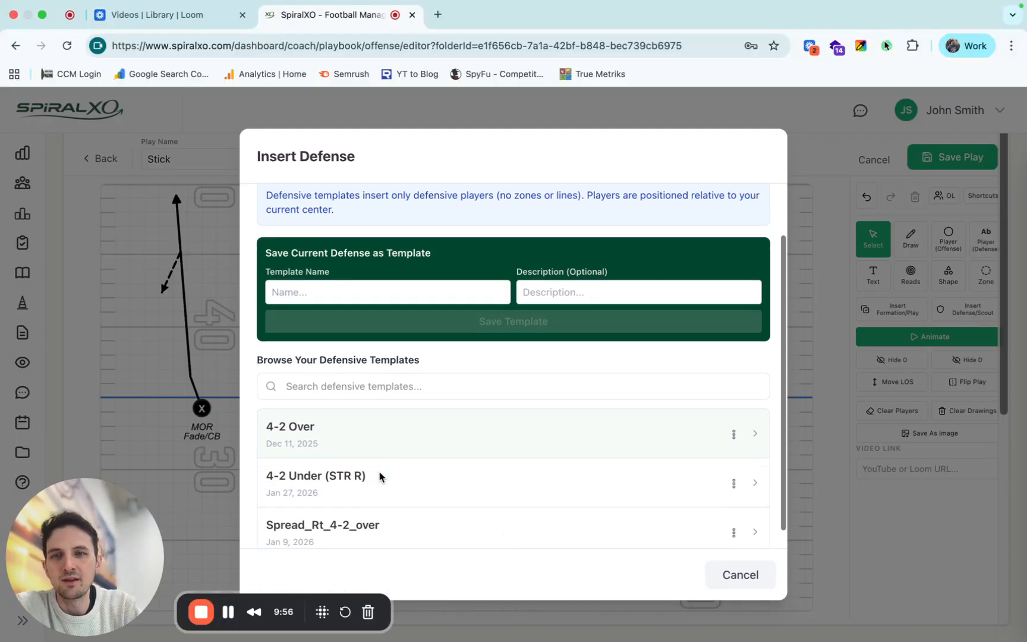
pyautogui.click(349, 487)
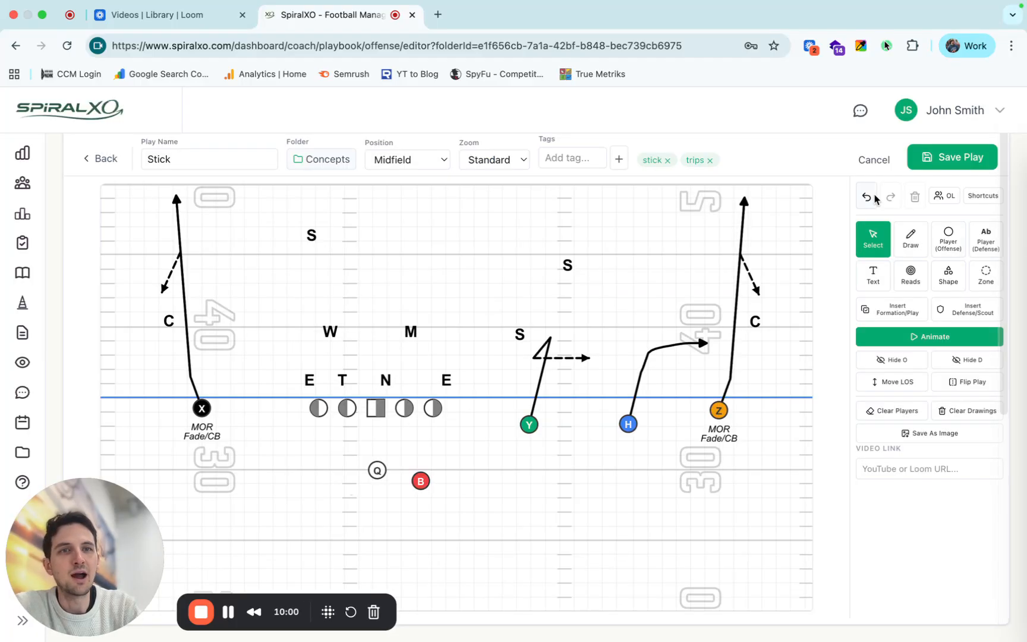
# Shift the whole offense to the right with its defenders cleared and reinsert the 4-2 Under (STR R) defensive template.
pyautogui.click(898, 411)
pyautogui.click(538, 444)
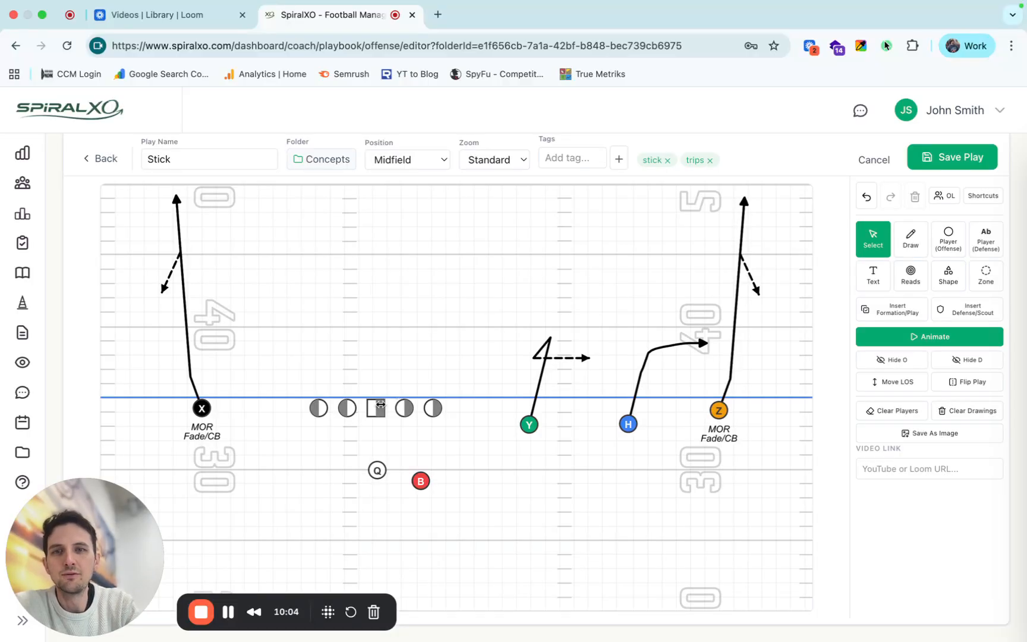
pyautogui.moveTo(380, 408); pyautogui.dragTo(426, 409)
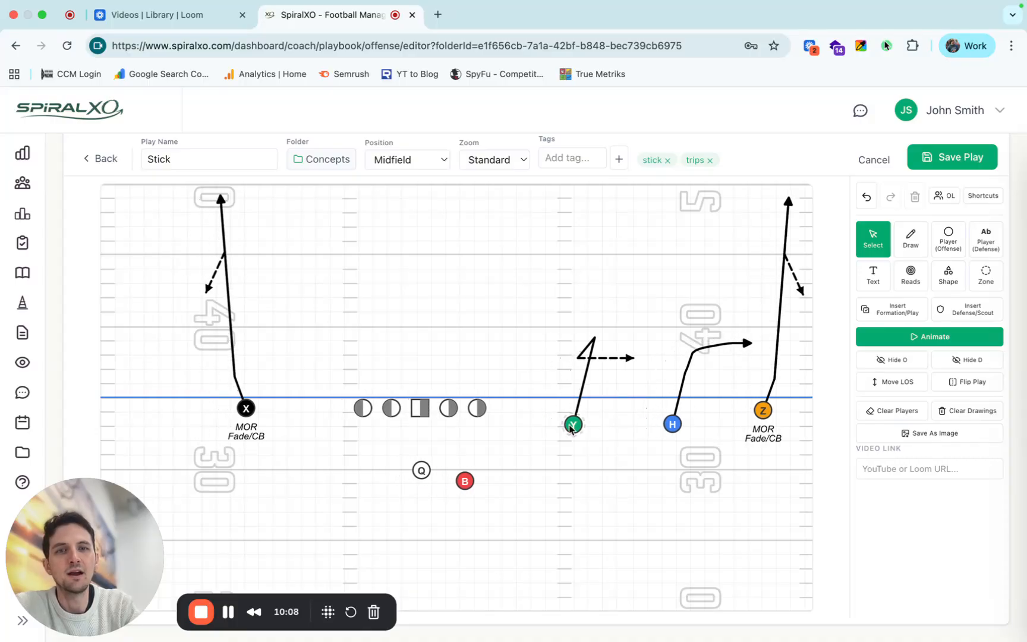
pyautogui.moveTo(416, 414)
pyautogui.mouseDown()
pyautogui.moveTo(392, 414)
pyautogui.moveTo(459, 414)
pyautogui.moveTo(426, 414)
pyautogui.mouseUp()
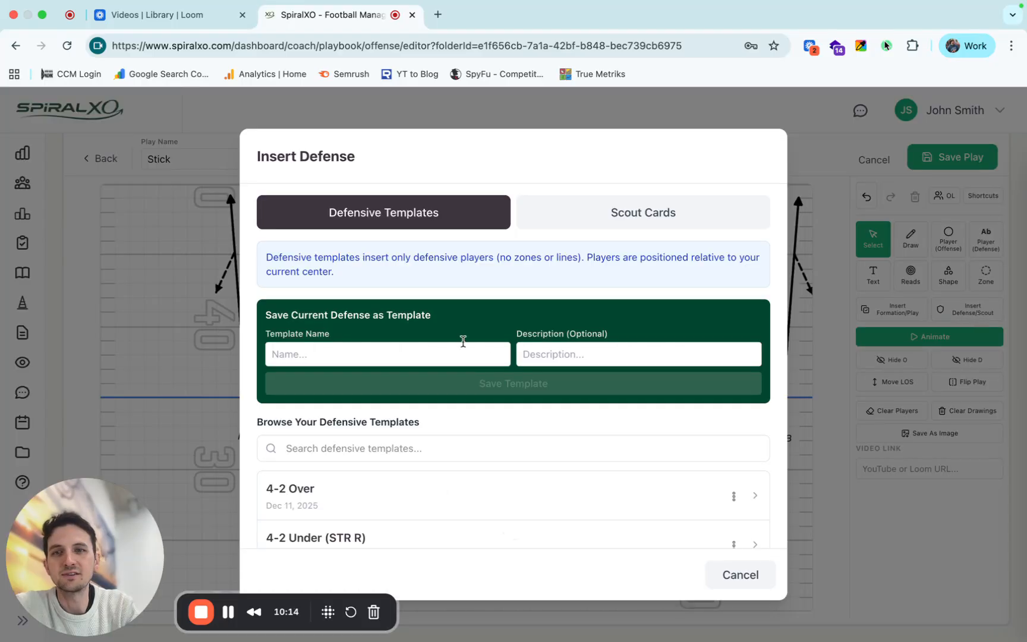
pyautogui.scroll(-1, 356, 523)
pyautogui.click(449, 520)
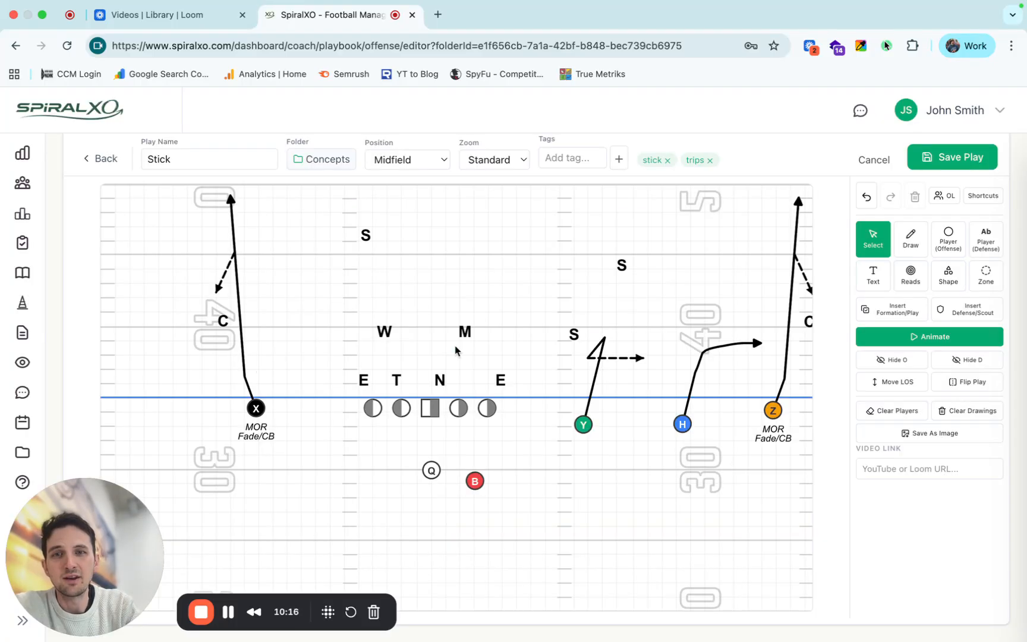
# Shift the whole formation slightly left by its center and move the line of scrimmage back to the 30-yard line.
pyautogui.moveTo(425, 417); pyautogui.dragTo(401, 418)
pyautogui.click(920, 388)
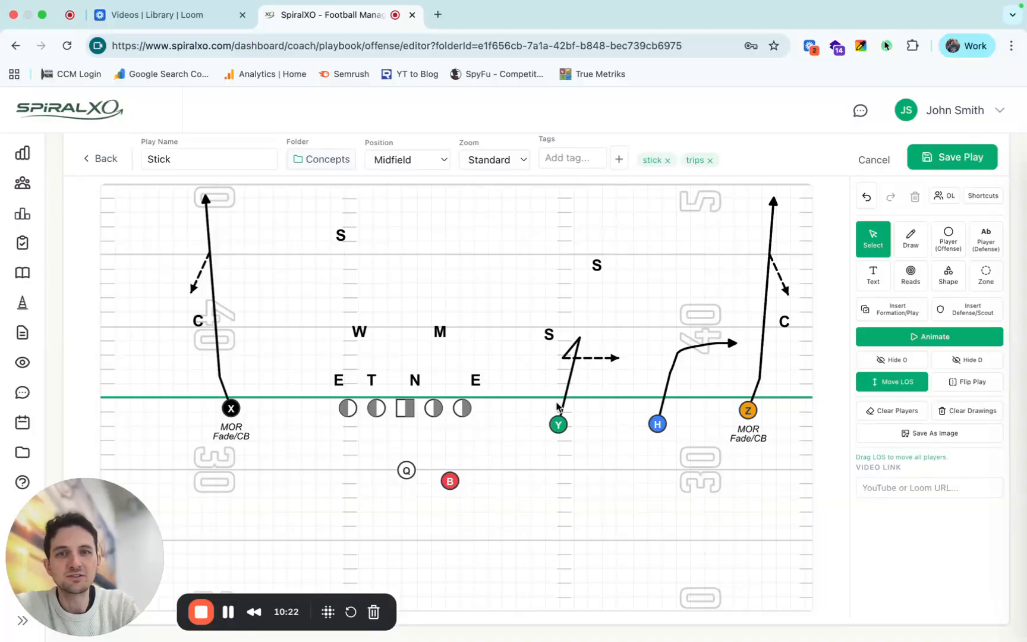
pyautogui.moveTo(536, 397); pyautogui.dragTo(536, 473)
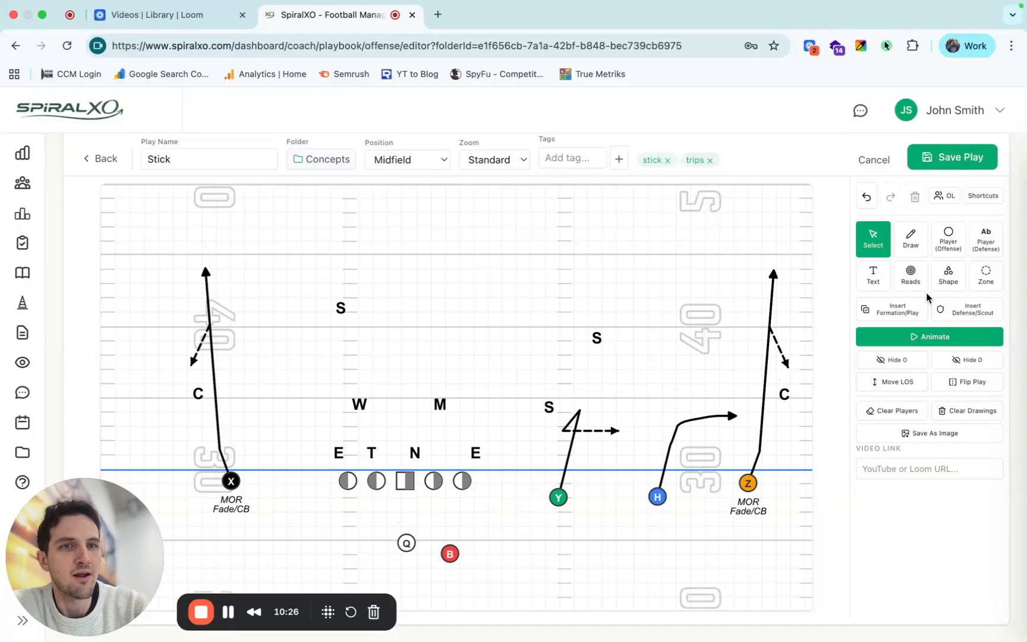
# Add a text label reading "QB Reads:" in the backfield below the quarterback.
pyautogui.click(873, 275)
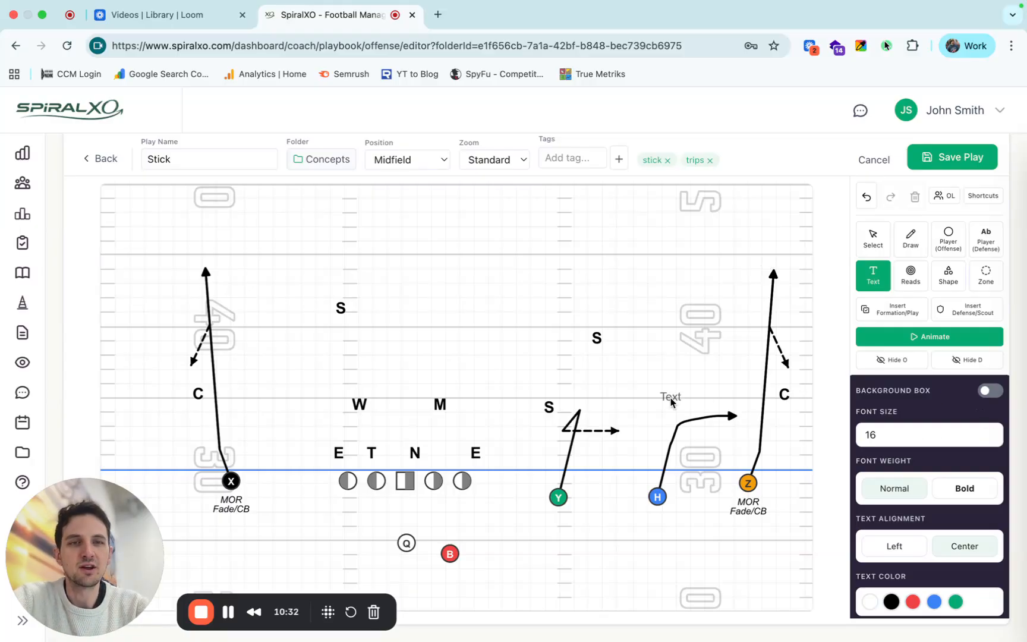
pyautogui.scroll(-1, 670, 402)
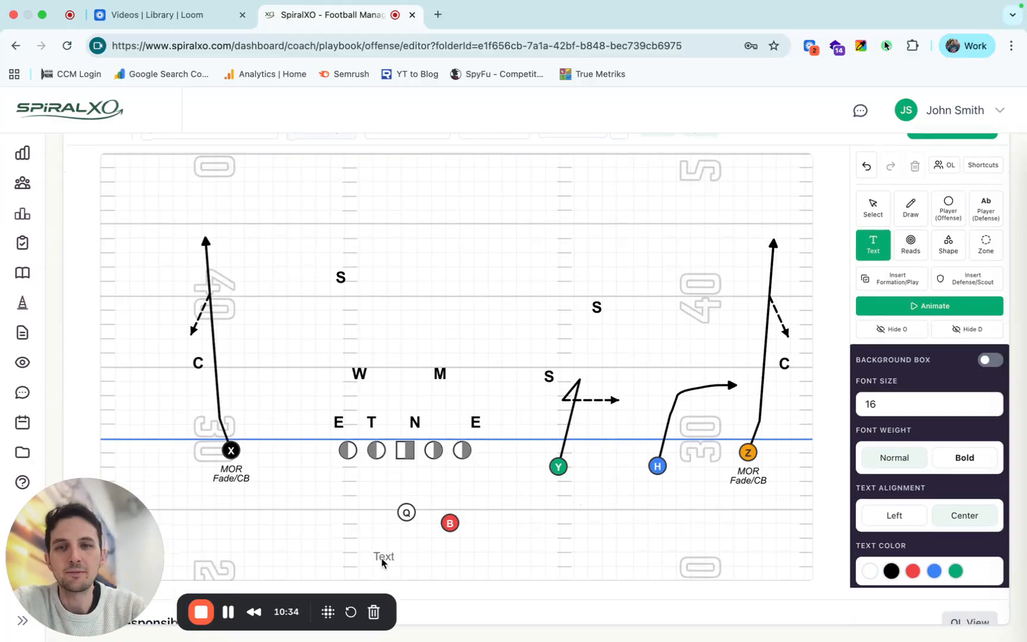
pyautogui.click(343, 559)
pyautogui.write('QB R')
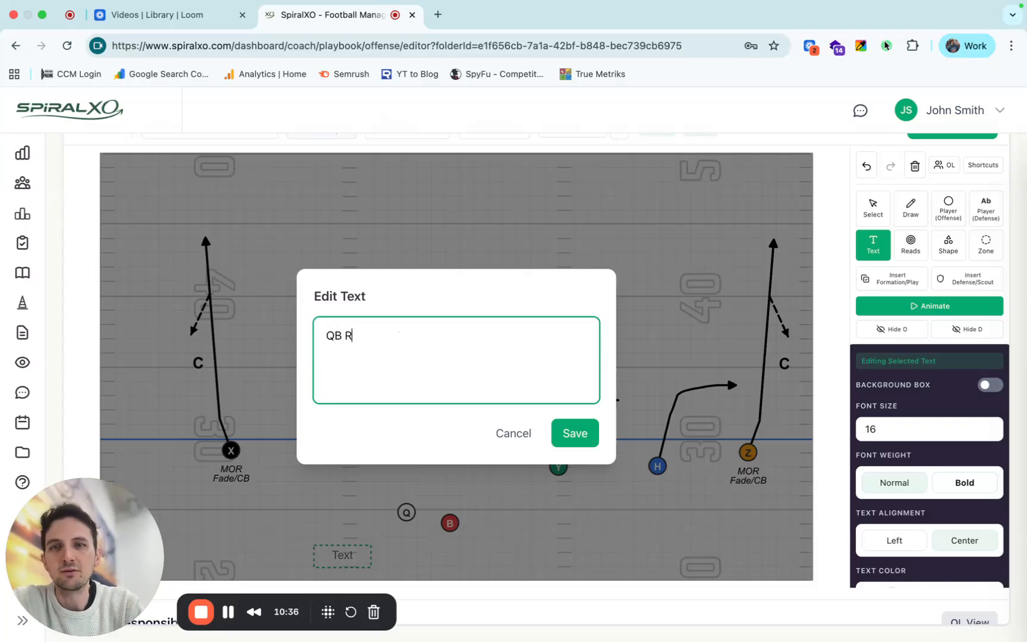
pyautogui.write('eads:')
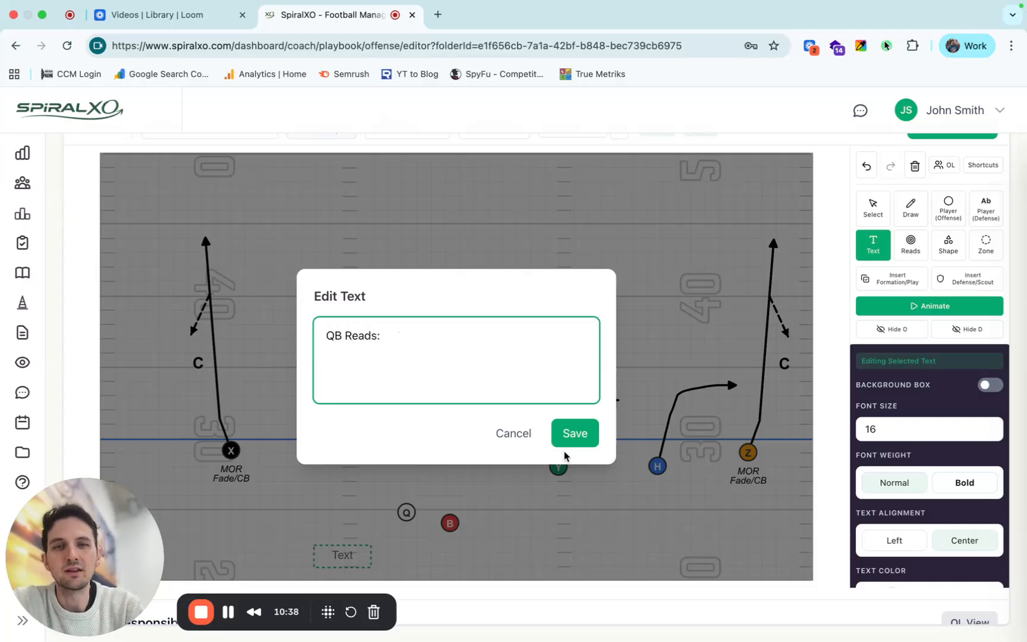
pyautogui.click(564, 434)
# Give the "QB Reads:" label a background box and reshape it into a wide, shallow box behind the right side of the formation.
pyautogui.click(987, 387)
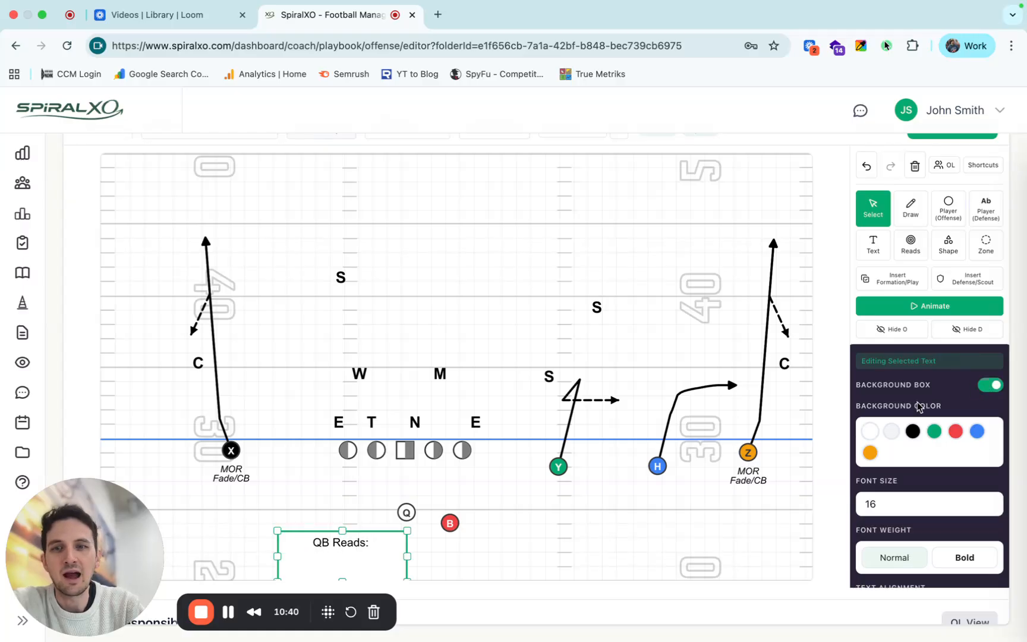
pyautogui.moveTo(407, 556); pyautogui.dragTo(533, 555)
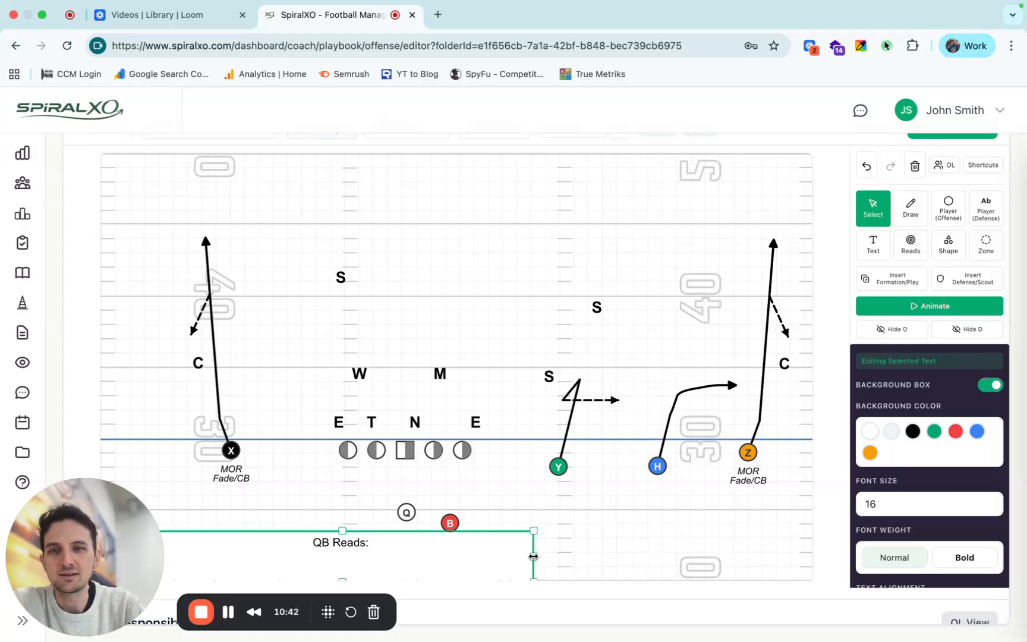
pyautogui.click(343, 579)
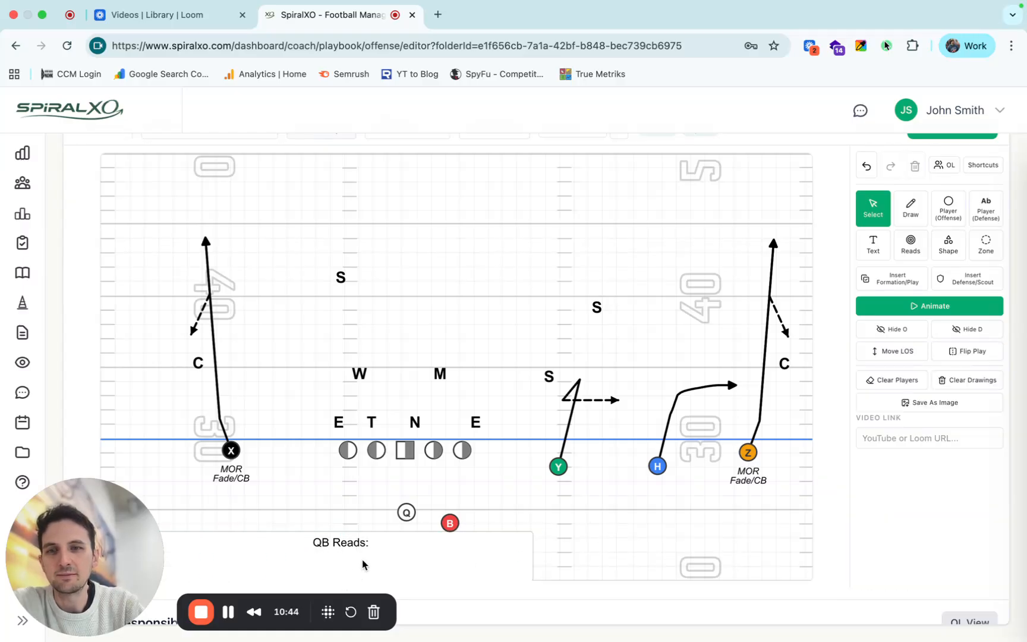
pyautogui.moveTo(362, 559); pyautogui.dragTo(457, 525)
pyautogui.moveTo(535, 526); pyautogui.dragTo(651, 560)
pyautogui.moveTo(577, 573); pyautogui.dragTo(576, 564)
pyautogui.moveTo(652, 548); pyautogui.dragTo(707, 548)
# Left-align the "QB Reads:" text and fit its box into the lower right corner of the field.
pyautogui.scroll(-2, 937, 507)
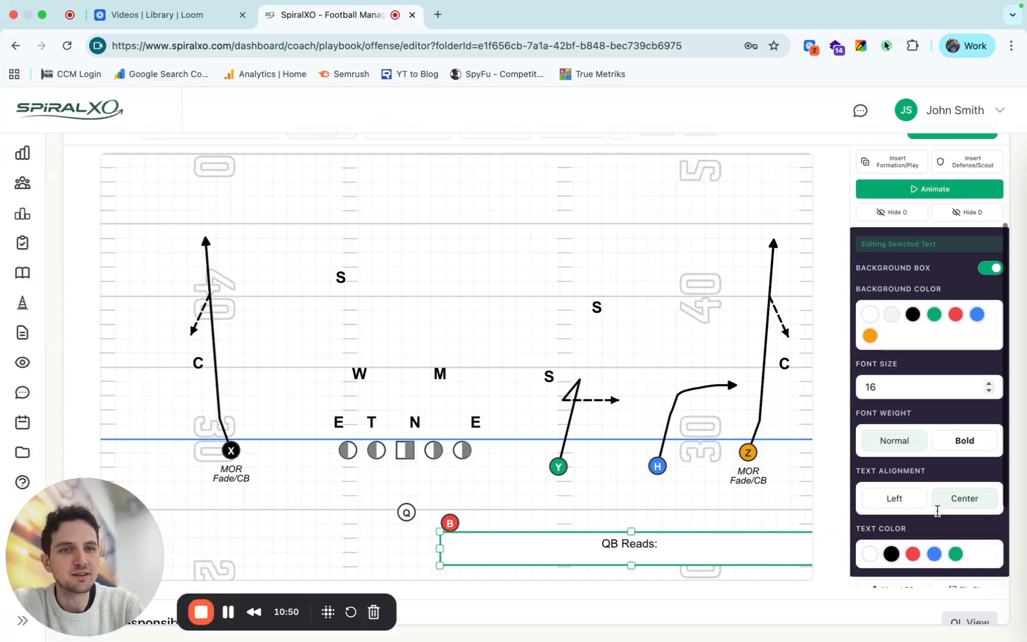
pyautogui.click(892, 499)
pyautogui.moveTo(771, 554)
pyautogui.mouseDown()
pyautogui.moveTo(725, 558)
pyautogui.moveTo(760, 560)
pyautogui.mouseUp()
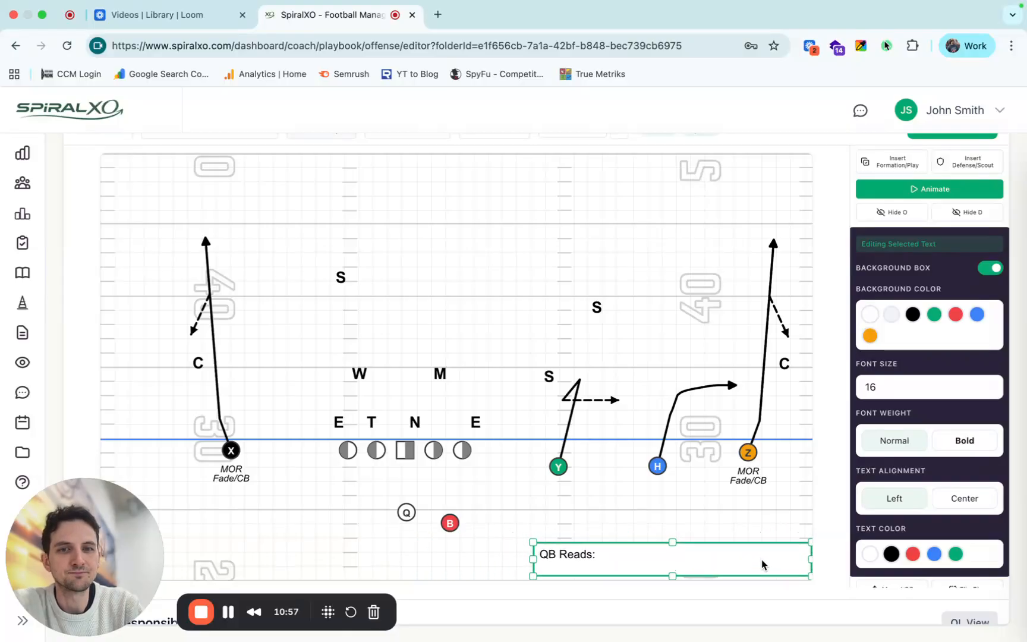
pyautogui.click(777, 520)
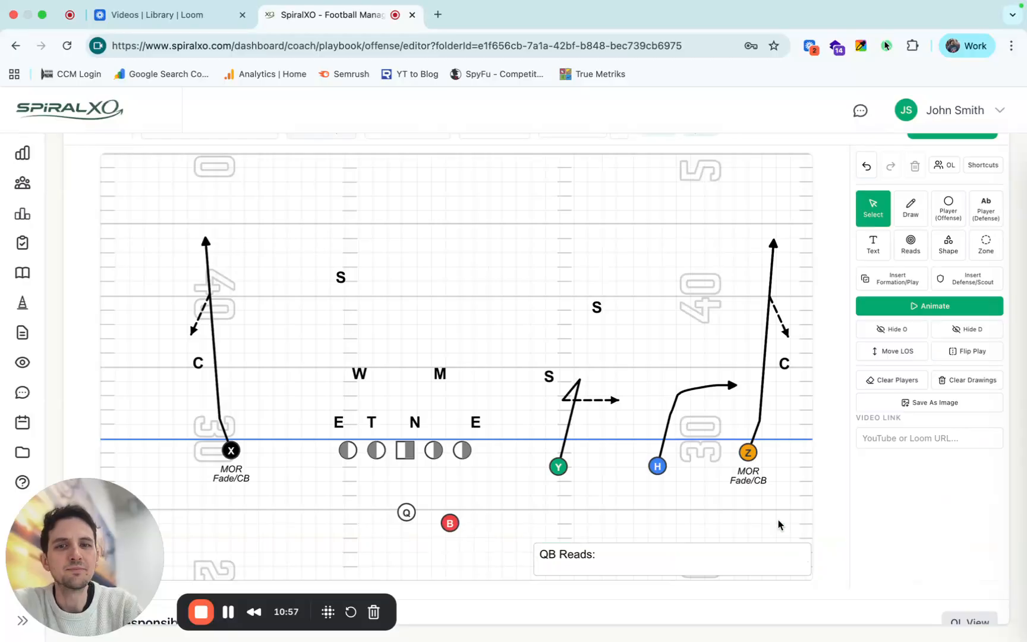
# Place red preset reads on the routes: 1 beside Z's, 2 above H's, 3 beside Y's and Alert beside X's.
pyautogui.click(911, 246)
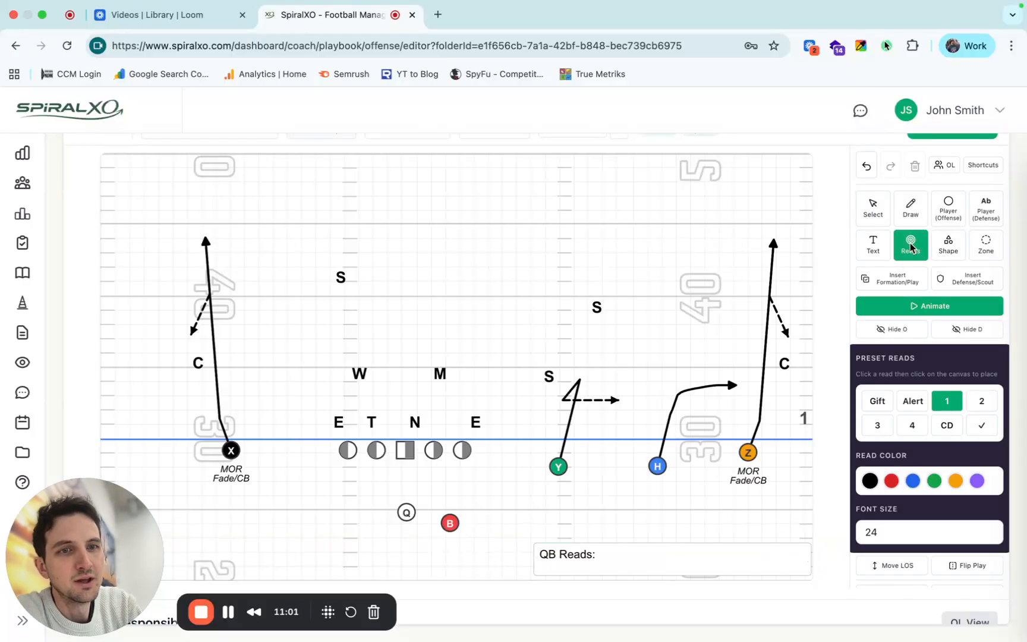
pyautogui.click(892, 482)
pyautogui.scroll(-2, 895, 484)
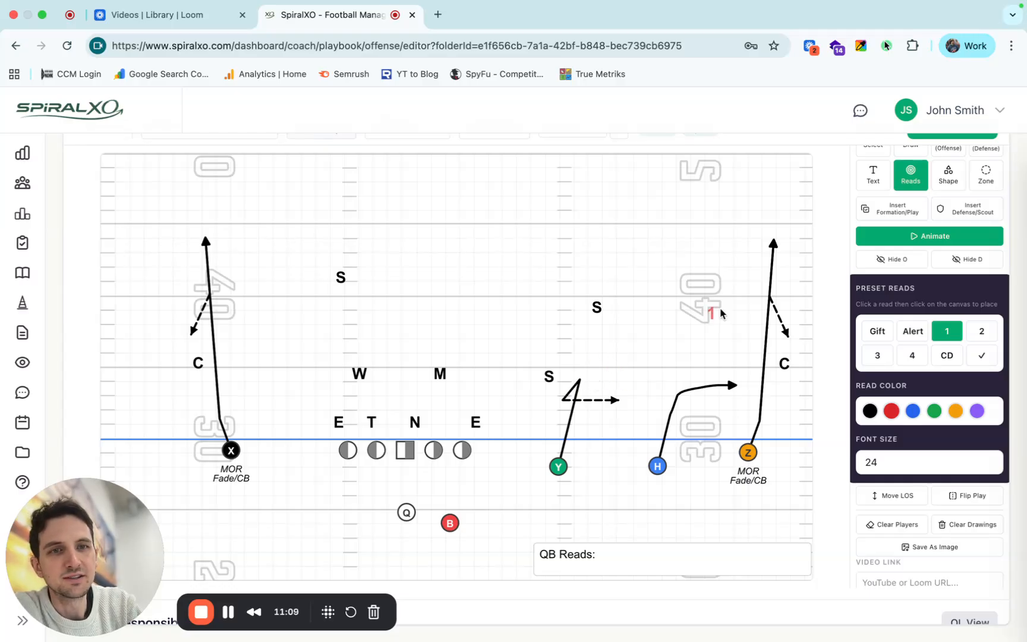
pyautogui.click(787, 284)
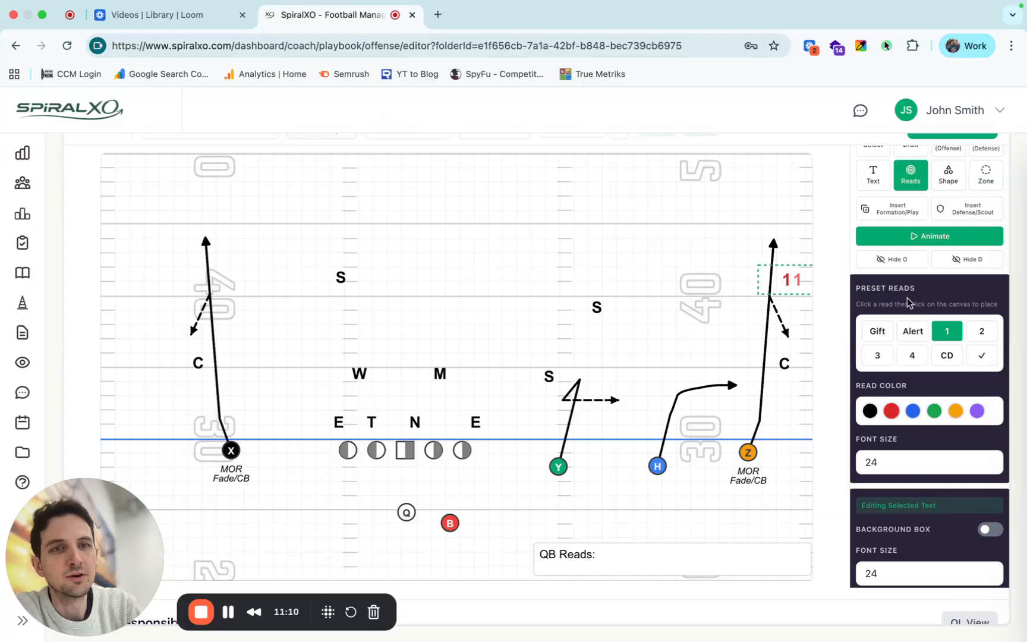
pyautogui.click(982, 331)
pyautogui.click(707, 377)
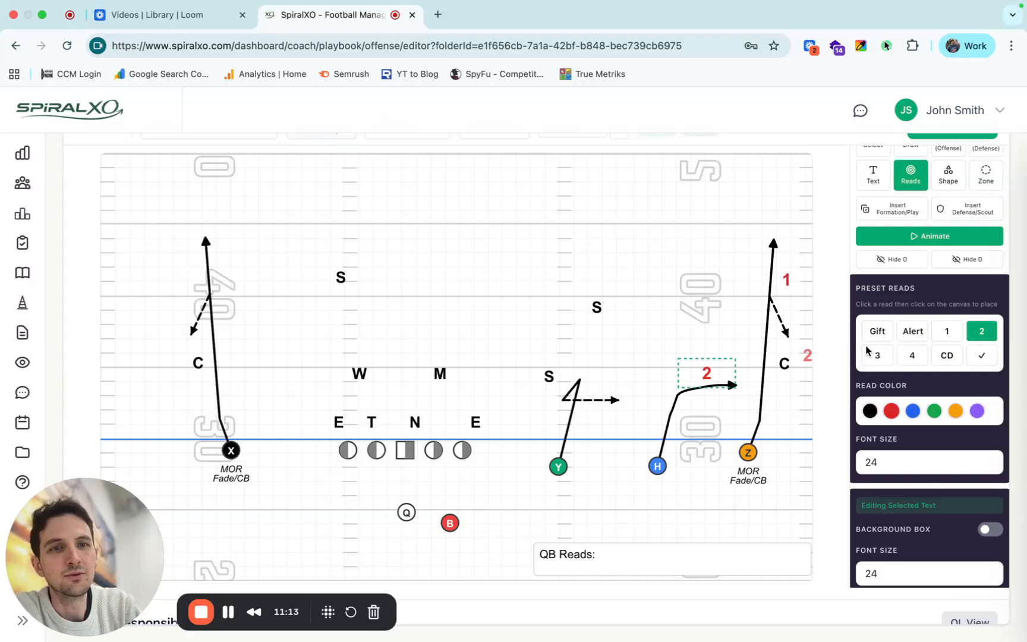
pyautogui.click(884, 360)
pyautogui.click(596, 379)
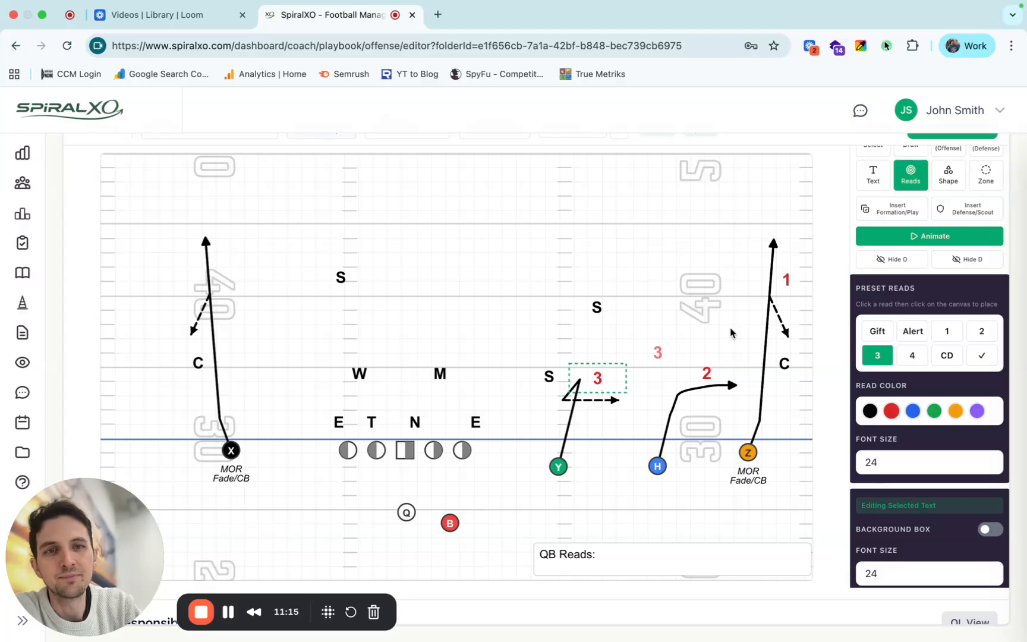
pyautogui.click(914, 331)
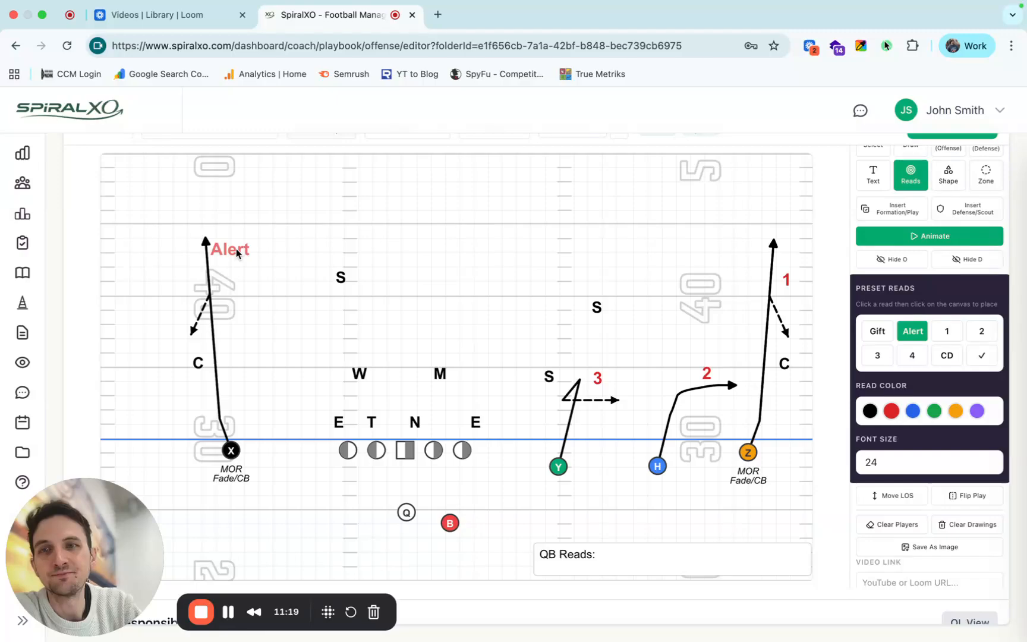
pyautogui.click(236, 250)
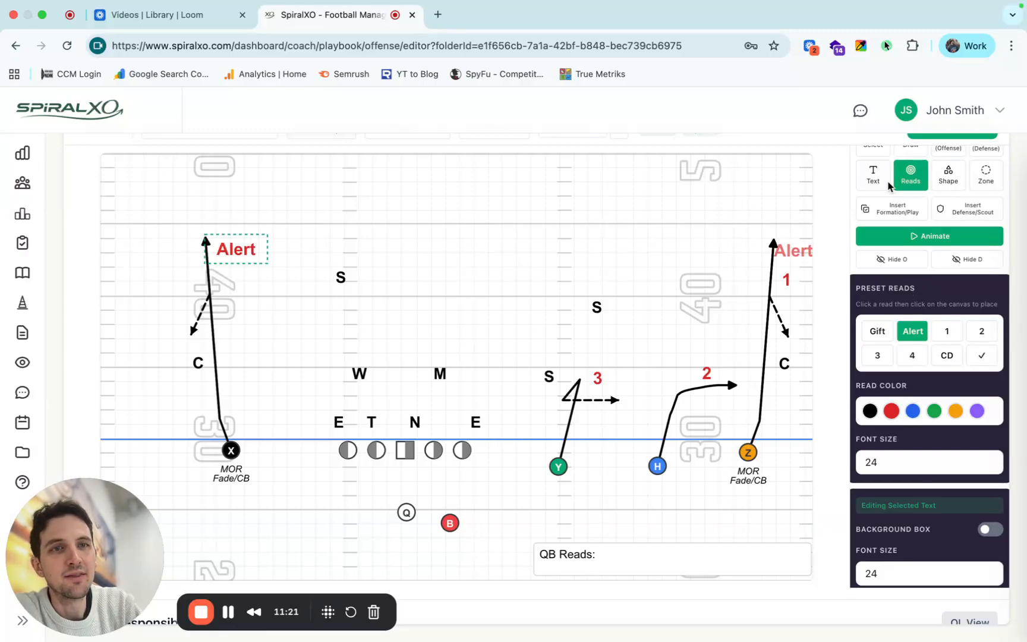
# Circle the M linebacker with a red border-only circle shape.
pyautogui.scroll(1, 891, 172)
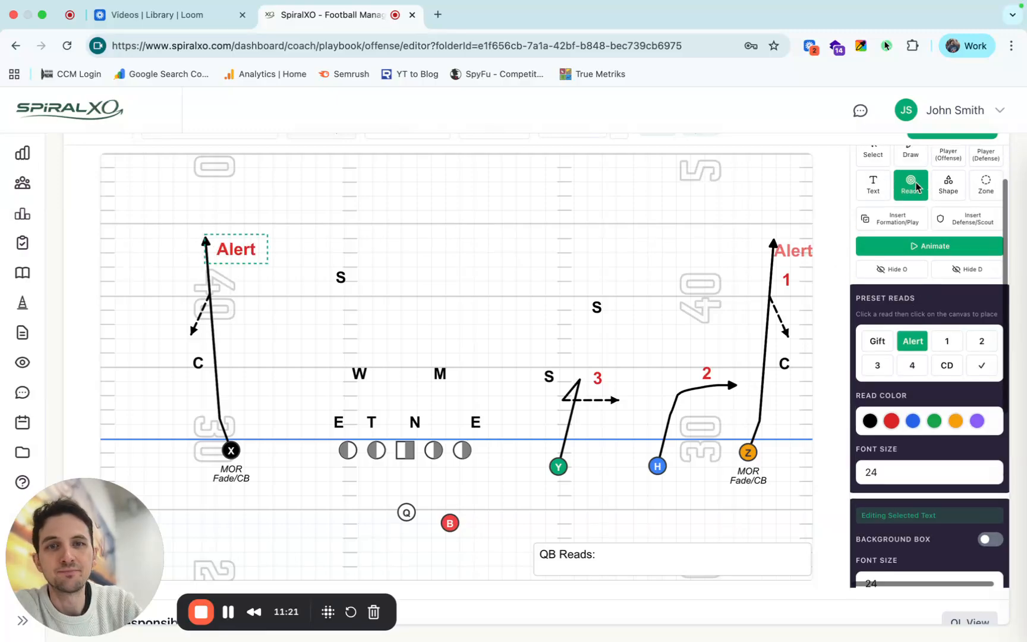
pyautogui.click(948, 195)
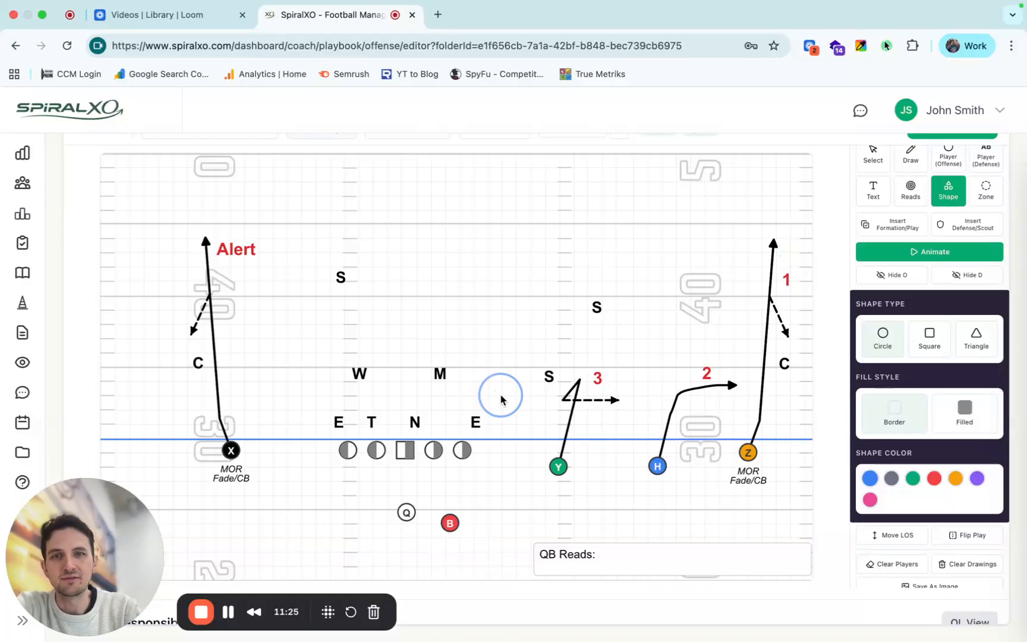
pyautogui.click(708, 383)
pyautogui.click(935, 478)
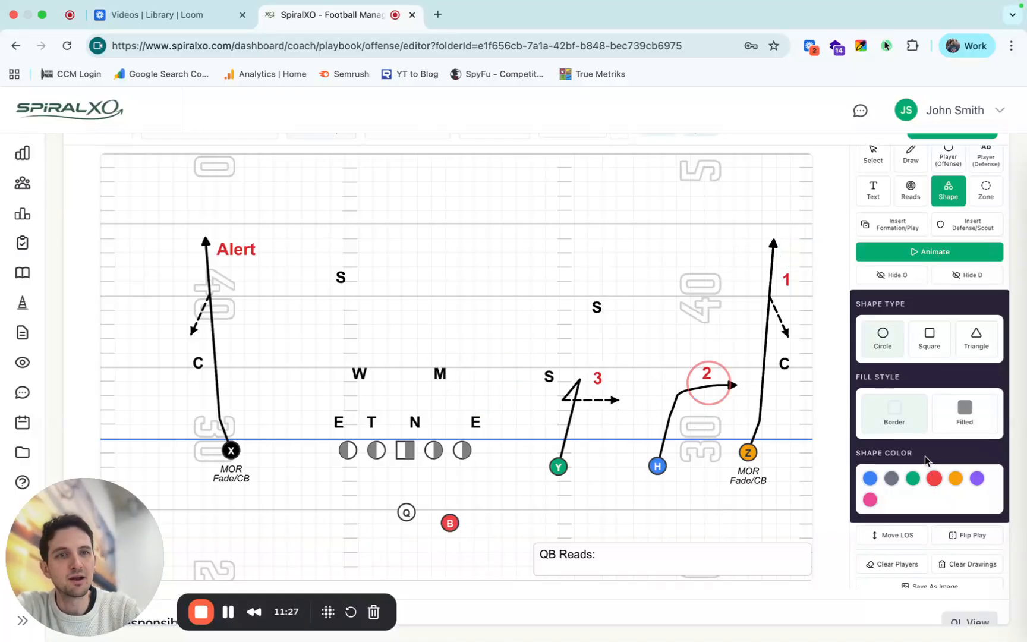
pyautogui.click(441, 373)
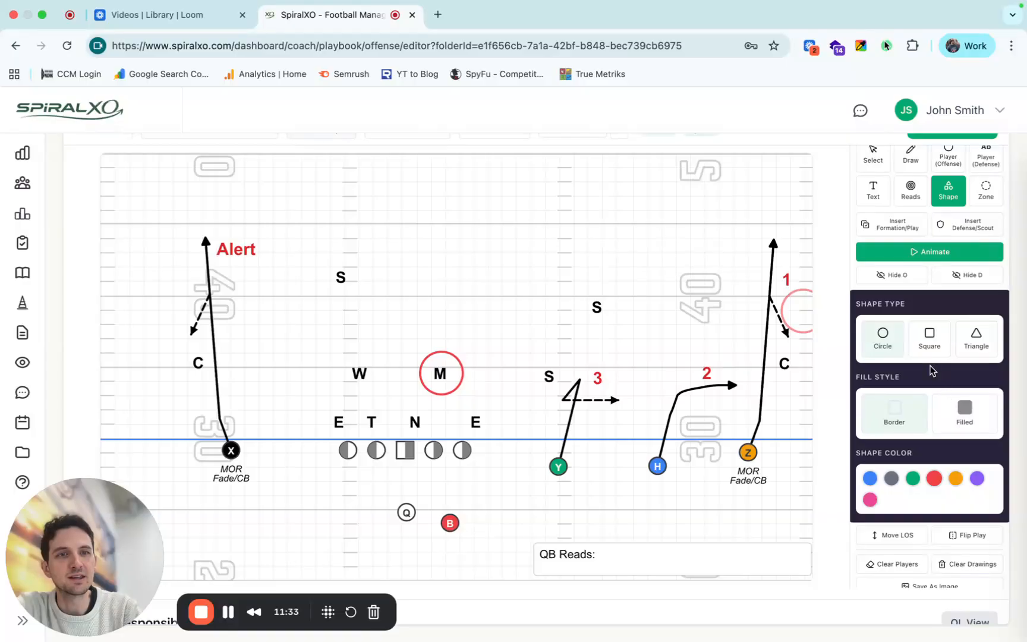
pyautogui.click(926, 340)
pyautogui.click(977, 339)
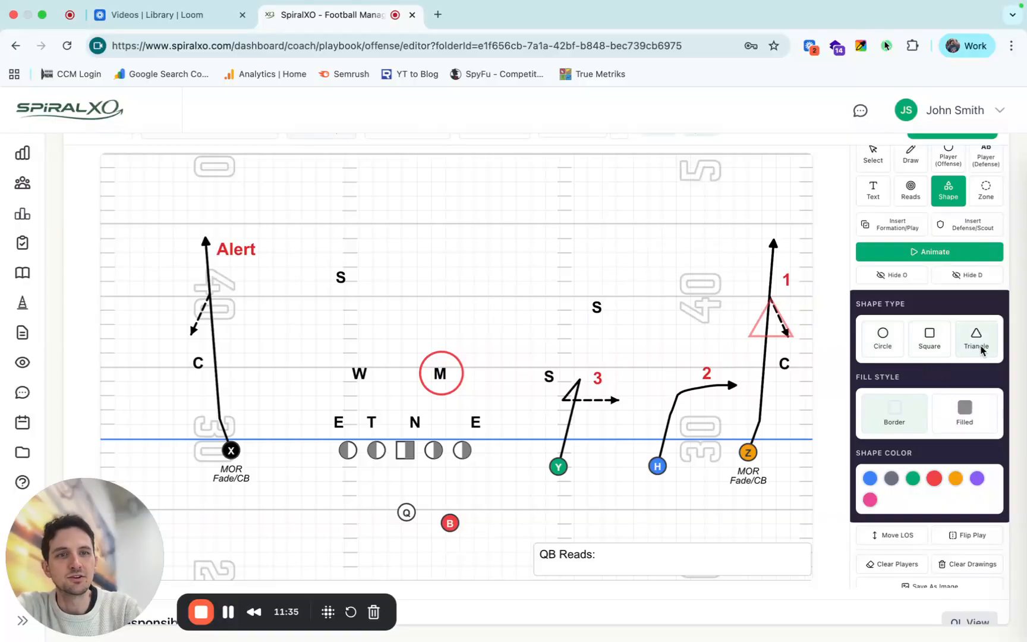
pyautogui.click(950, 424)
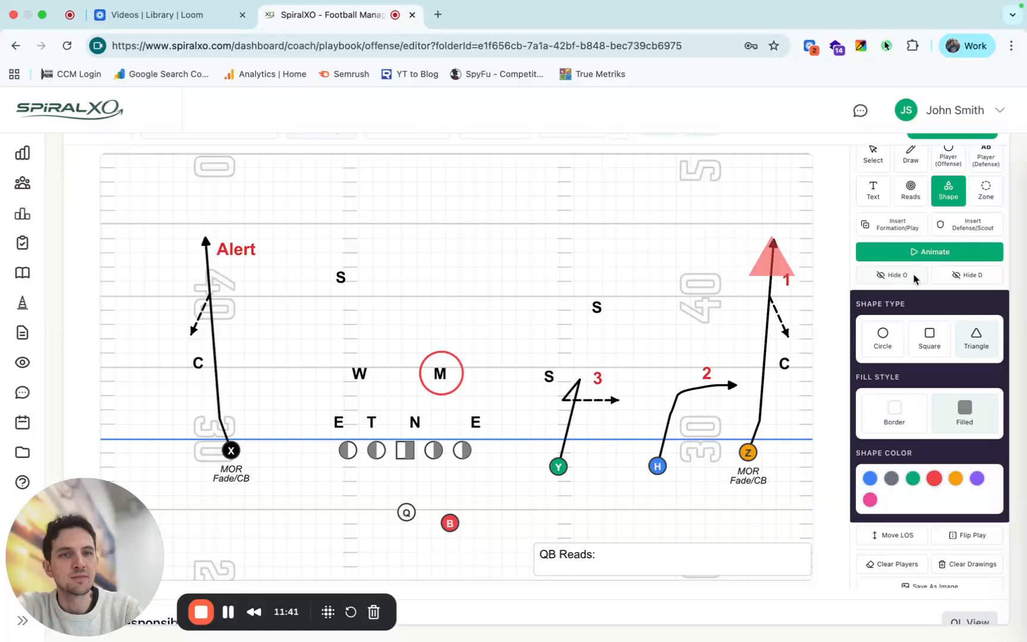
pyautogui.scroll(2, 916, 279)
pyautogui.click(873, 208)
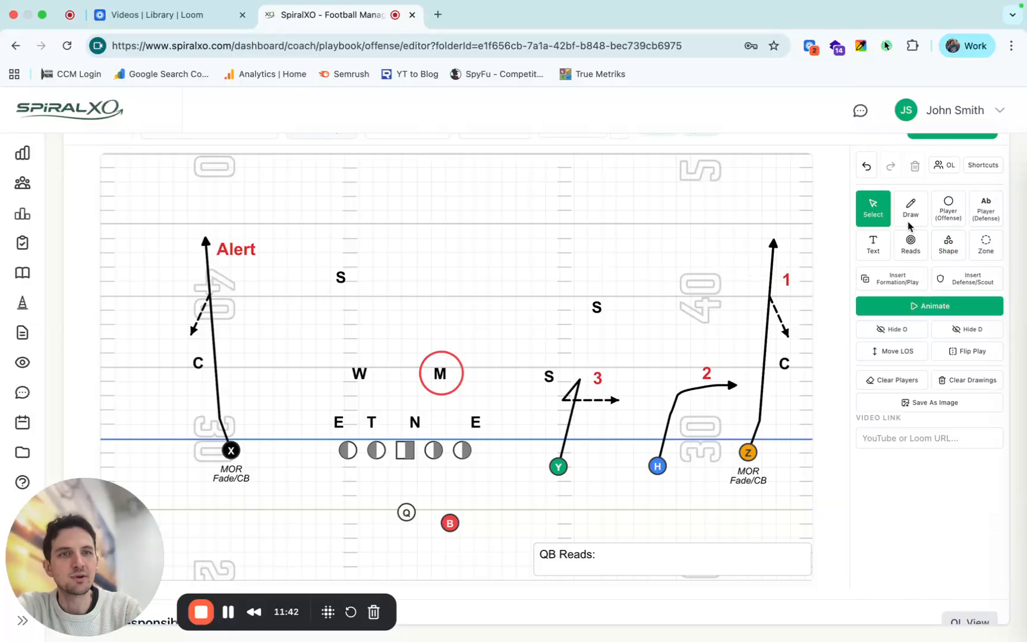
# Try a blue Deep 1/2 zone on the deep right, move it to the deep left of the field, and delete it.
pyautogui.click(985, 245)
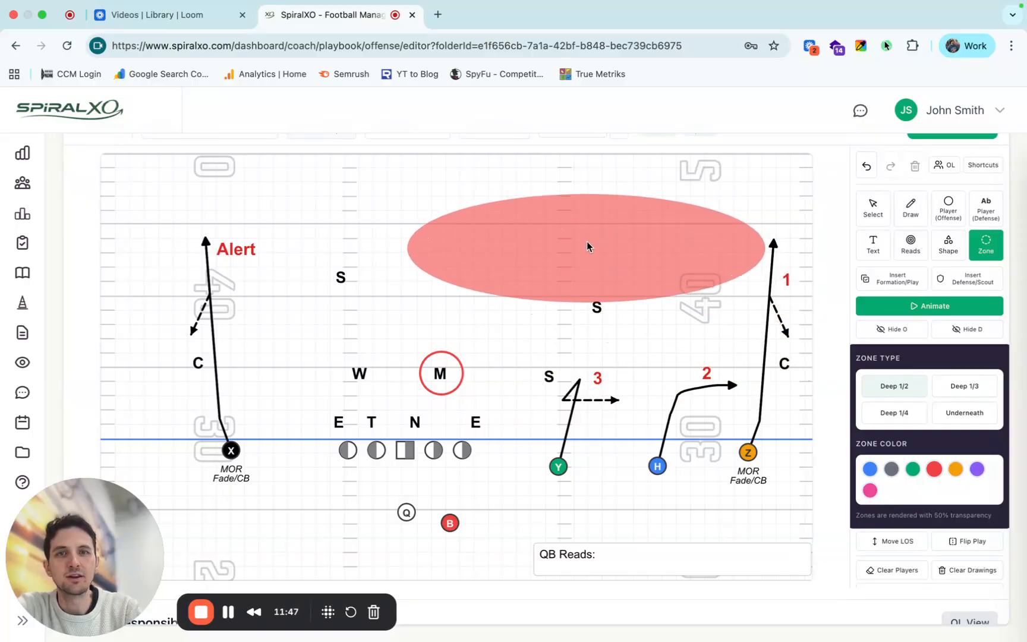
pyautogui.click(870, 469)
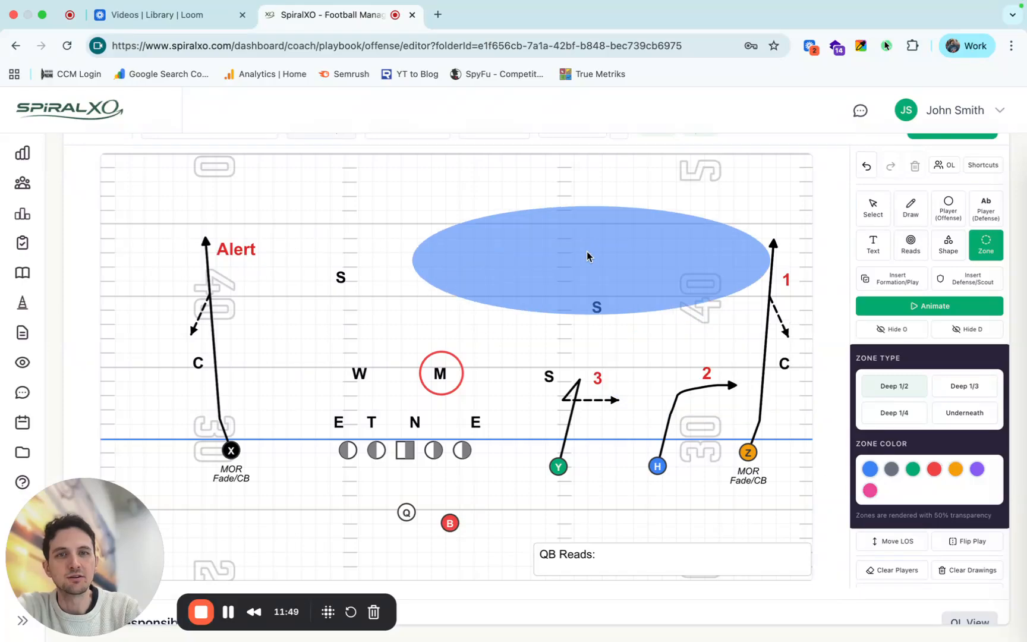
pyautogui.click(618, 217)
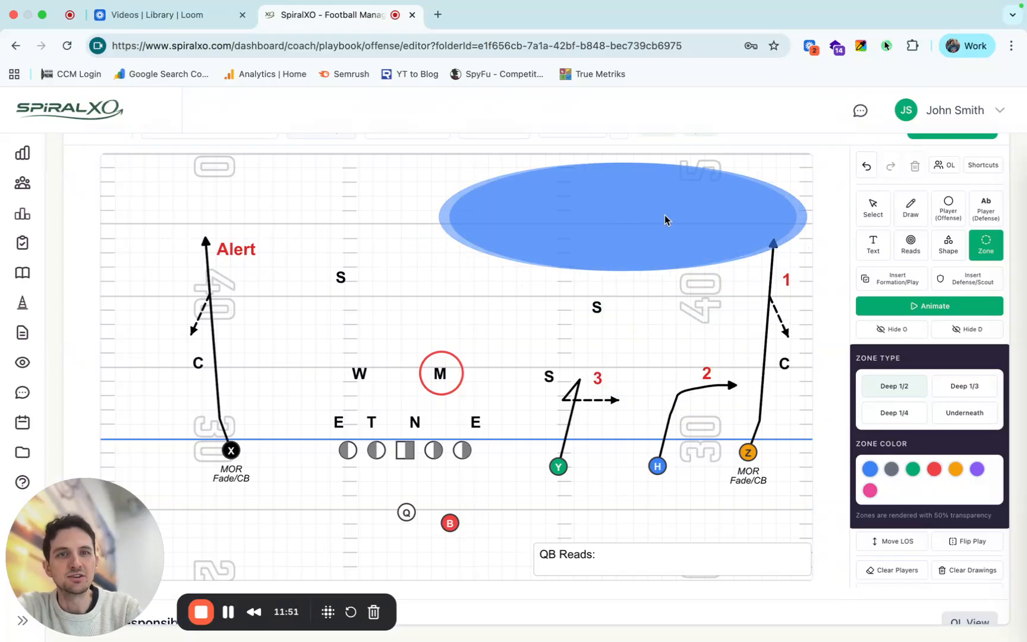
pyautogui.click(873, 209)
pyautogui.moveTo(688, 245); pyautogui.dragTo(316, 225)
pyautogui.click(618, 245)
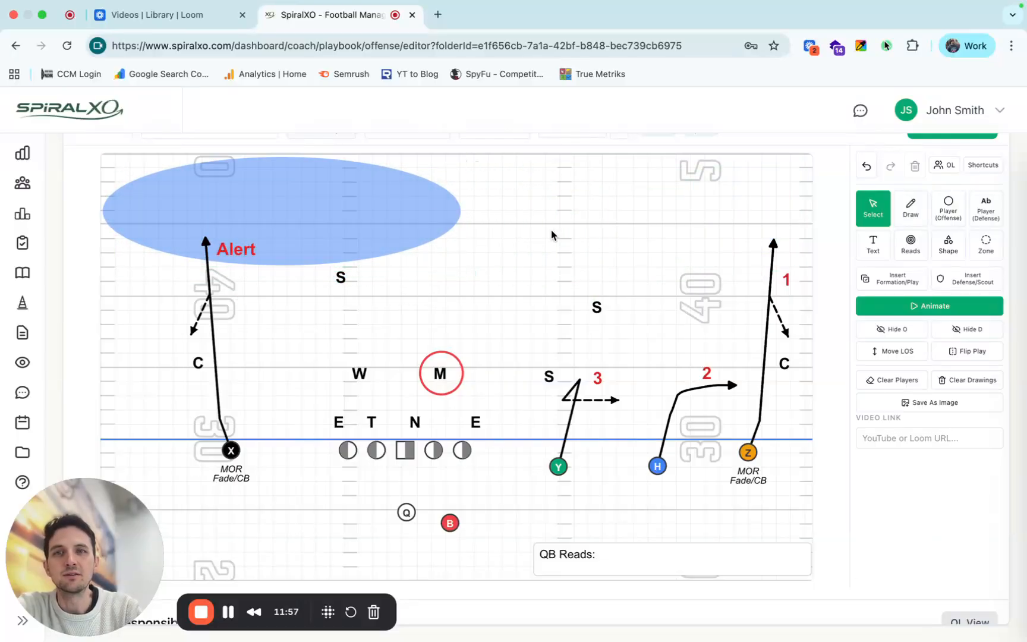
pyautogui.click(433, 218)
pyautogui.click(915, 166)
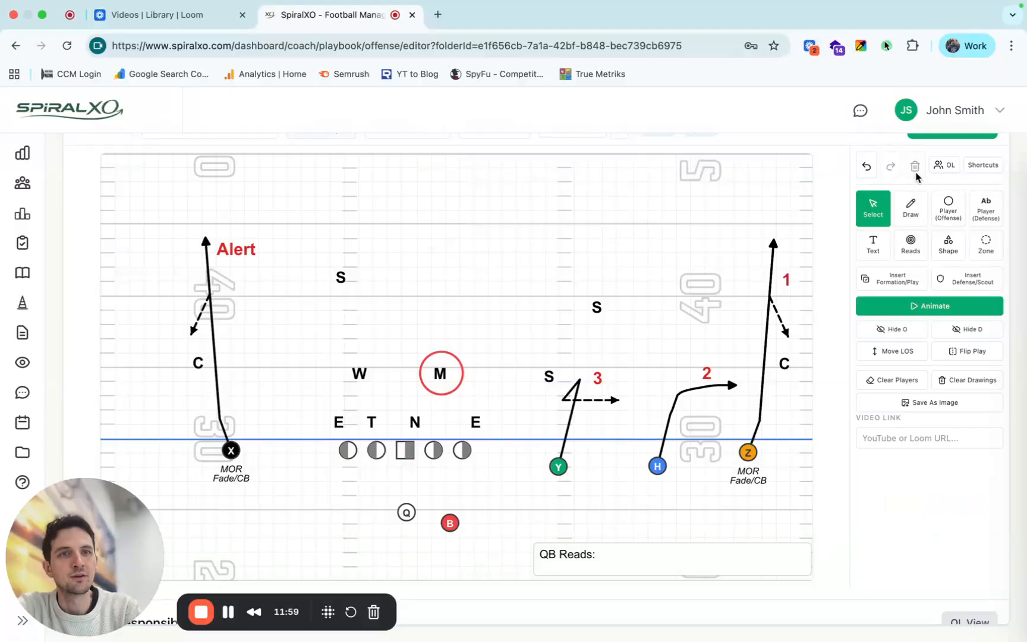
# Re-enter S as the label of the deep safety on the trips side.
pyautogui.click(599, 308)
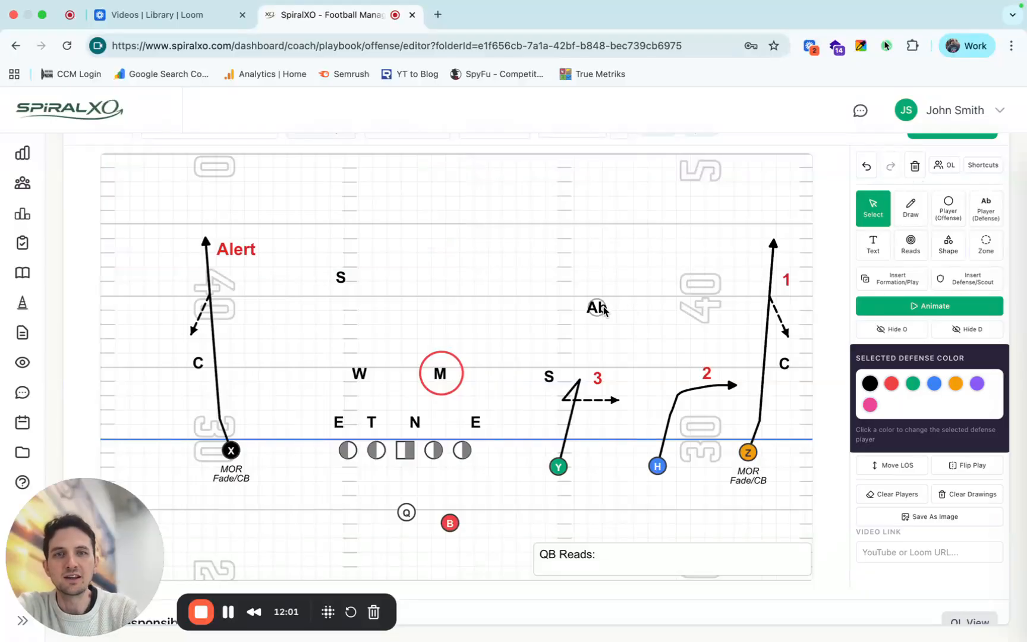
pyautogui.write('S')
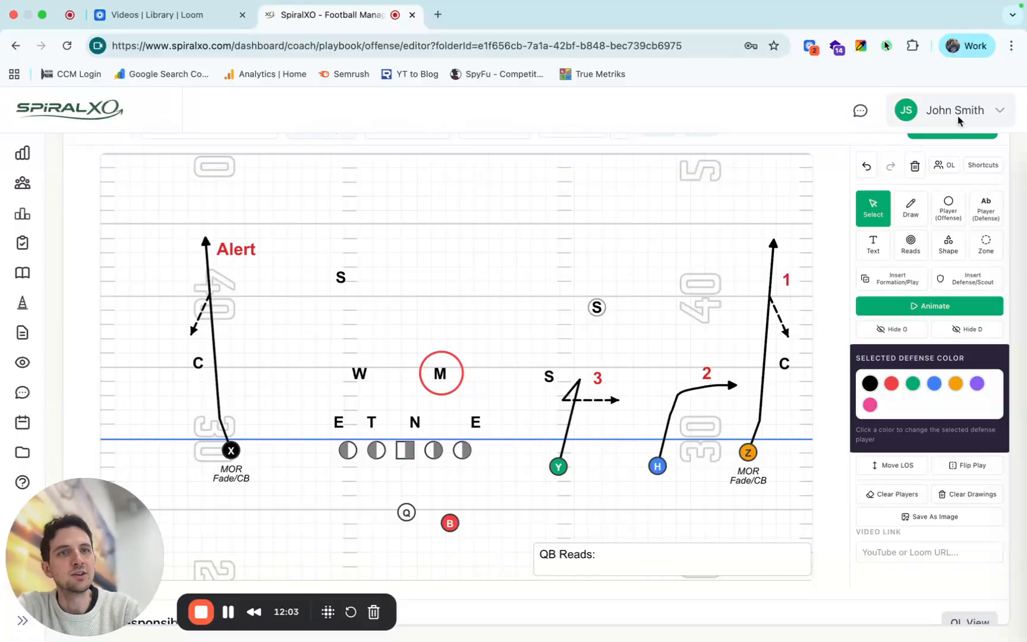
pyautogui.click(575, 259)
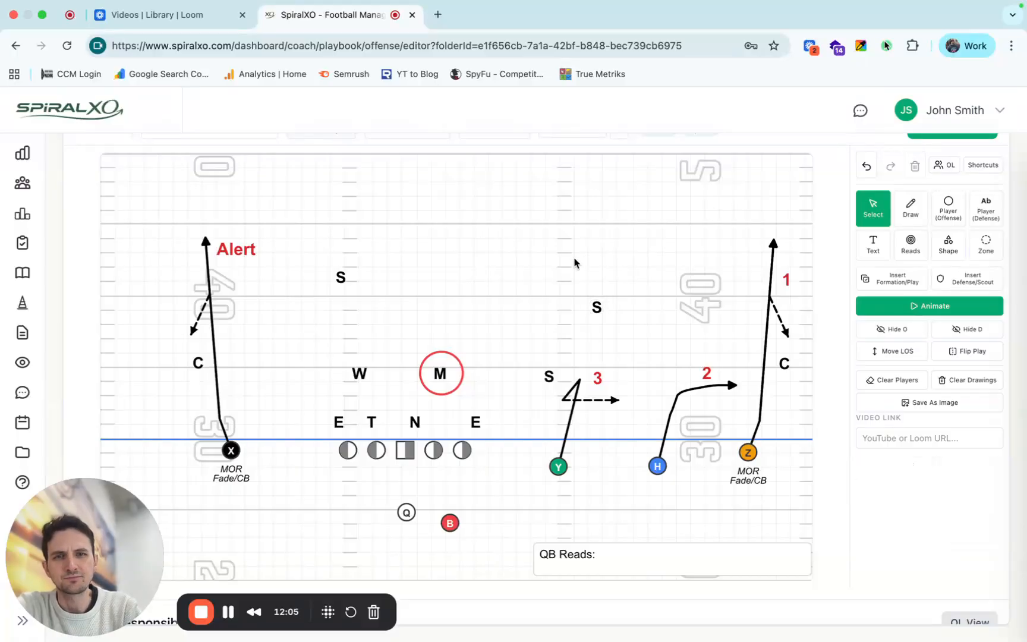
# Review the video link field and the player responsibilities table against the assignment labels under X and Z.
pyautogui.scroll(-1, 896, 521)
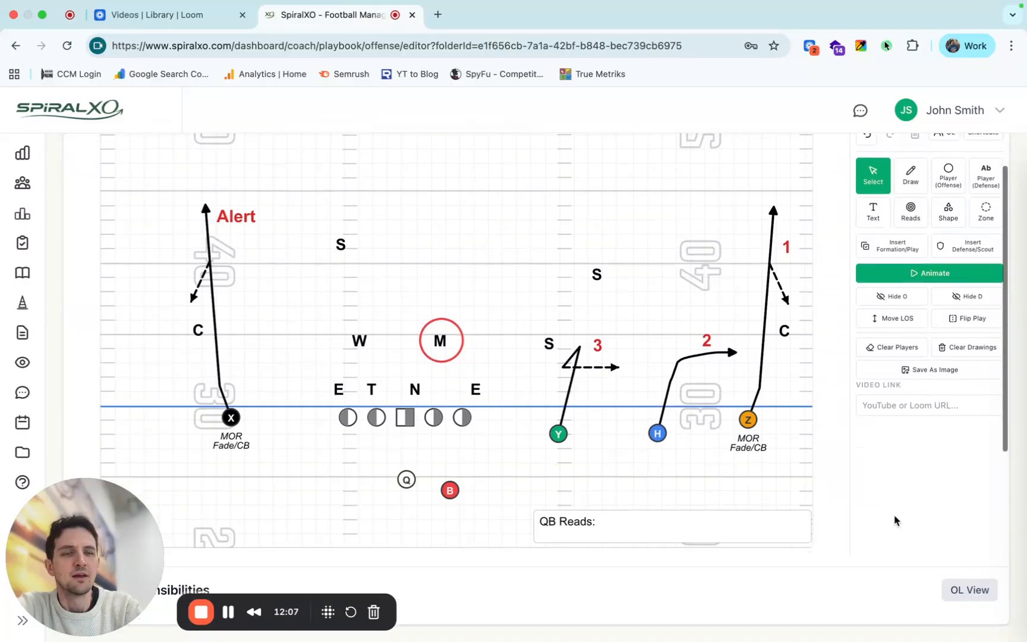
pyautogui.click(920, 408)
pyautogui.scroll(-5, 900, 443)
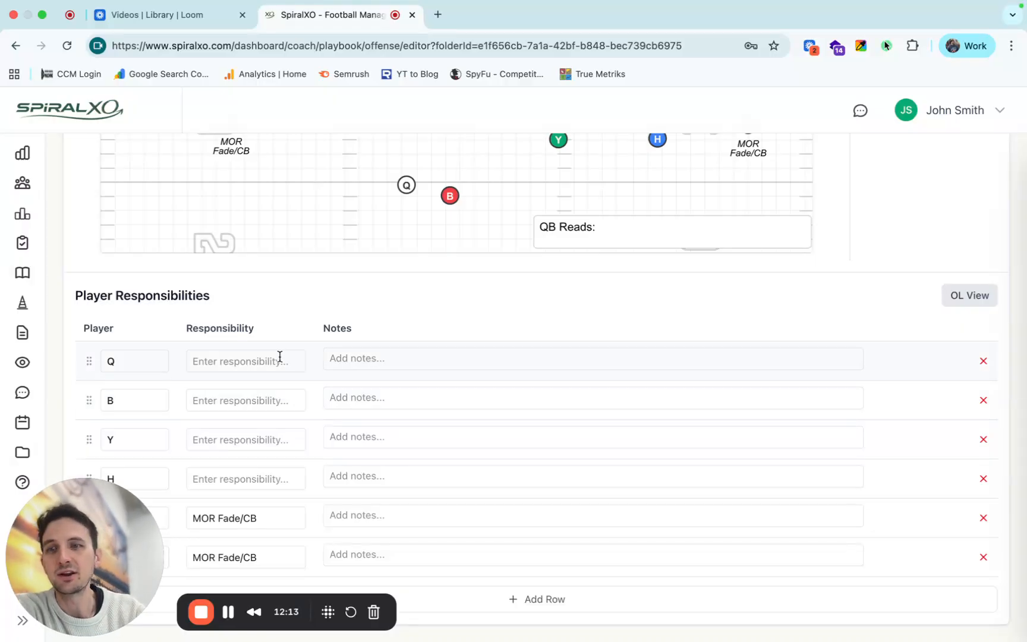
pyautogui.scroll(3, 445, 226)
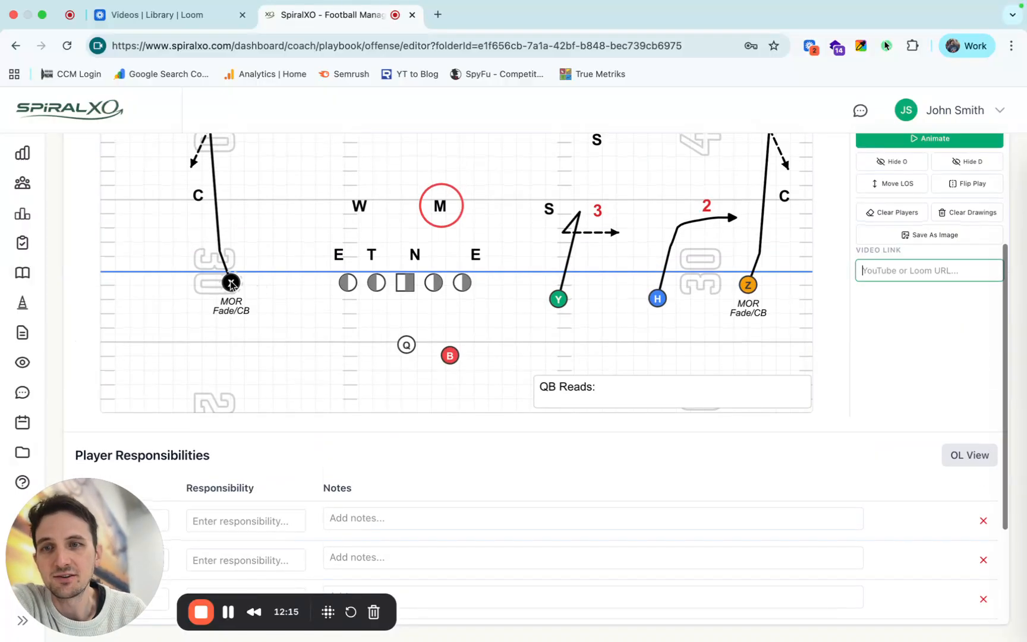
pyautogui.scroll(-3, 574, 294)
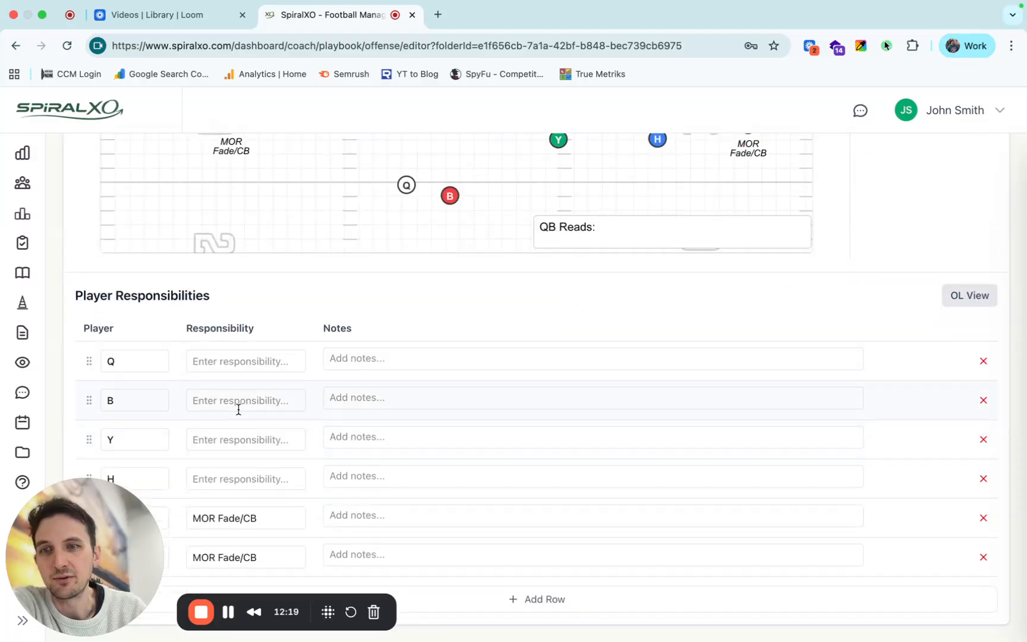
pyautogui.tripleClick(241, 517)
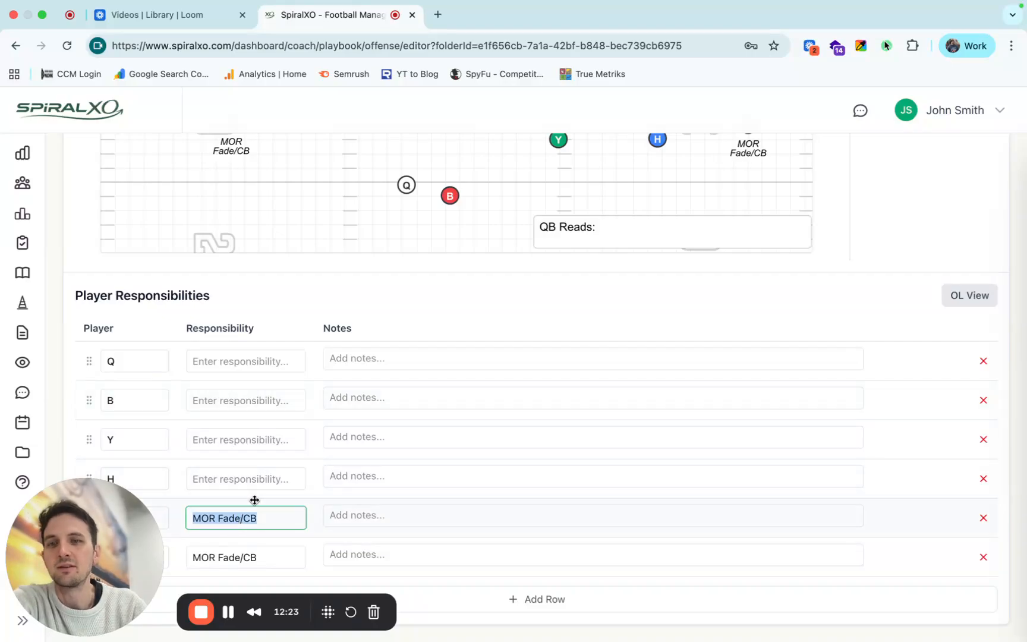
pyautogui.scroll(2, 386, 189)
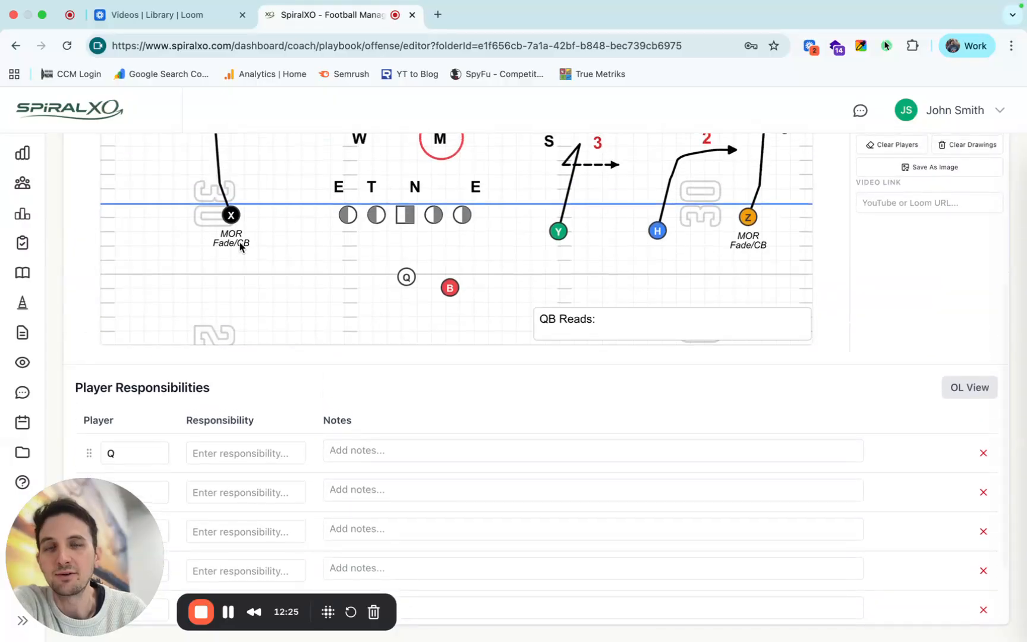
pyautogui.scroll(1, 386, 241)
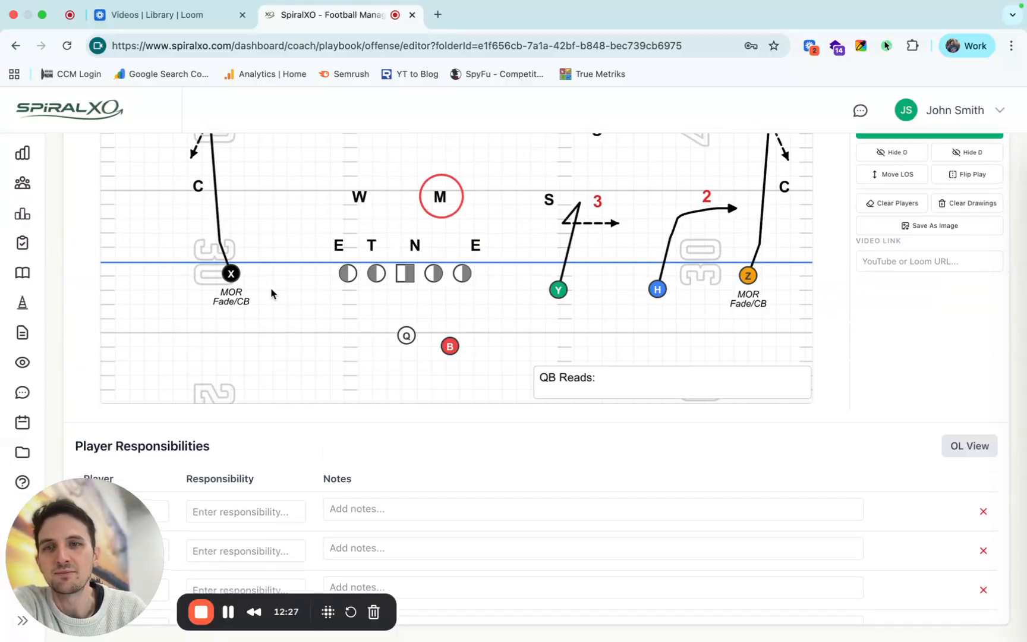
pyautogui.scroll(2, 280, 296)
# Set the field's zoom to OL Focus to work on the offensive line.
pyautogui.click(412, 352)
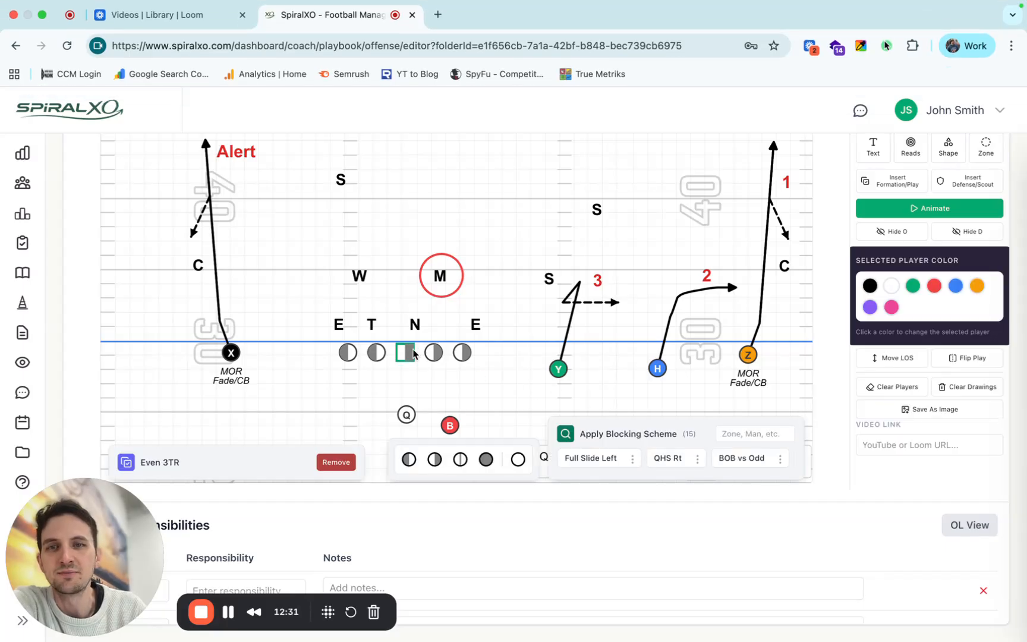
pyautogui.scroll(3, 890, 290)
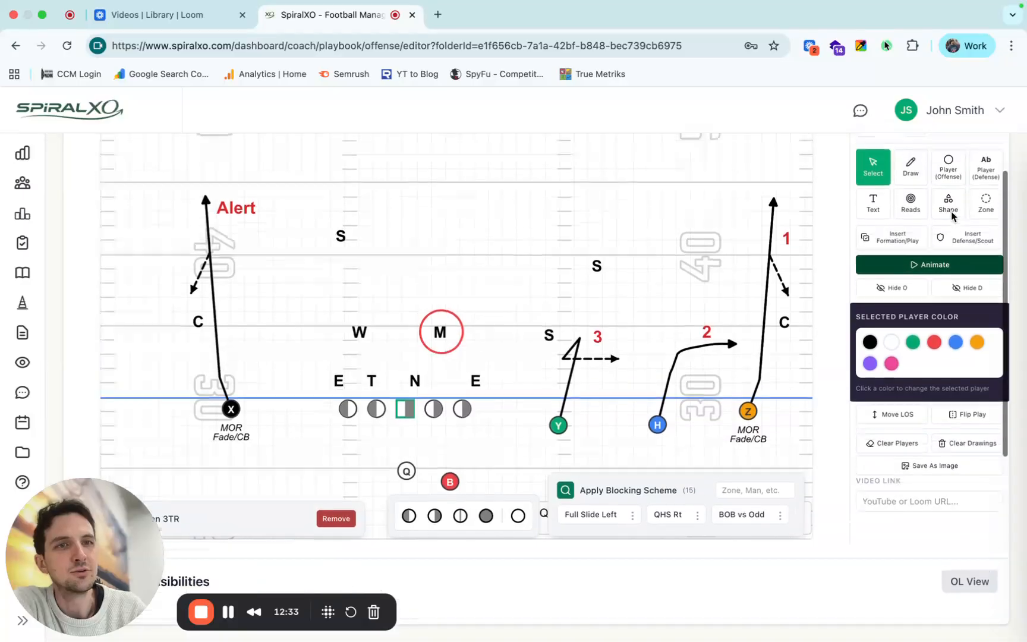
pyautogui.click(475, 164)
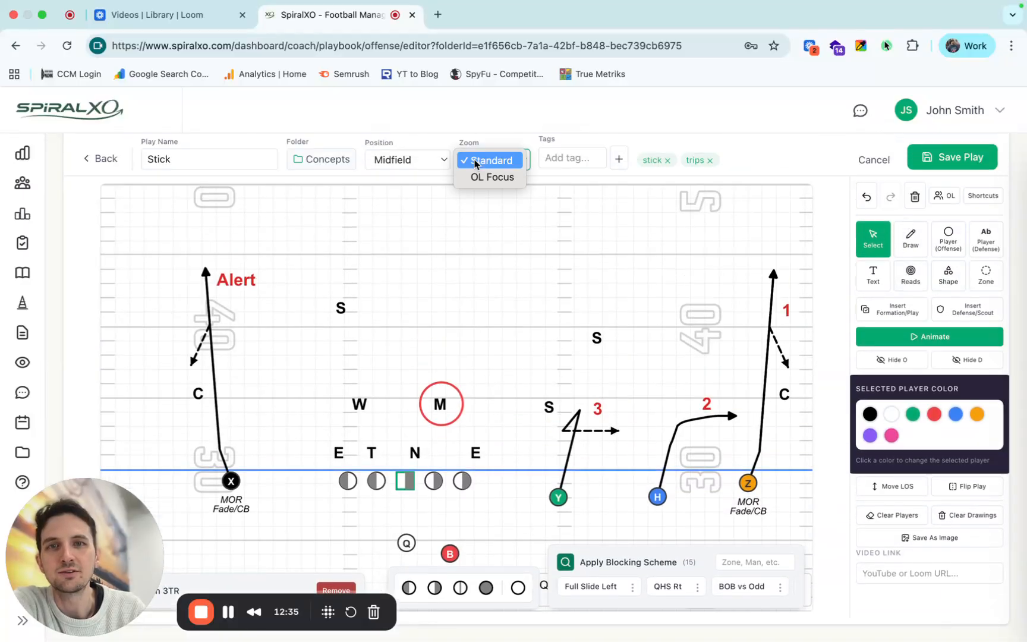
pyautogui.click(475, 178)
# Draw black T-ended block lines stepping back and outward from the right tackle and the right guard.
pyautogui.click(912, 239)
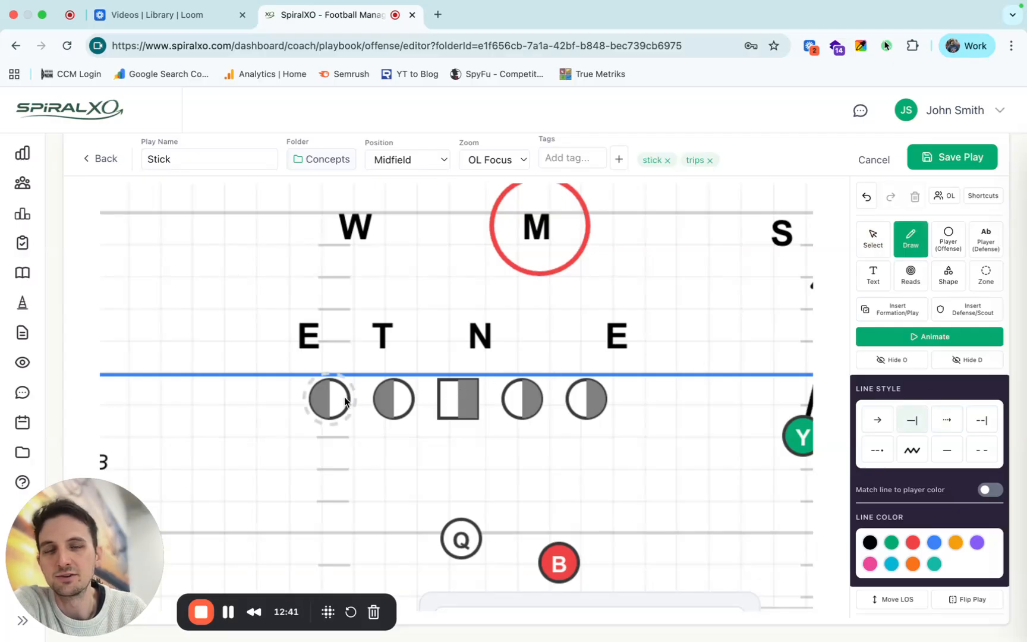
pyautogui.moveTo(589, 398)
pyautogui.mouseDown()
pyautogui.moveTo(608, 456)
pyautogui.moveTo(623, 419)
pyautogui.mouseUp()
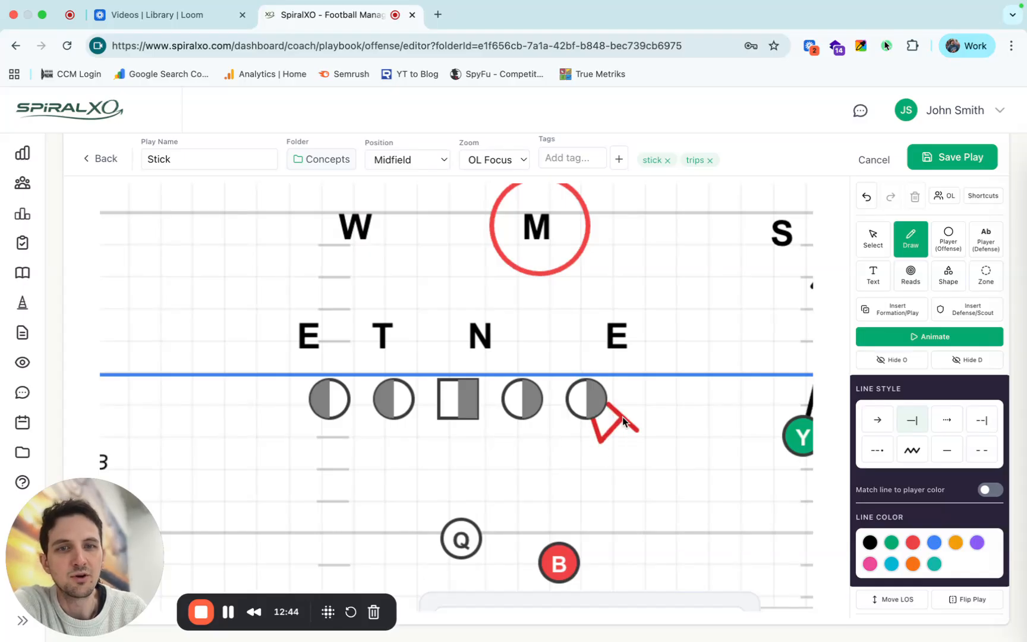
pyautogui.click(874, 201)
pyautogui.click(869, 542)
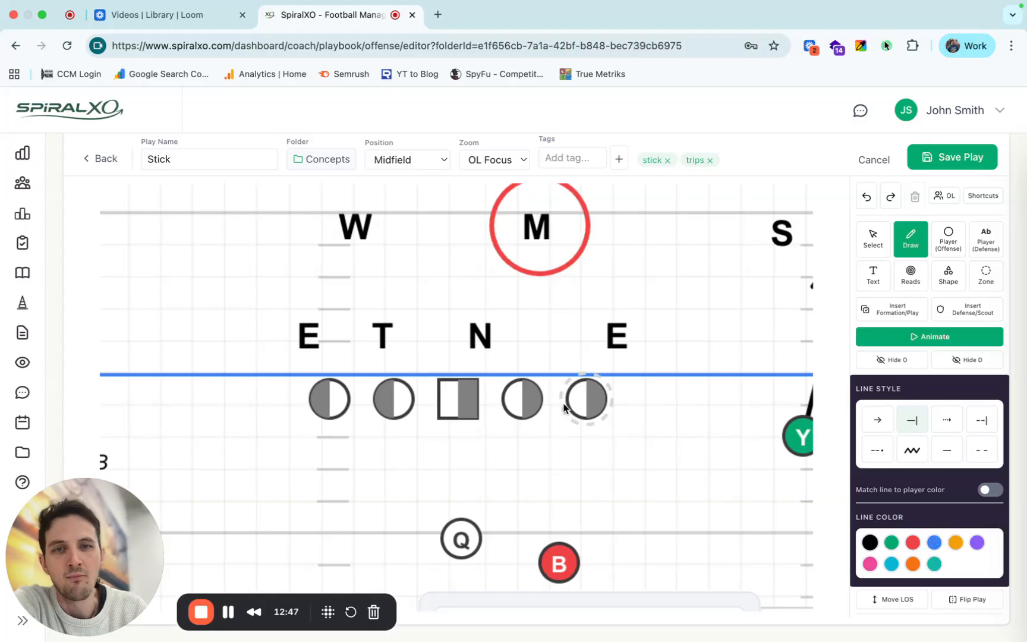
pyautogui.moveTo(585, 397)
pyautogui.mouseDown()
pyautogui.moveTo(607, 443)
pyautogui.moveTo(632, 421)
pyautogui.moveTo(644, 426)
pyautogui.mouseUp()
pyautogui.click(525, 411)
pyautogui.moveTo(542, 435); pyautogui.dragTo(546, 441)
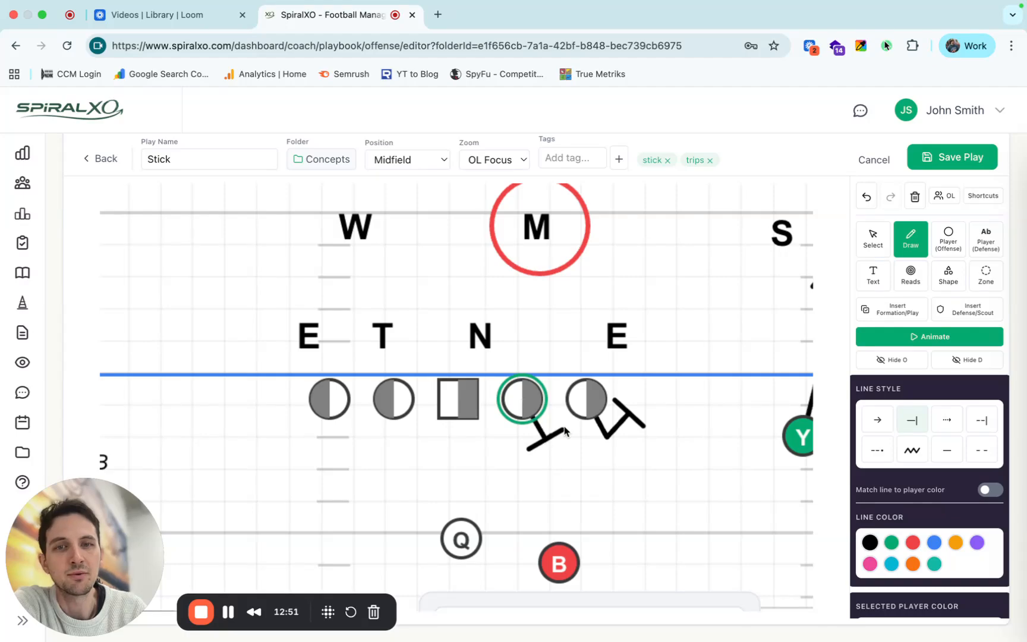
pyautogui.doubleClick(563, 426)
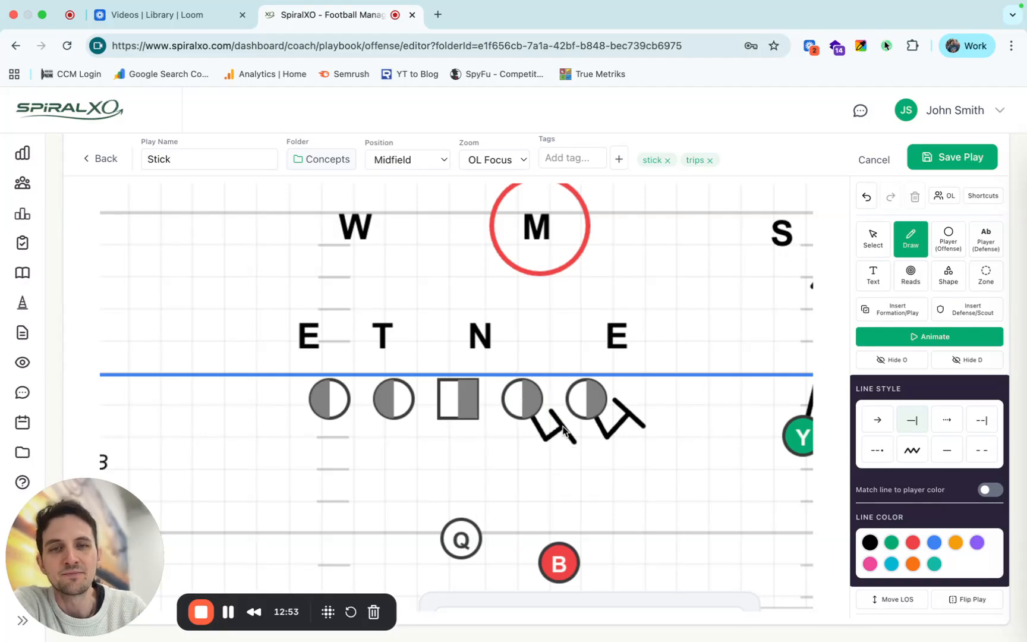
# Draw a curved pull block from the left guard up toward the M linebacker, and a block from the left tackle to the T defender.
pyautogui.moveTo(383, 399)
pyautogui.mouseDown()
pyautogui.moveTo(418, 442)
pyautogui.moveTo(446, 439)
pyautogui.moveTo(538, 371)
pyautogui.moveTo(548, 295)
pyautogui.mouseUp()
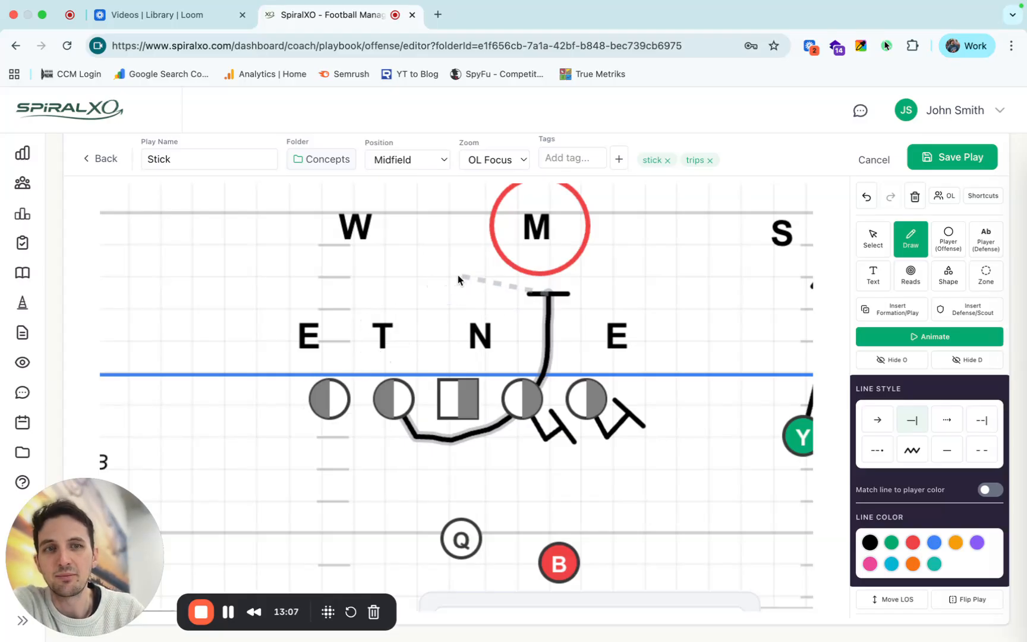
pyautogui.click(320, 400)
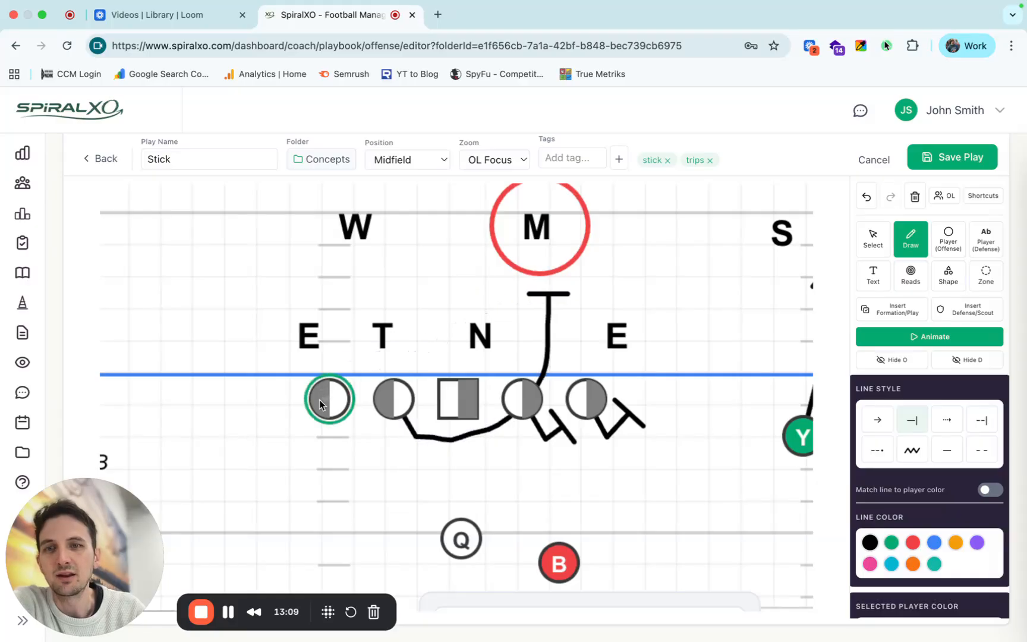
pyautogui.click(376, 342)
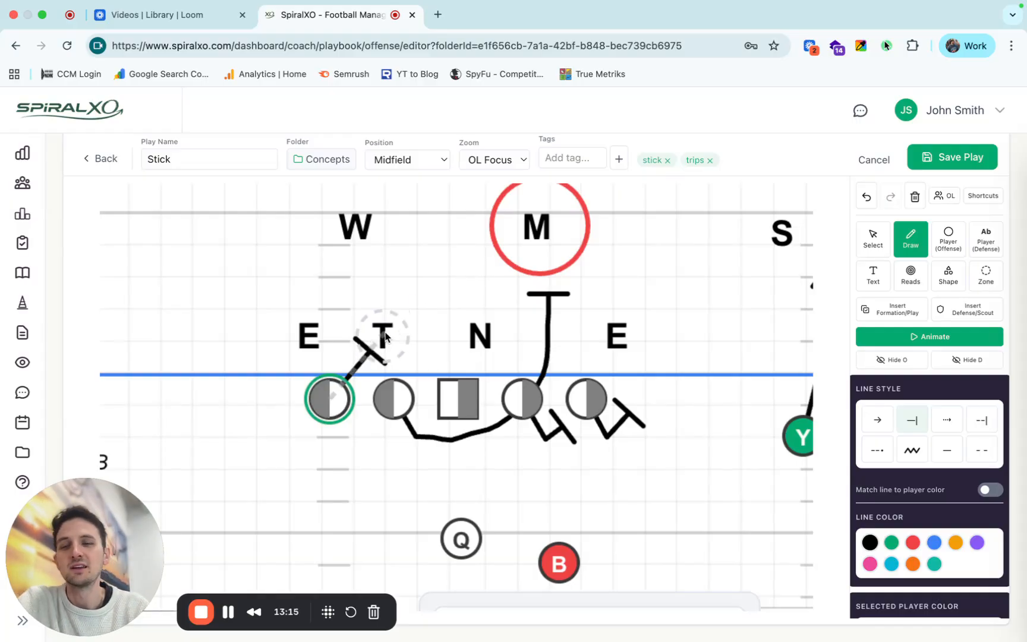
# Draw a dashed T-ended block line from the T defender up to the circled M linebacker.
pyautogui.click(384, 336)
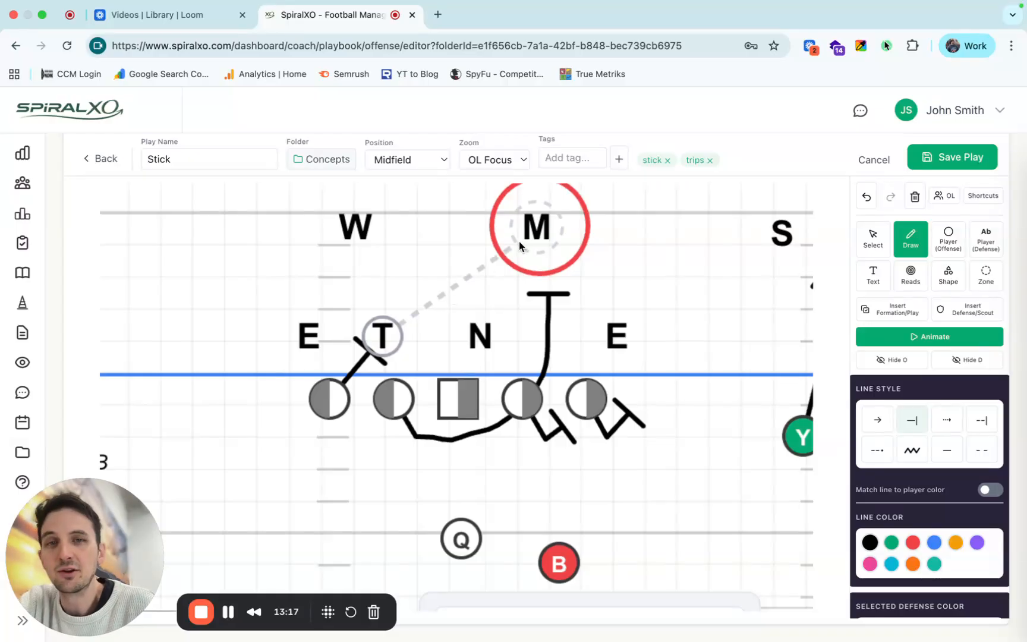
pyautogui.press('b')
pyautogui.press('b')
pyautogui.press('b')
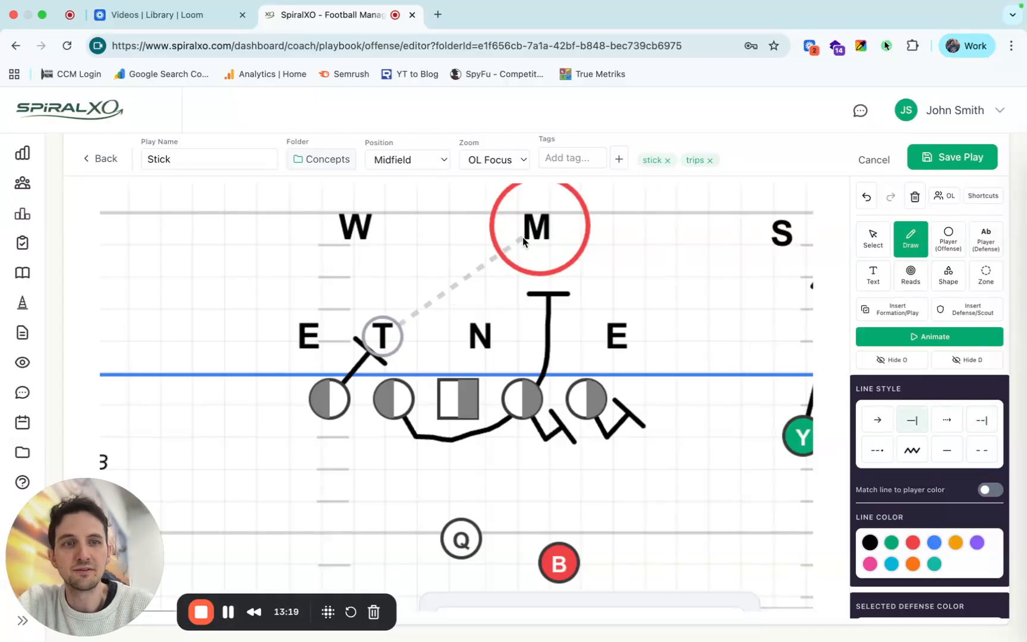
pyautogui.press('b')
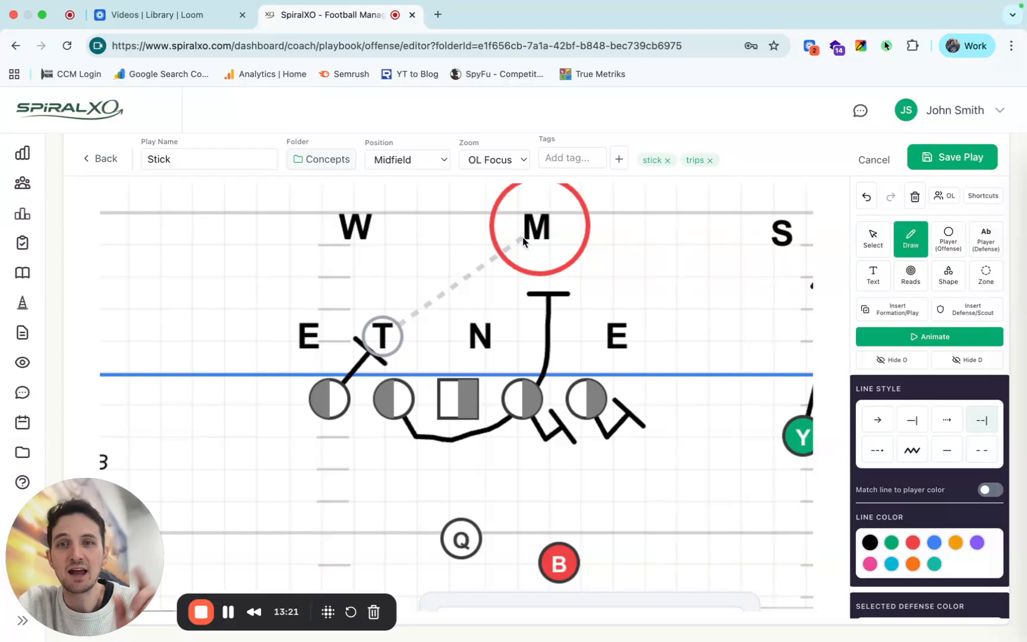
pyautogui.click(534, 233)
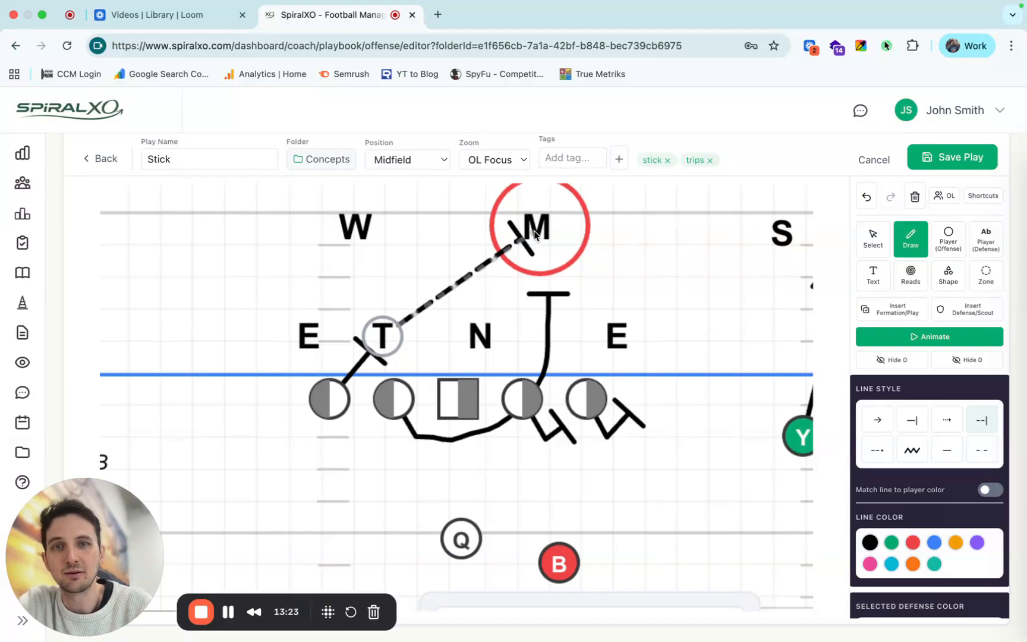
pyautogui.press('Escape')
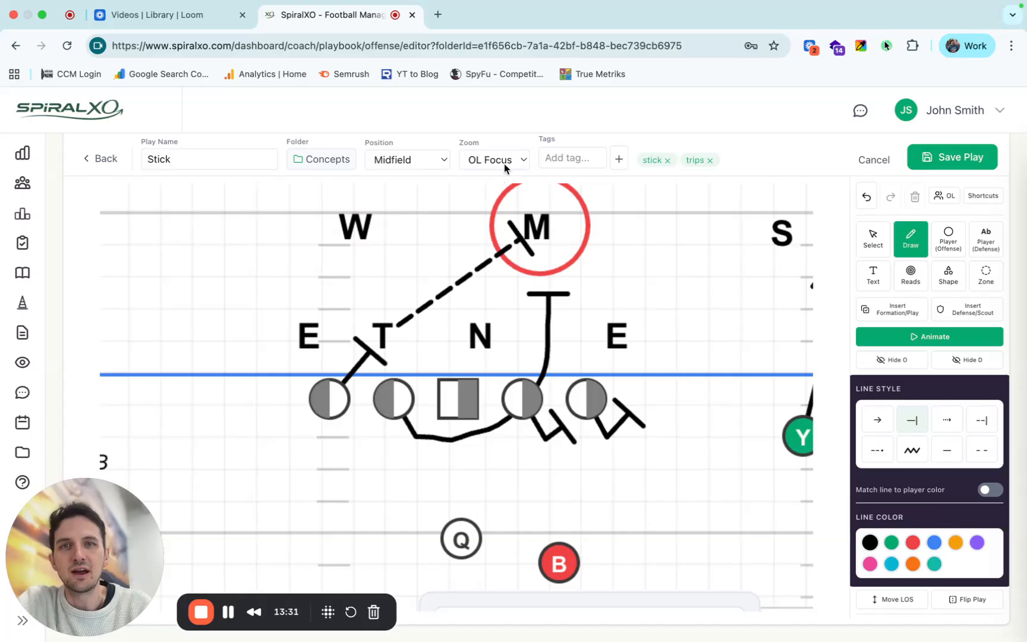
# Delete all the blocking lines drawn around the offensive line, including the dashed one to M.
pyautogui.click(873, 242)
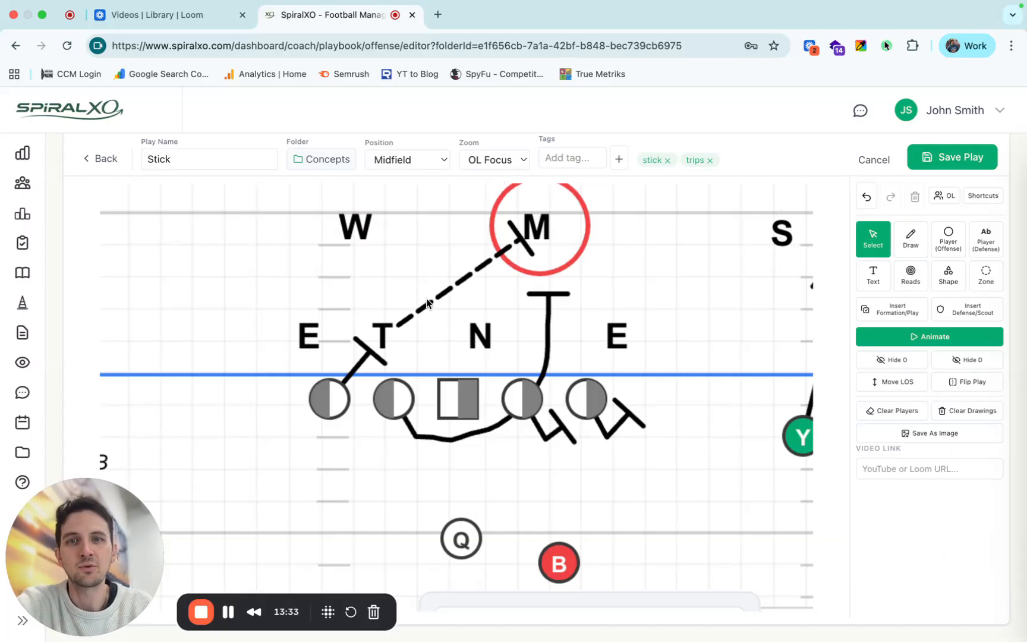
pyautogui.press('Delete')
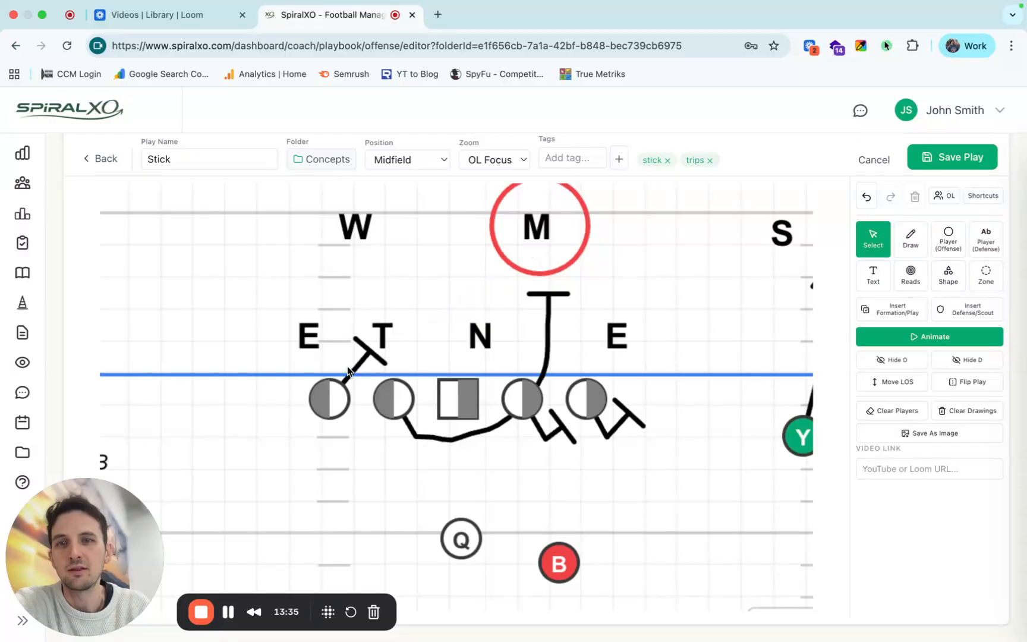
pyautogui.click(351, 373)
pyautogui.press('Delete')
pyautogui.click(412, 438)
pyautogui.press('Delete')
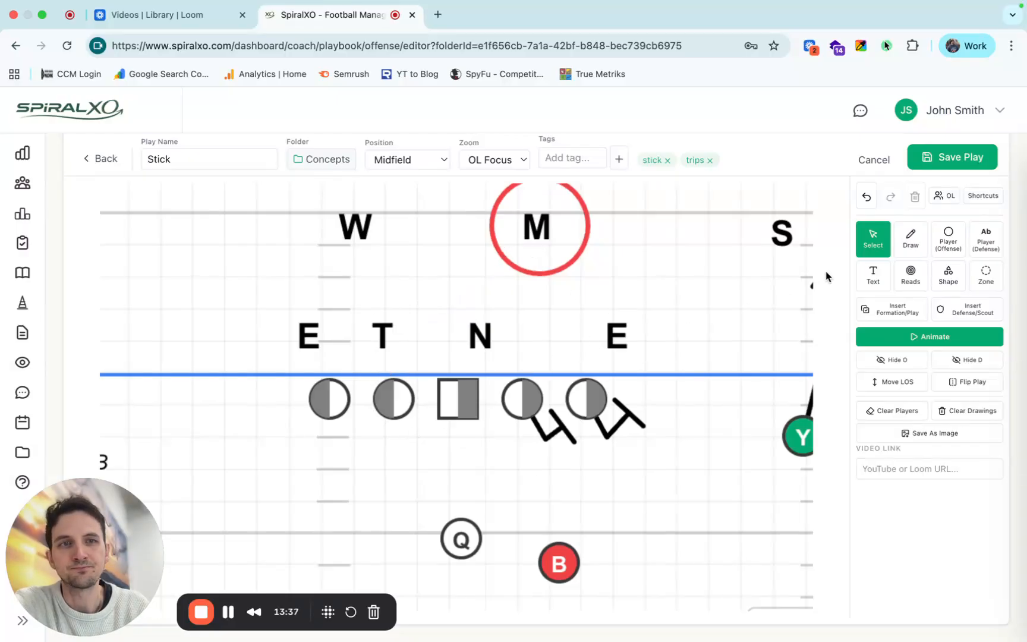
pyautogui.click(550, 441)
pyautogui.press('Delete')
pyautogui.click(608, 439)
pyautogui.press('Delete')
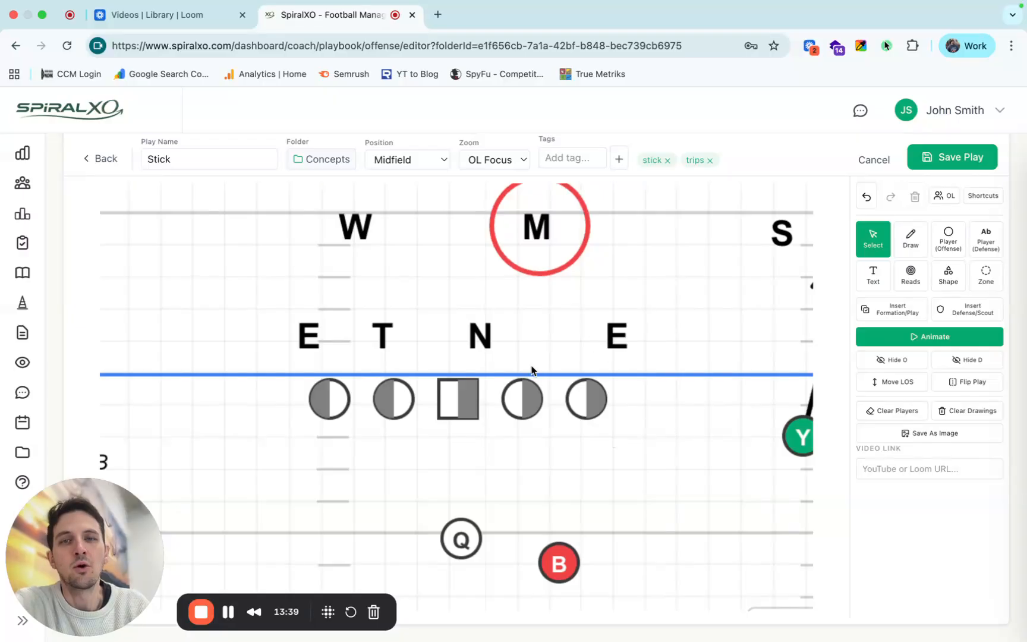
# Try the BOB vs Even blocking scheme on the offensive line and undo it.
pyautogui.click(455, 414)
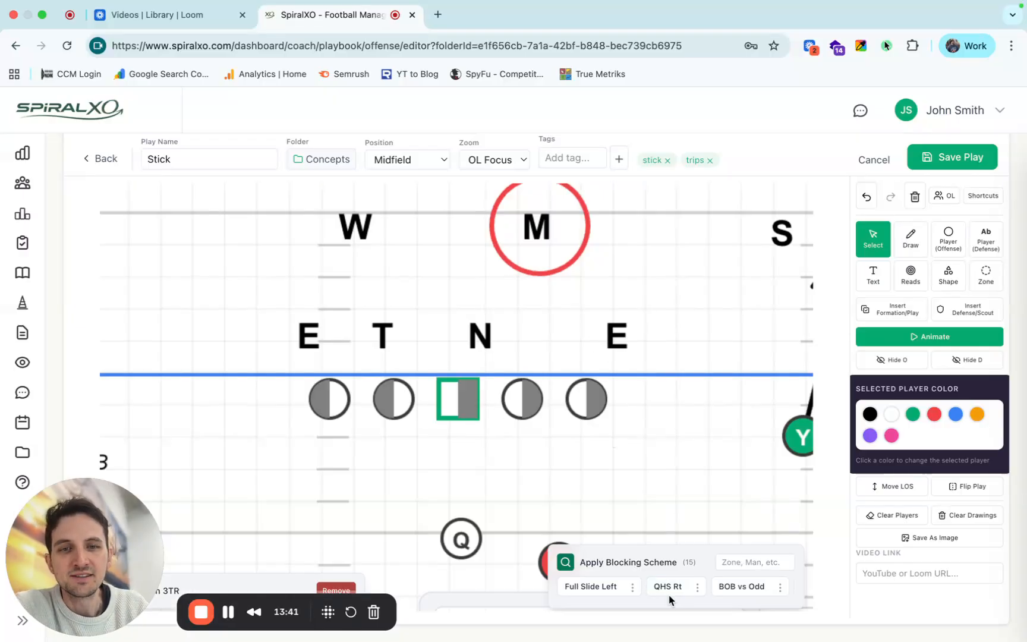
pyautogui.hscroll(3, 677, 589)
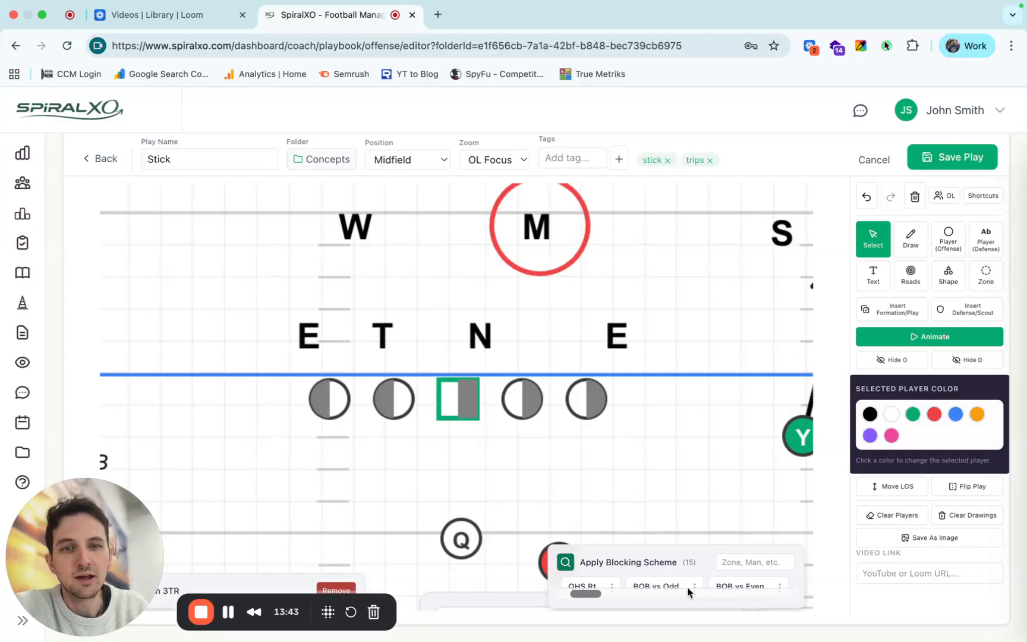
pyautogui.hscroll(-1, 687, 588)
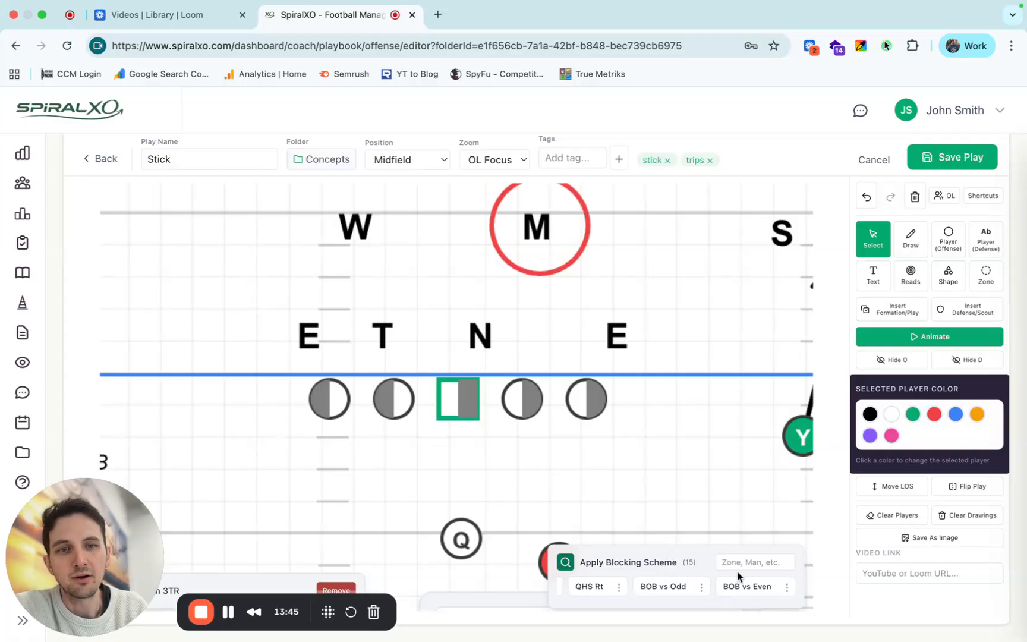
pyautogui.click(741, 589)
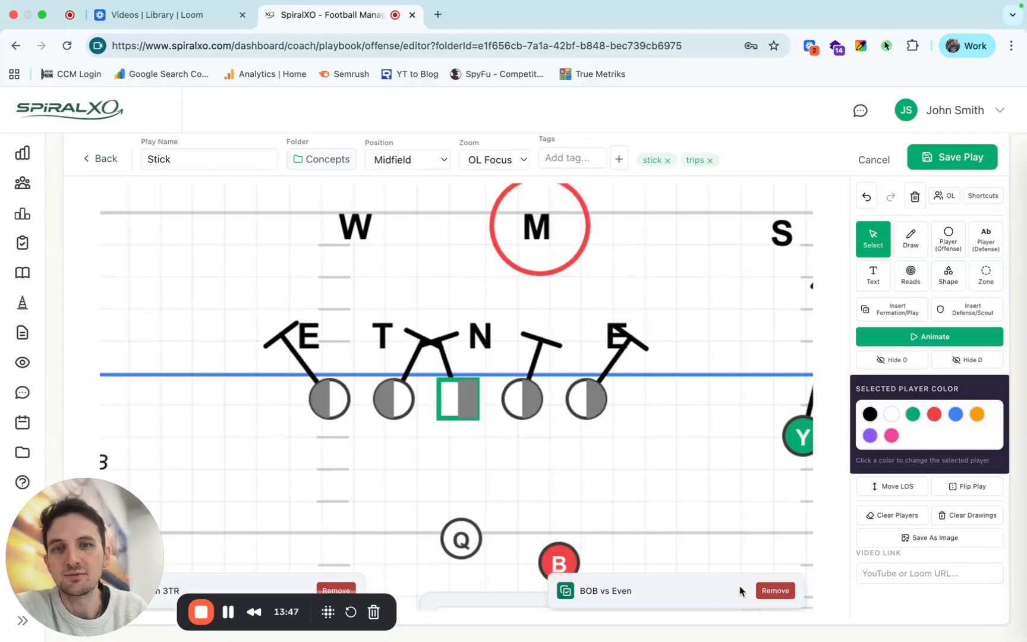
pyautogui.click(860, 198)
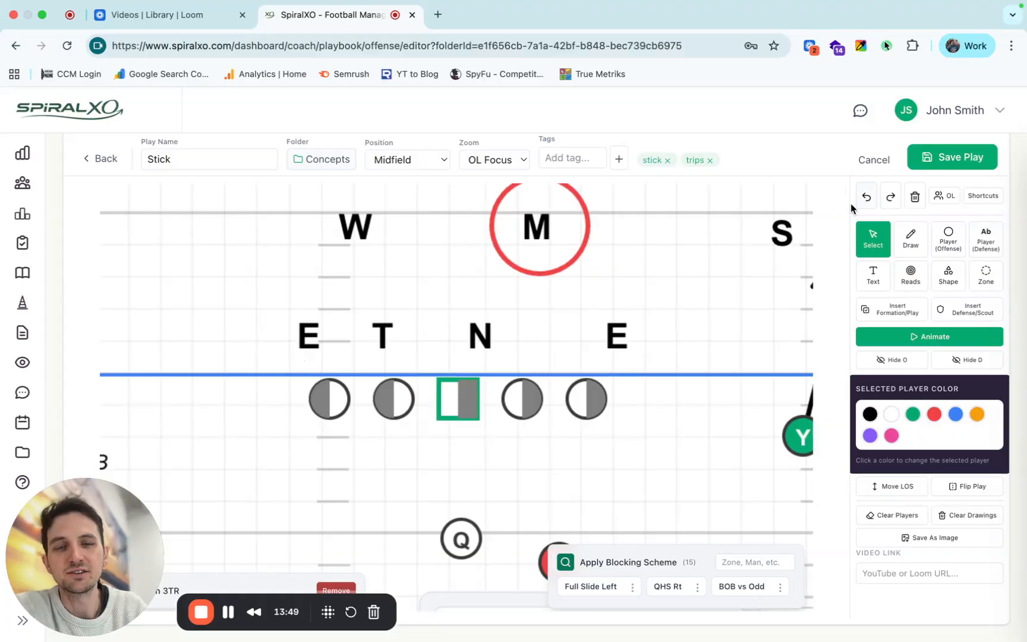
# Search the blocking schemes for "qh" and apply QHS Left vs Even to the offensive line.
pyautogui.hscroll(-3, 643, 598)
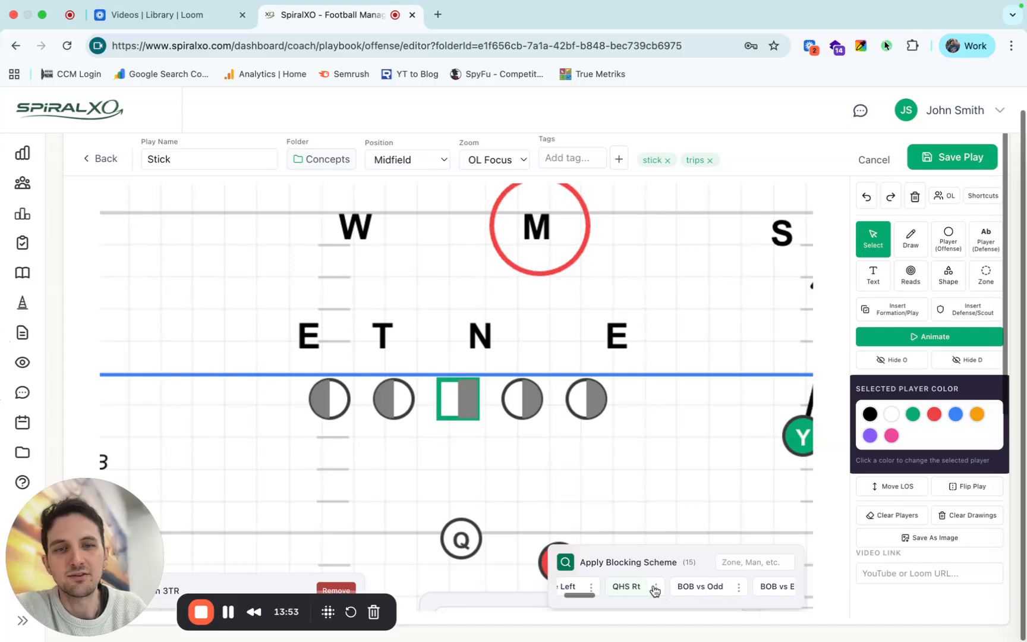
pyautogui.hscroll(5, 657, 589)
pyautogui.click(743, 555)
pyautogui.write('qhs')
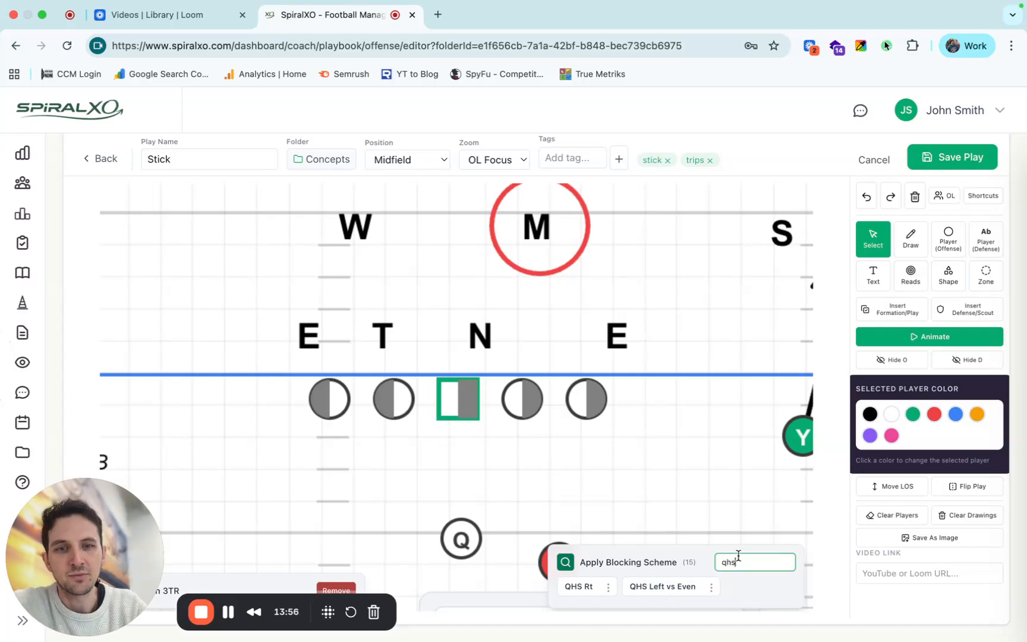
pyautogui.click(665, 586)
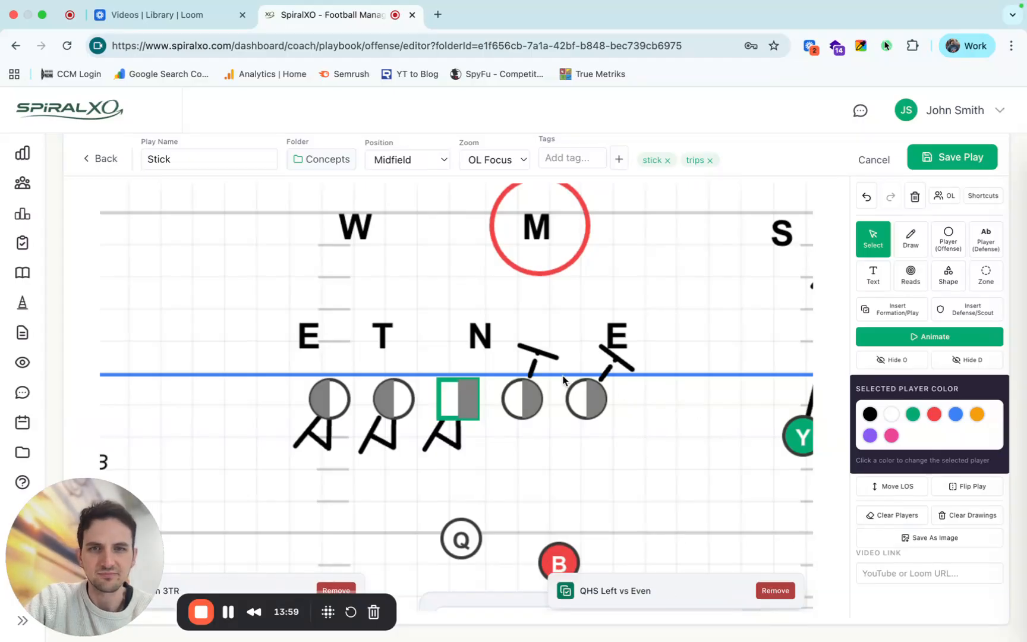
pyautogui.click(533, 368)
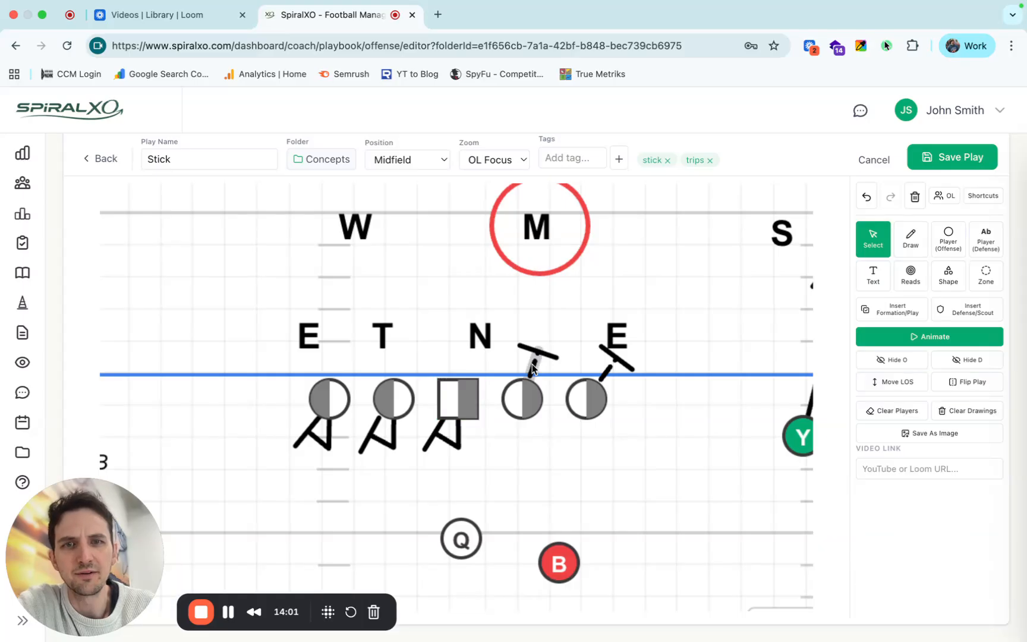
# Review the whole play at Standard zoom and the Player Responsibilities table, including the OL row and B's suggested responsibilities.
pyautogui.click(490, 164)
pyautogui.click(491, 145)
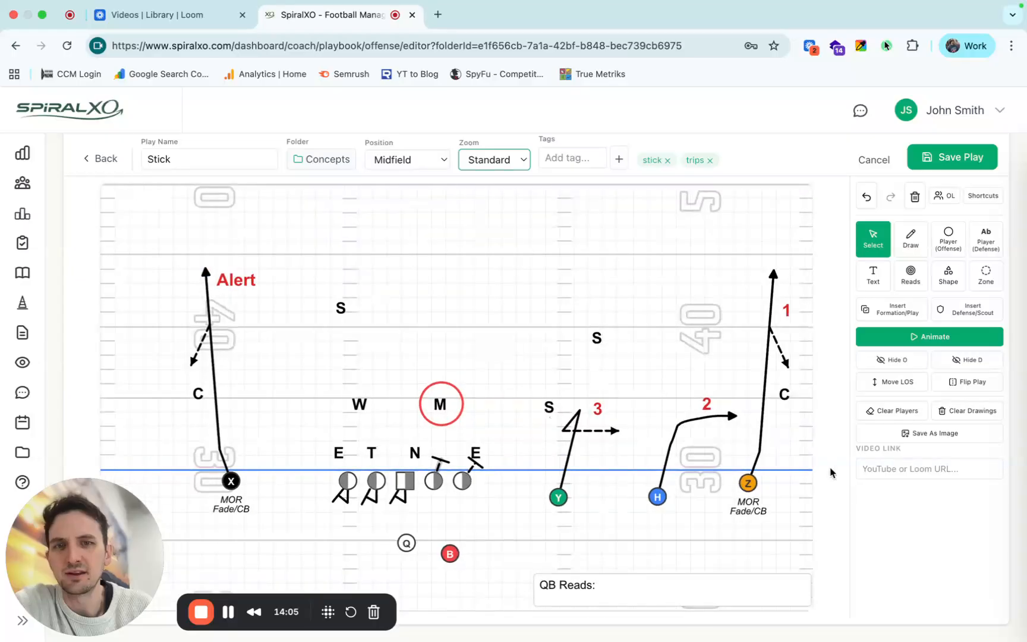
pyautogui.scroll(-2, 847, 495)
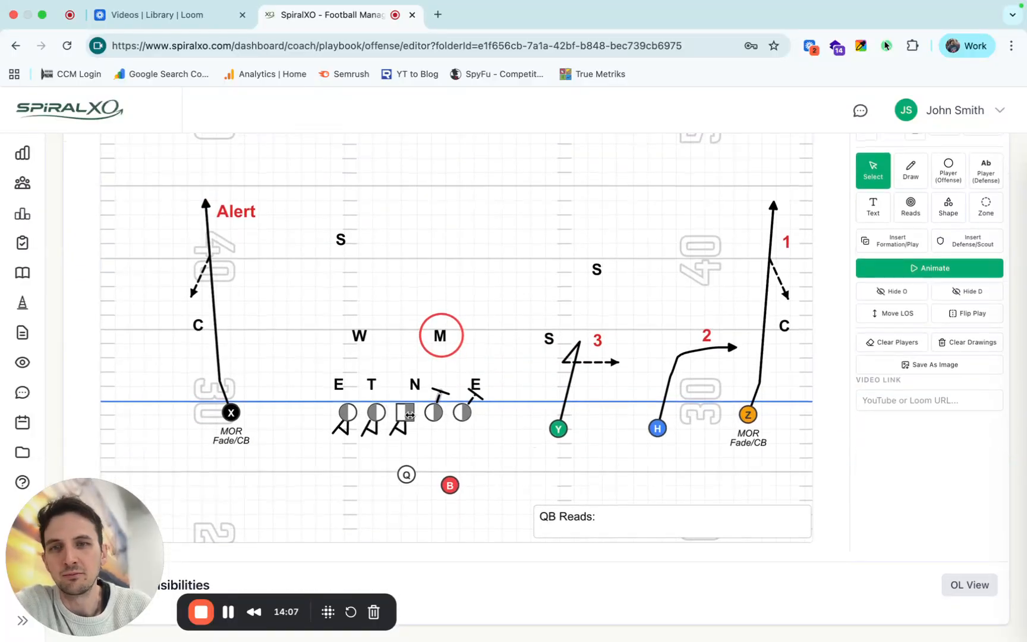
pyautogui.scroll(-1, 410, 415)
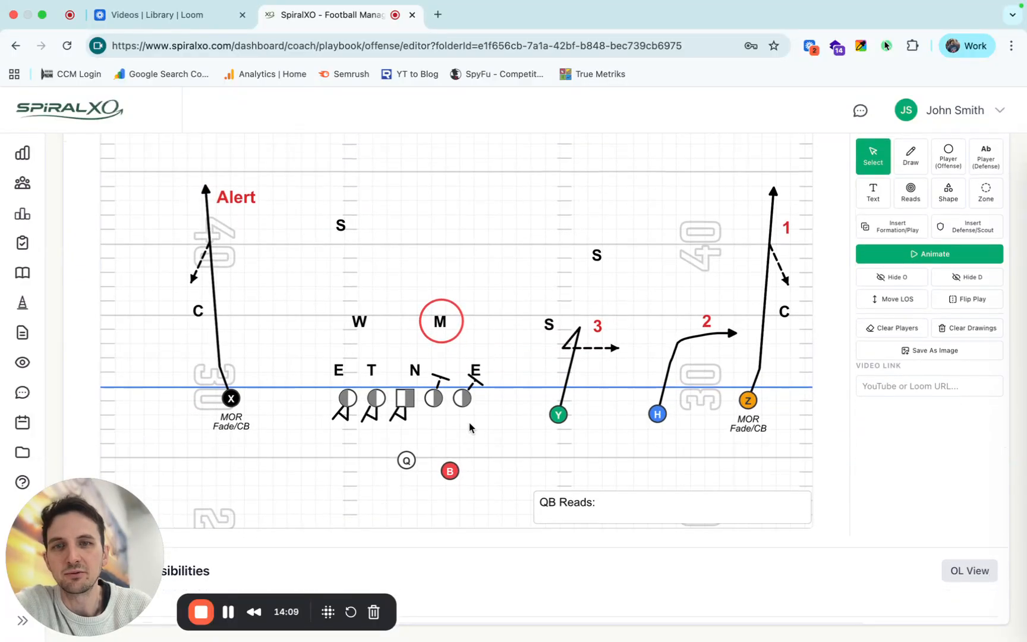
pyautogui.scroll(-10, 467, 426)
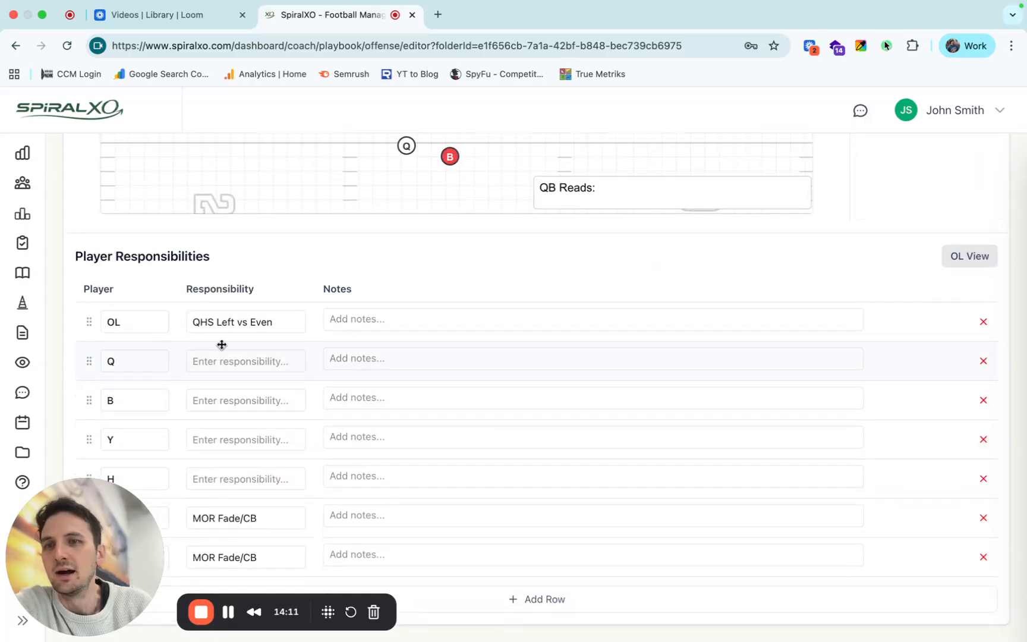
pyautogui.click(132, 326)
pyautogui.click(246, 322)
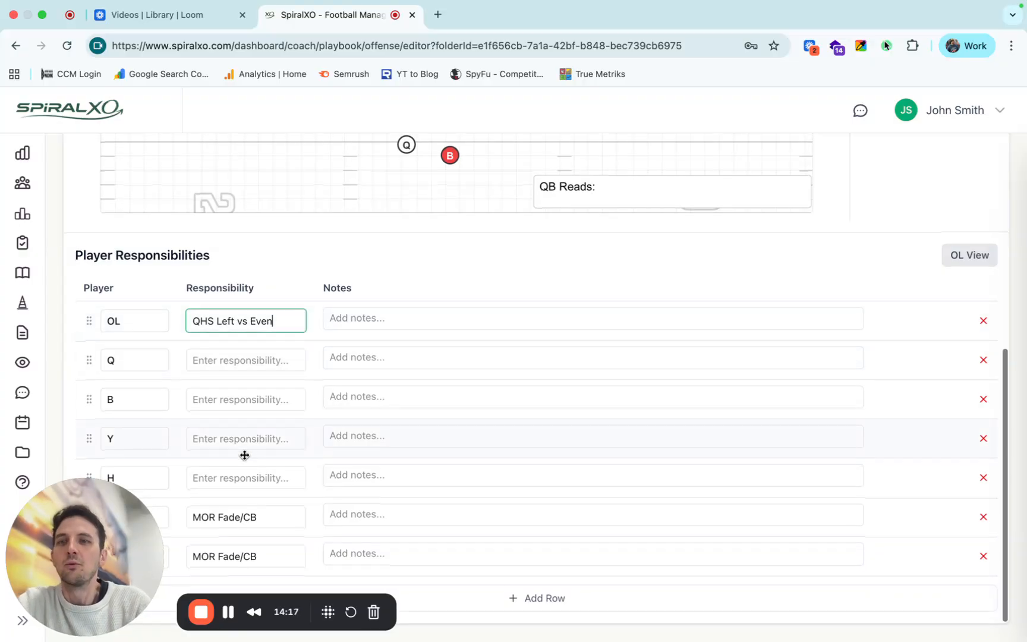
pyautogui.click(244, 400)
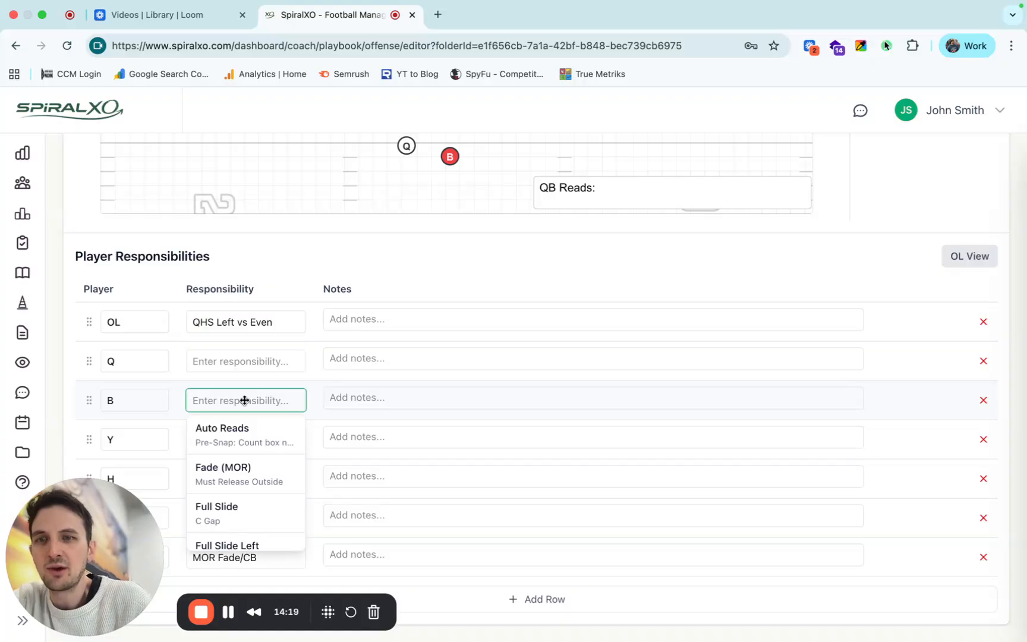
pyautogui.click(258, 398)
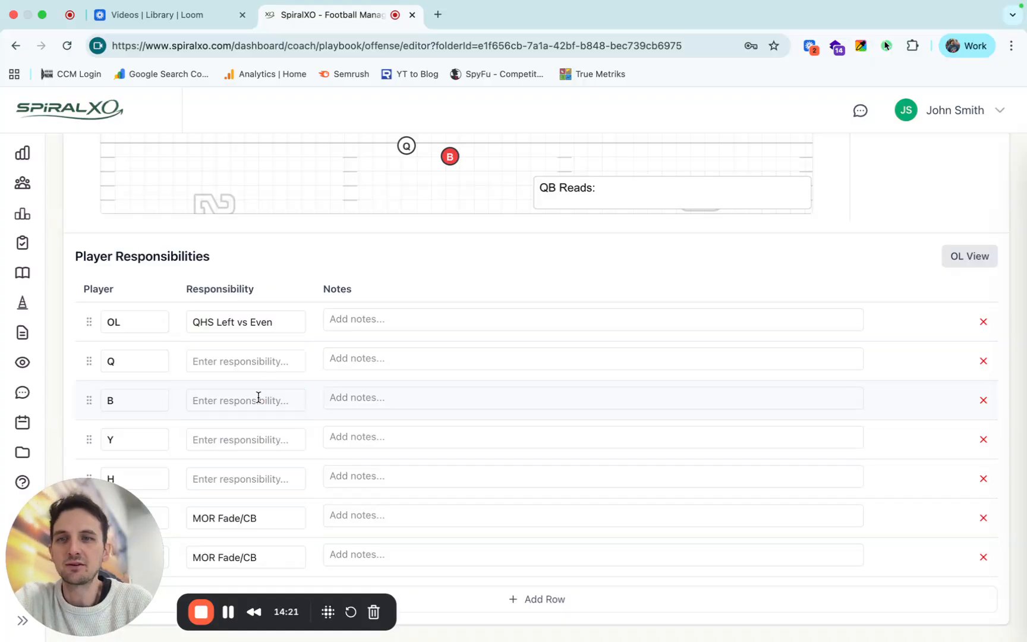
# Set Y's responsibility to Stick with the note "Push to 5 ..." and save that note as the default.
pyautogui.scroll(5, 268, 273)
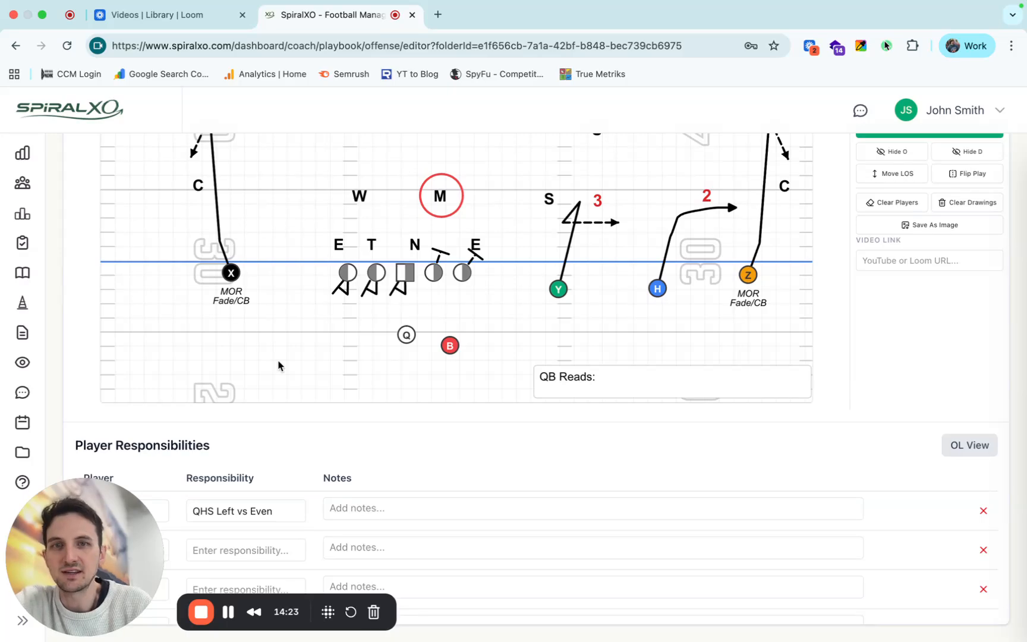
pyautogui.scroll(-5, 279, 365)
pyautogui.click(246, 438)
pyautogui.write('Sti')
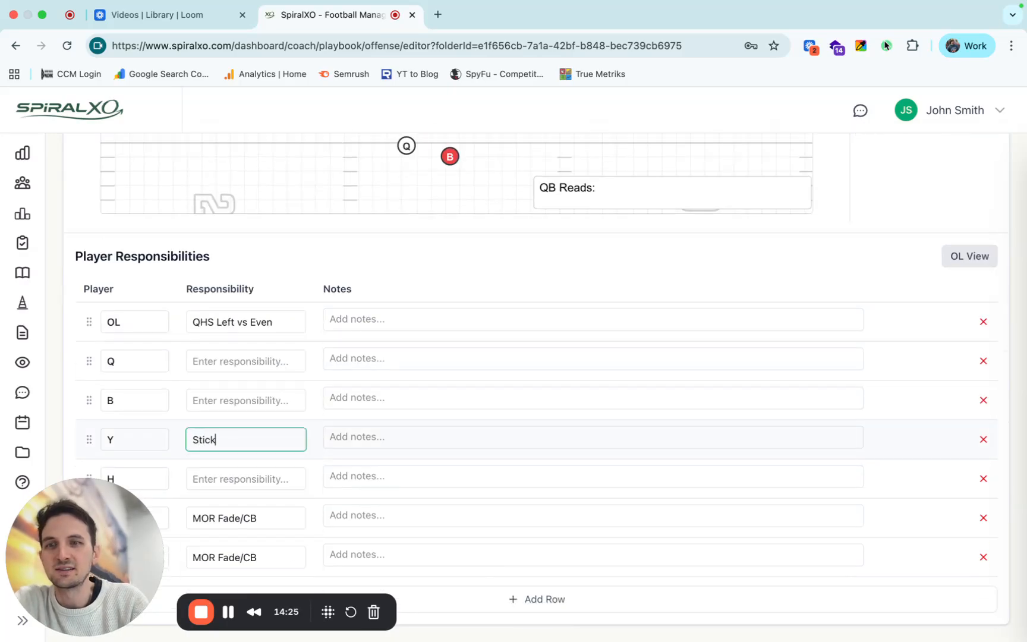
pyautogui.write('ck')
pyautogui.press('Tab')
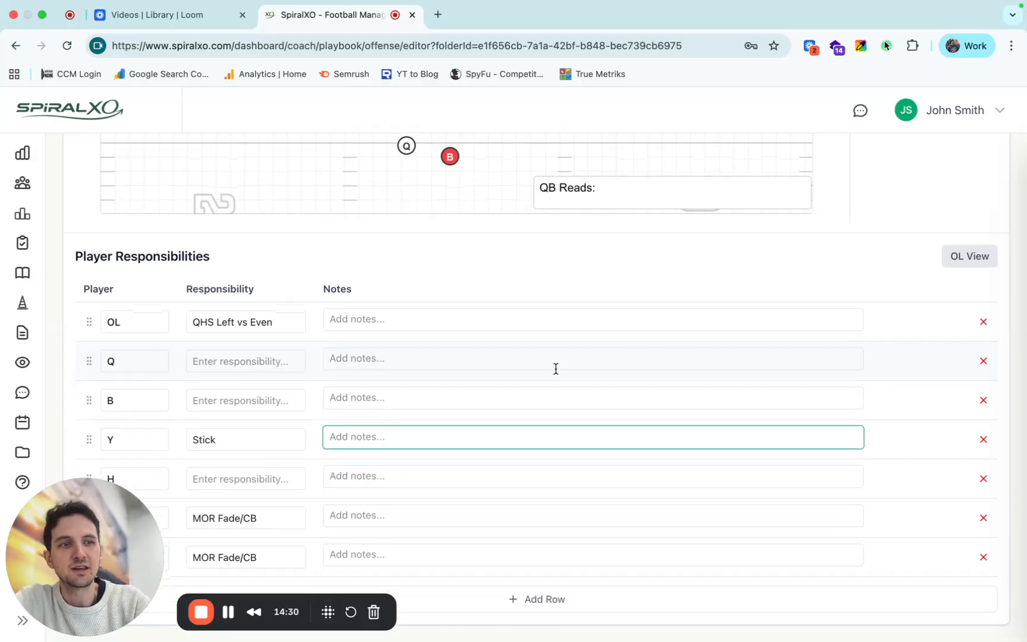
pyautogui.write('Push to 5 ...')
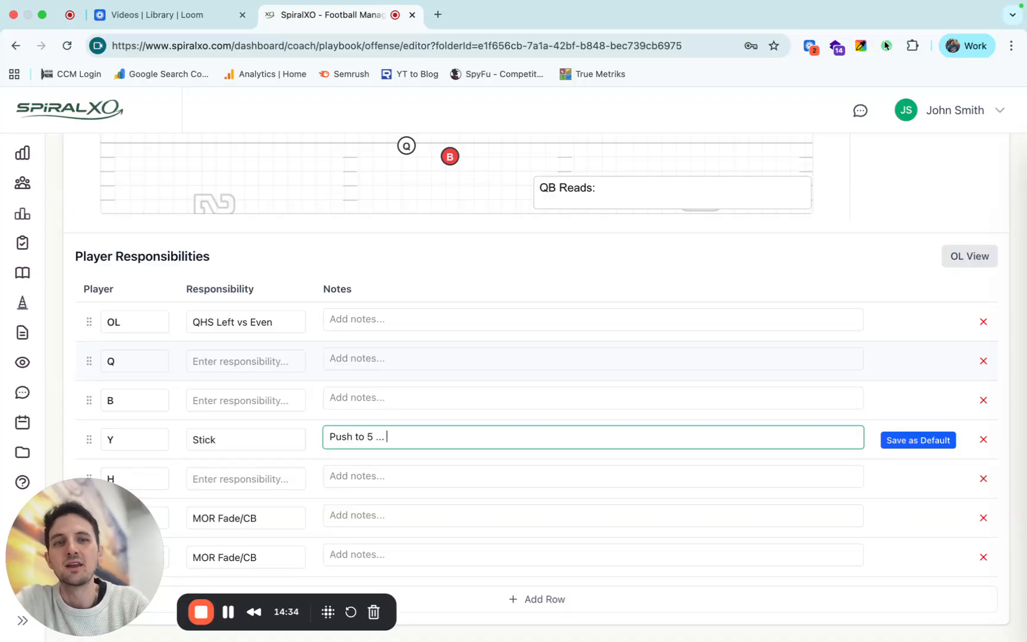
pyautogui.click(920, 441)
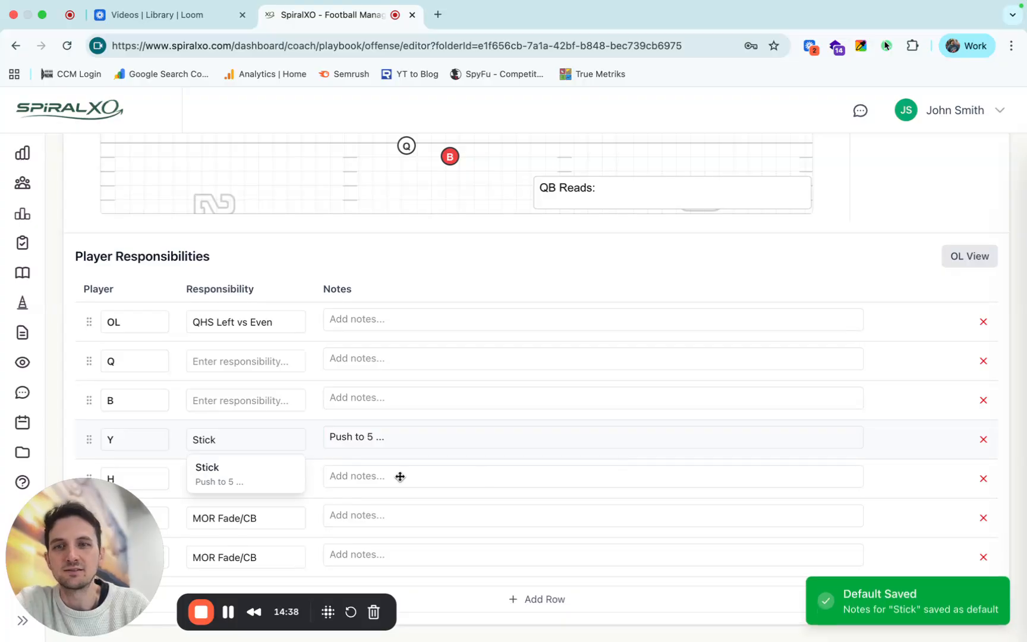
# Clear Y's responsibility in the Player Responsibilities table, leaving the note in place.
pyautogui.click(248, 479)
pyautogui.click(273, 445)
pyautogui.press('super+a')
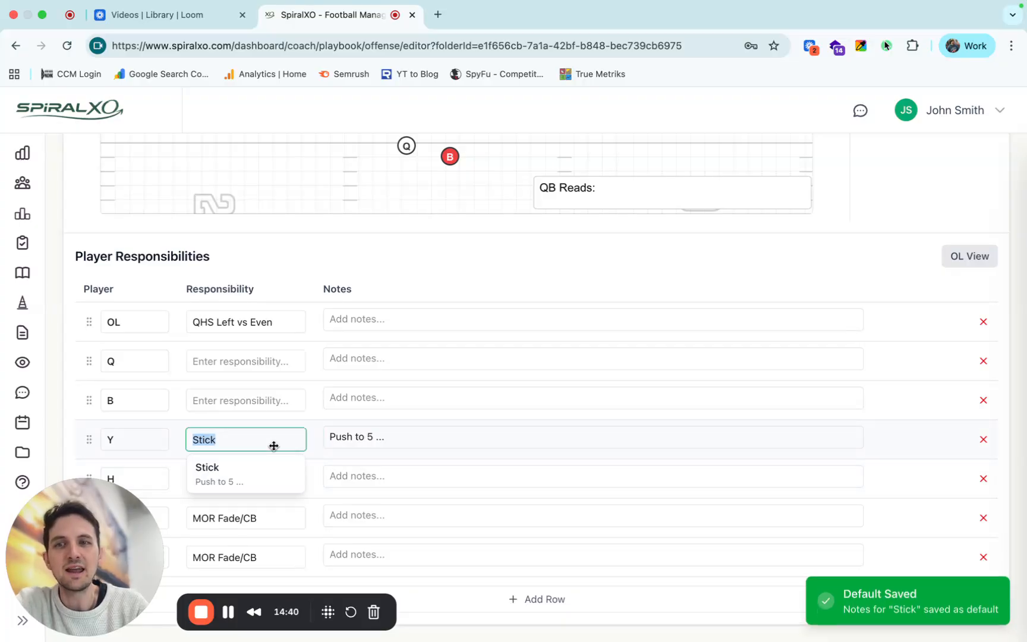
pyautogui.press('BackSpace')
pyautogui.click(272, 405)
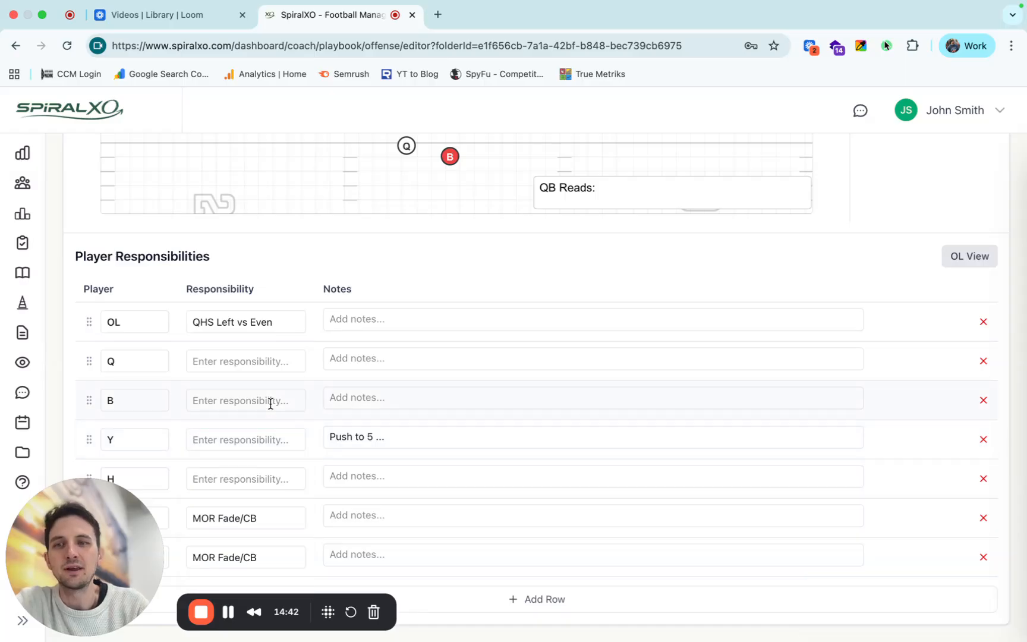
# Set H's responsibility to Stick so that its saved default note fills in.
pyautogui.click(275, 479)
pyautogui.write('Stick')
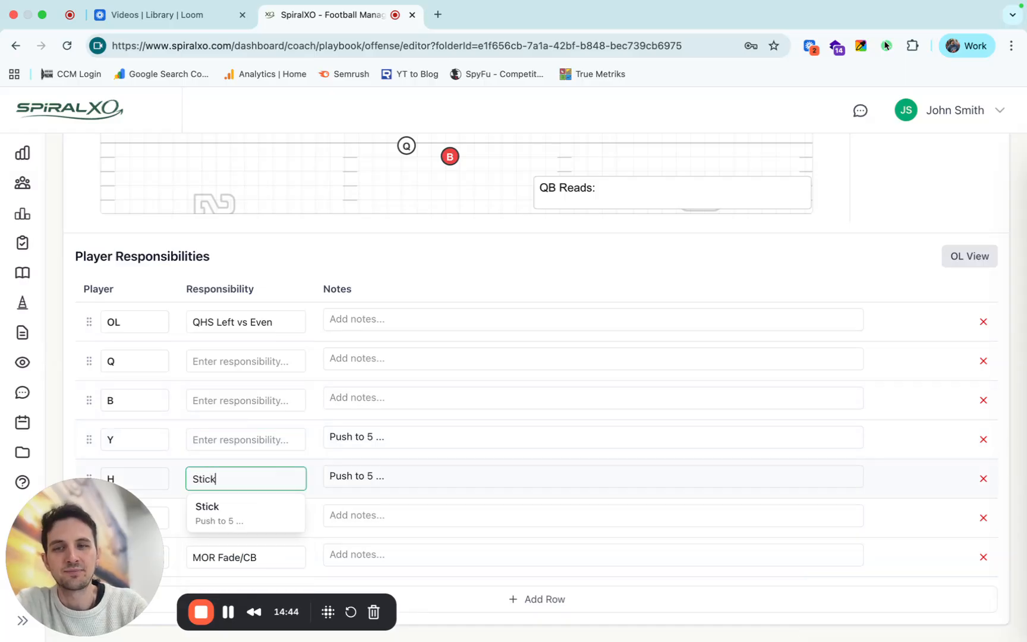
pyautogui.click(259, 524)
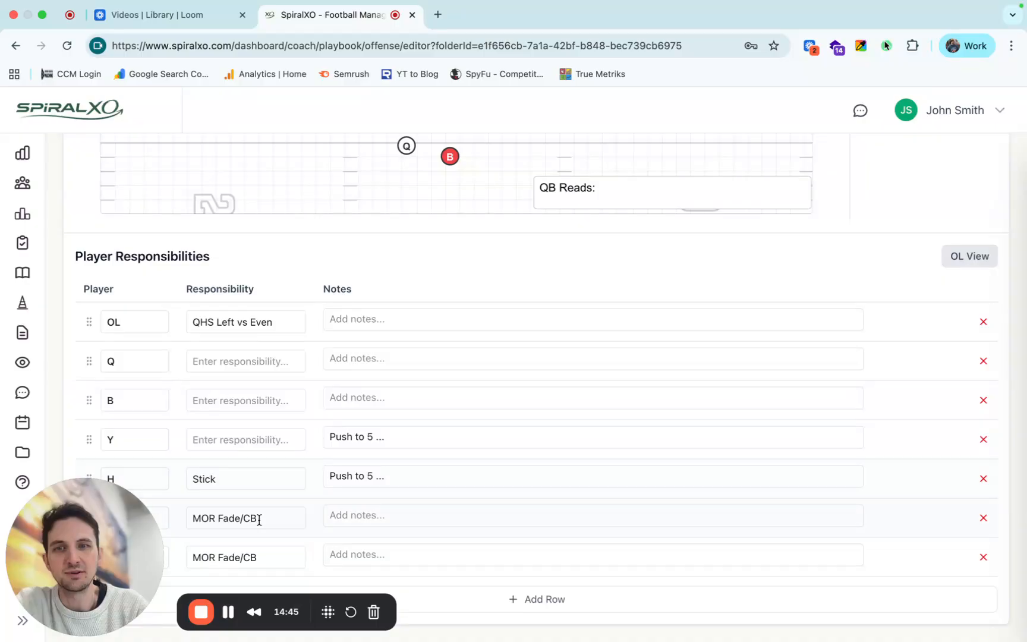
pyautogui.click(387, 475)
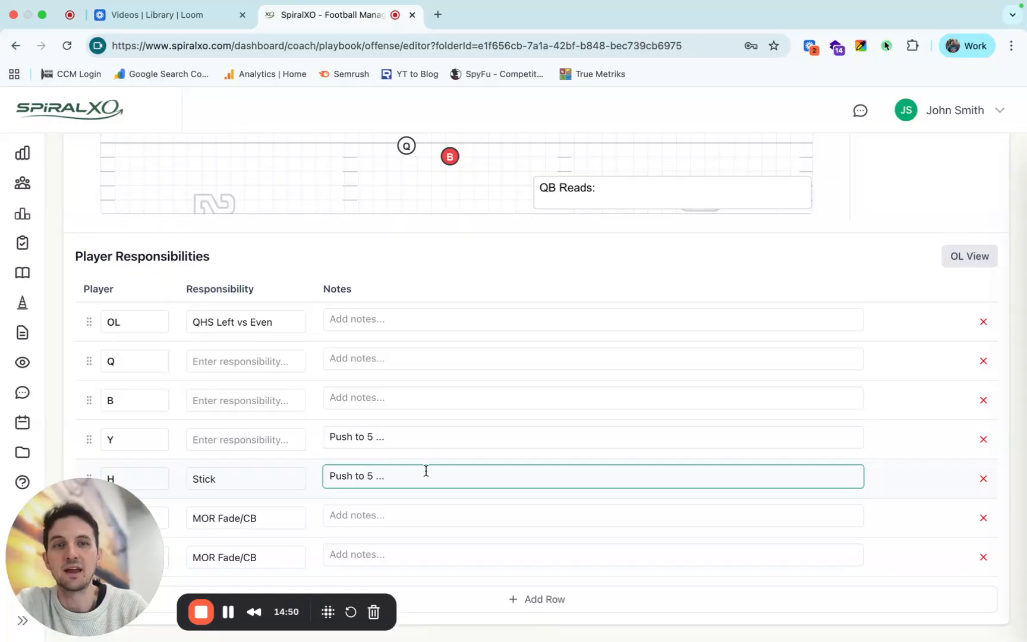
pyautogui.scroll(5, 431, 467)
pyautogui.scroll(-5, 435, 466)
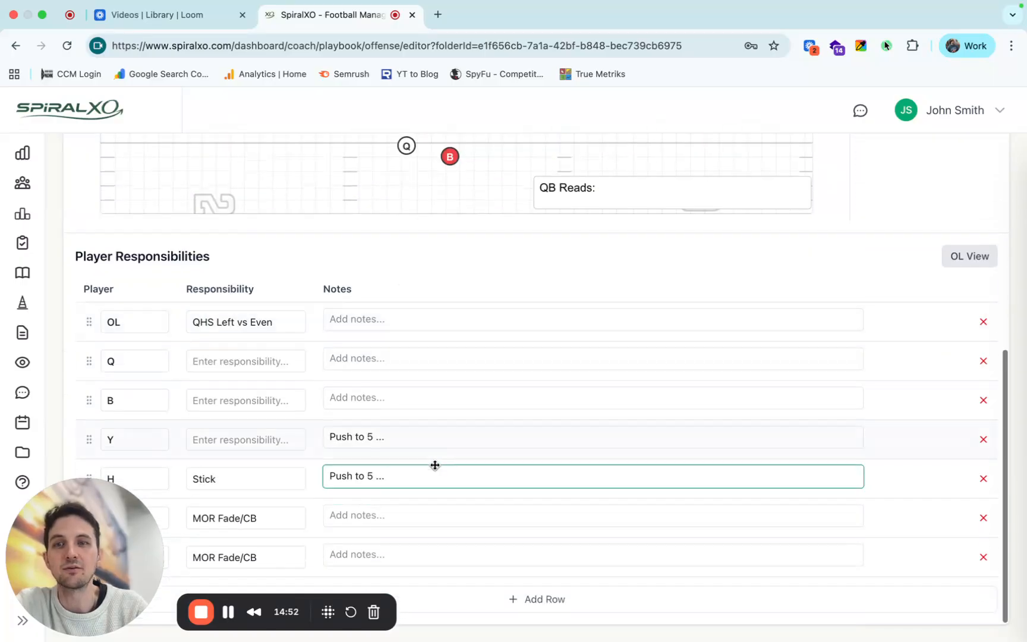
# Add a blank row in the OL view of the responsibilities and return to showing all players.
pyautogui.click(967, 267)
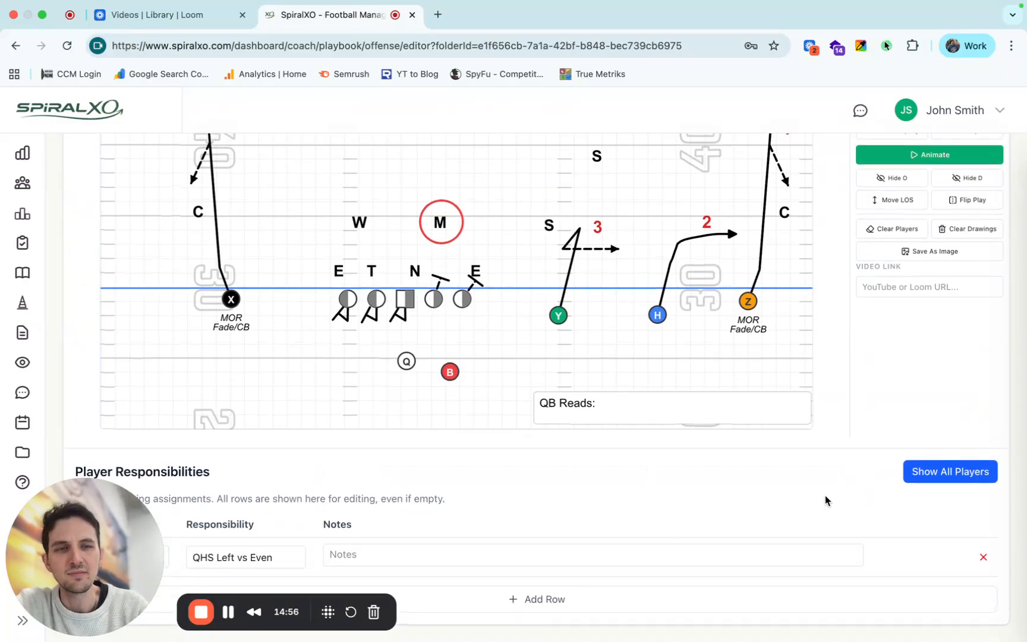
pyautogui.click(475, 601)
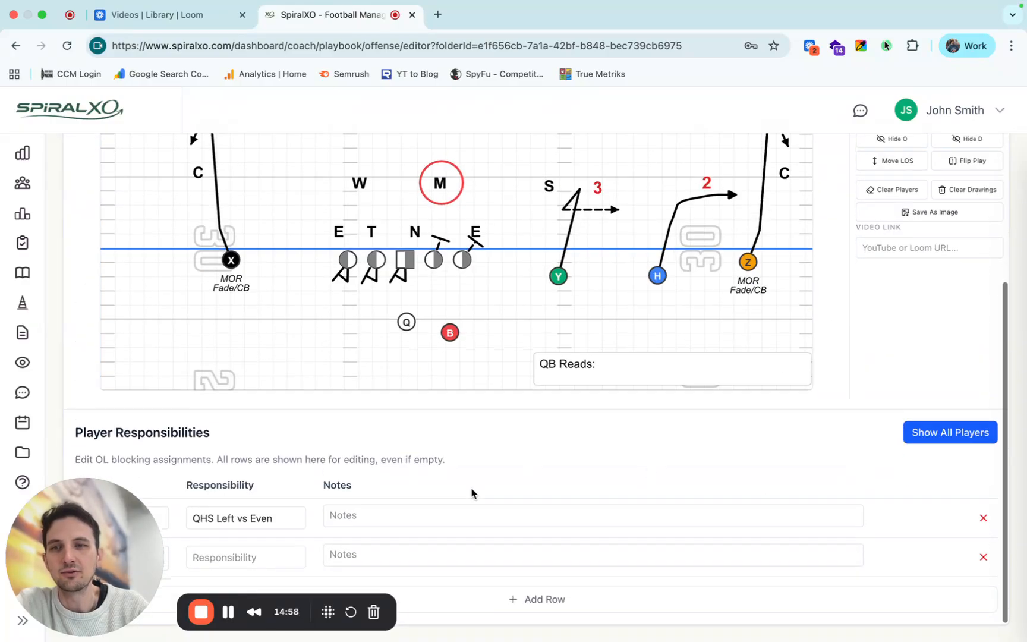
pyautogui.click(923, 434)
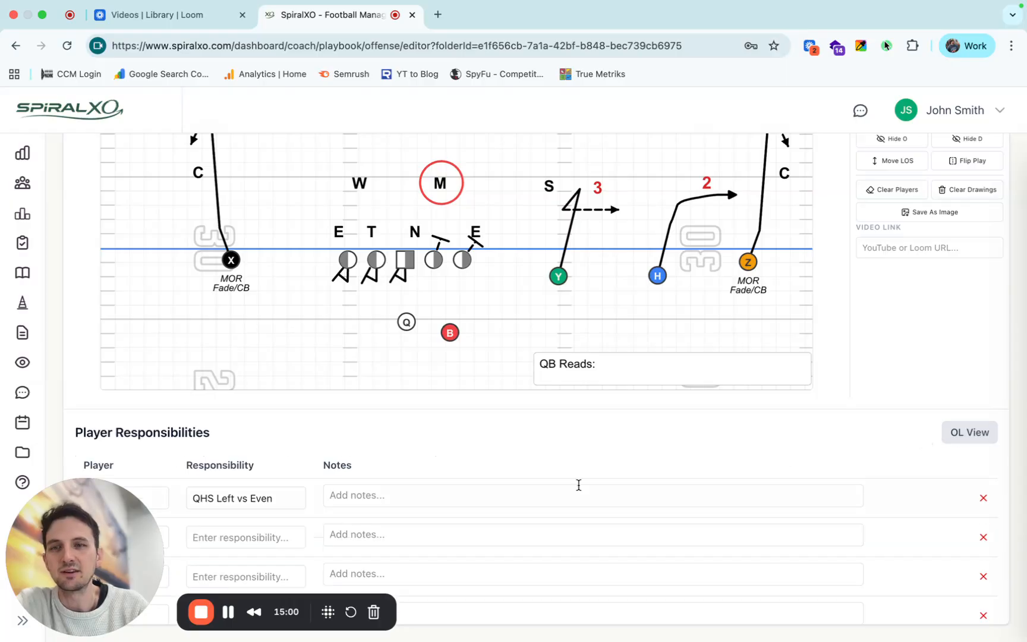
pyautogui.scroll(-3, 577, 484)
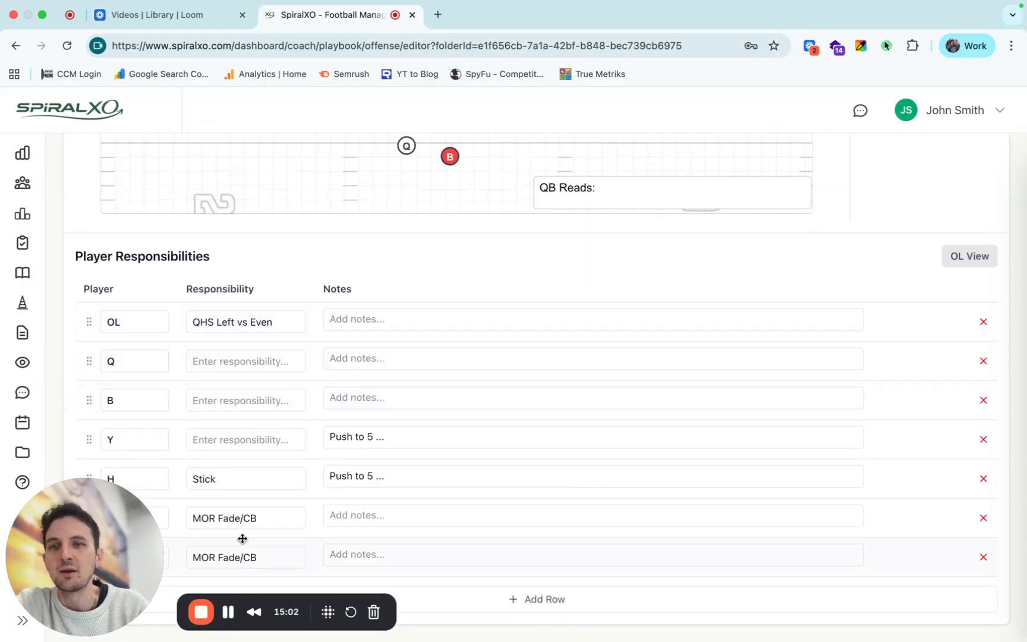
# Leave the Stick play editor and return to the top-level folders of the Offense Playbook.
pyautogui.scroll(1, 429, 339)
pyautogui.scroll(3, 429, 339)
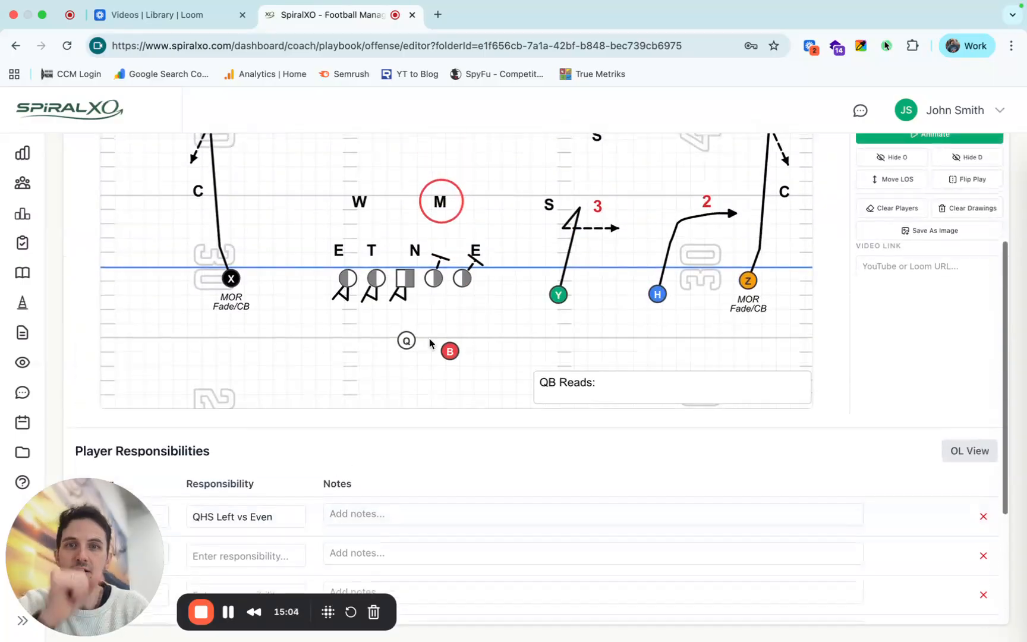
pyautogui.scroll(3, 578, 310)
pyautogui.scroll(2, 578, 309)
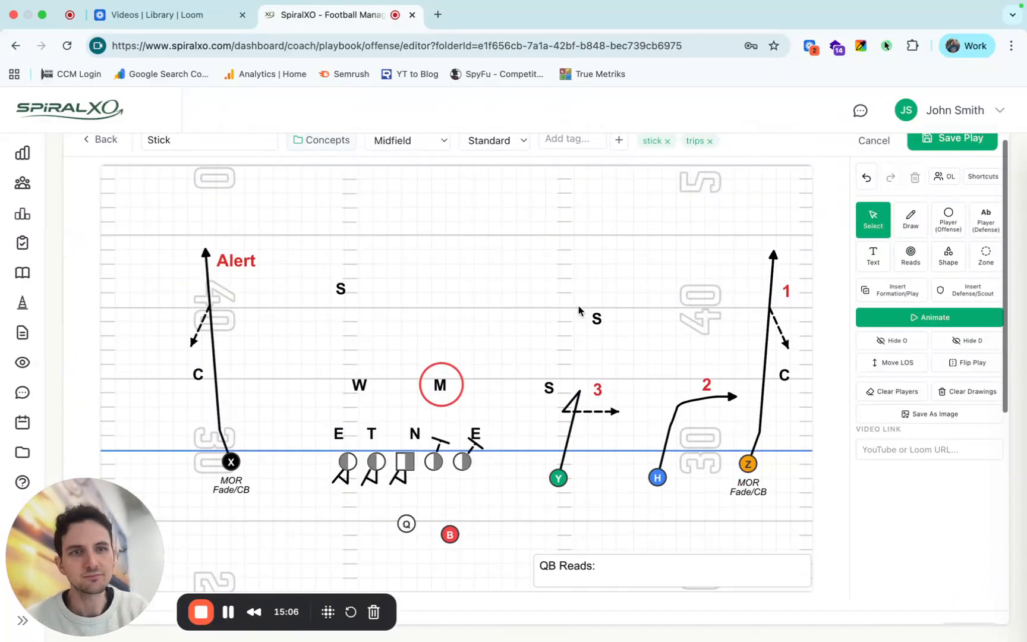
pyautogui.scroll(1, 975, 477)
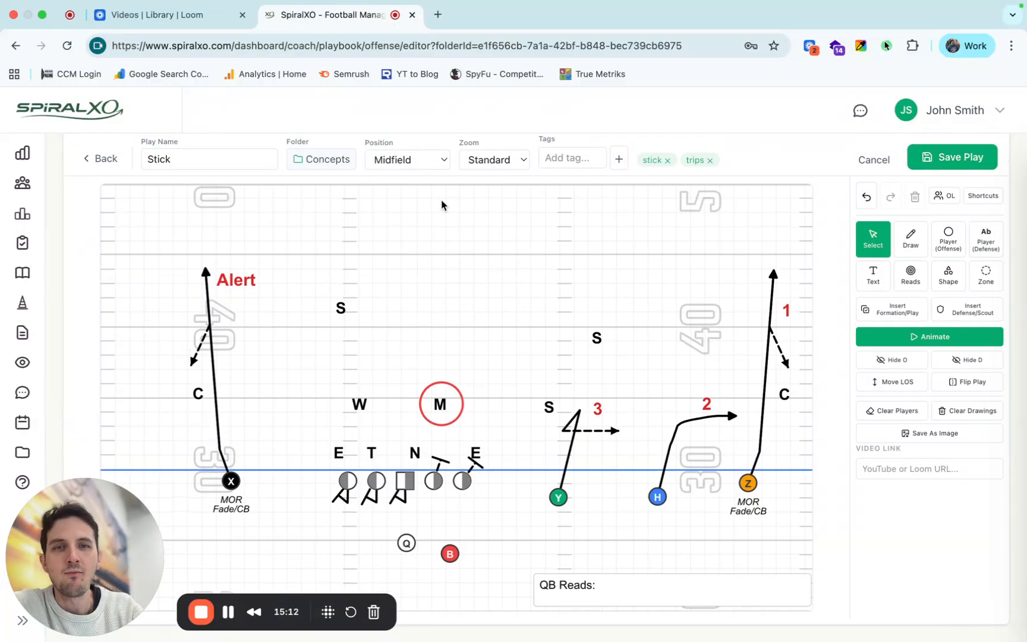
pyautogui.click(106, 159)
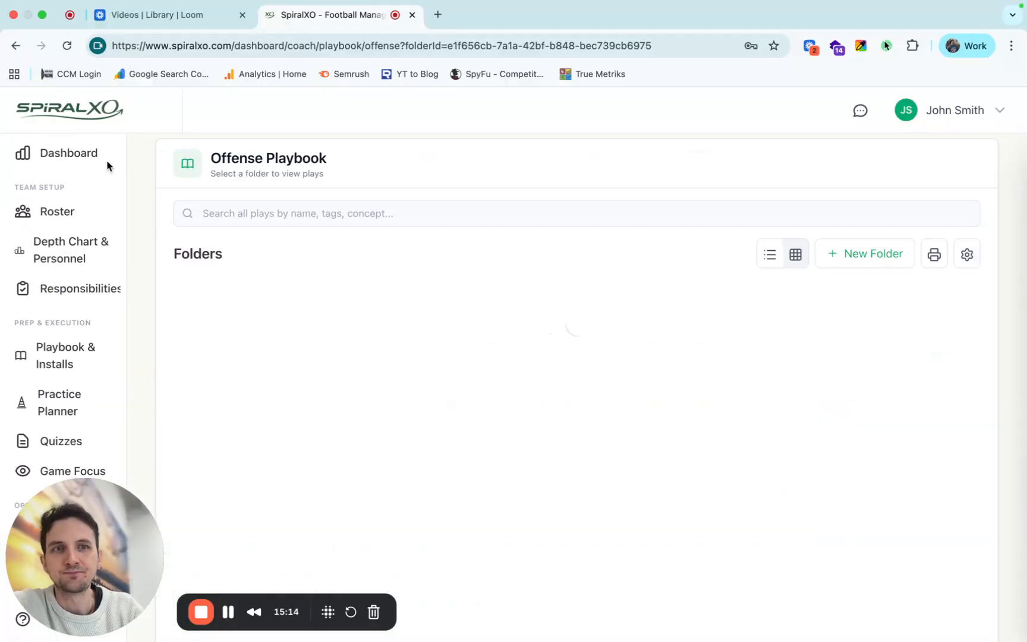
pyautogui.click(242, 251)
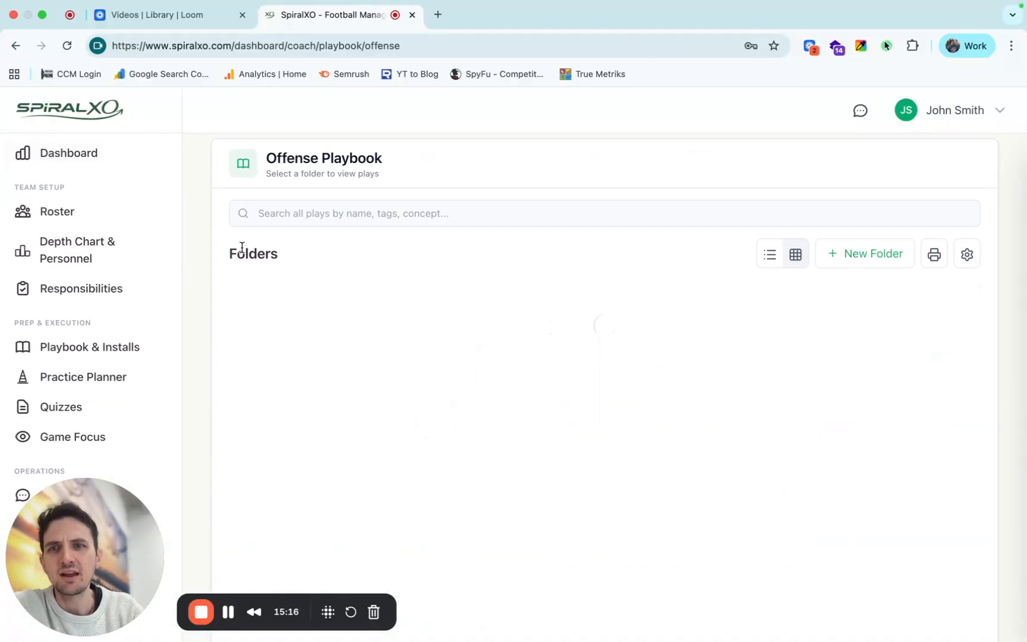
# Look inside the Scout Cards folder and return to the top-level offense folders.
pyautogui.scroll(-2, 521, 489)
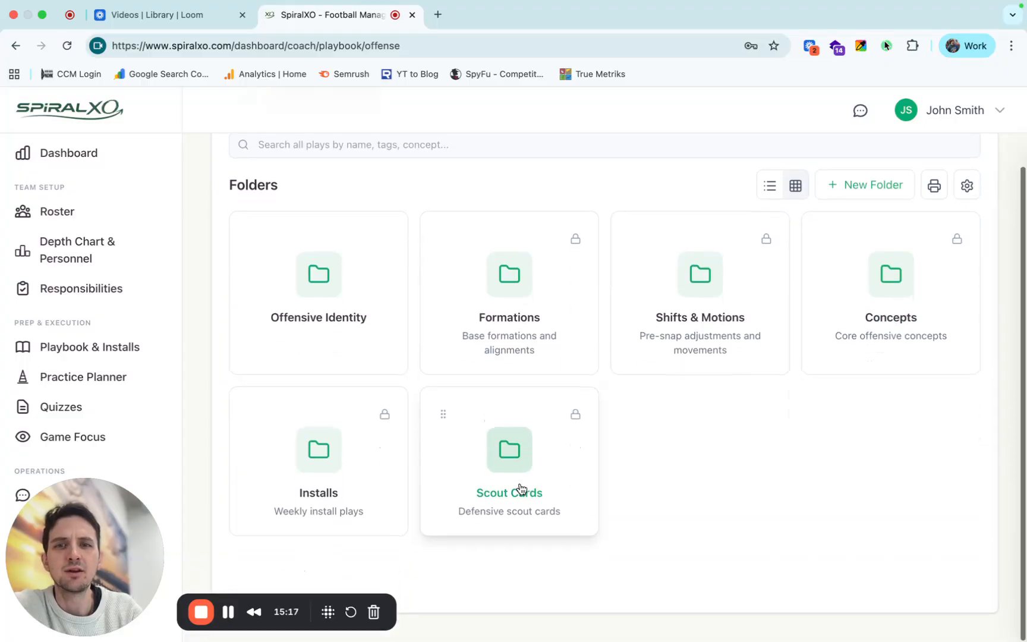
pyautogui.click(472, 489)
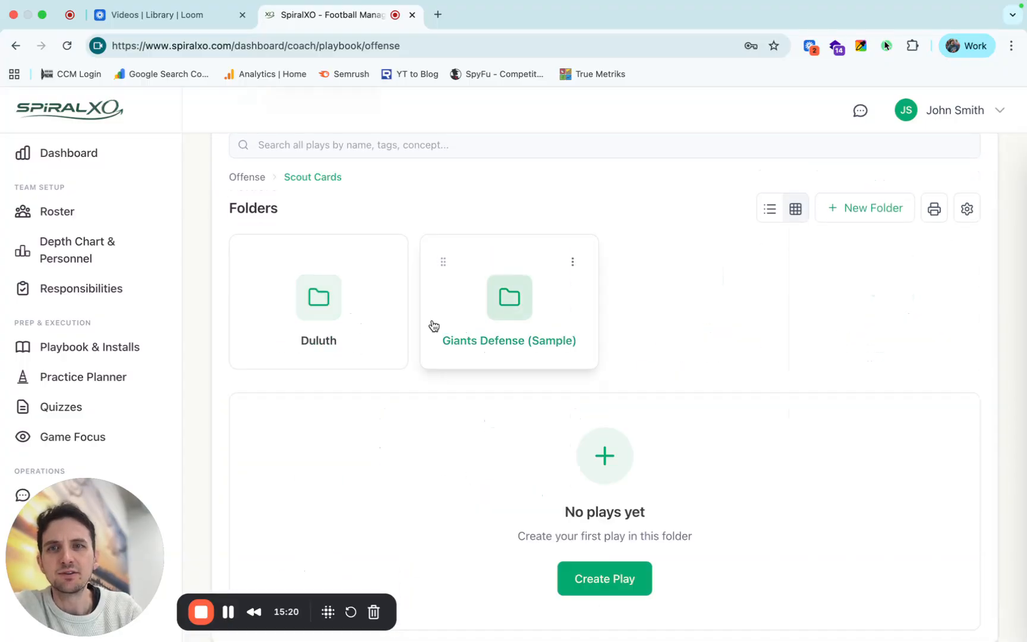
pyautogui.click(248, 177)
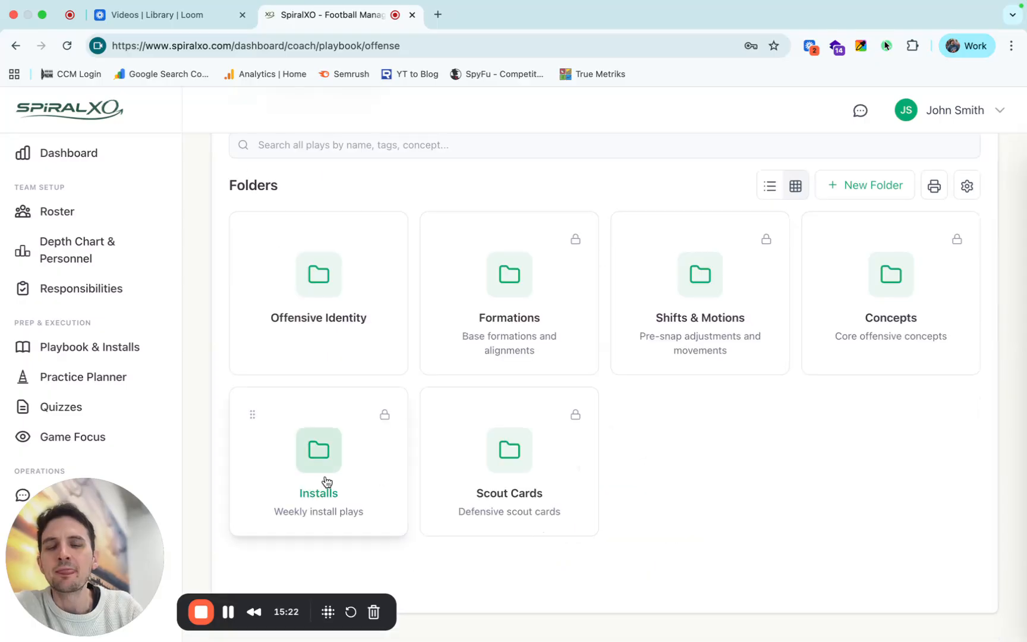
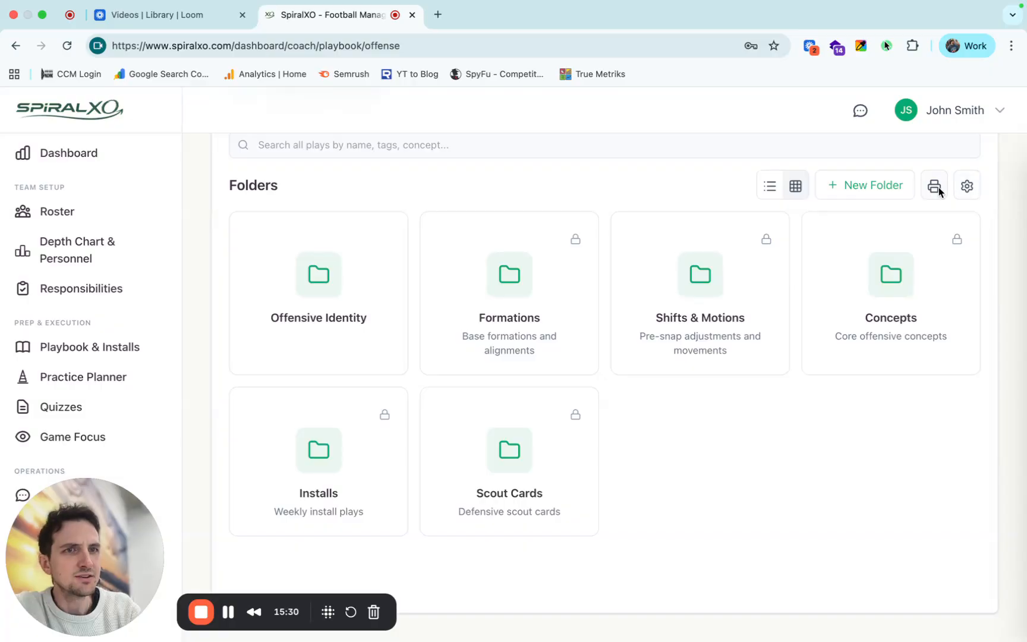
# Open the offense Template Library and look through the saved route templates.
pyautogui.click(963, 188)
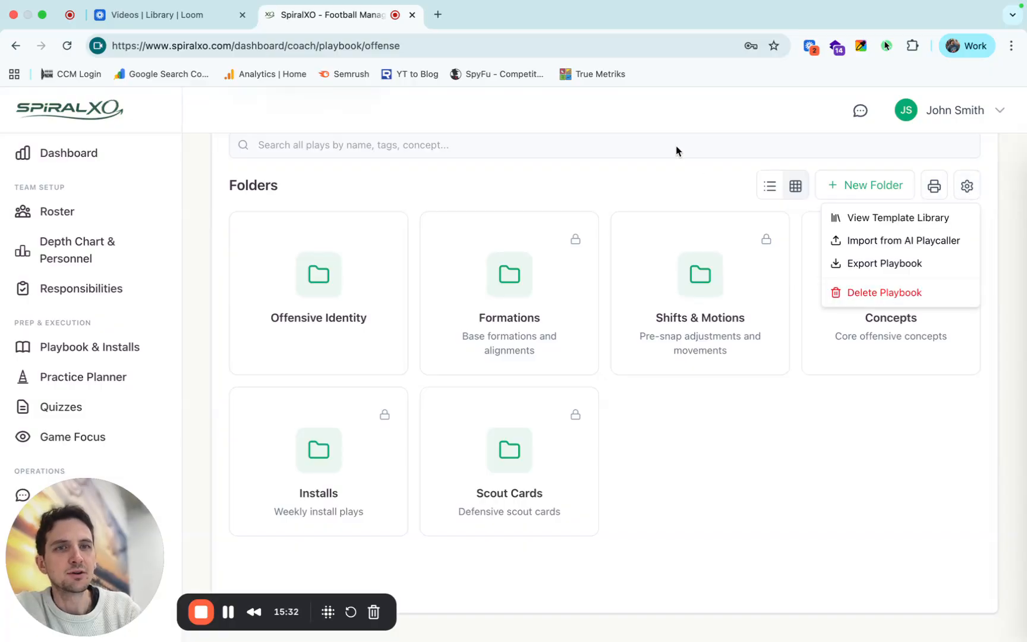
pyautogui.click(844, 215)
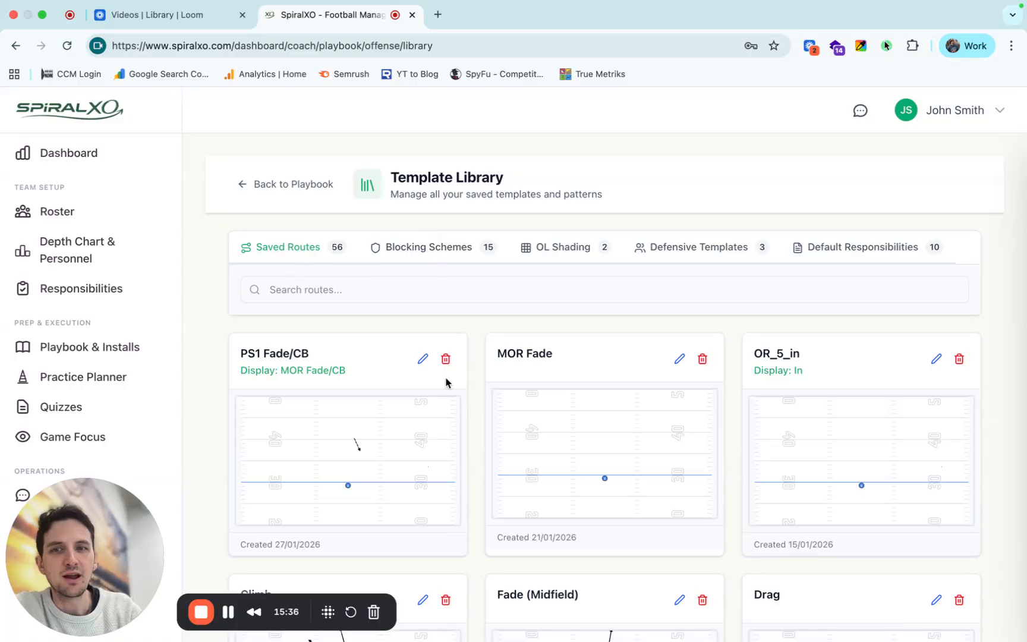
pyautogui.scroll(-9, 445, 482)
pyautogui.scroll(-5, 442, 480)
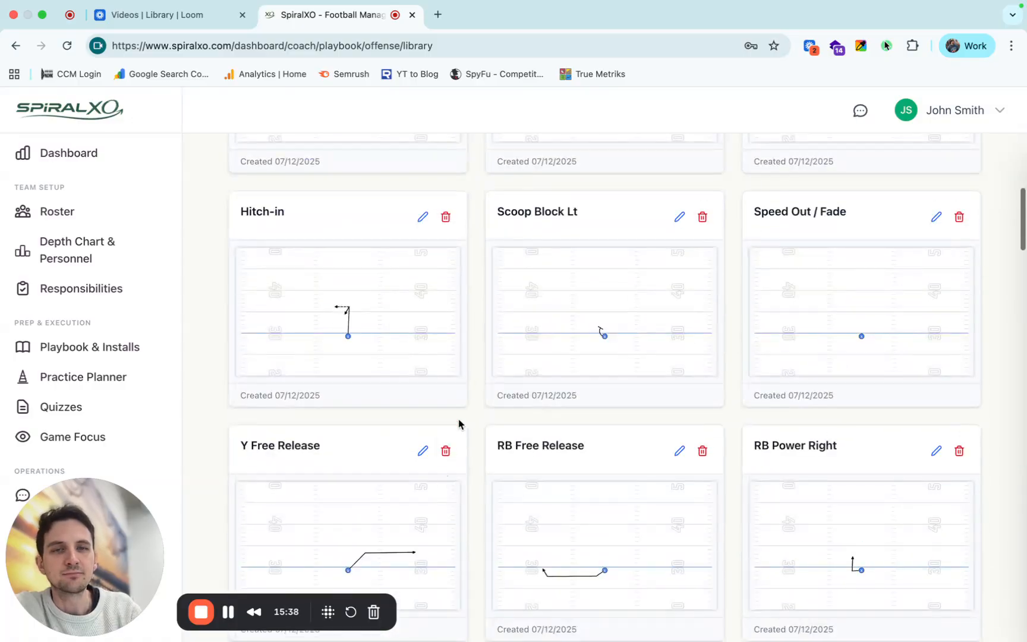
pyautogui.scroll(7, 458, 423)
pyautogui.scroll(2, 459, 423)
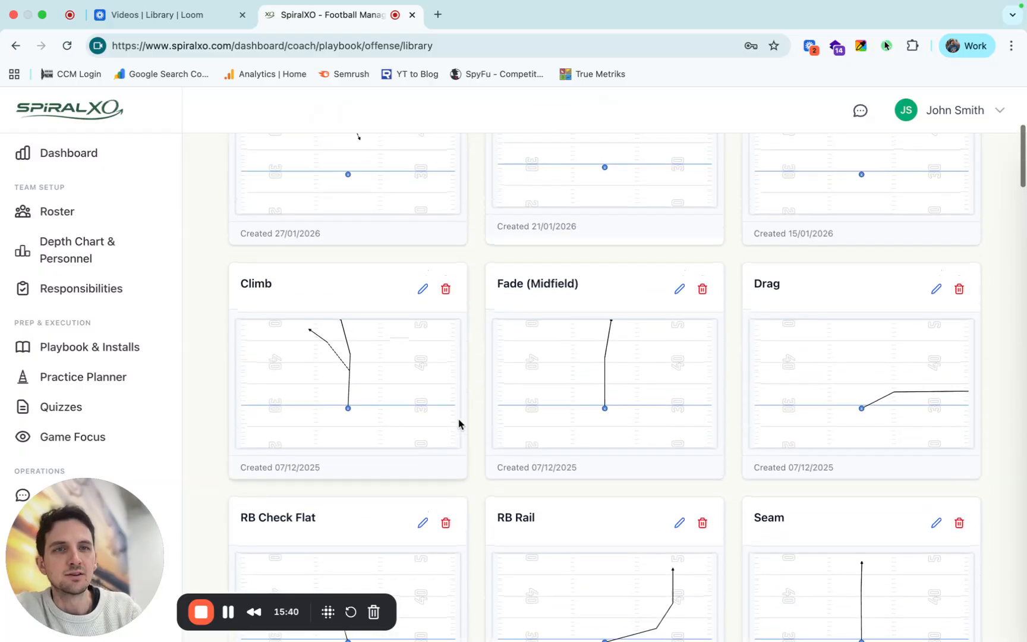
pyautogui.scroll(-11, 805, 358)
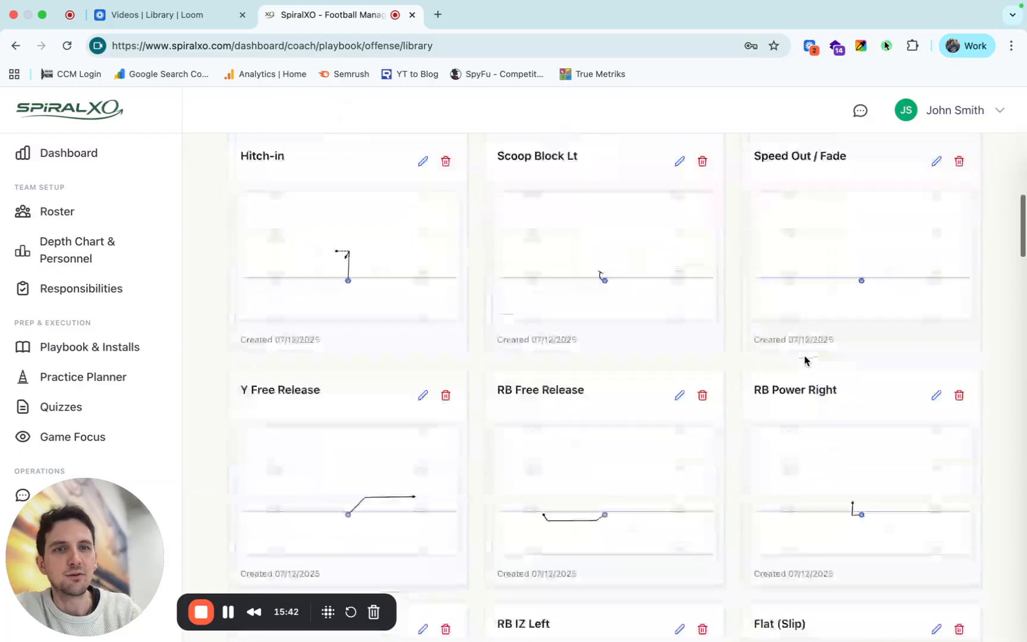
pyautogui.scroll(-2, 805, 360)
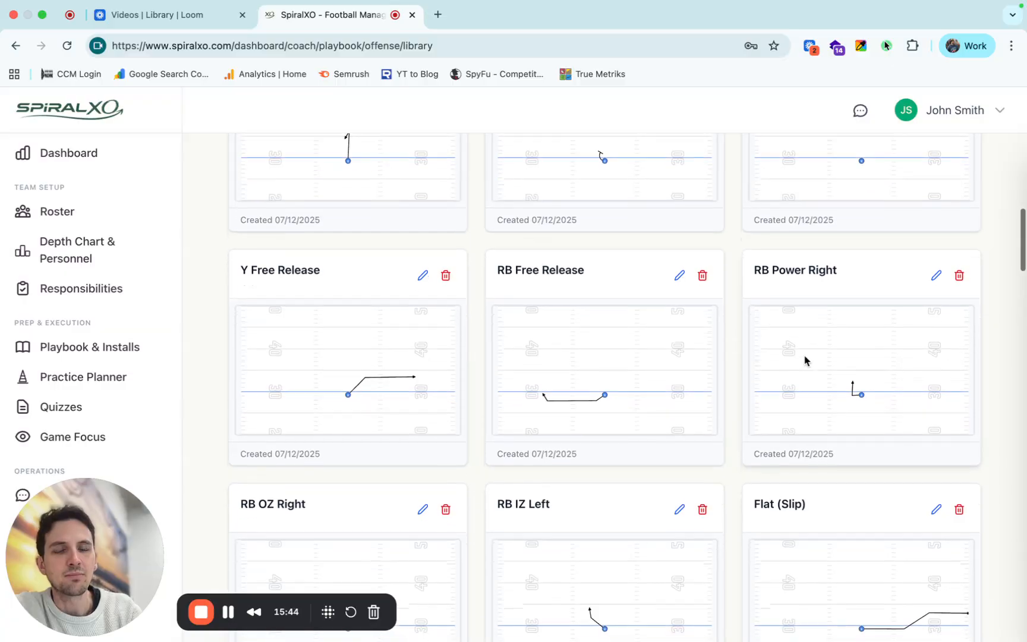
pyautogui.scroll(2, 534, 326)
pyautogui.scroll(15, 523, 318)
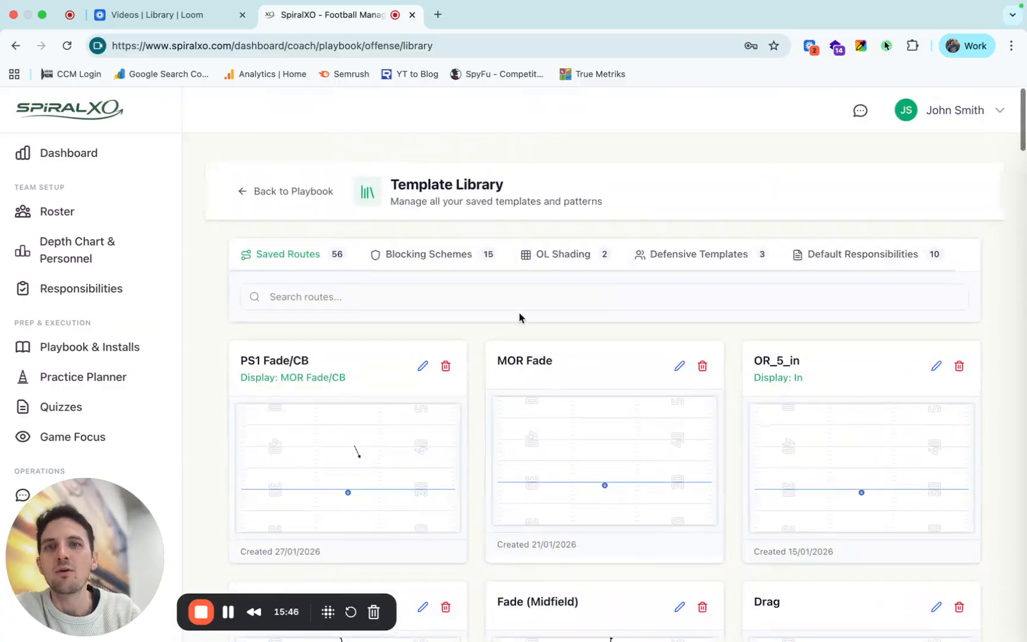
# Review the library's blocking schemes, OL shading, defensive templates and default responsibilities, and return to the Offense Playbook.
pyautogui.click(438, 247)
pyautogui.click(557, 253)
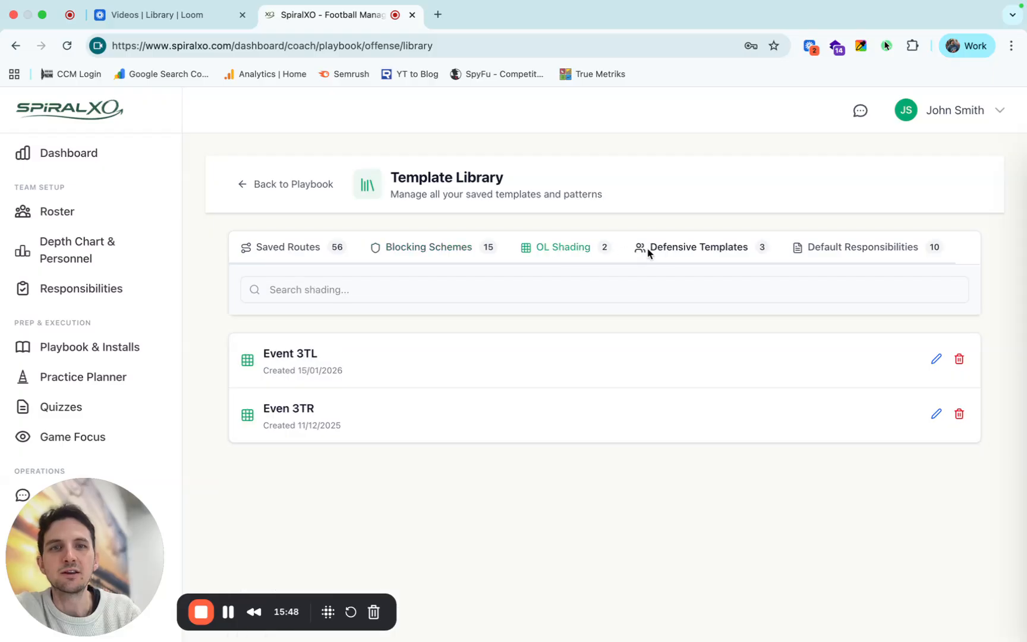
pyautogui.click(672, 249)
pyautogui.click(828, 250)
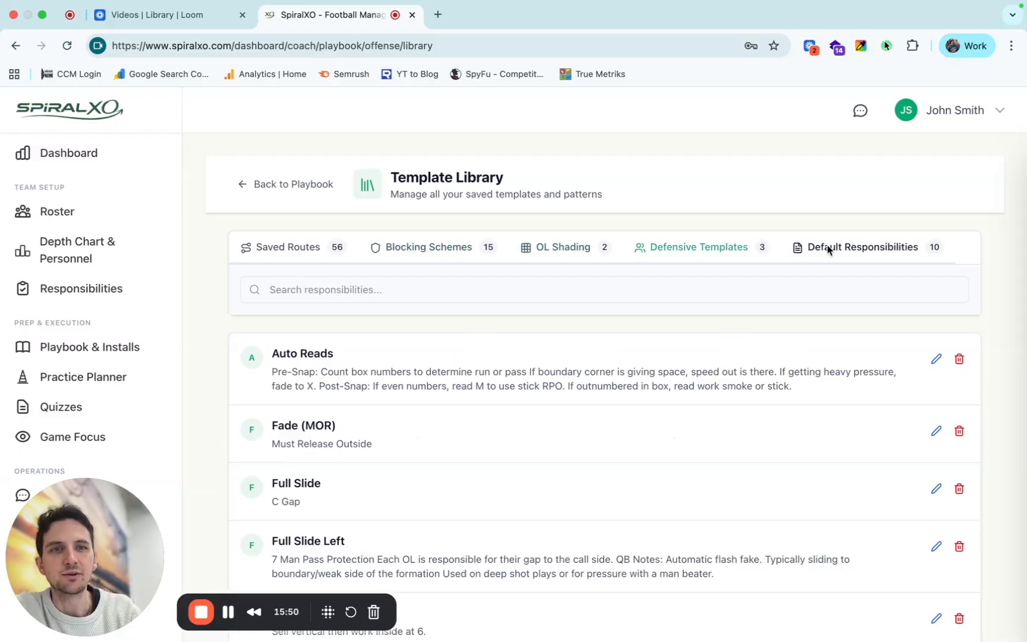
pyautogui.click(266, 249)
pyautogui.click(283, 187)
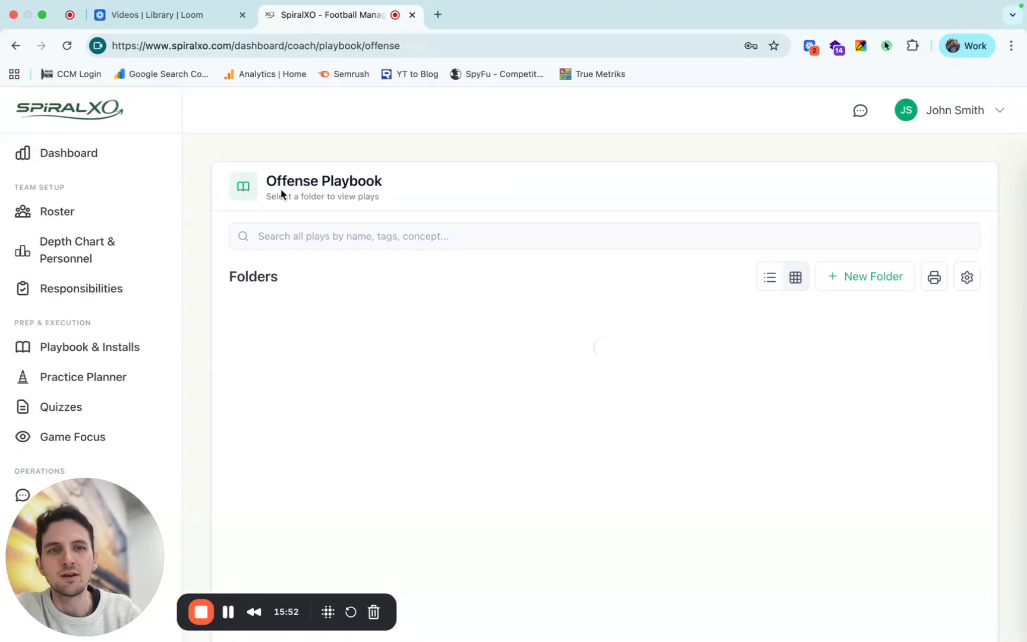
# Open the playbook's print options and set one play per page with plays broken up by subfolders.
pyautogui.click(934, 279)
pyautogui.click(497, 269)
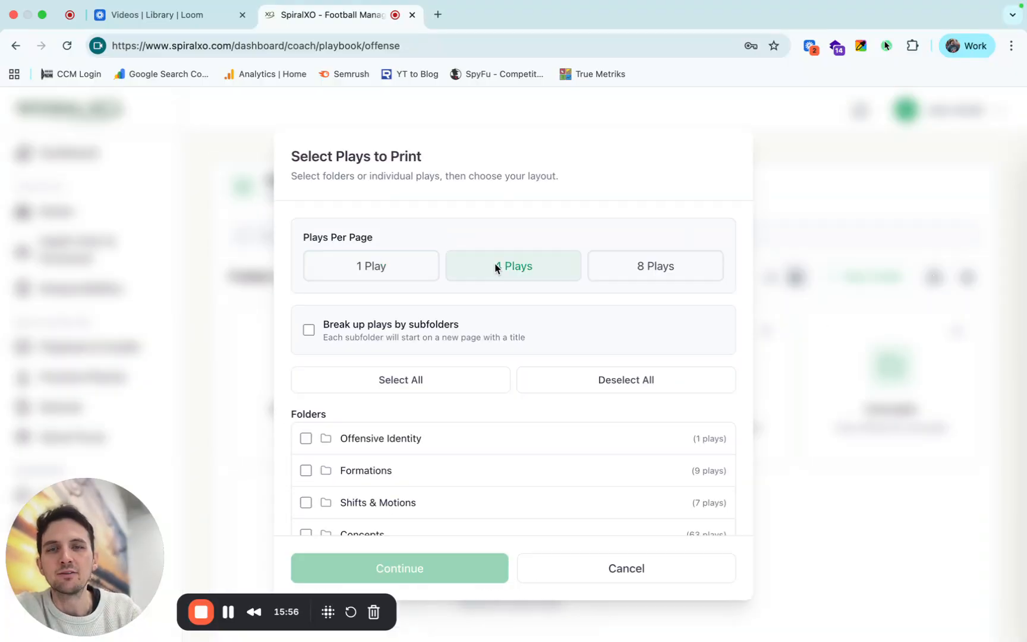
pyautogui.click(428, 263)
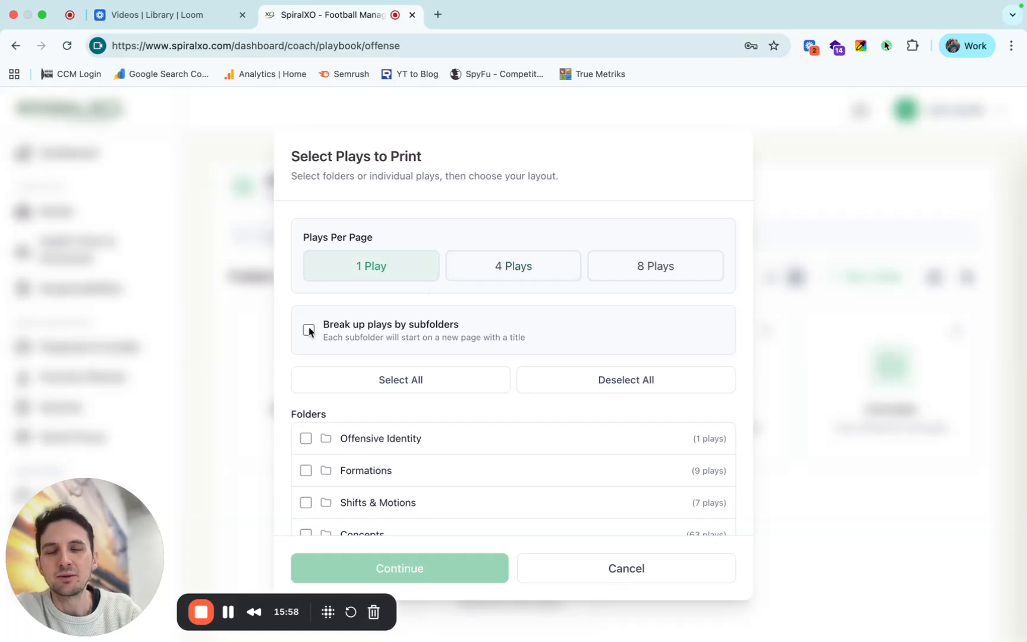
pyautogui.scroll(-3, 468, 362)
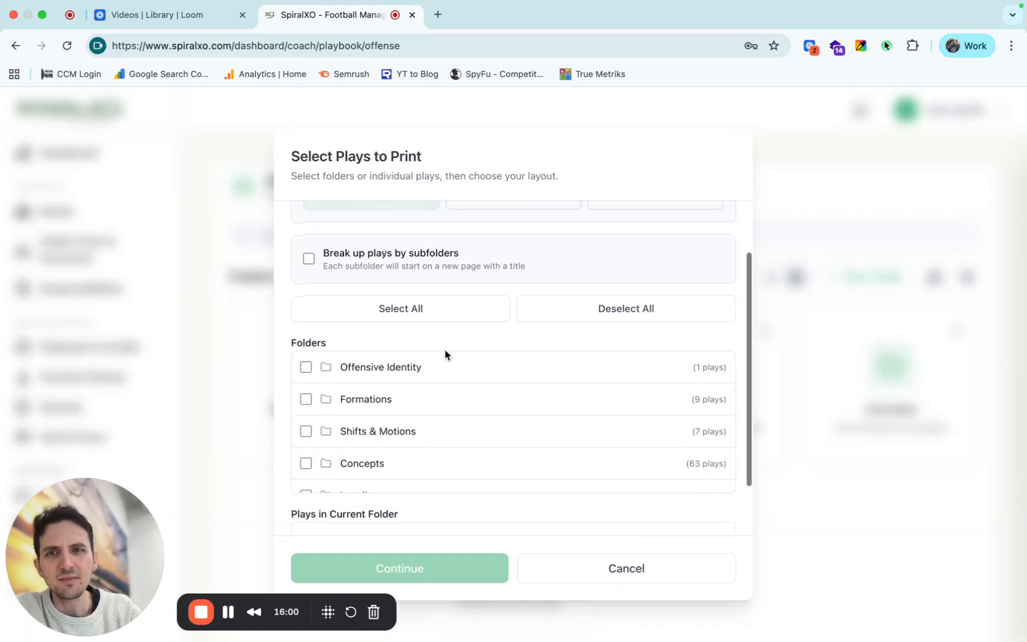
pyautogui.scroll(1, 416, 342)
pyautogui.click(308, 287)
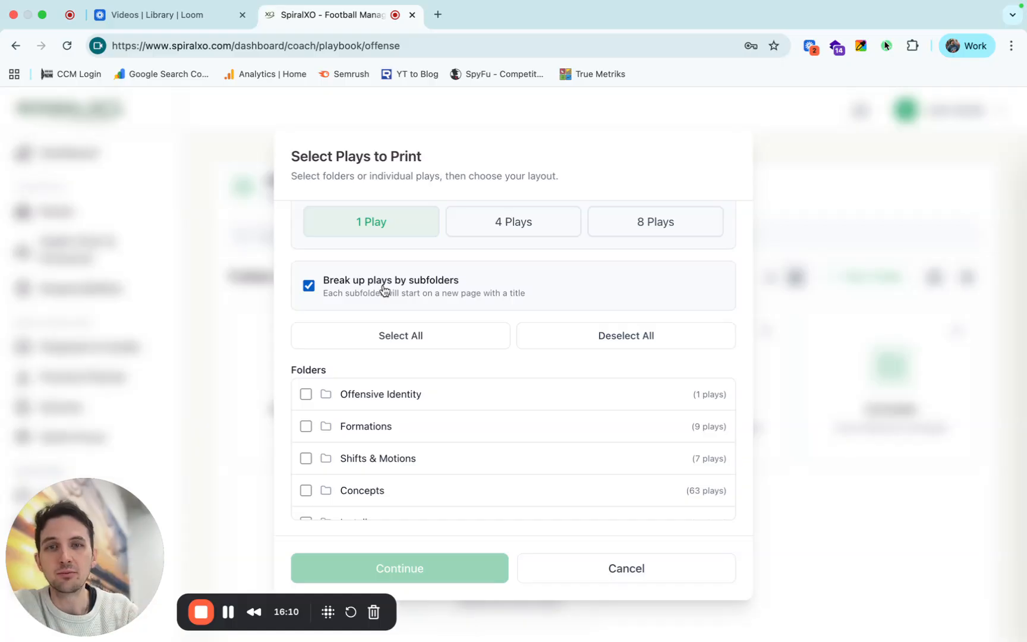
# Select every folder for printing at four plays per page, and cancel the print setup.
pyautogui.scroll(-1, 415, 399)
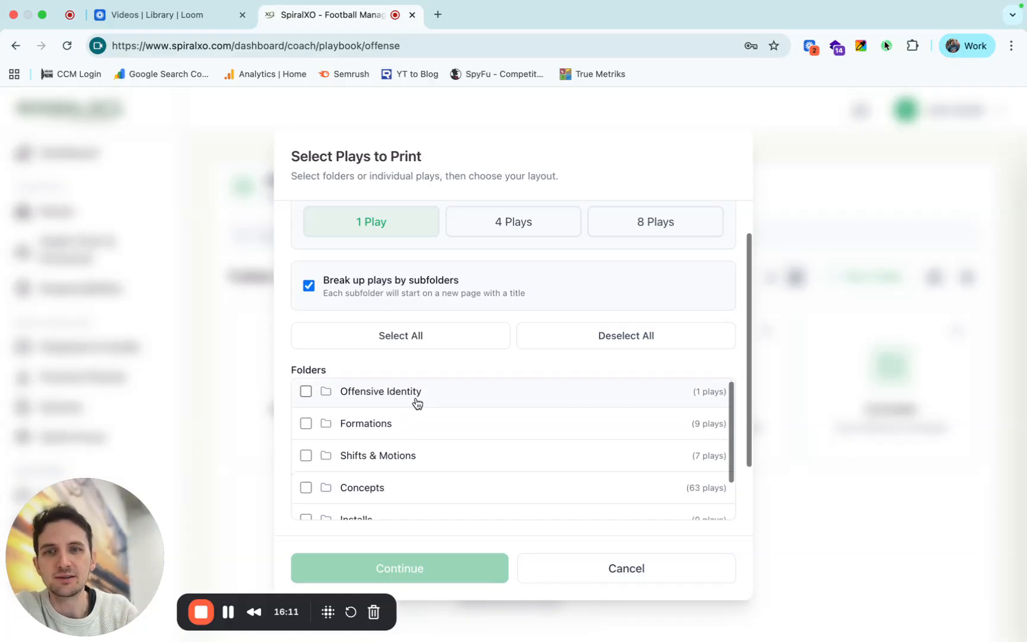
pyautogui.click(437, 336)
pyautogui.scroll(1, 426, 445)
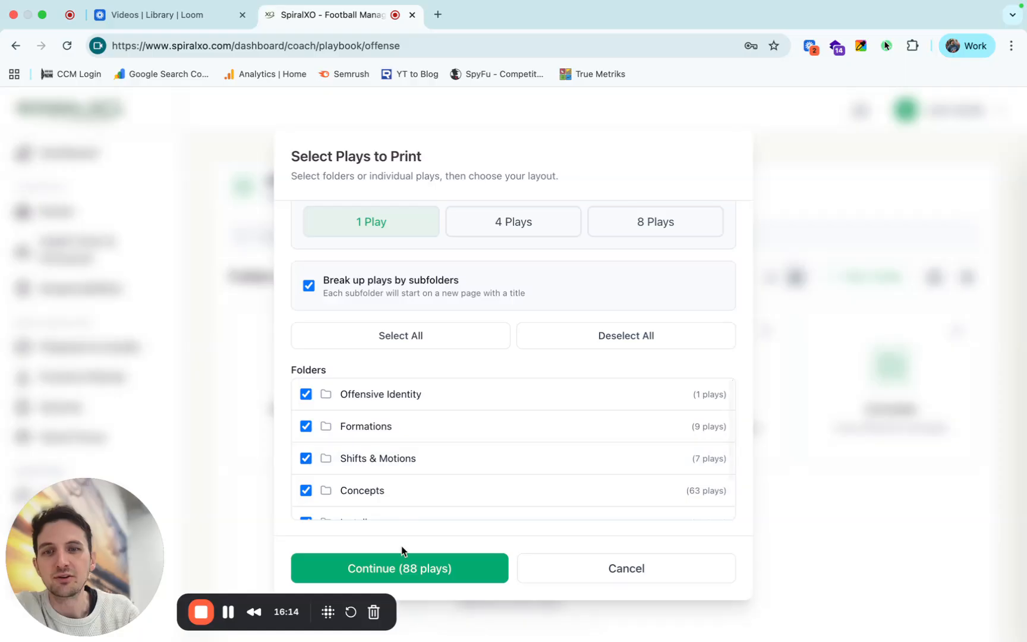
pyautogui.click(503, 218)
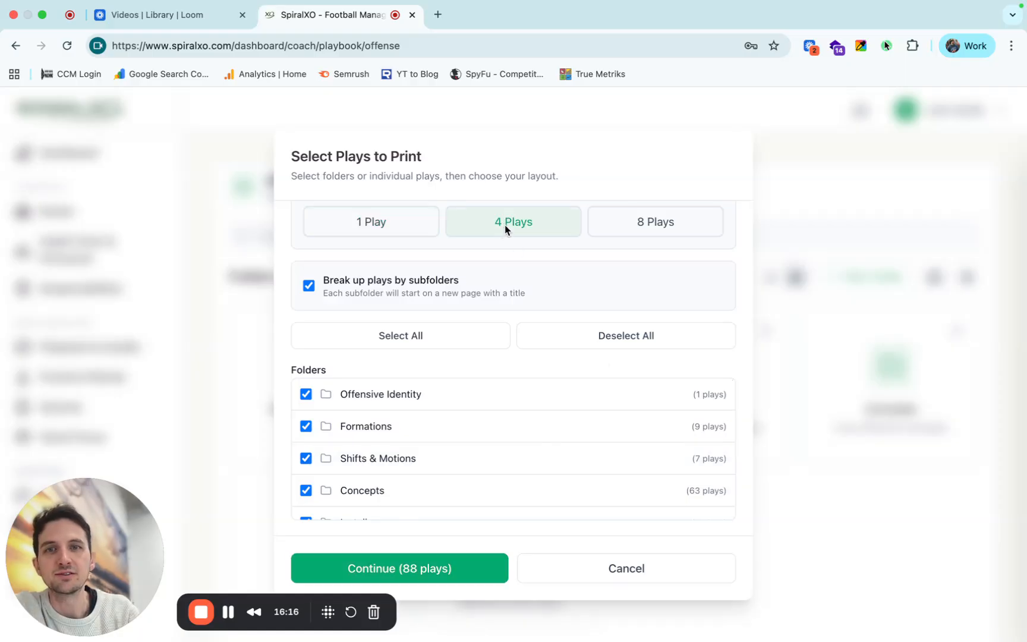
pyautogui.scroll(-2, 499, 514)
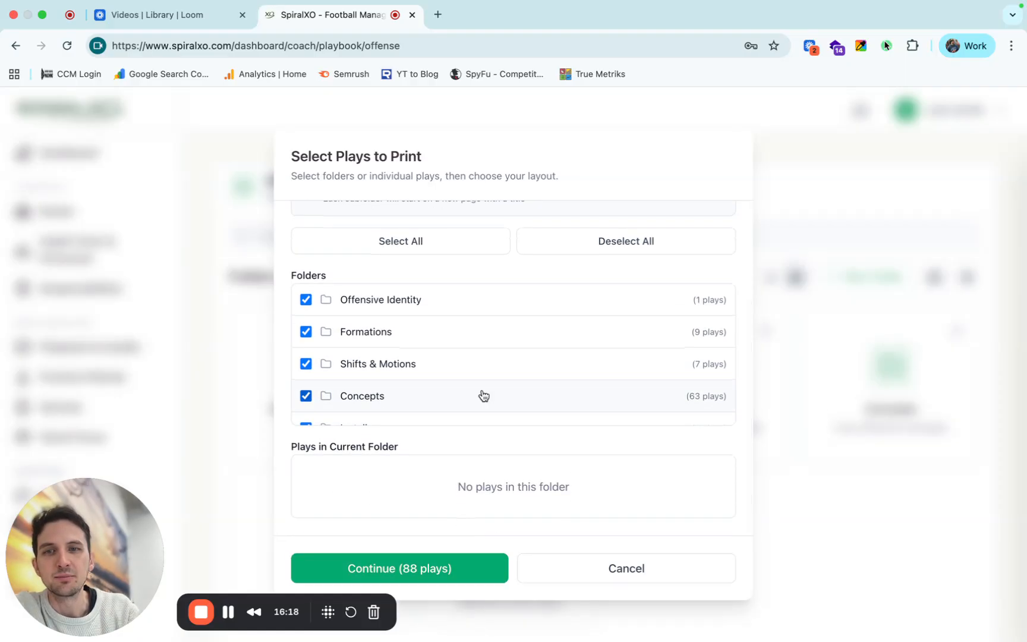
pyautogui.scroll(-2, 483, 395)
pyautogui.click(594, 578)
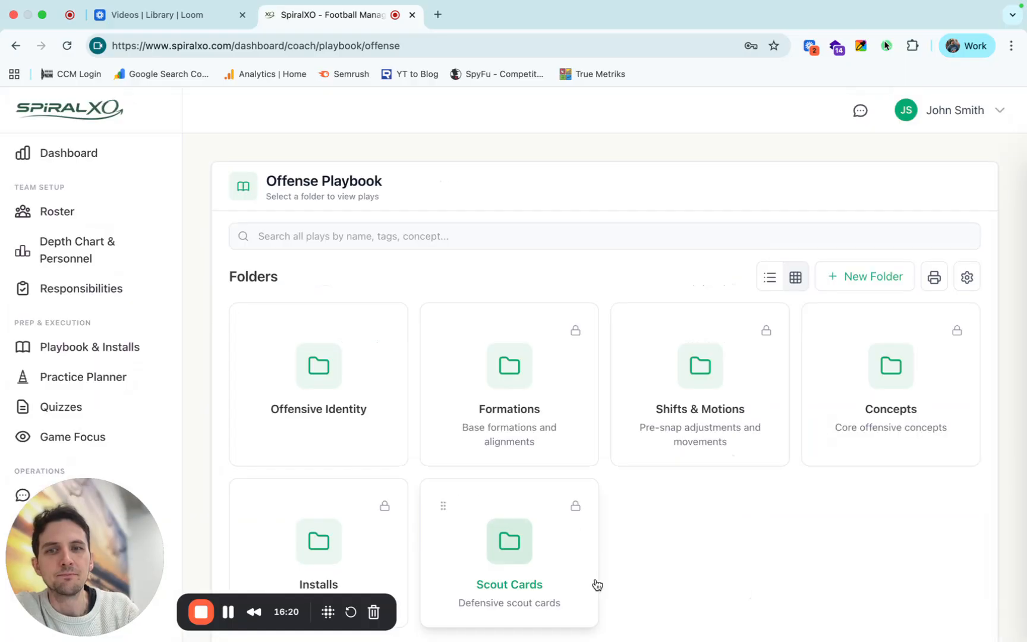
# Open the Concepts folder and move the Passing Game folder to the first place.
pyautogui.scroll(-1, 725, 383)
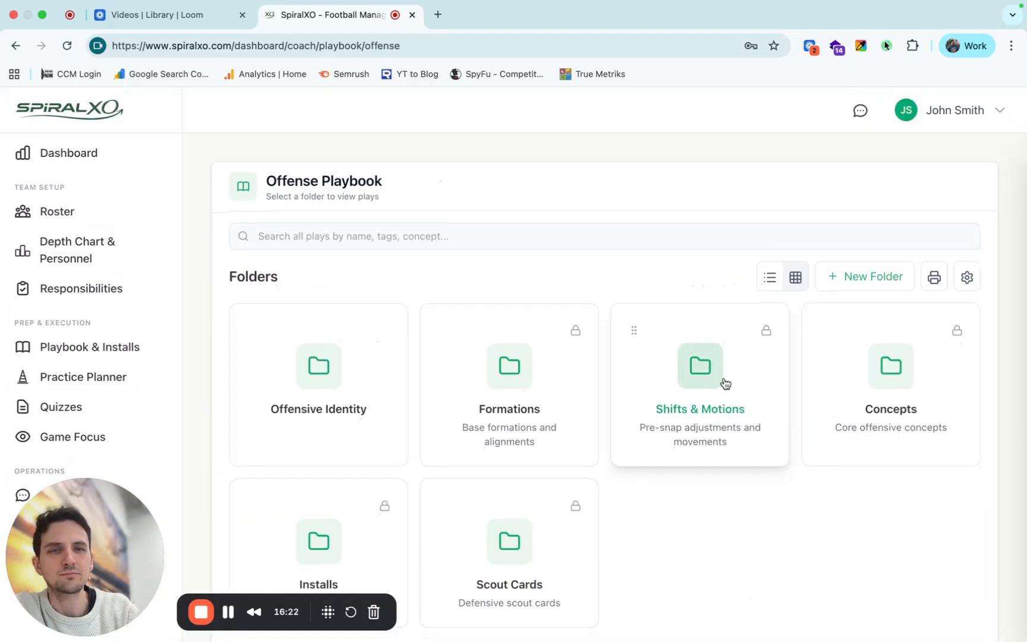
pyautogui.scroll(-3, 725, 383)
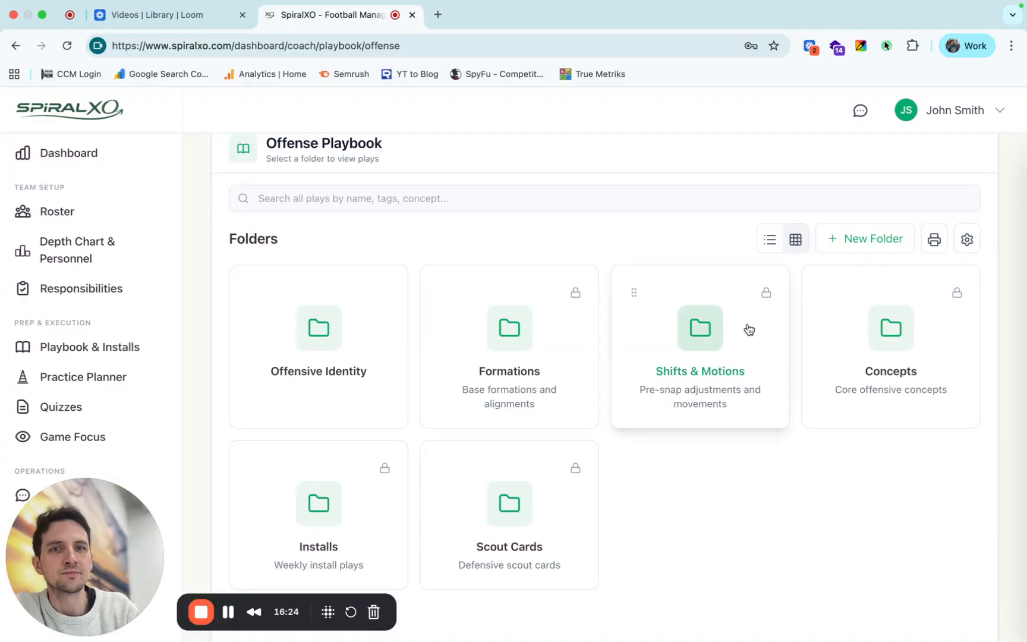
pyautogui.click(888, 364)
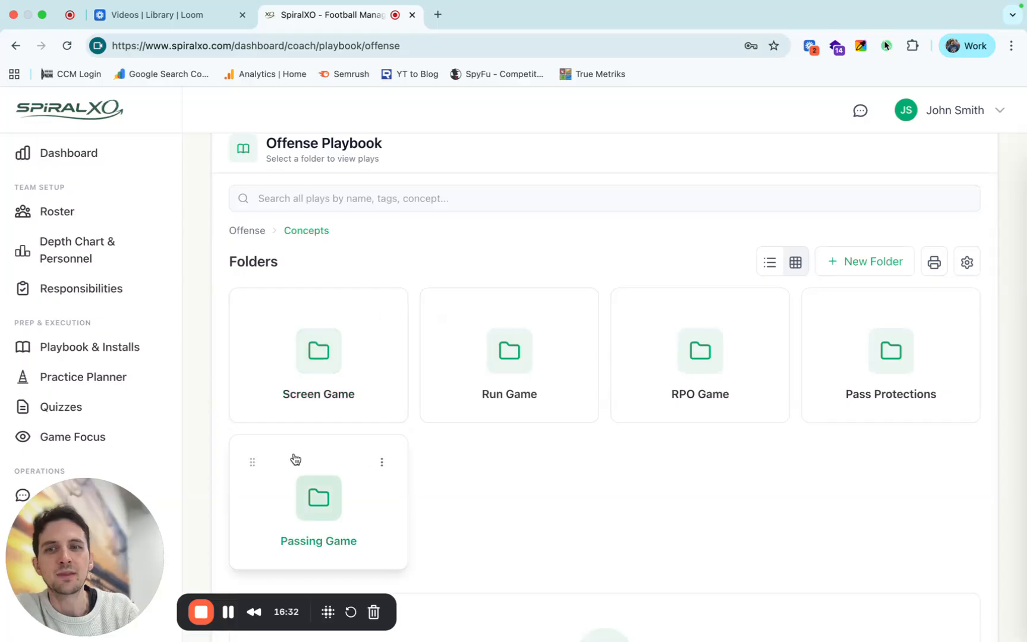
pyautogui.moveTo(248, 460); pyautogui.dragTo(393, 345)
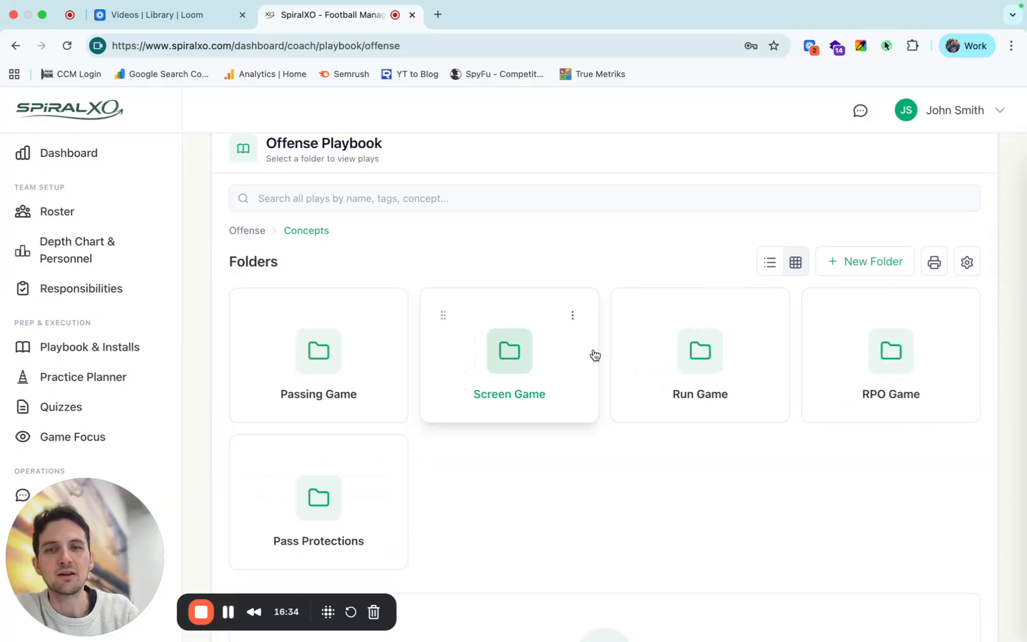
# Show the Concepts folders as a list and move the Run Game folder above Screen Game.
pyautogui.click(771, 267)
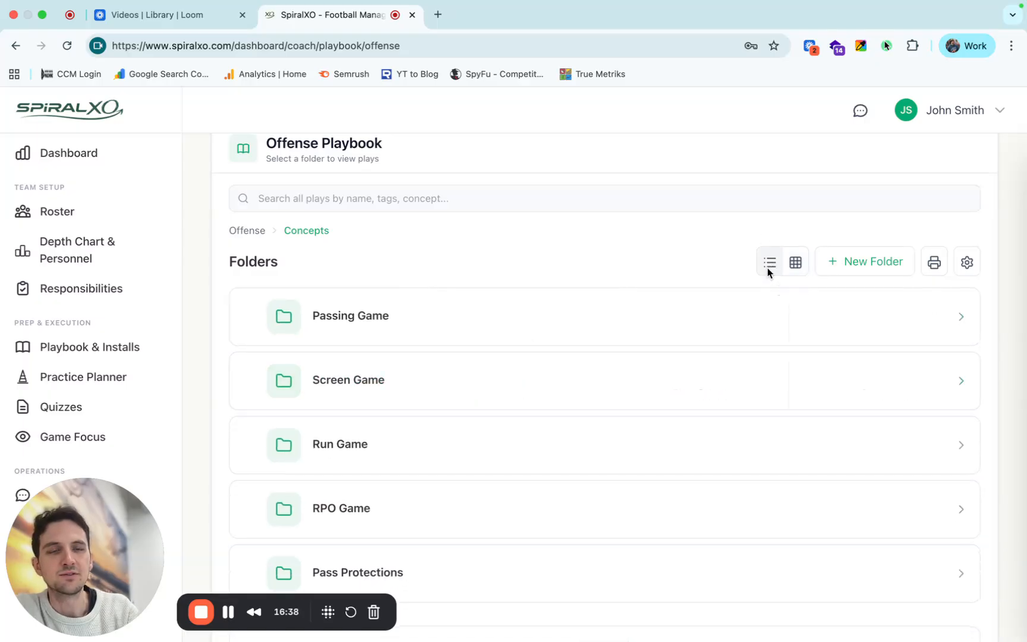
pyautogui.scroll(1, 773, 265)
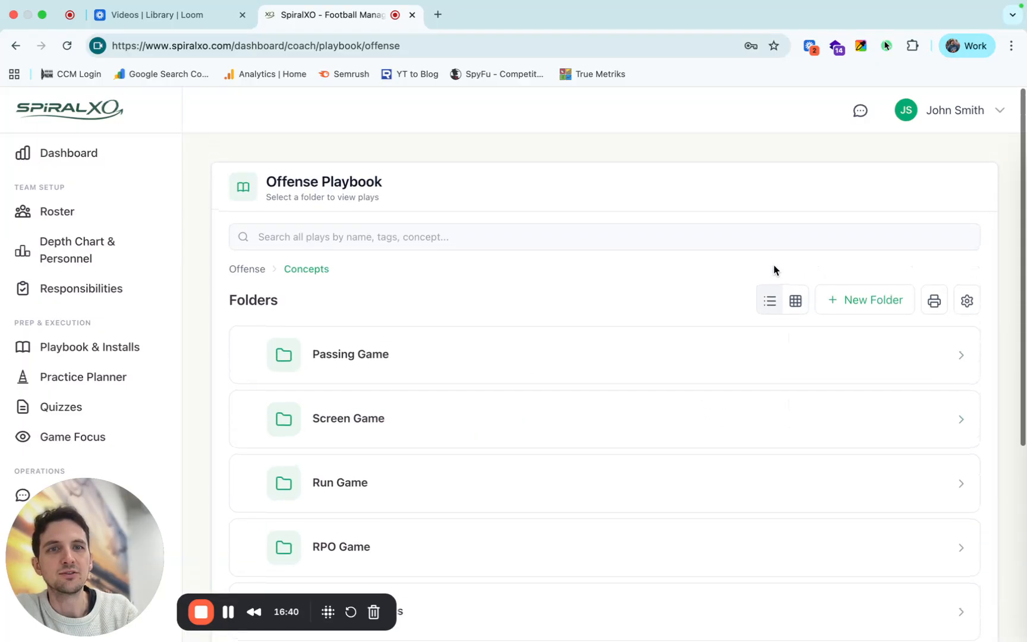
pyautogui.scroll(-1, 774, 266)
pyautogui.scroll(-2, 534, 295)
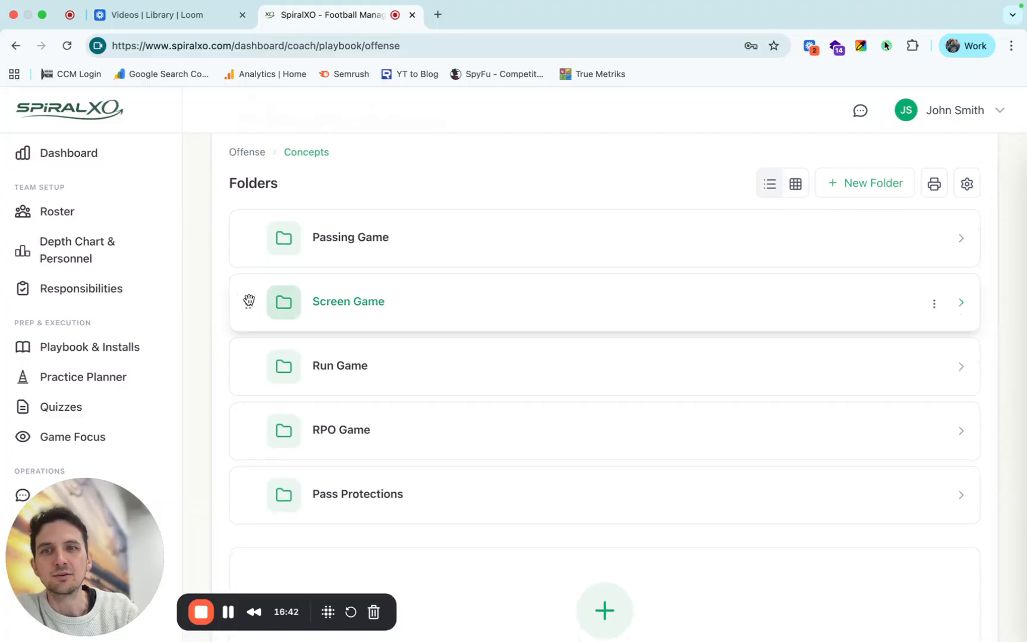
pyautogui.moveTo(248, 301)
pyautogui.mouseDown()
pyautogui.moveTo(249, 248)
pyautogui.moveTo(247, 302)
pyautogui.mouseUp()
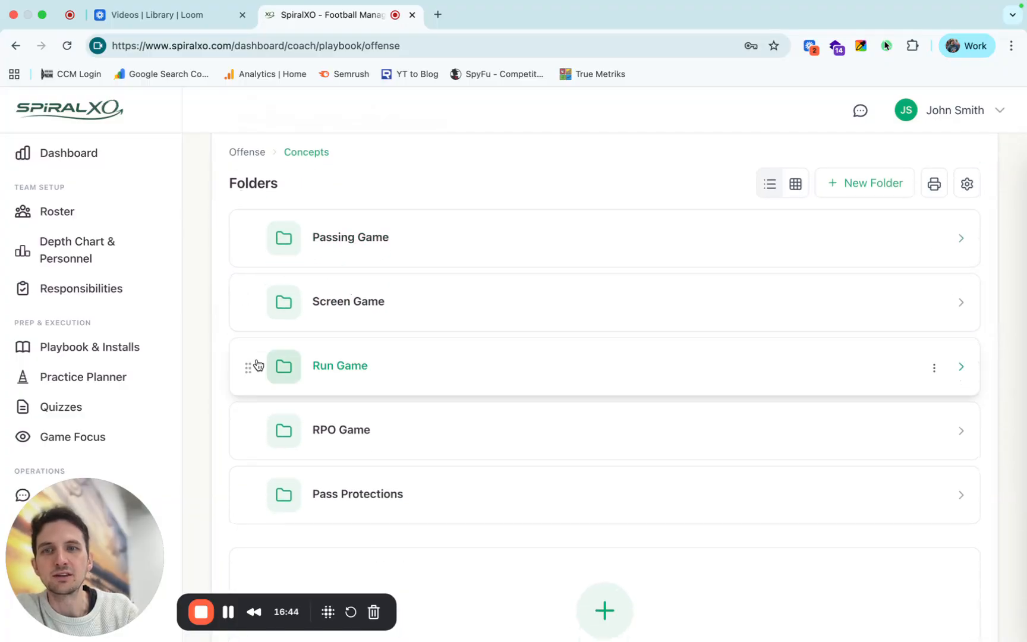
pyautogui.moveTo(247, 360); pyautogui.dragTo(247, 296)
# Open the Stick folder under Passing Game and Quick Game, and show its plays as a grid.
pyautogui.click(358, 256)
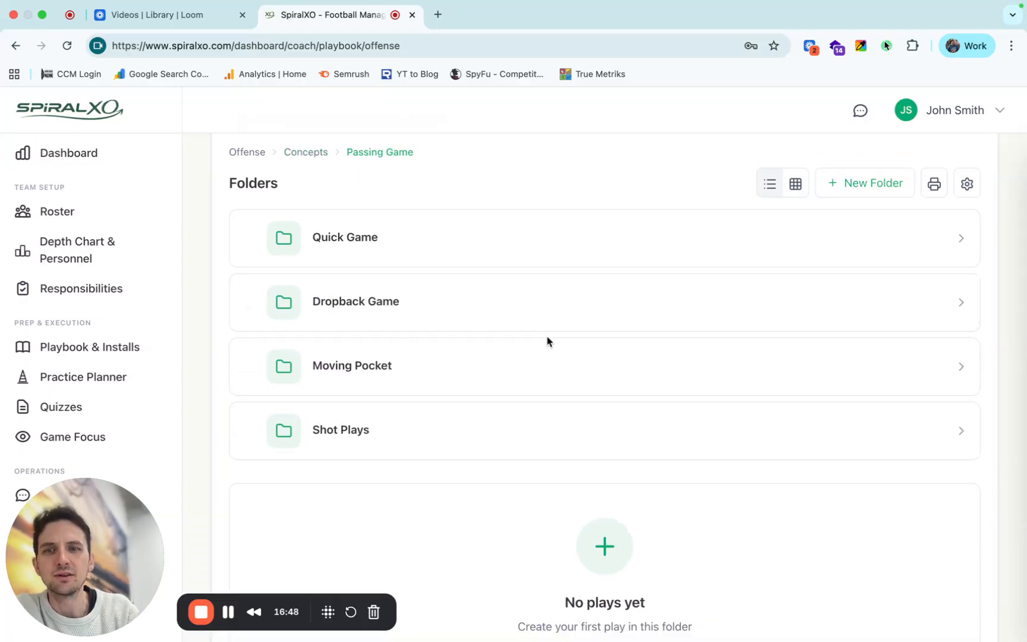
pyautogui.click(355, 247)
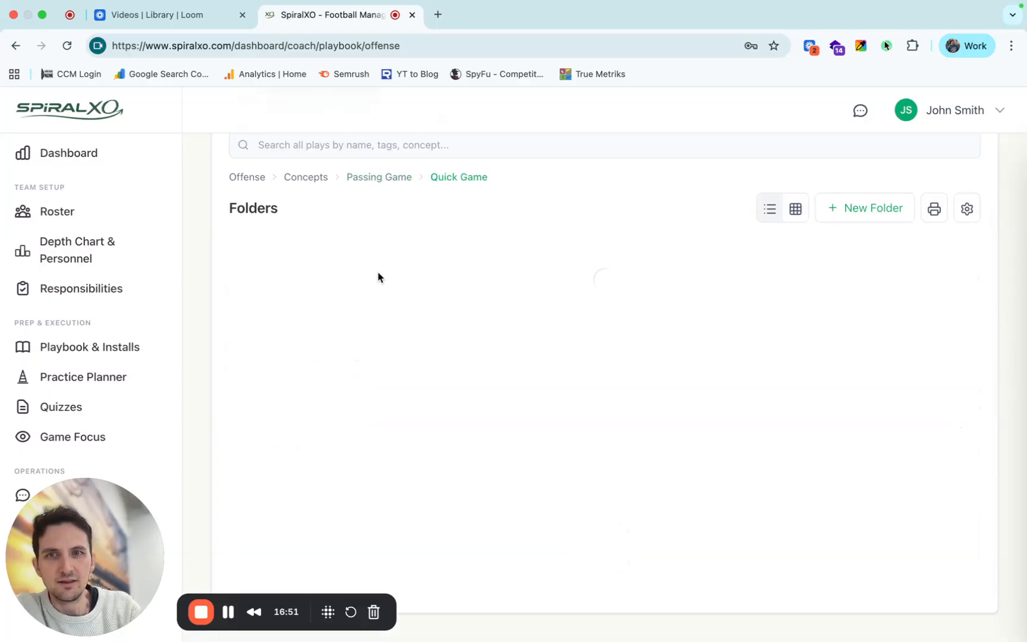
pyautogui.click(360, 318)
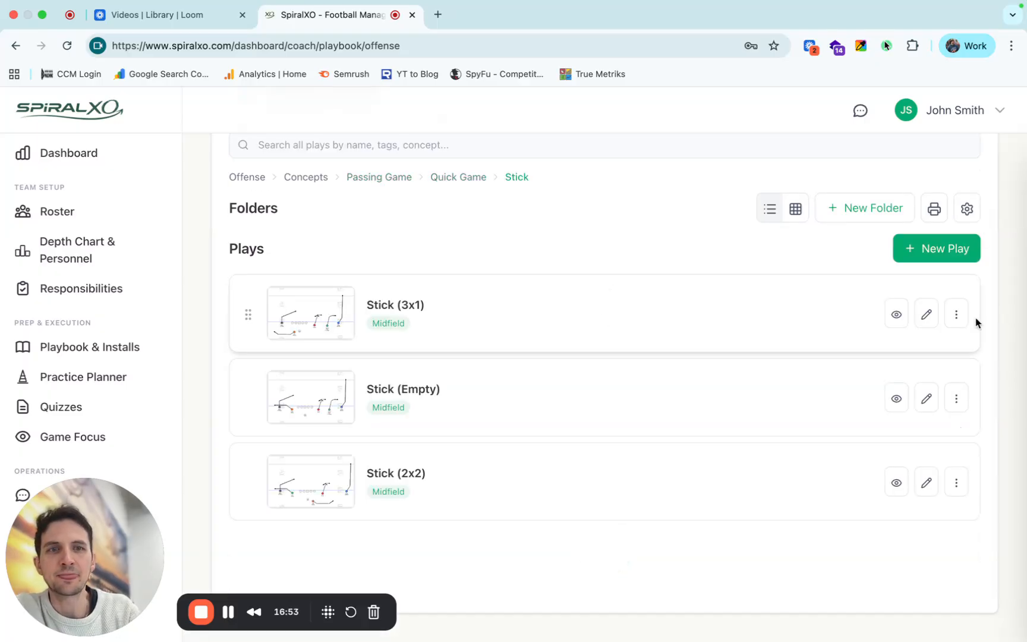
pyautogui.click(797, 211)
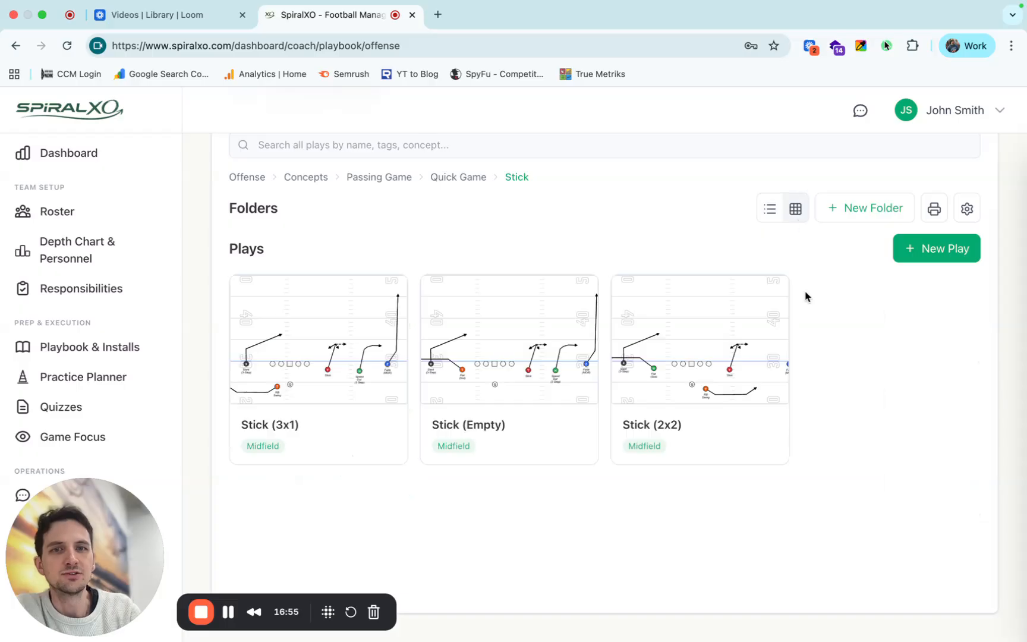
# Select the Stick (Empty), Stick (3x1) and Stick (2x2) plays together using multiple selection.
pyautogui.click(577, 429)
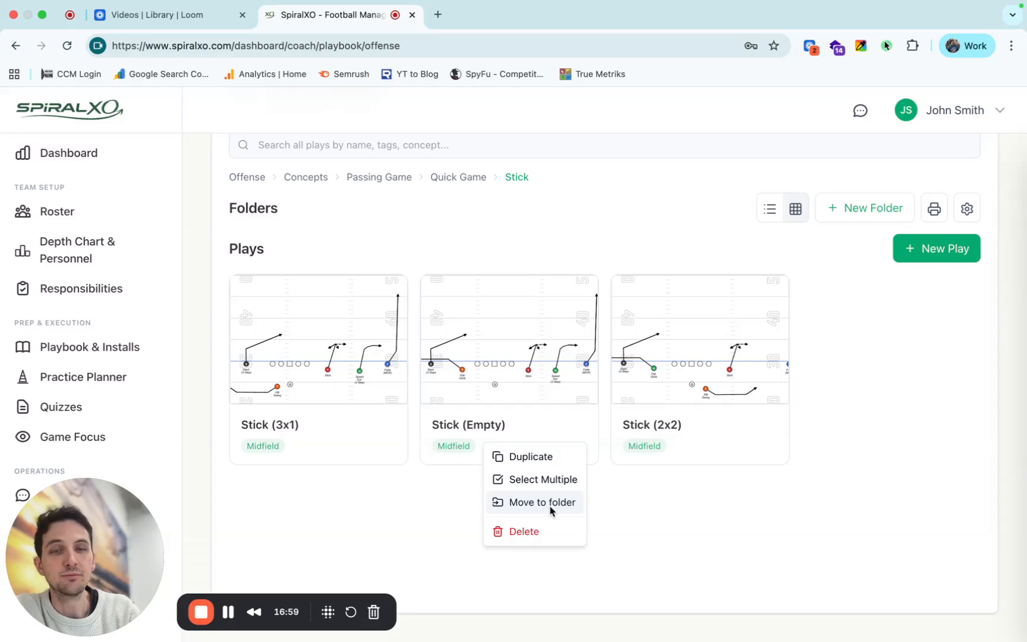
pyautogui.click(553, 480)
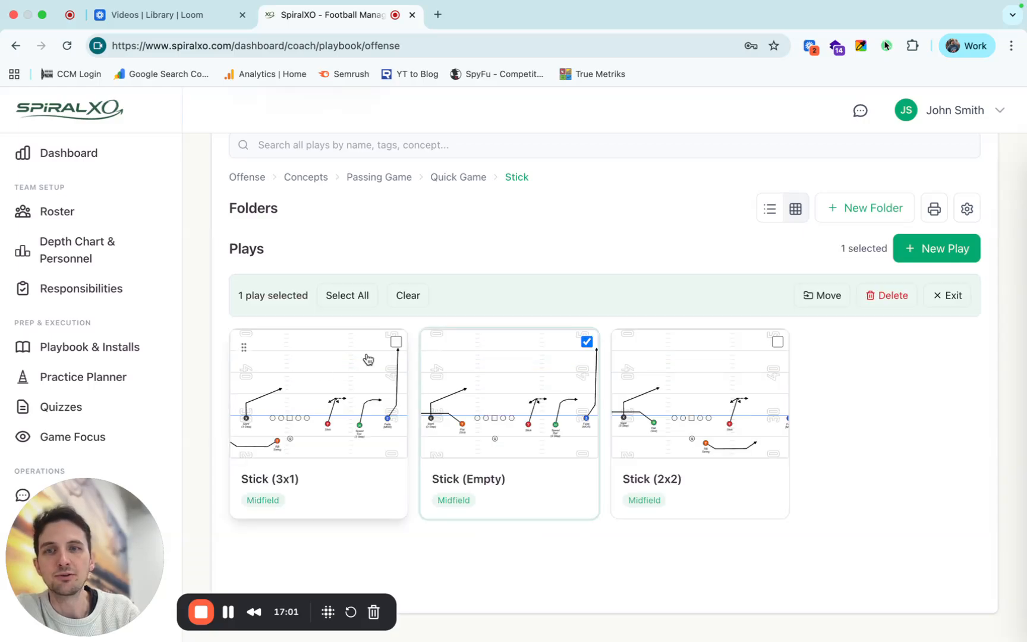
pyautogui.click(396, 342)
pyautogui.click(778, 342)
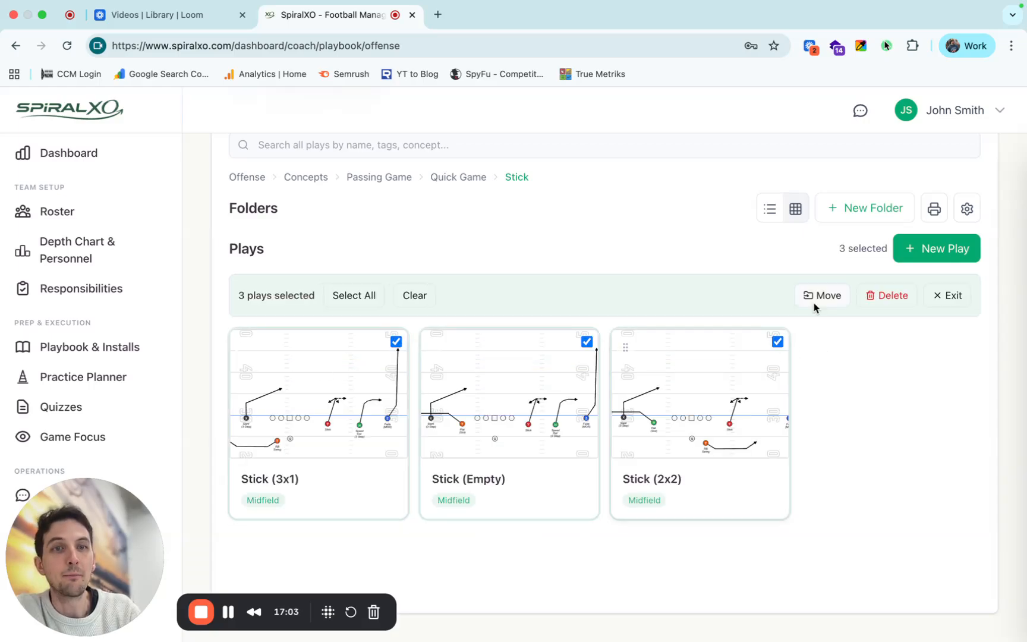
# Browse the destination folders for moving the three selected plays, and cancel the move.
pyautogui.click(825, 297)
pyautogui.scroll(-10, 557, 345)
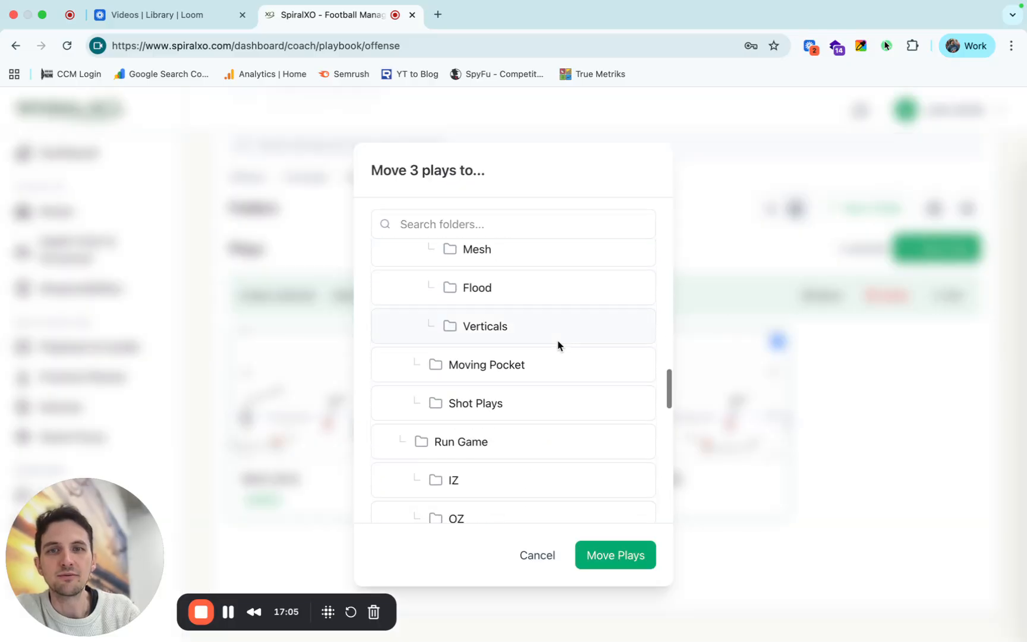
pyautogui.scroll(10, 557, 346)
pyautogui.click(537, 555)
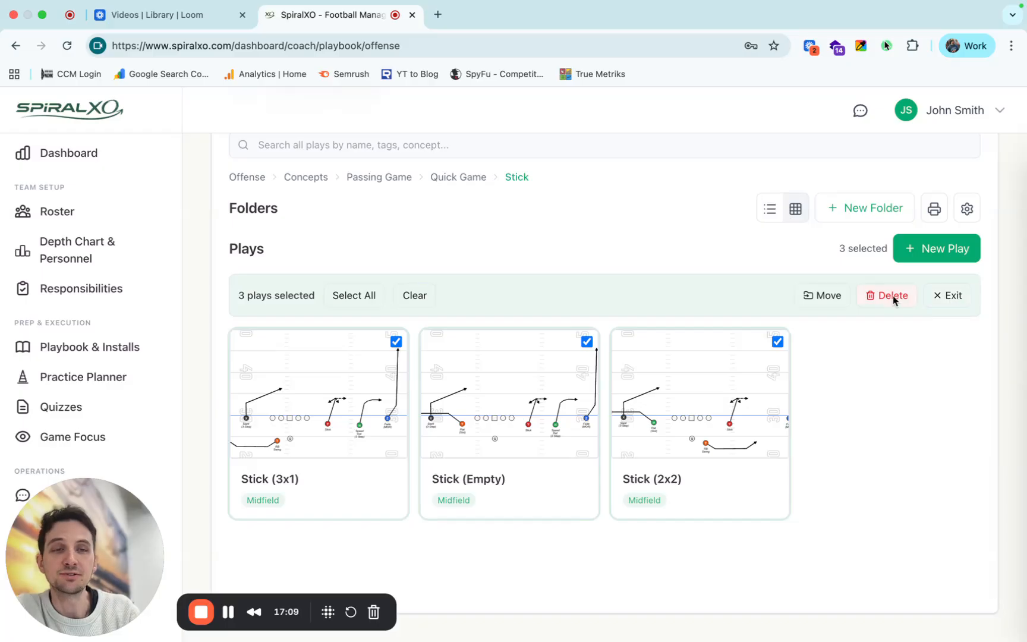
# Exit multiple selection and return to the top-level Offense folders.
pyautogui.click(946, 299)
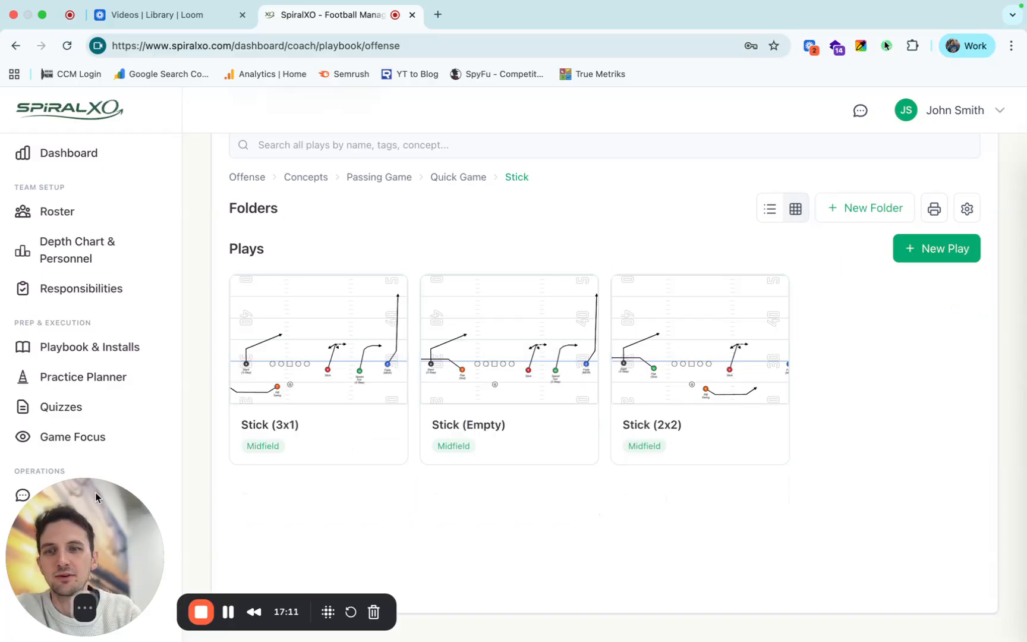
pyautogui.click(257, 178)
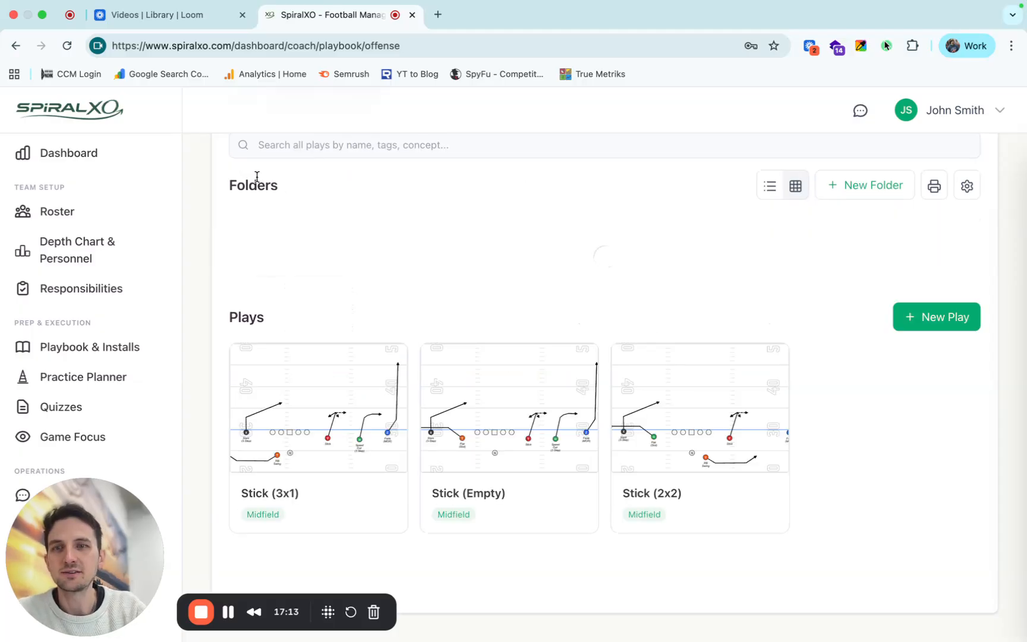